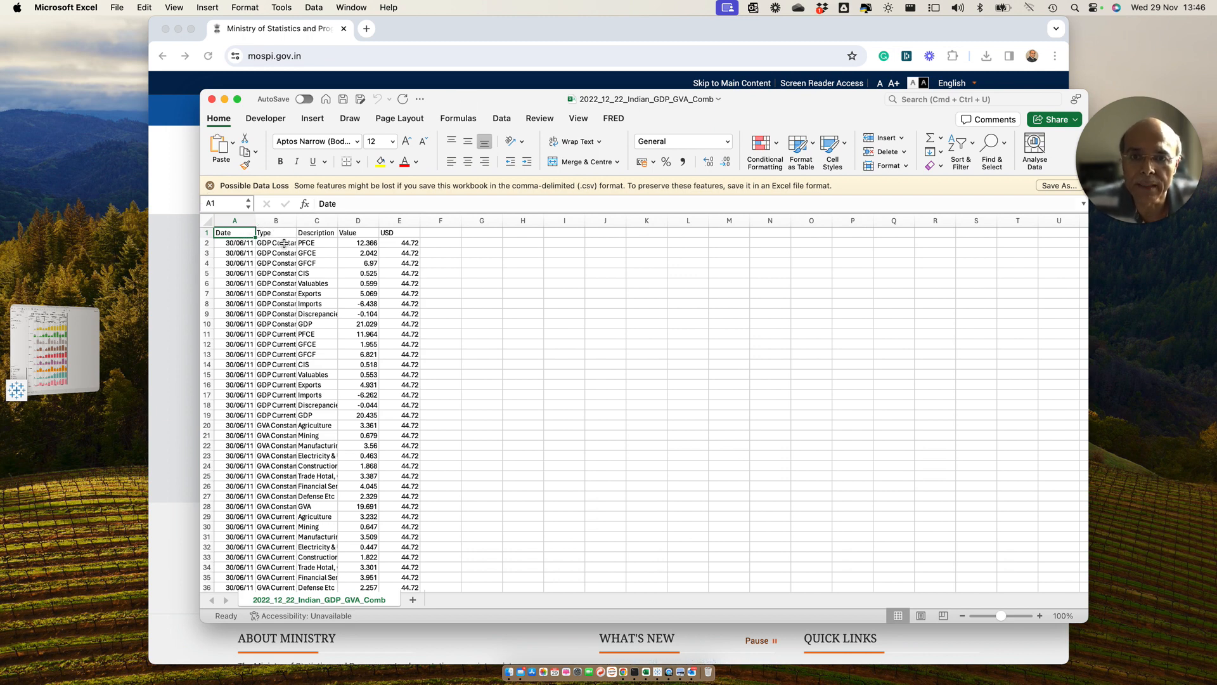
Step: Widen the Type column so its entries show in full, and look through the GDP and GVA rows
left_click_drag(296, 220, 335, 219)
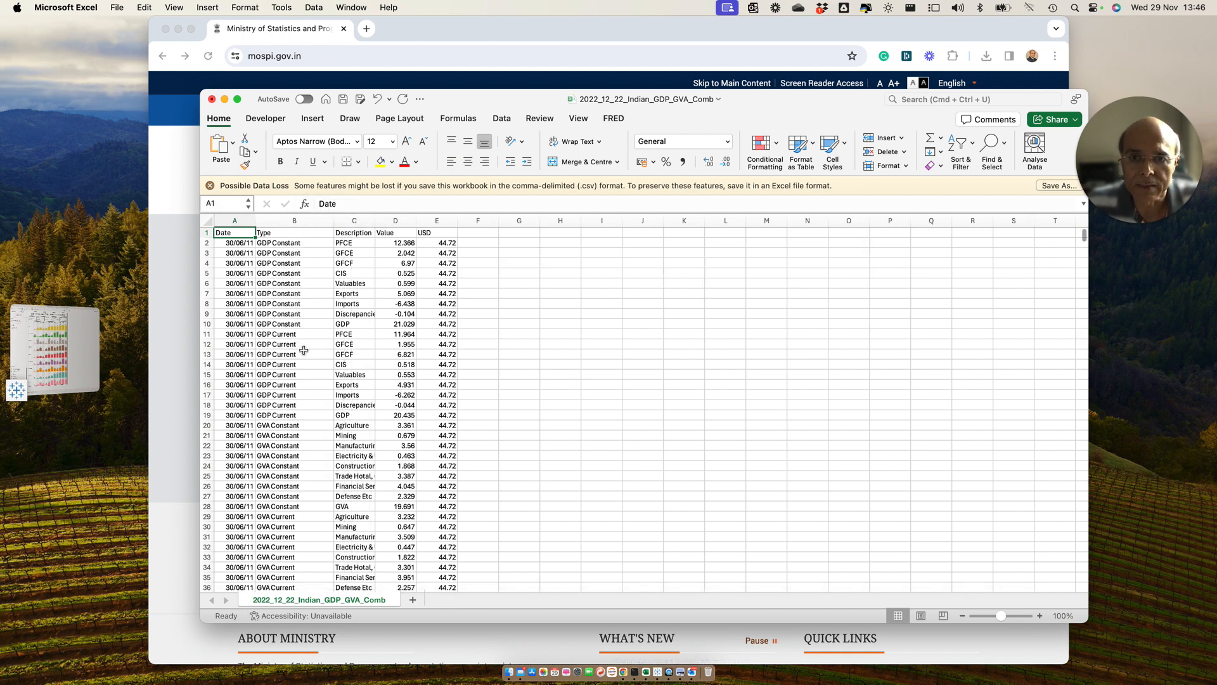
scroll(305, 350, "down", 4)
scroll(305, 352, "down", 6)
scroll(298, 342, "up", 10)
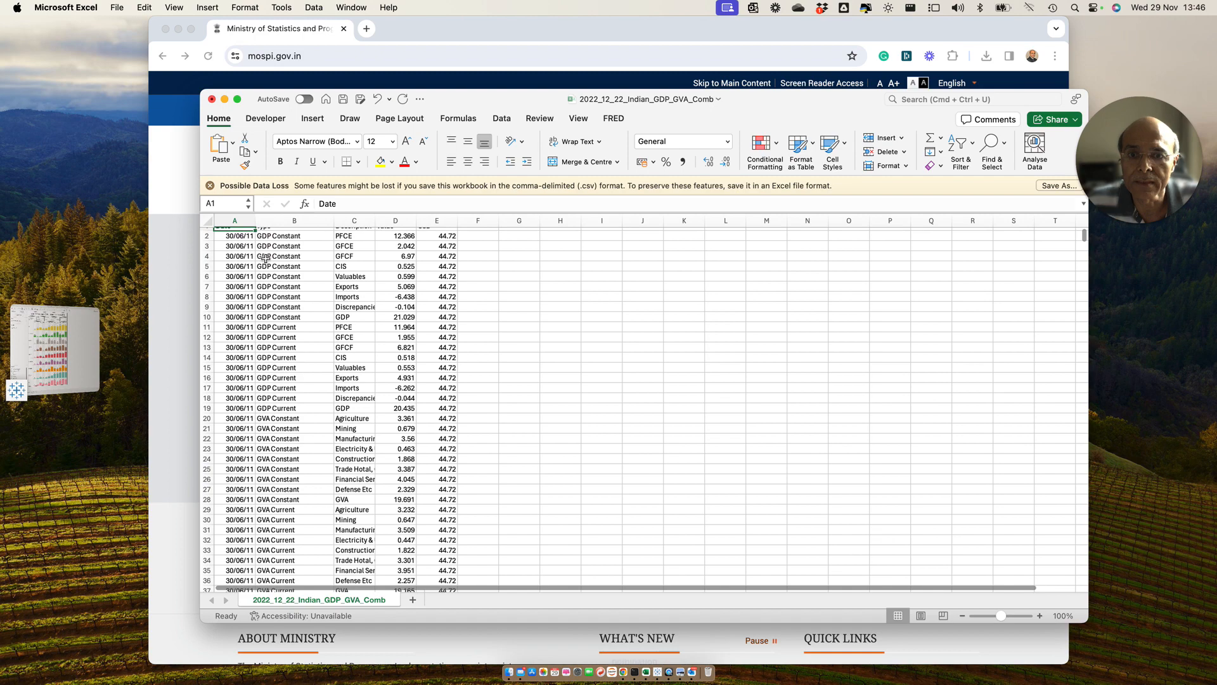
scroll(266, 279, "up", 2)
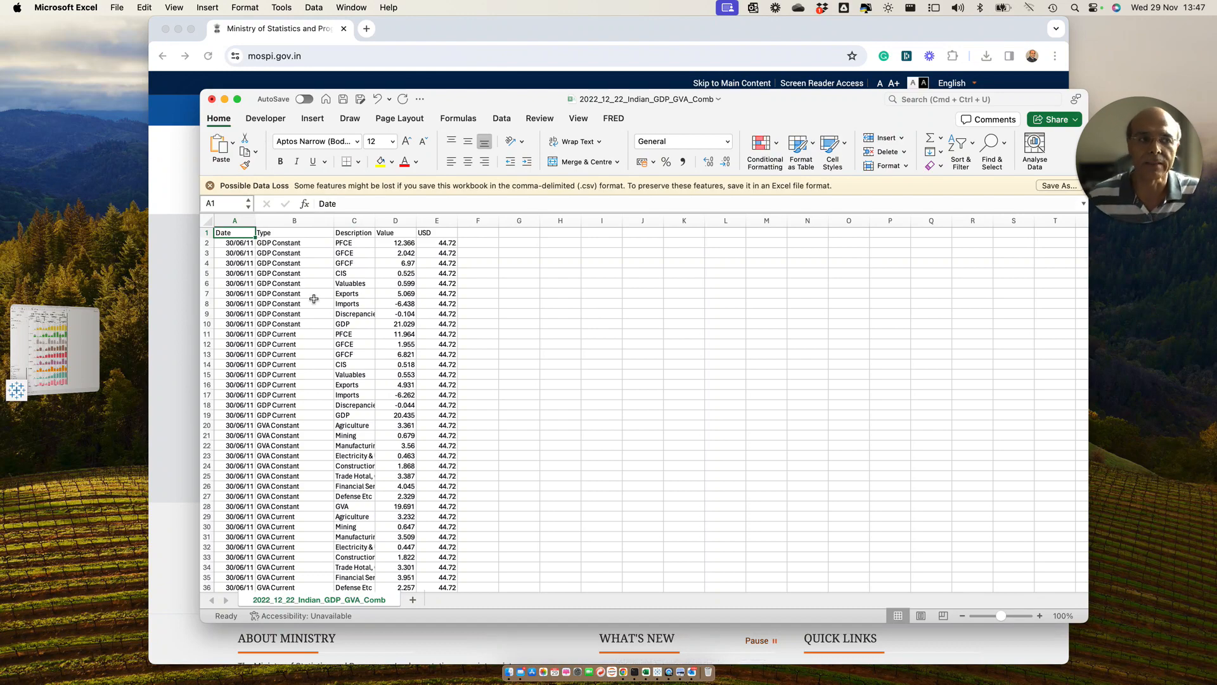
Step: Switch to the Tableau dashboard and set its type filter to GDP Constant
left_click(88, 346)
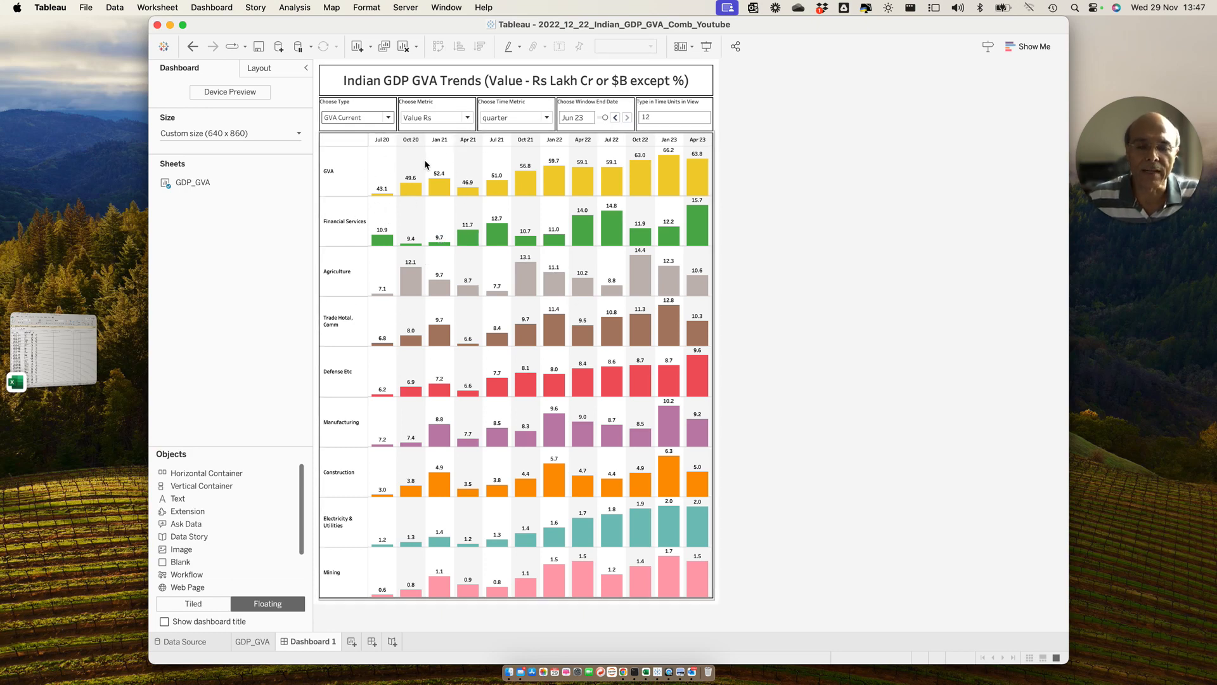
left_click(389, 118)
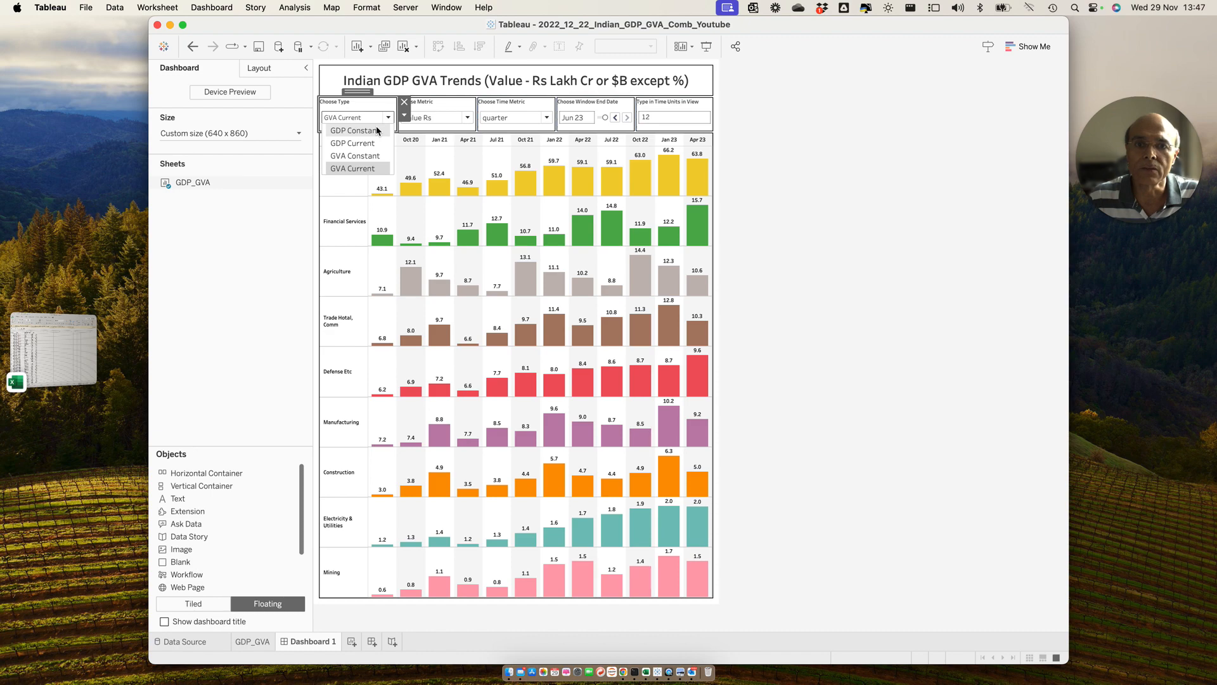
left_click(375, 125)
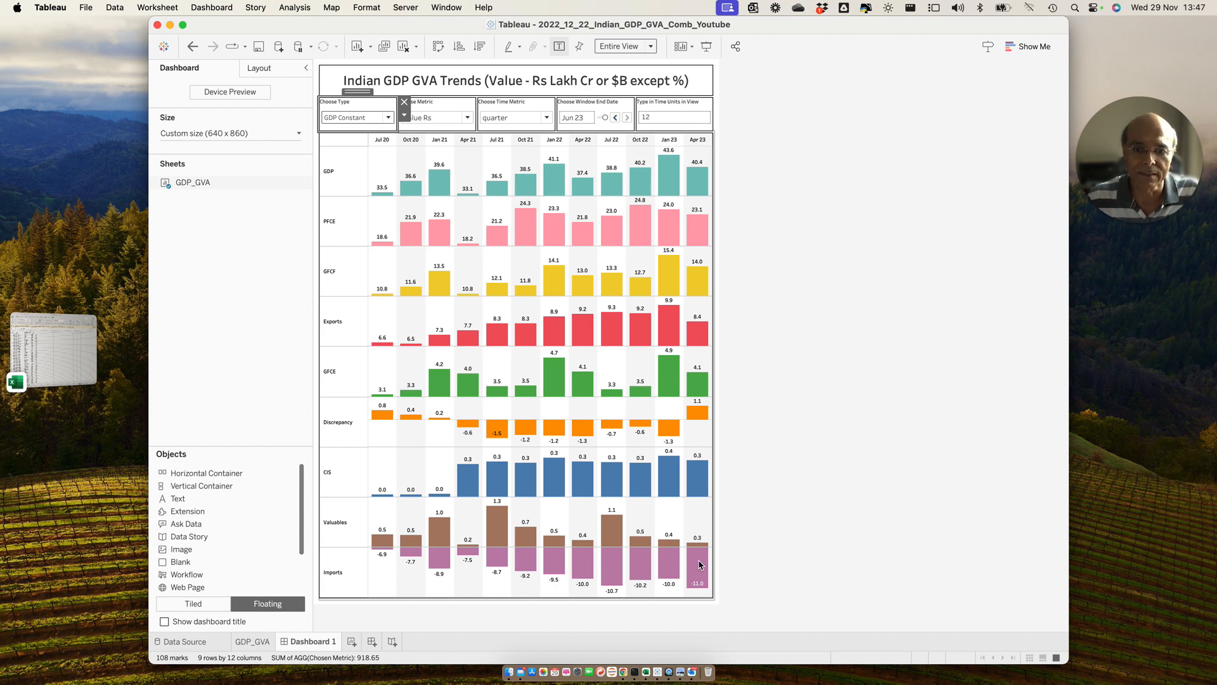
Step: Review the GDP and GVA options offered by the dashboard's type filter
left_click(389, 118)
left_click(389, 118)
left_click(390, 119)
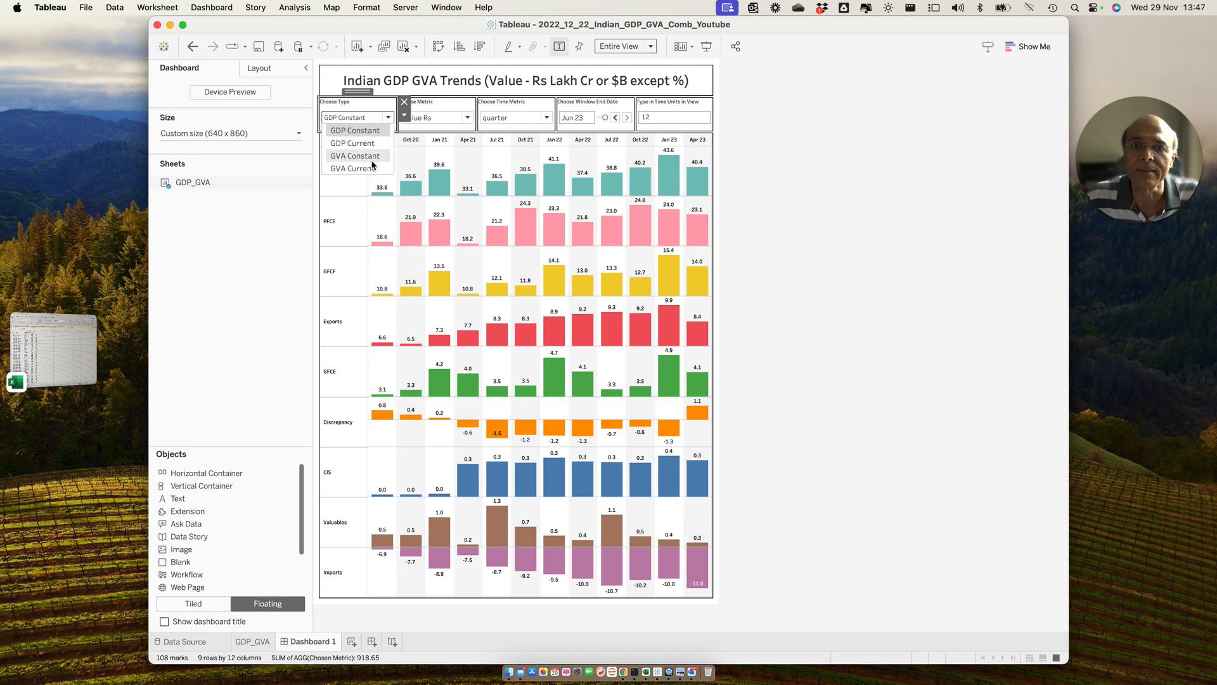
left_click(448, 93)
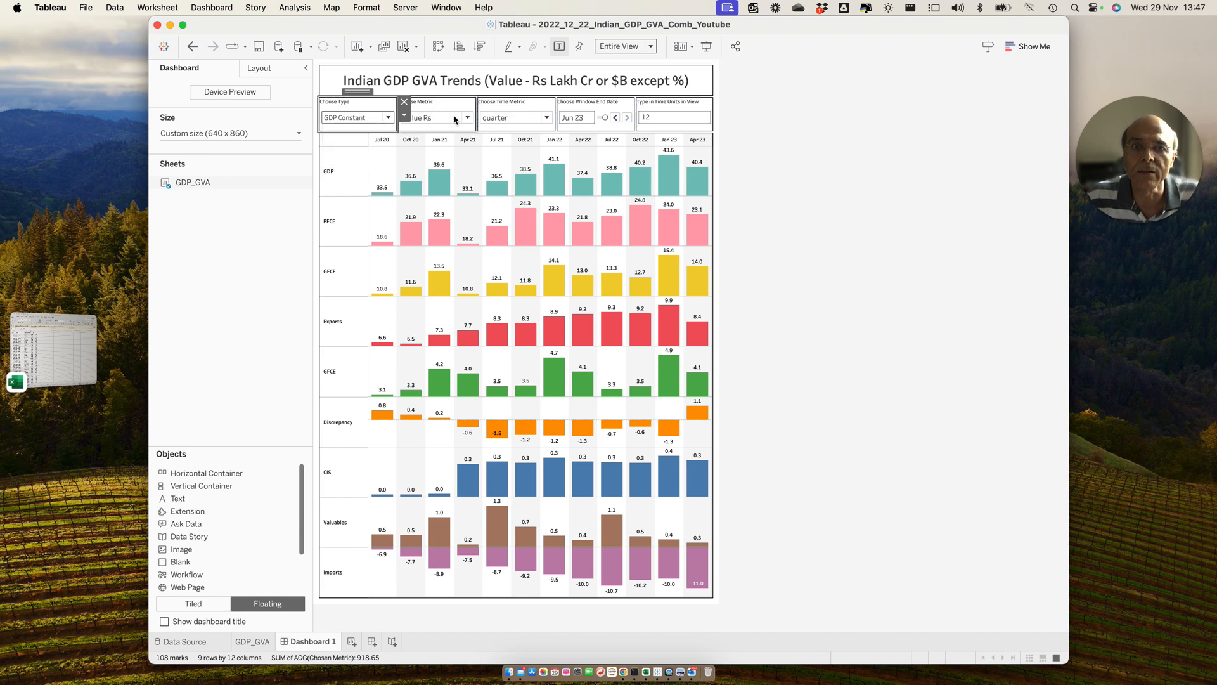
Step: Show the dashboard with the Value USD metric, and change the metric to Growth Rs
left_click(451, 106)
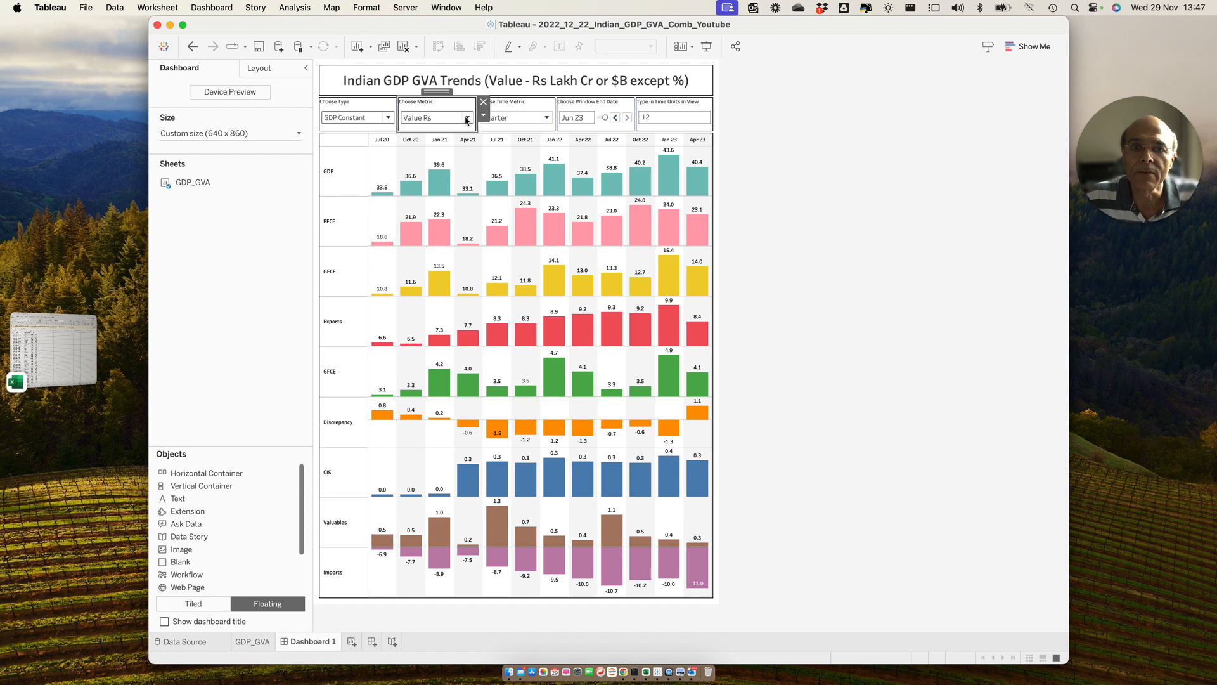
left_click(452, 118)
left_click(442, 139)
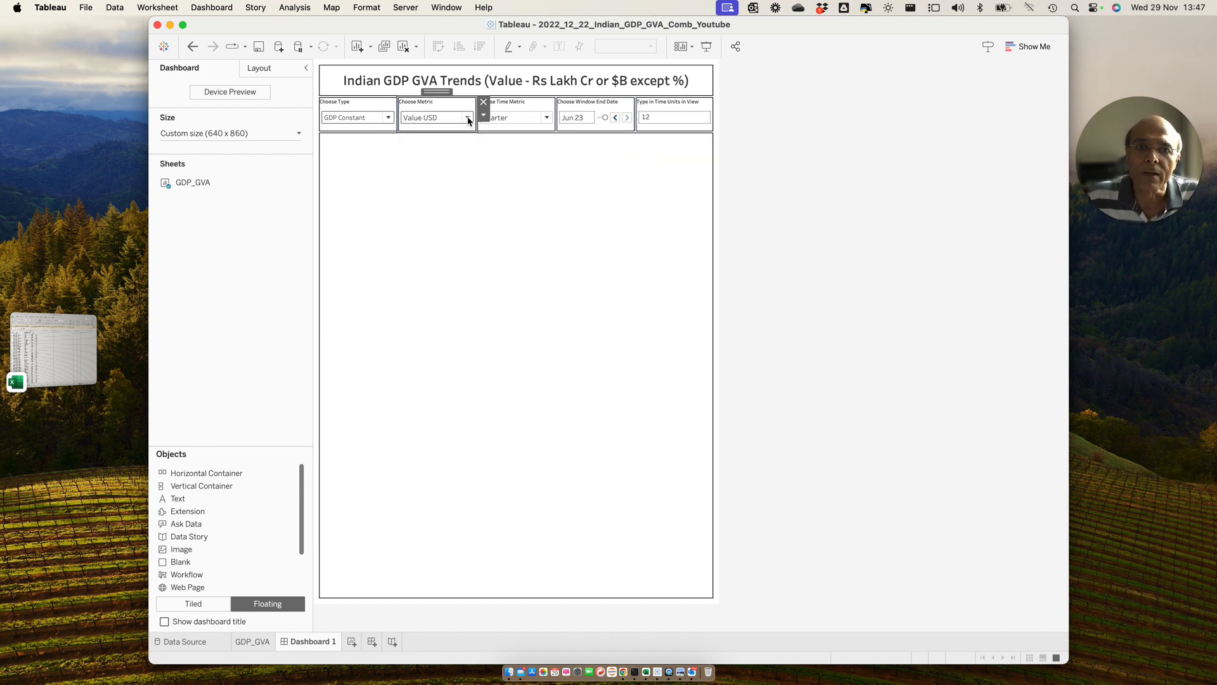
left_click(469, 118)
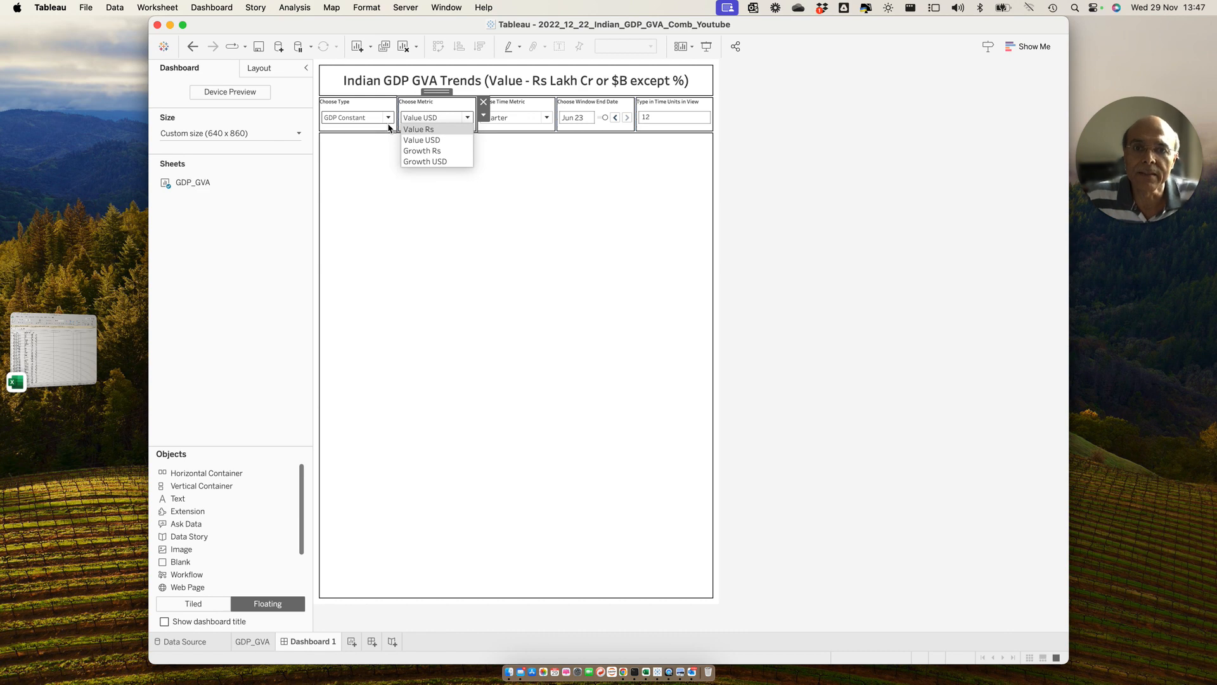
left_click(436, 152)
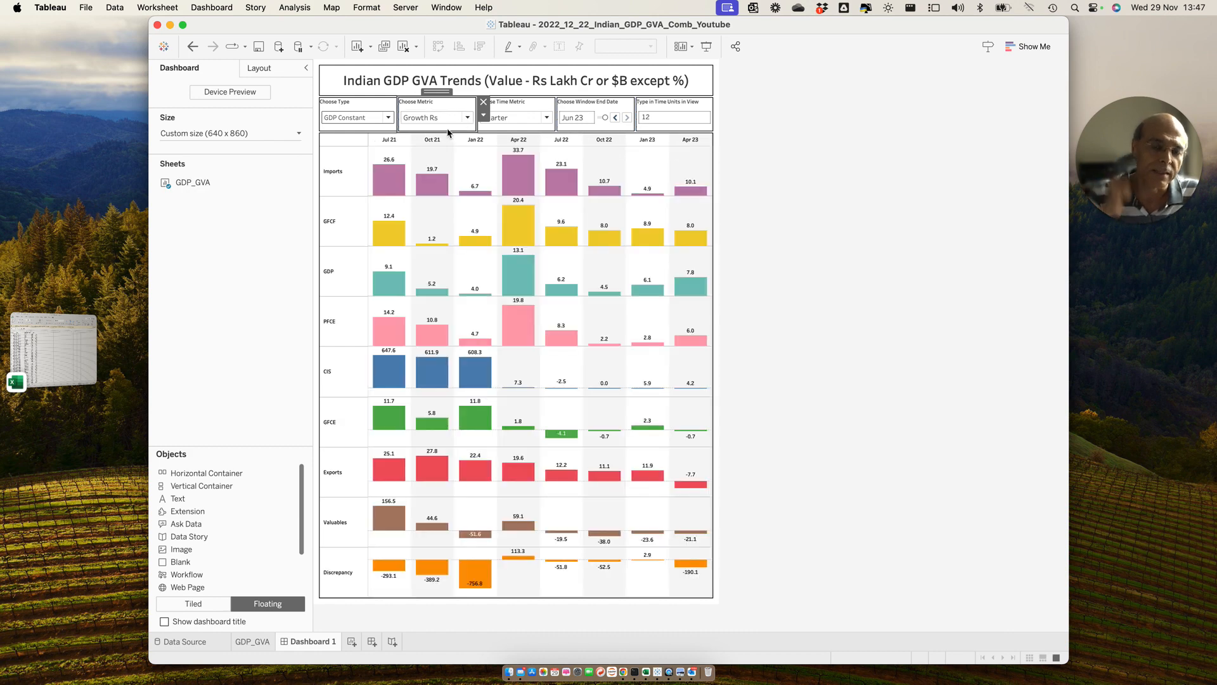
Step: Try the Growth USD metric on the dashboard and return to Growth Rs
left_click(468, 118)
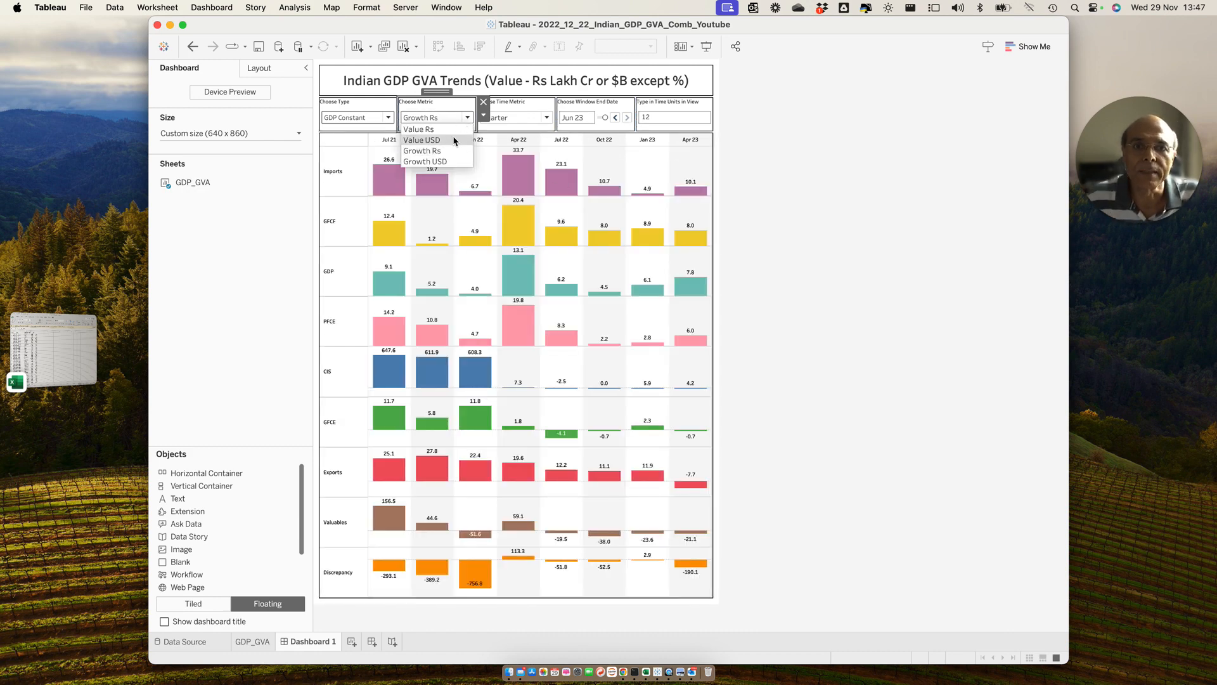
left_click(442, 162)
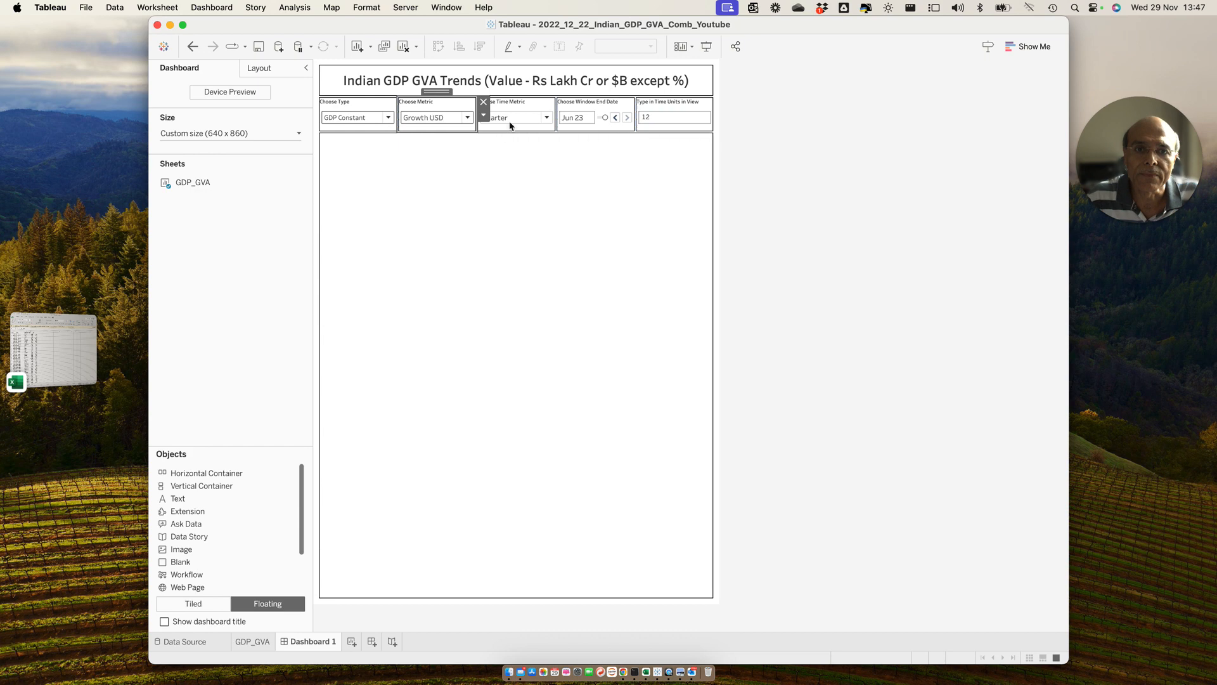
left_click(469, 118)
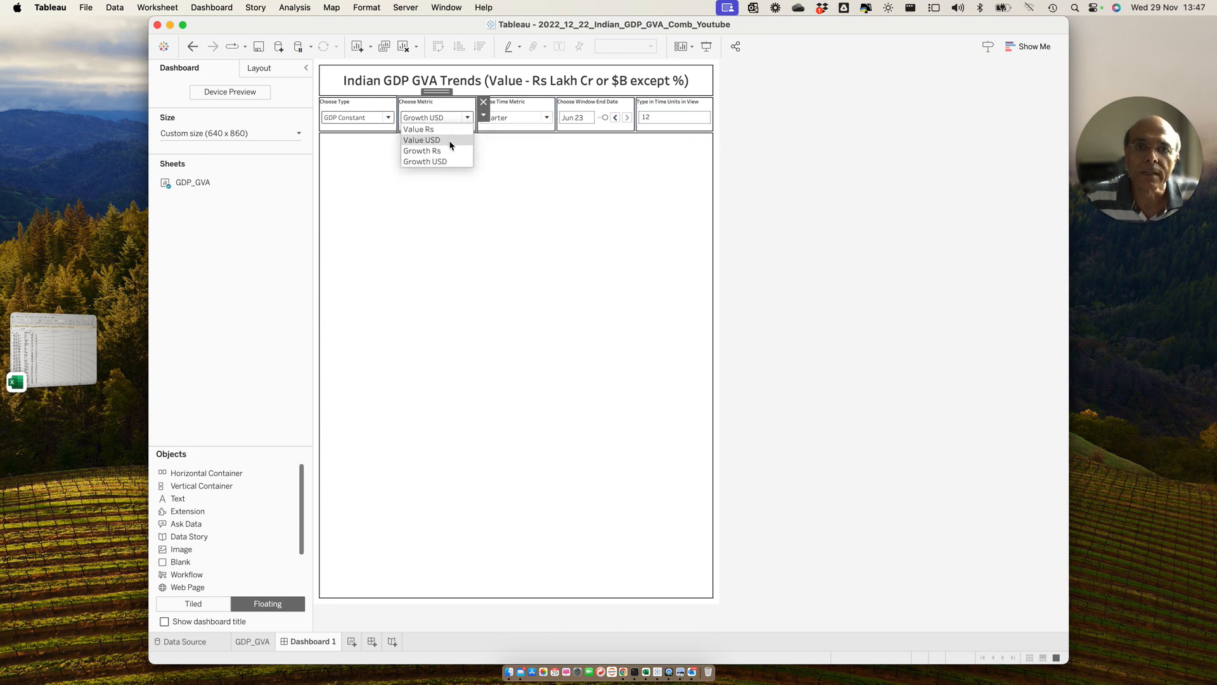
left_click(423, 150)
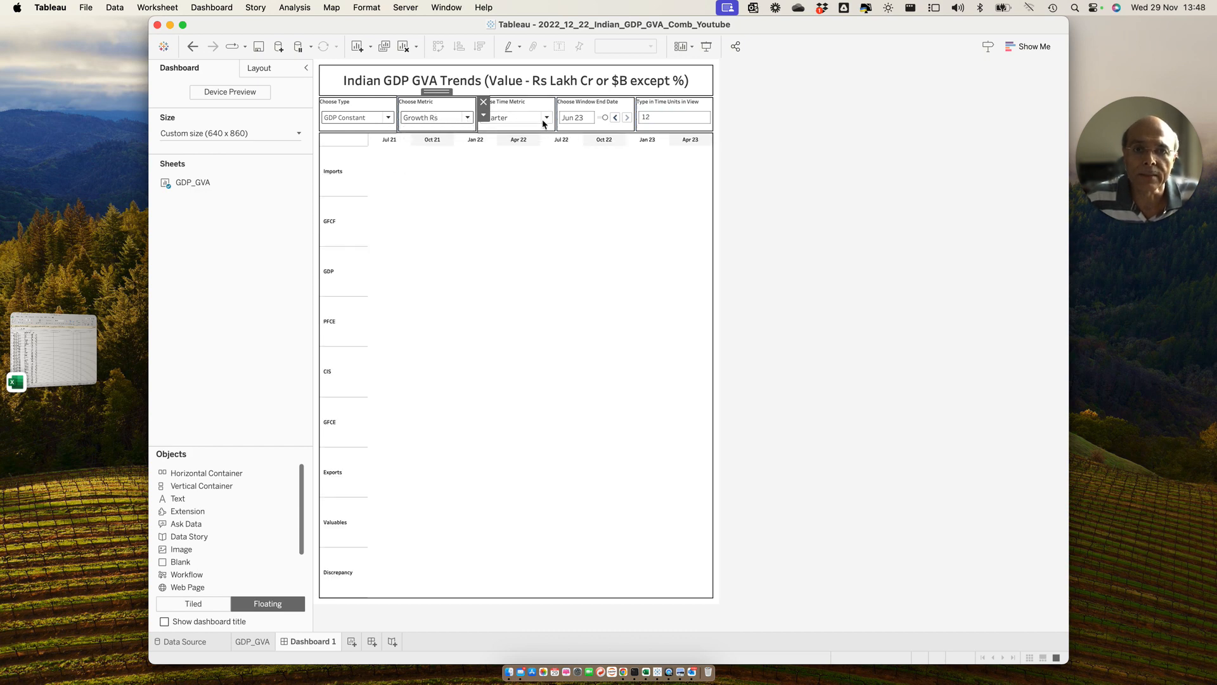
Step: Show the dashboard's growth figures by year and return the time metric to quarter
left_click(546, 118)
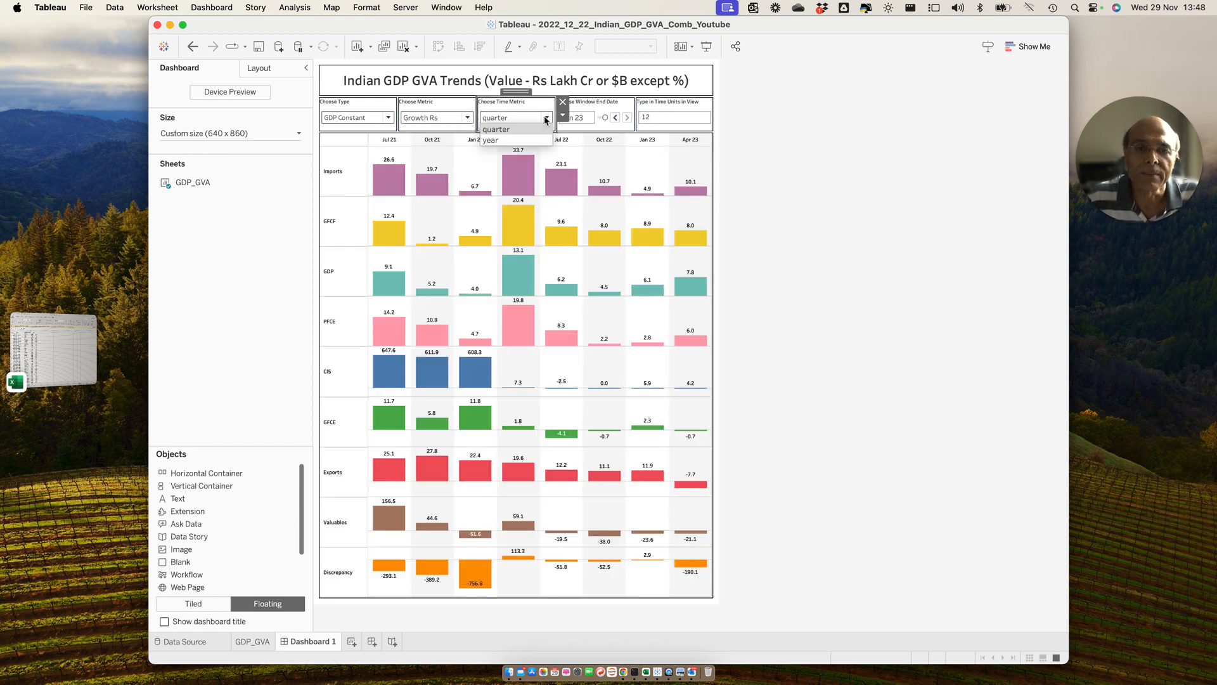
left_click(496, 142)
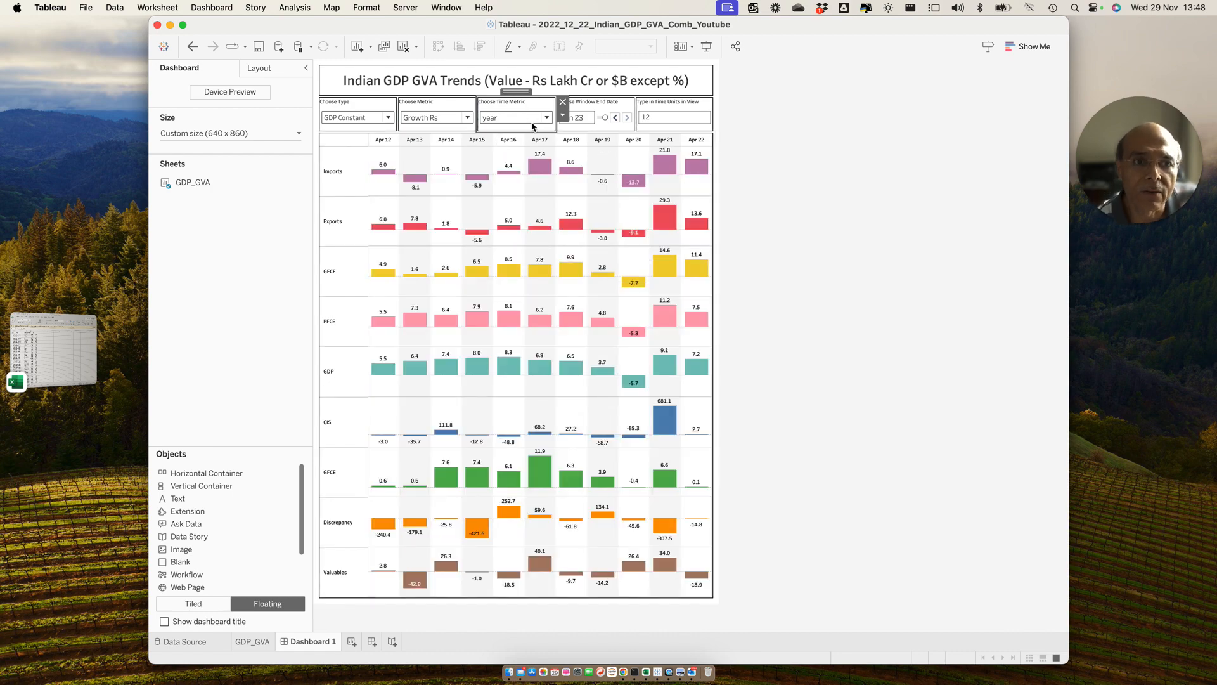
left_click(607, 105)
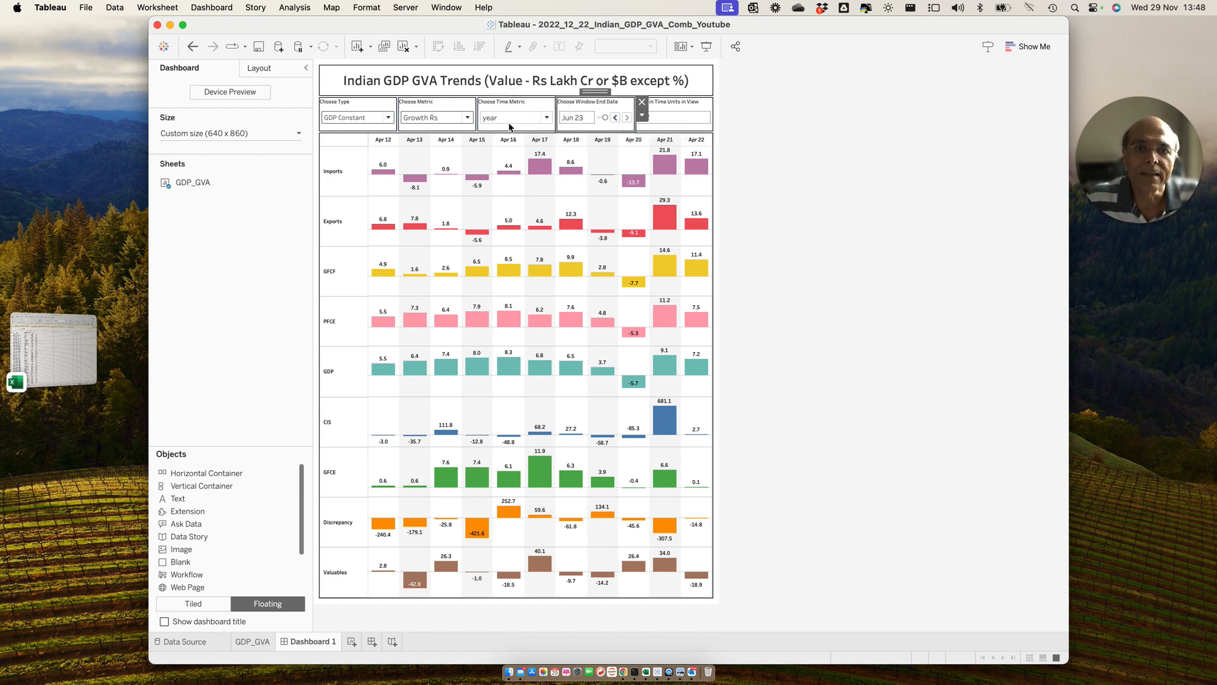
left_click(533, 121)
left_click(515, 130)
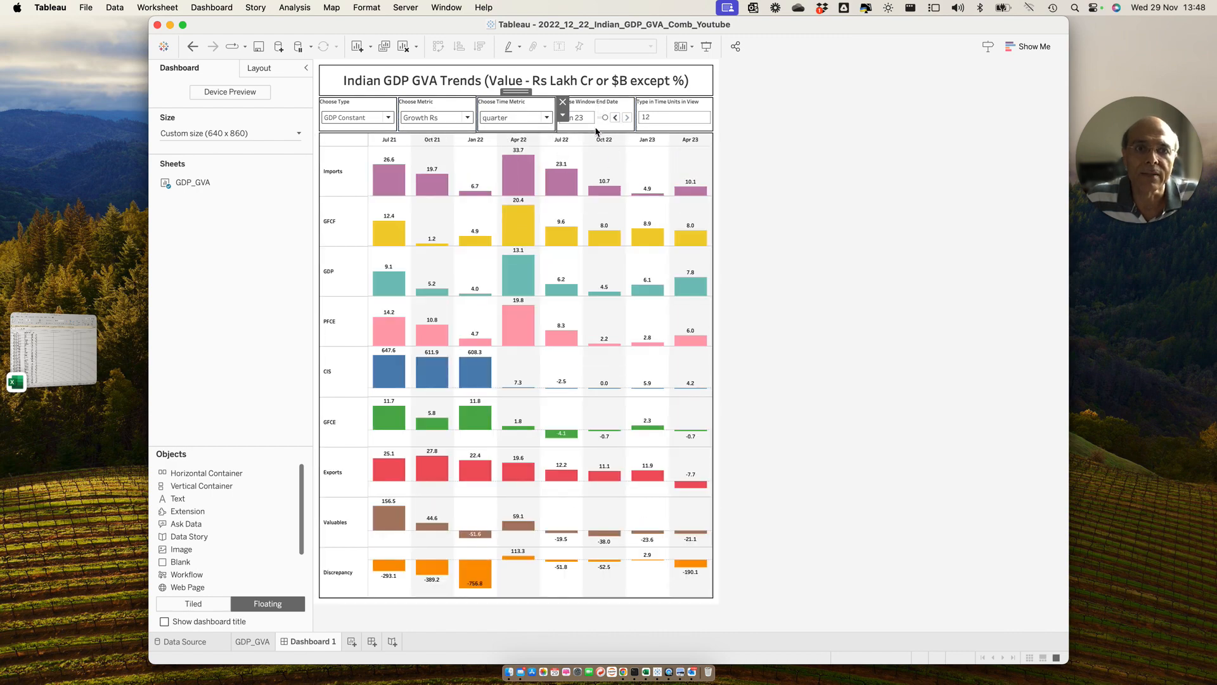
Step: Move the window end date back quarter by quarter to Dec 21 and return it to Jun 23
left_click(614, 120)
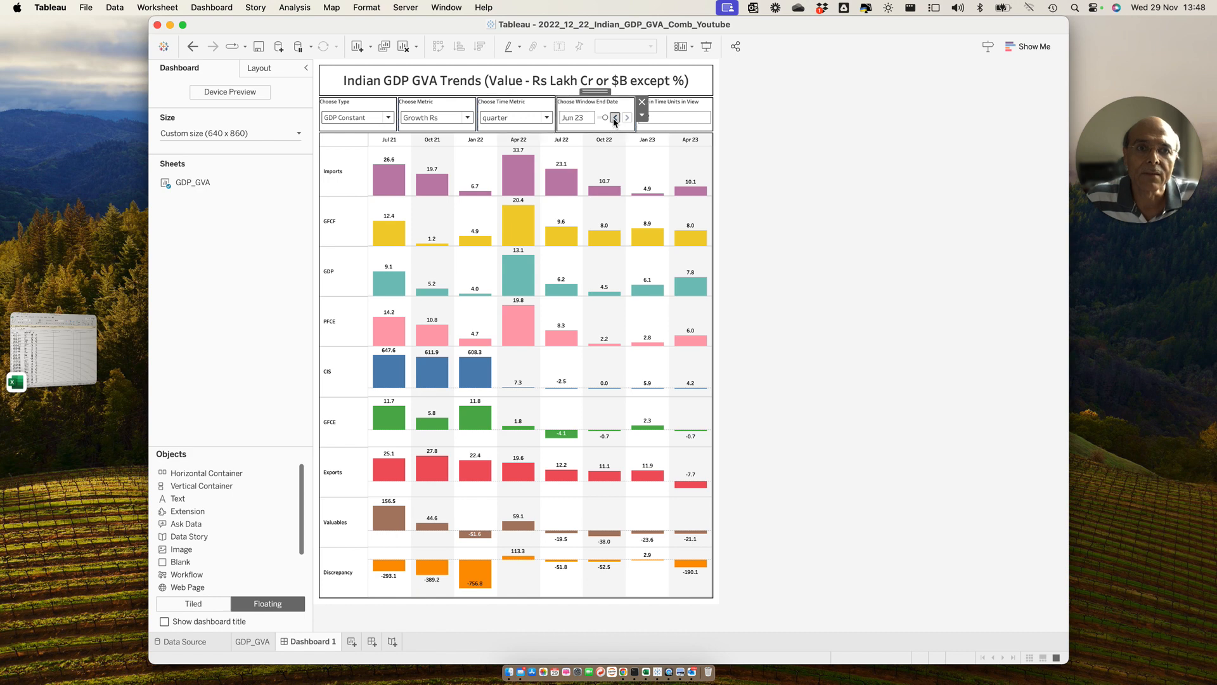
left_click(615, 120)
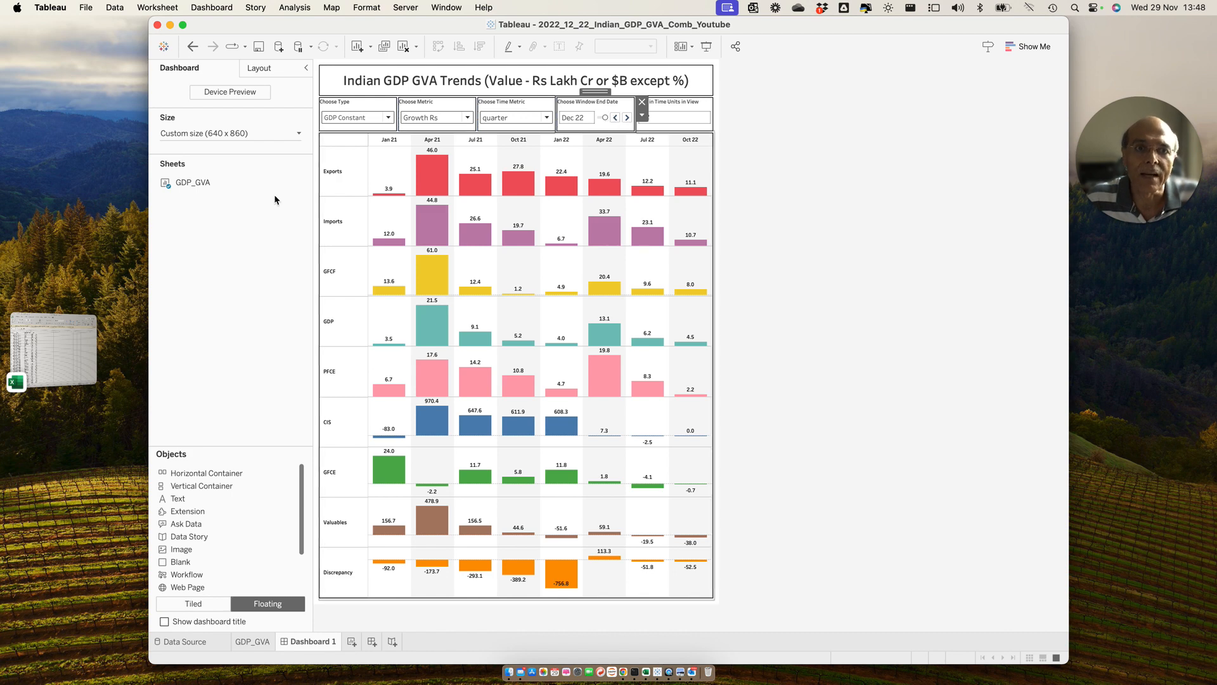
left_click(616, 117)
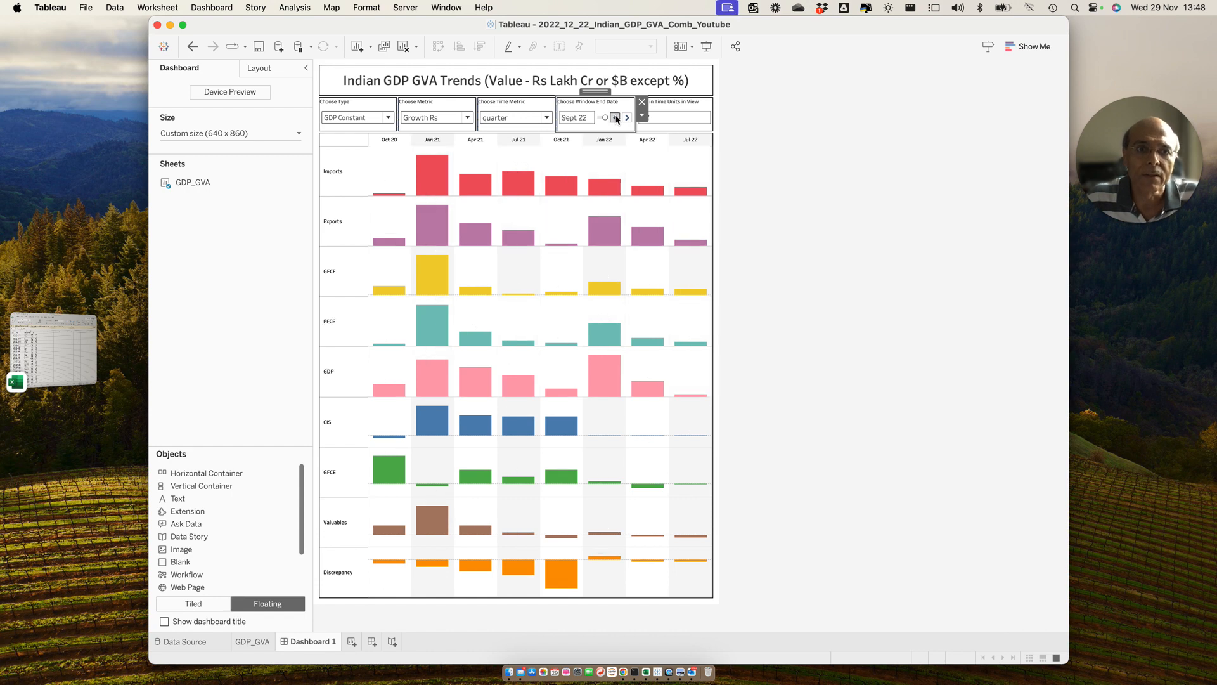
left_click(615, 118)
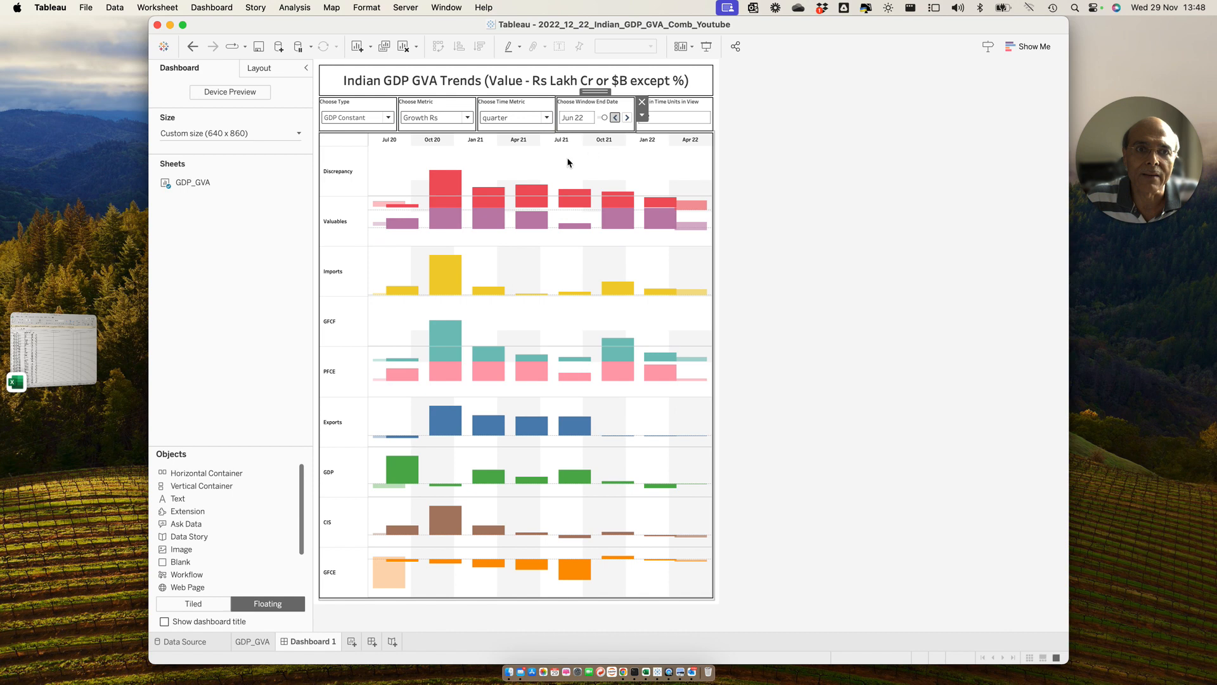
left_click(615, 118)
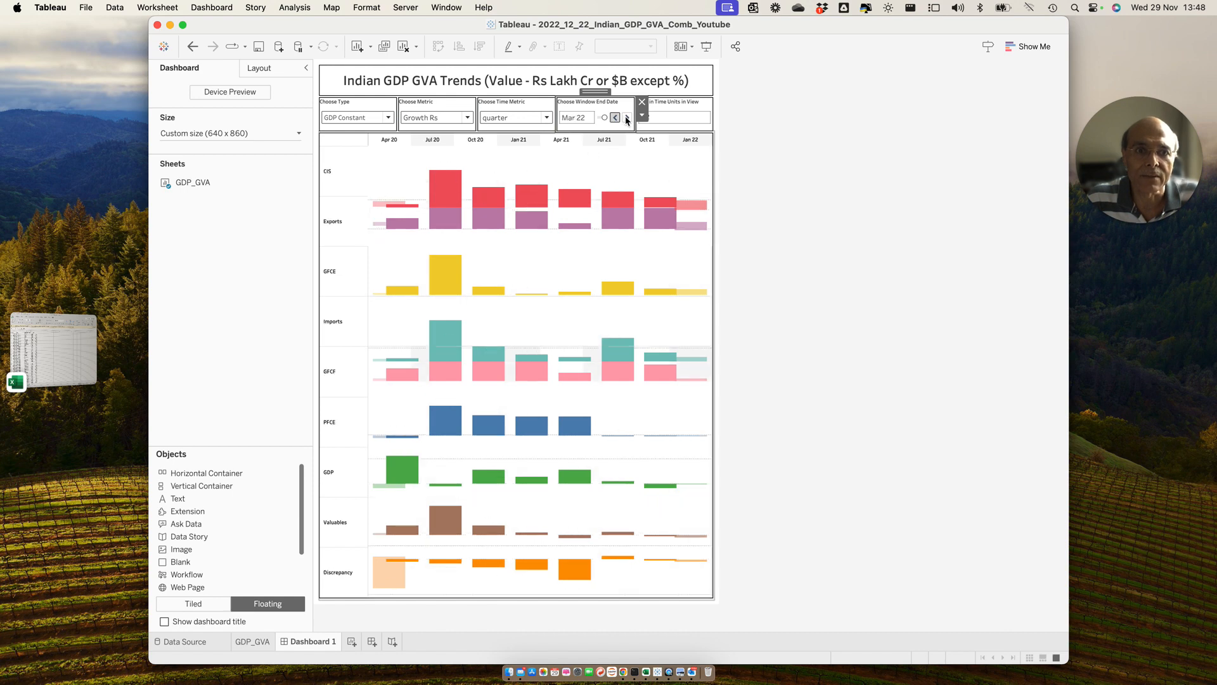
left_click(616, 118)
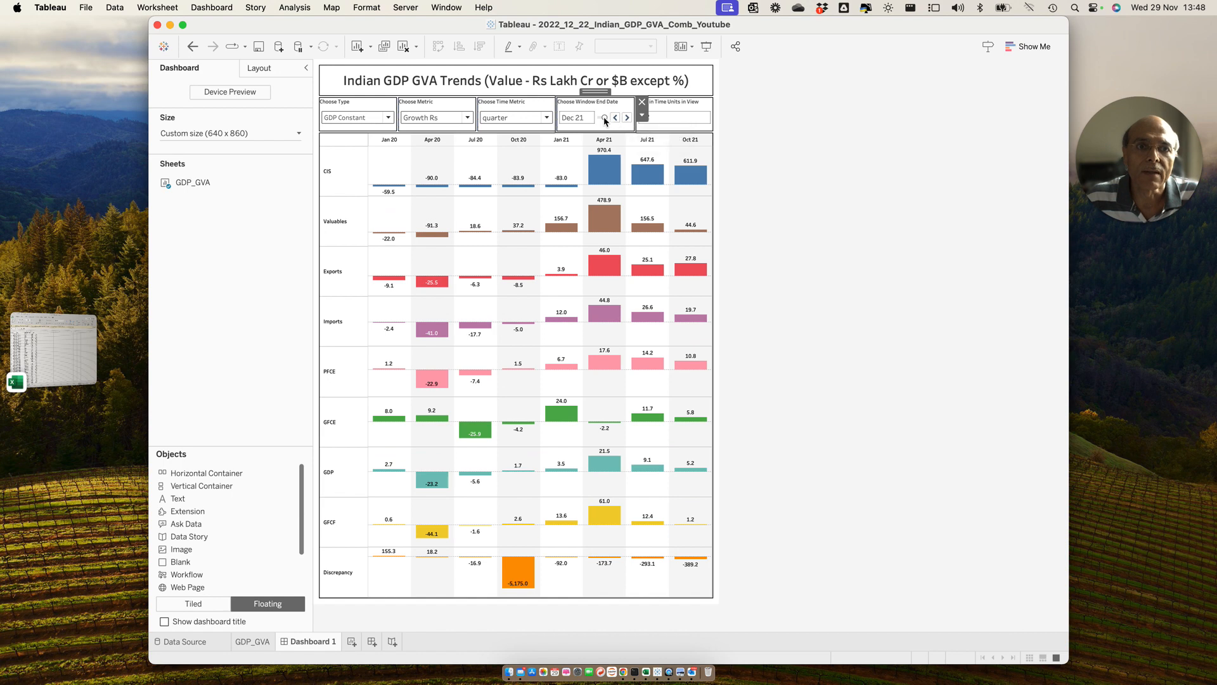
left_click_drag(606, 119, 616, 122)
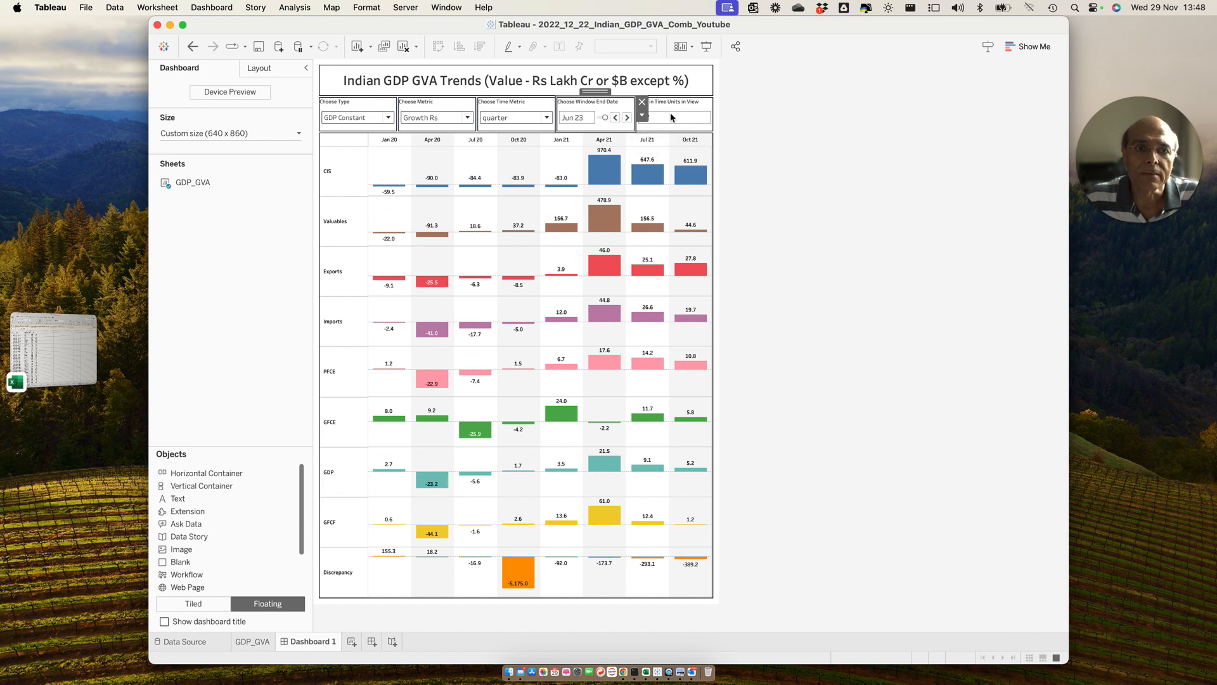
Step: Set the dashboard's metric to Value Rs
left_click(666, 118)
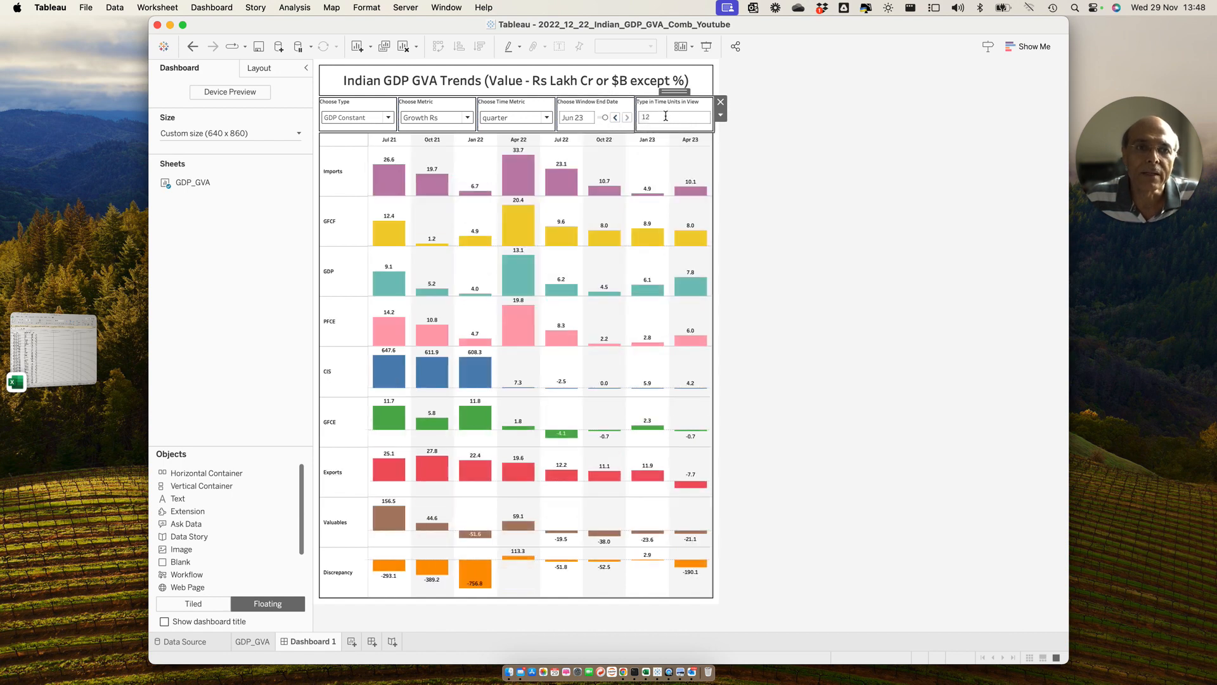
left_click_drag(663, 117, 632, 118)
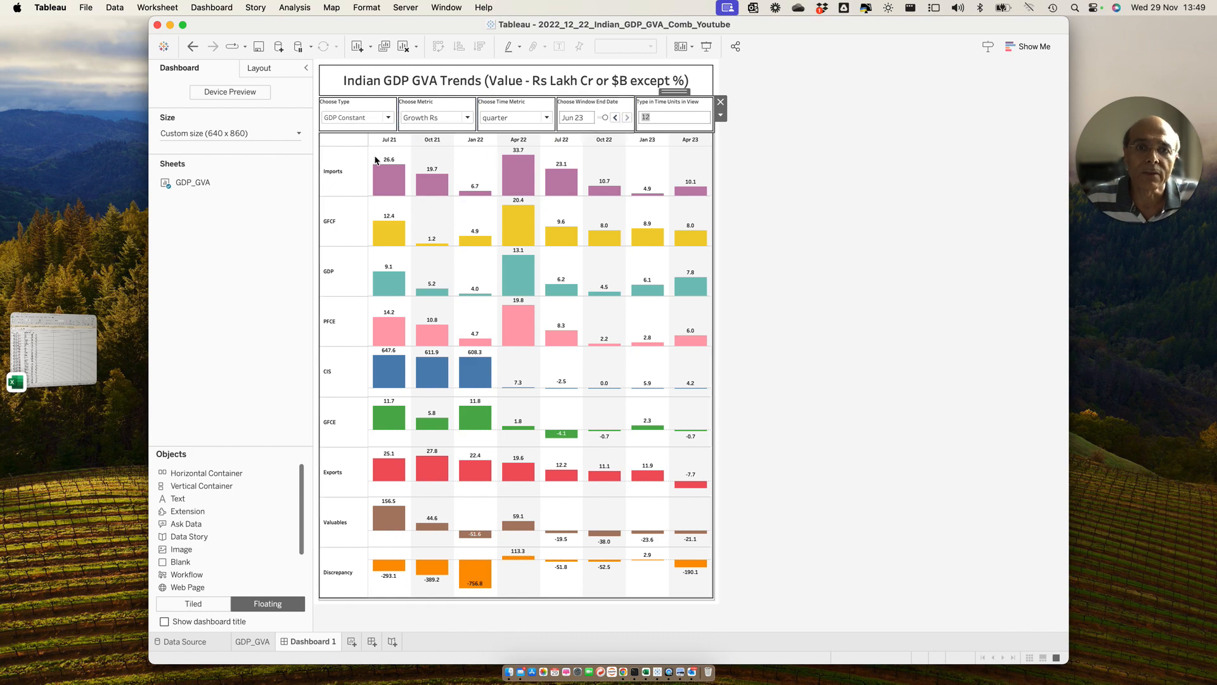
left_click(451, 118)
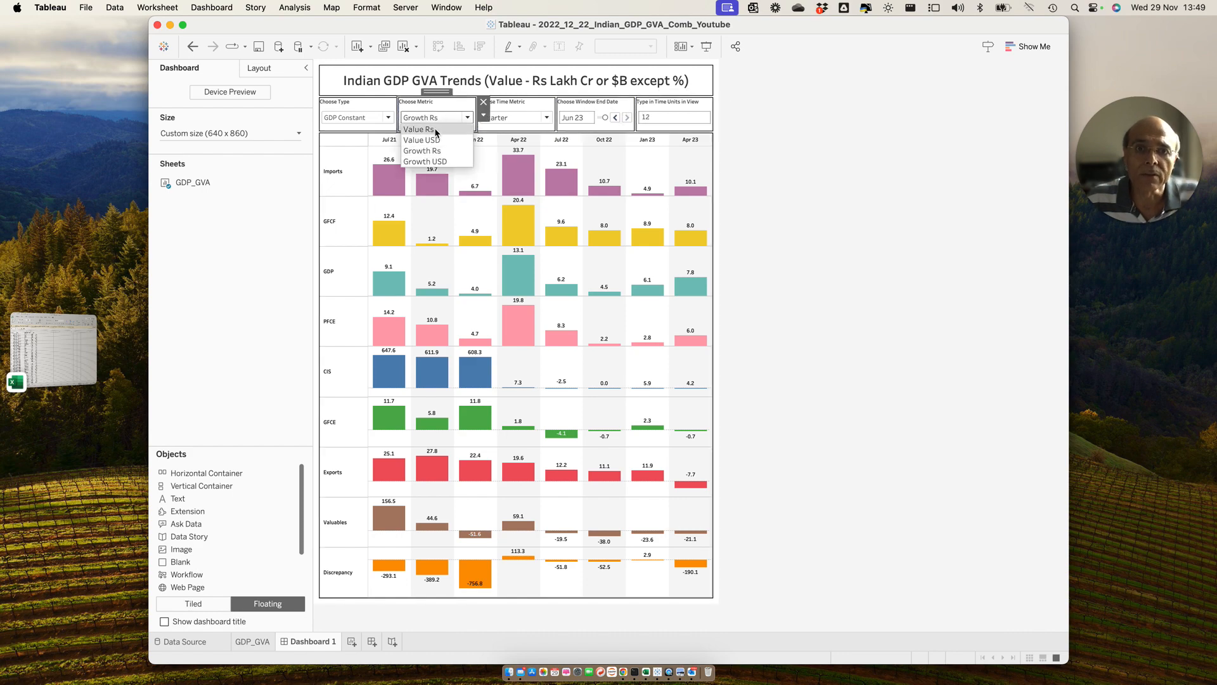
left_click(436, 130)
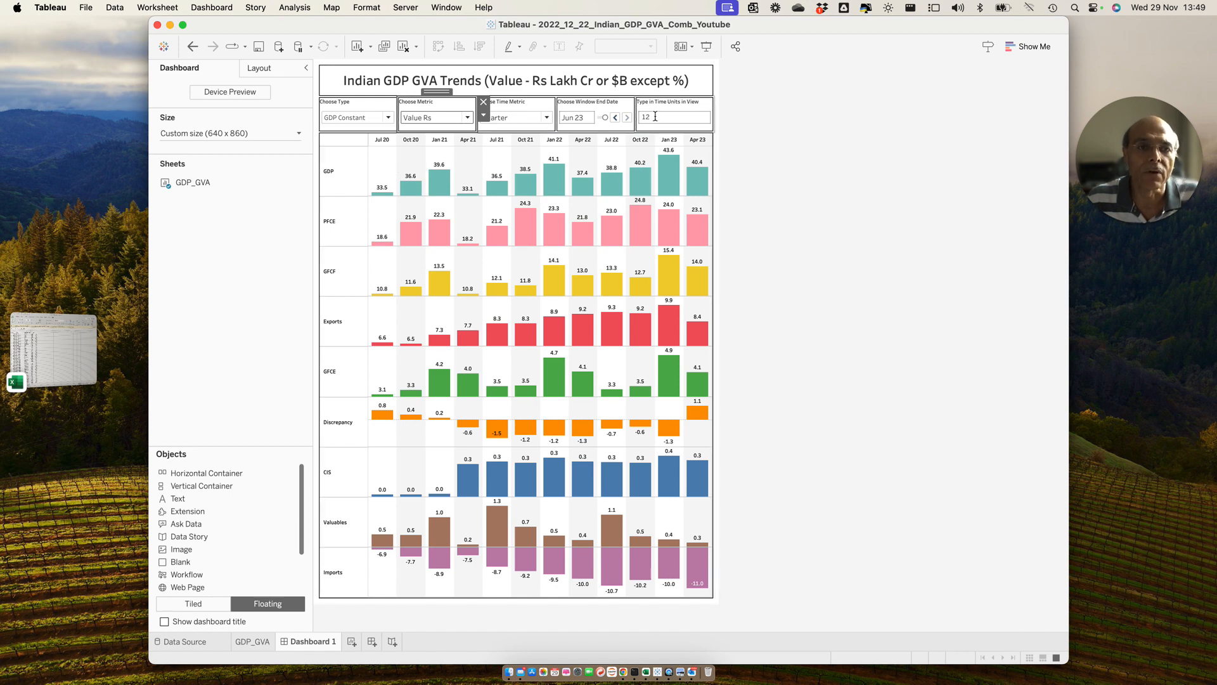
Step: Set the time units in view to 8 and open the GDP_GVA worksheet
left_click(655, 116)
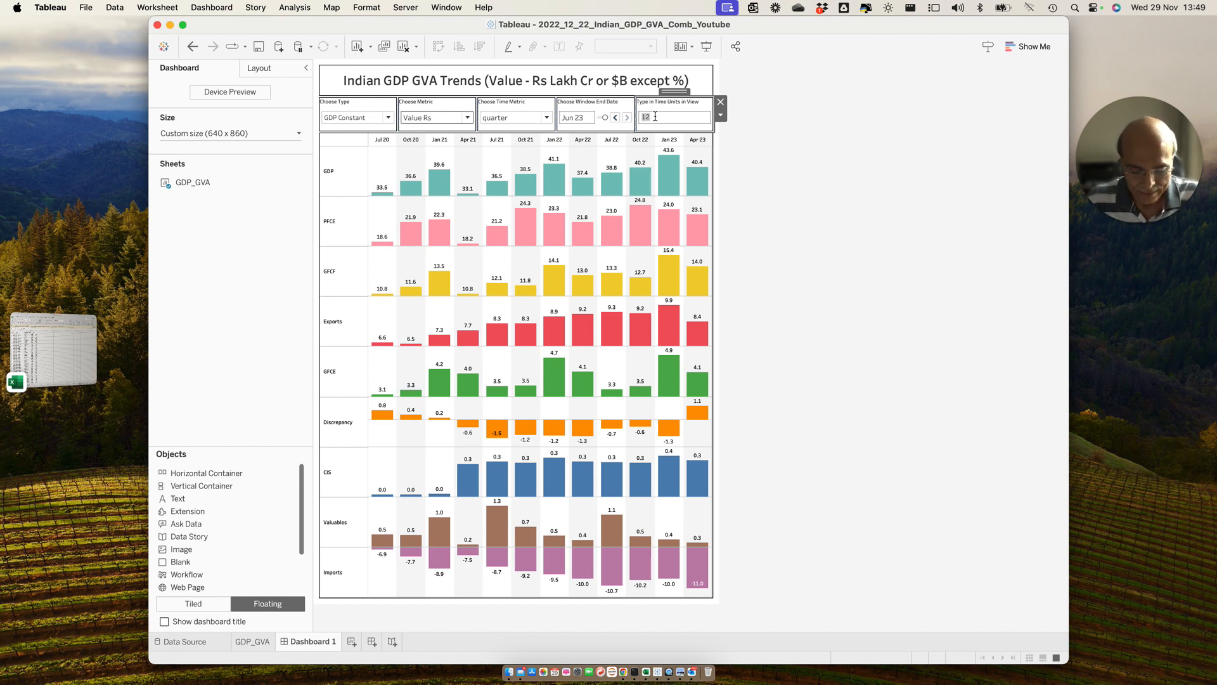
type("8")
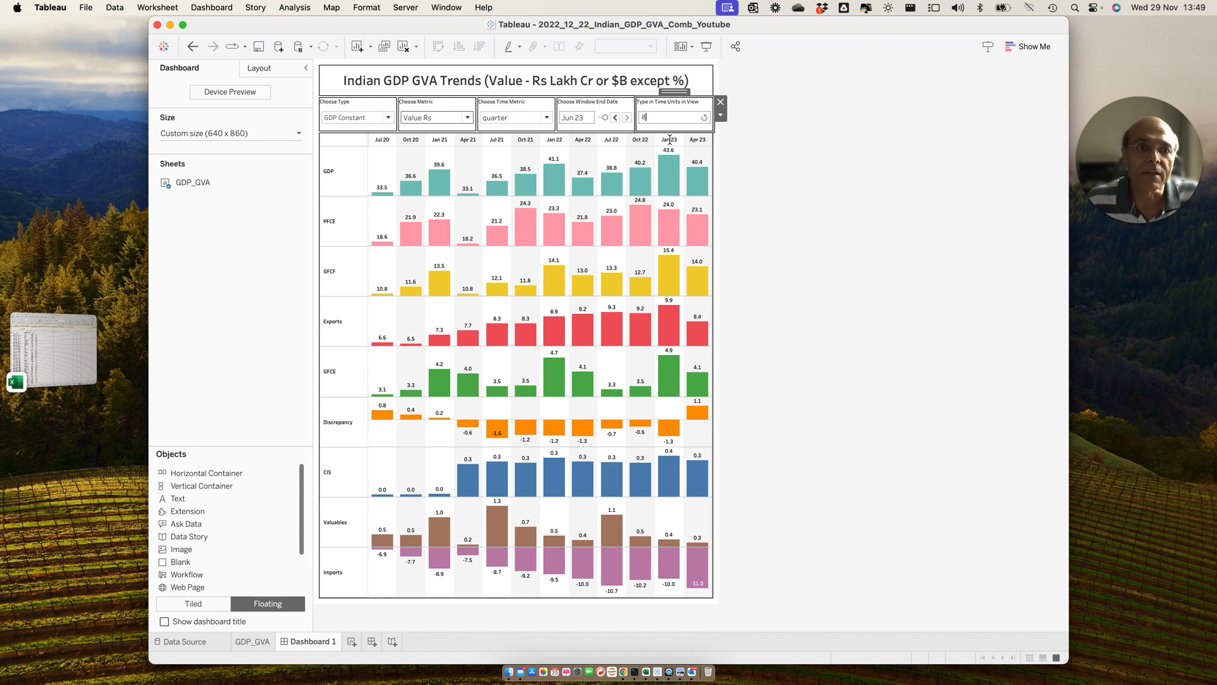
key("Return")
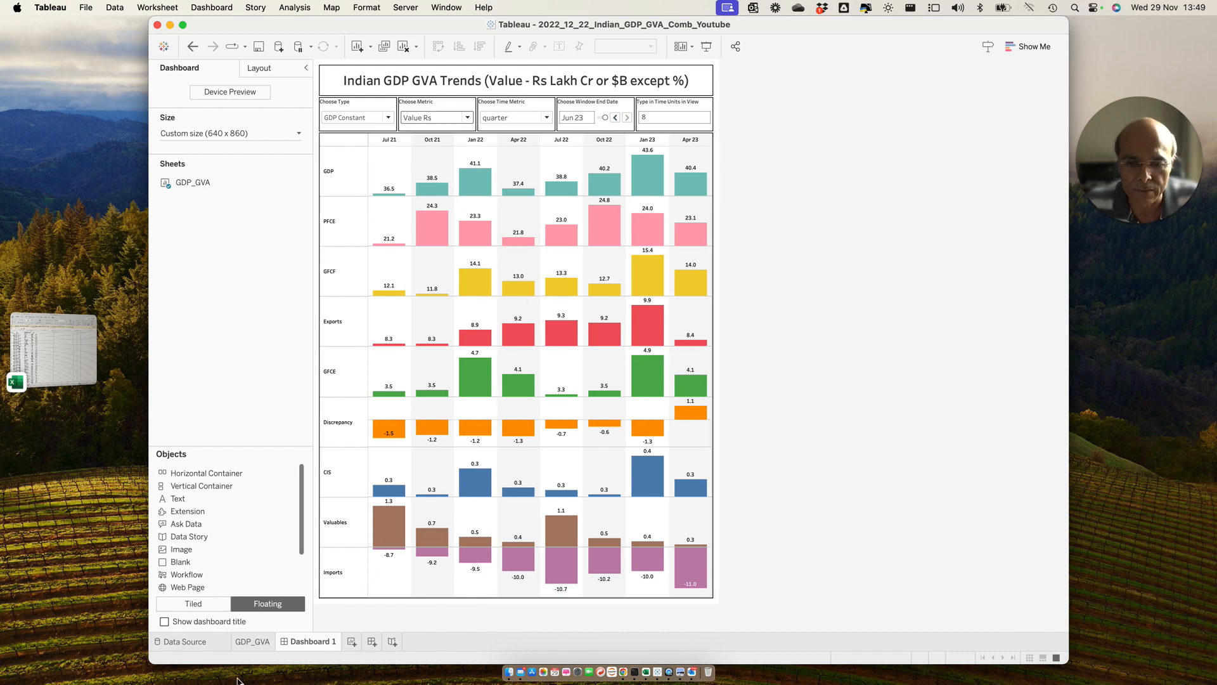
left_click(253, 642)
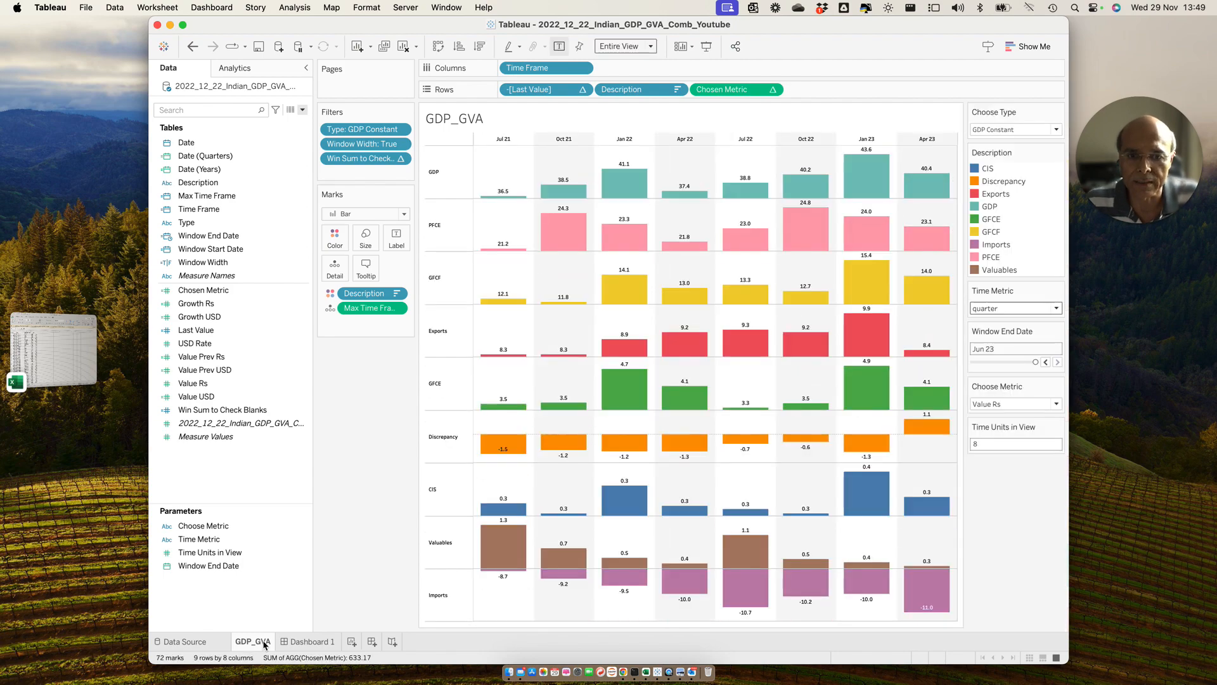
Step: Make a copy of the GDP_GVA worksheet in the workbook
right_click(265, 644)
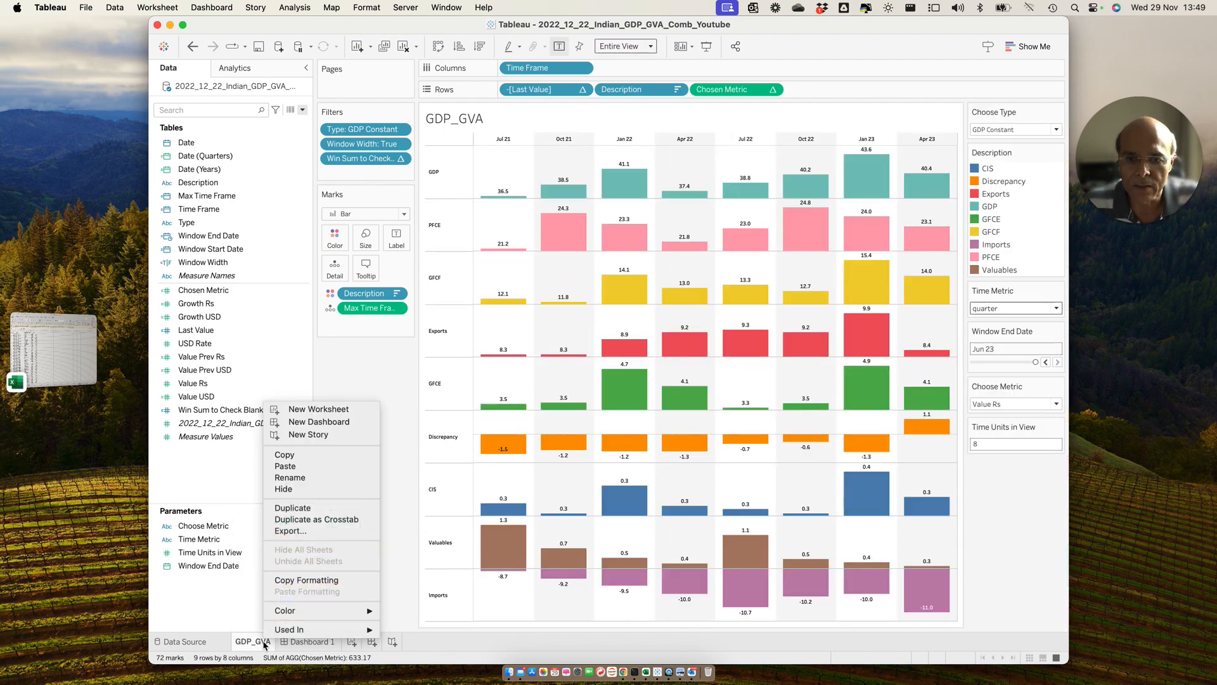
left_click(301, 455)
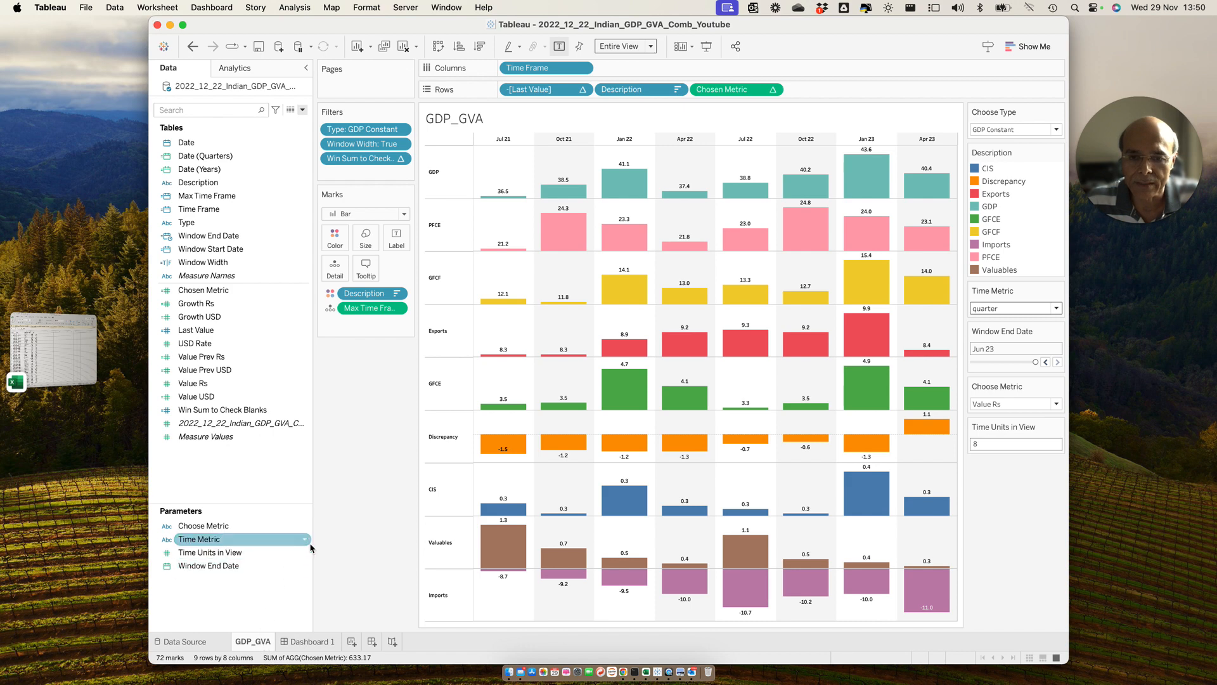
right_click(264, 640)
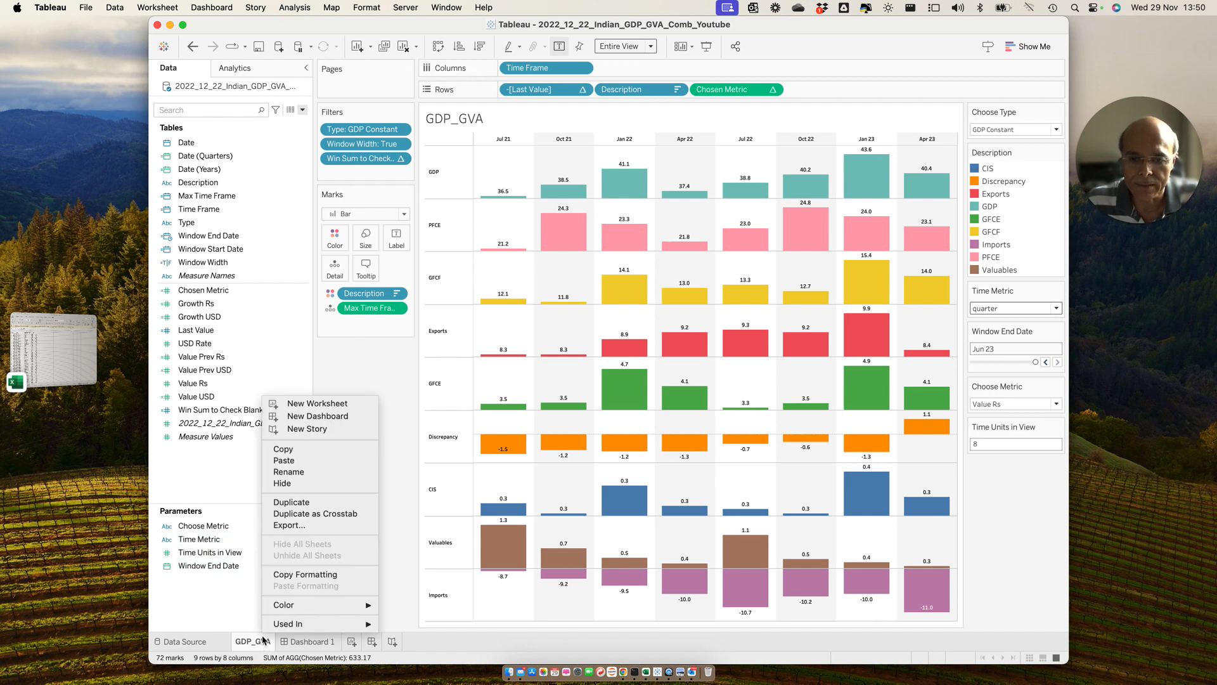
left_click(301, 452)
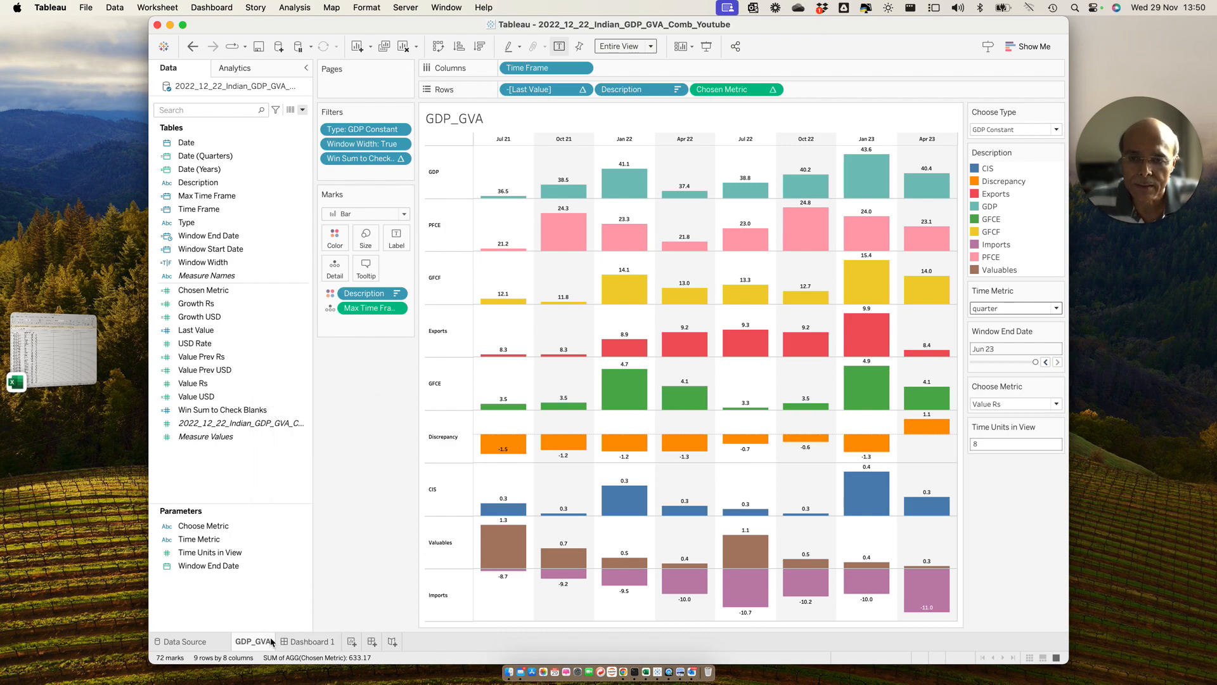
left_click(300, 642)
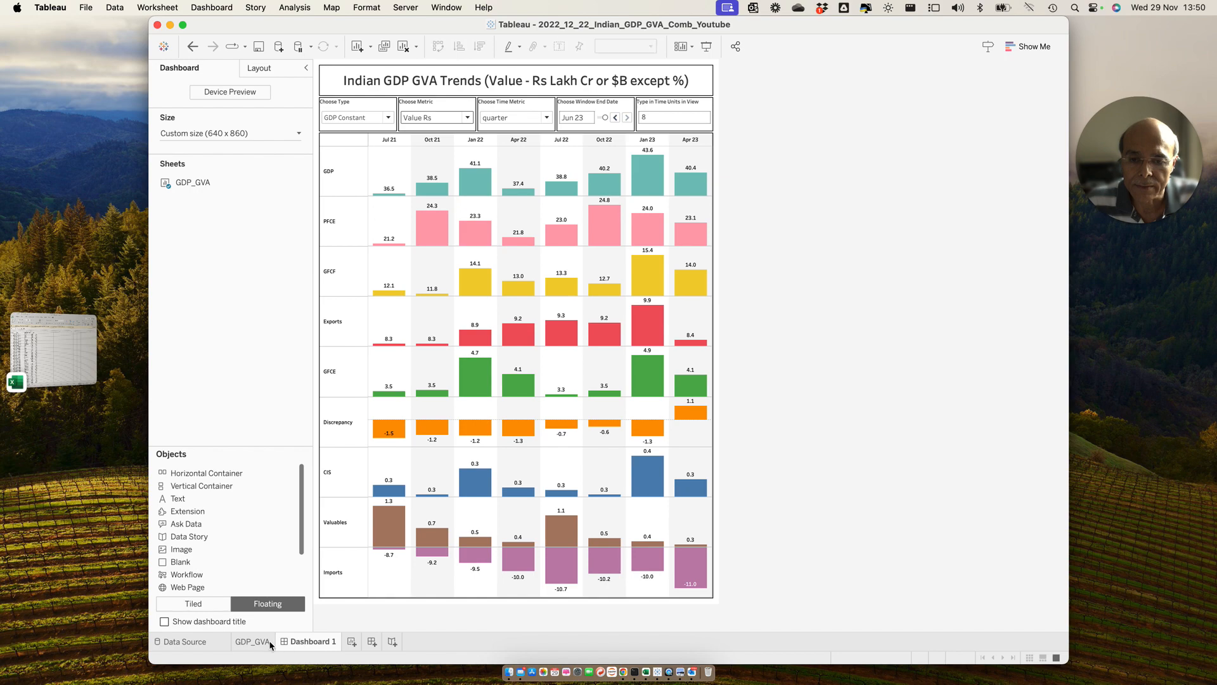
left_click(271, 642)
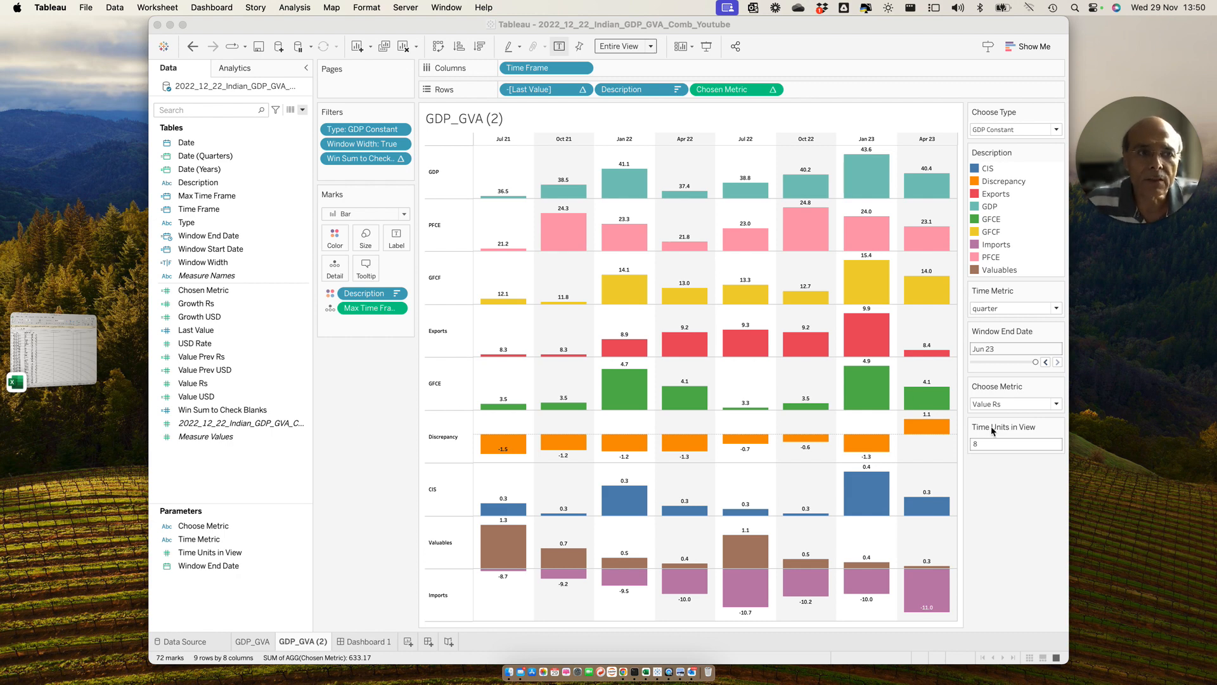
Step: Enlarge the workbook window and clear all fields, filters and marks from the copied worksheet
mouse_move(1151, 188)
left_click_drag(1151, 189, 7, 574)
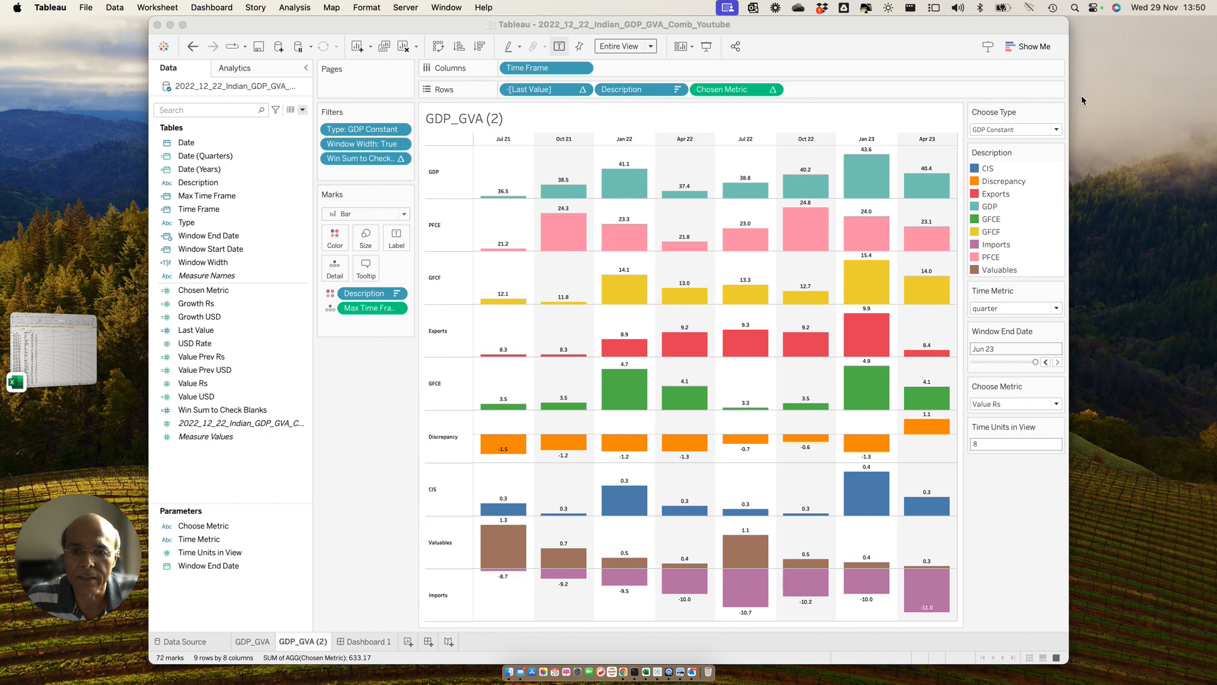
left_click(922, 47)
double_click(922, 47)
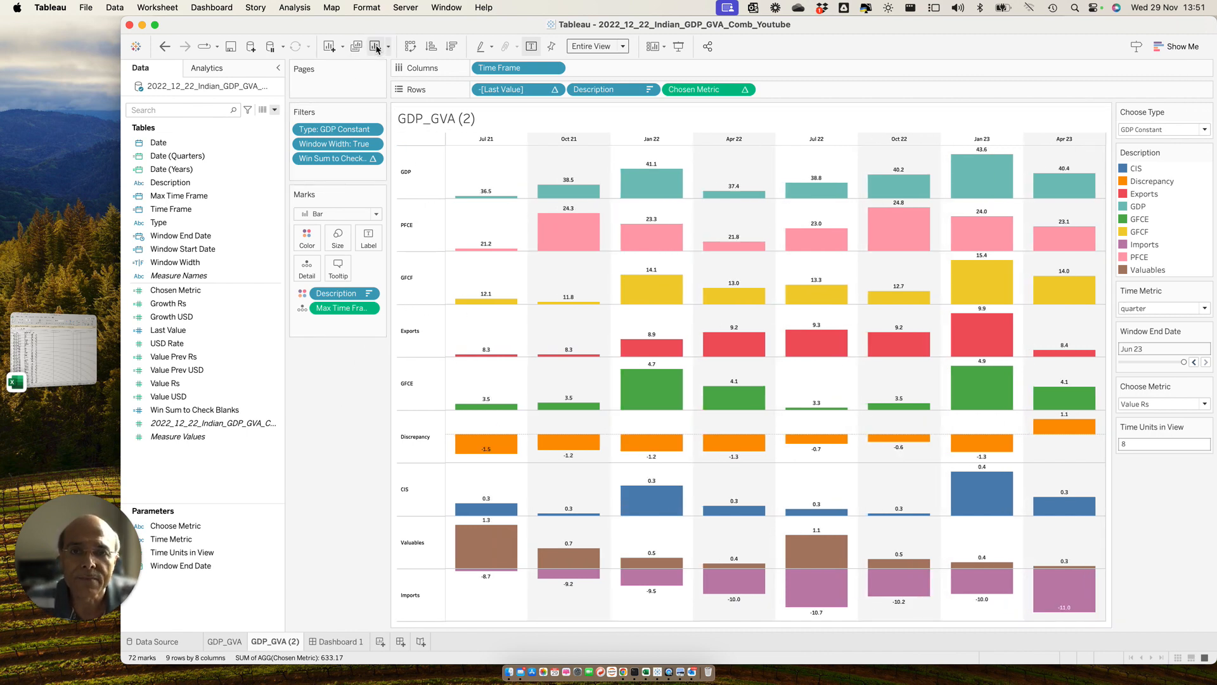
left_click(376, 47)
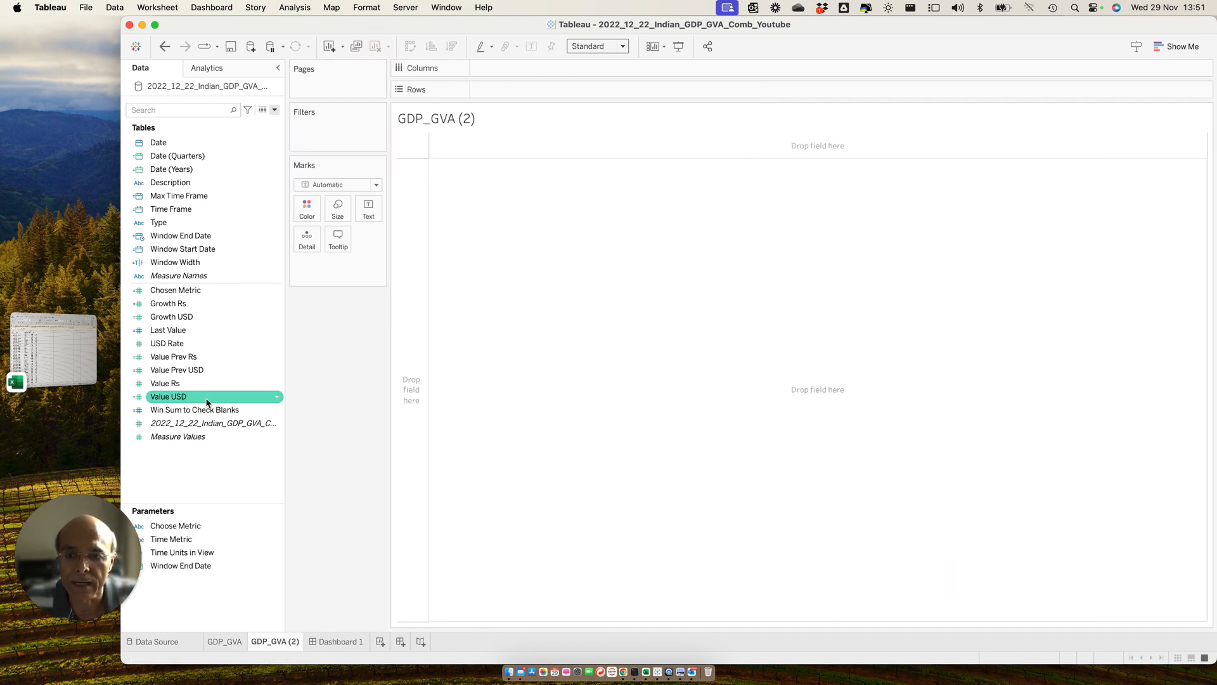
left_click_drag(83, 515, 63, 41)
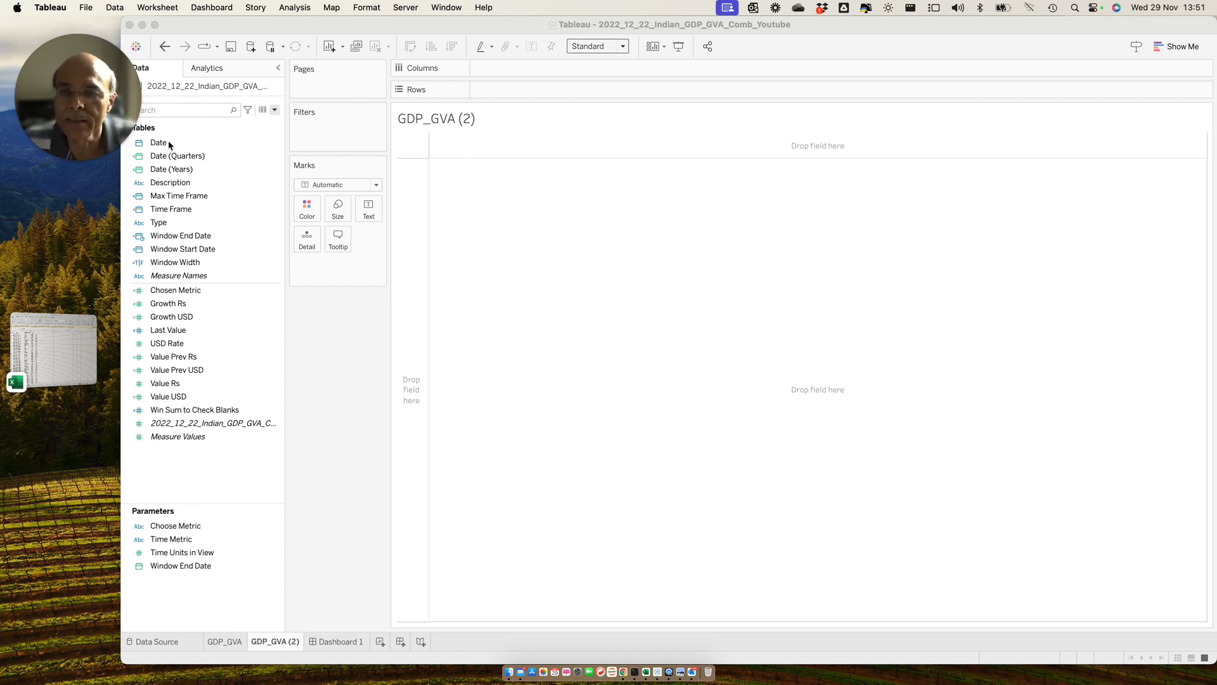
Step: Examine the columns of the combined GDP GVA table in the data source and return to the copied worksheet
left_click(175, 644)
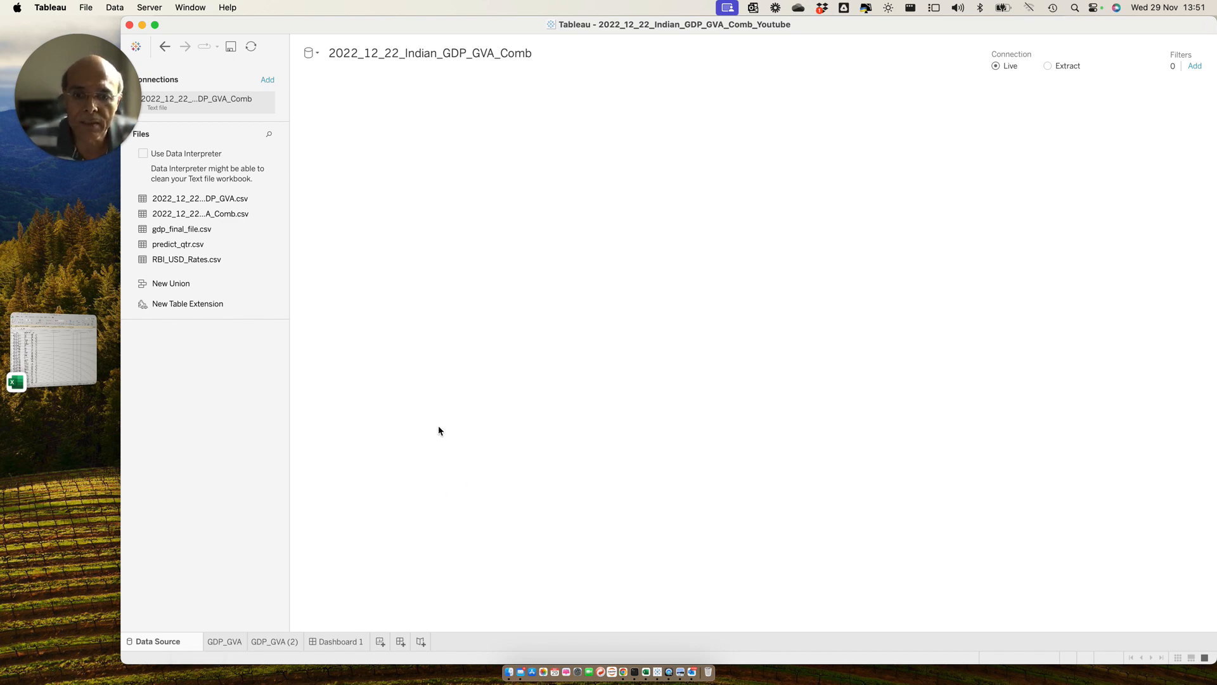
left_click(442, 396)
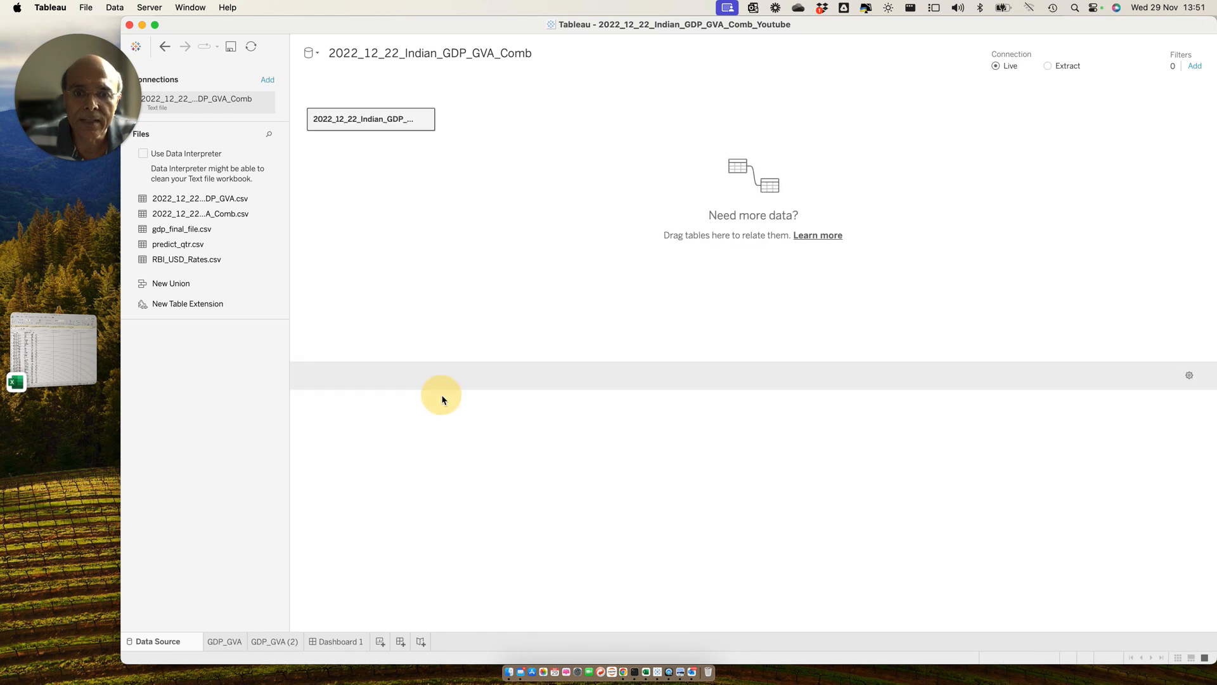
left_click(509, 293)
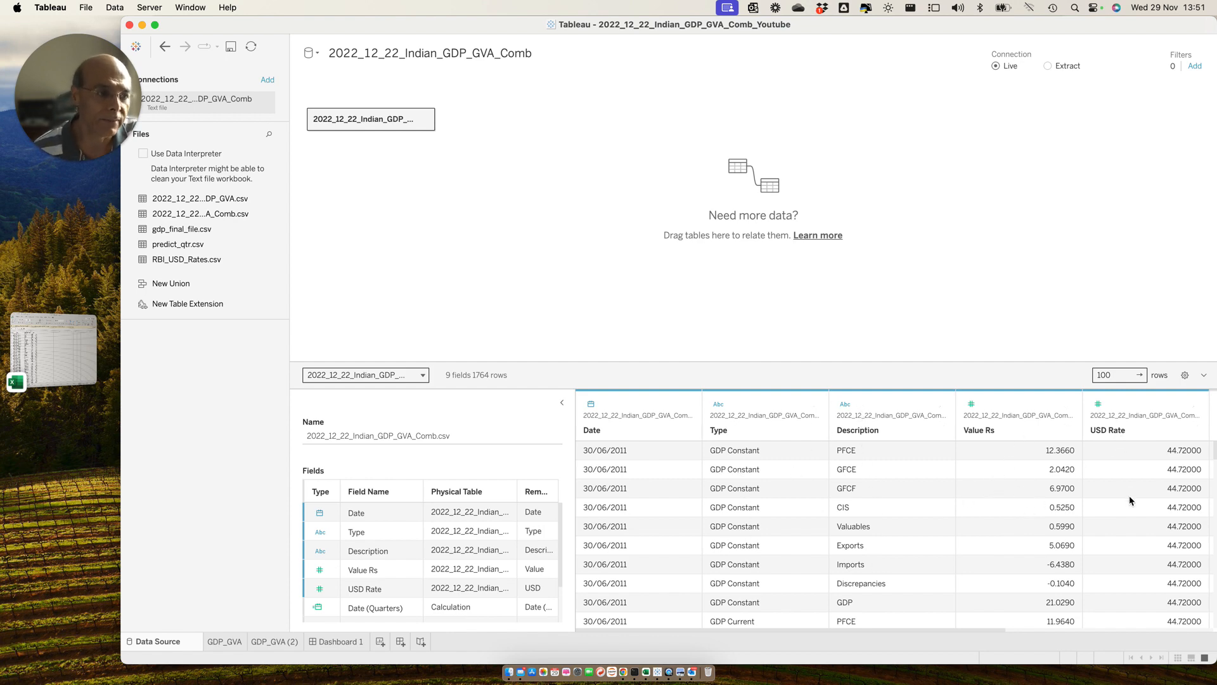
scroll(1027, 505, "right", 3)
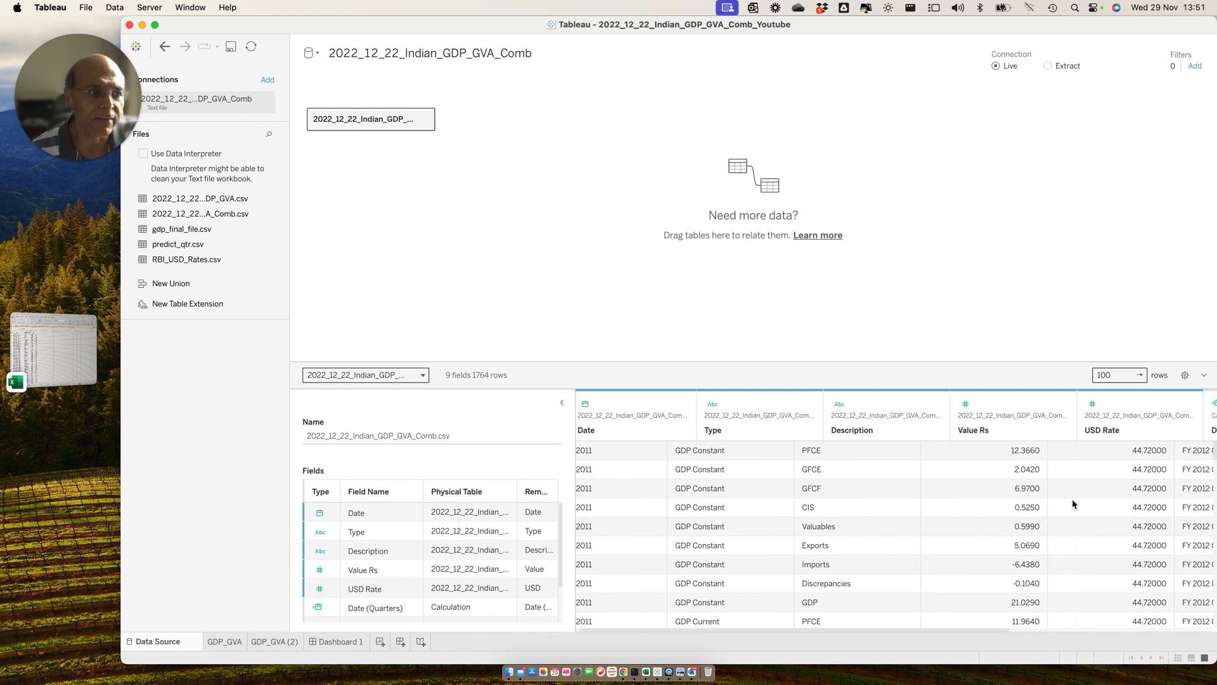
scroll(1072, 497, "left", 4)
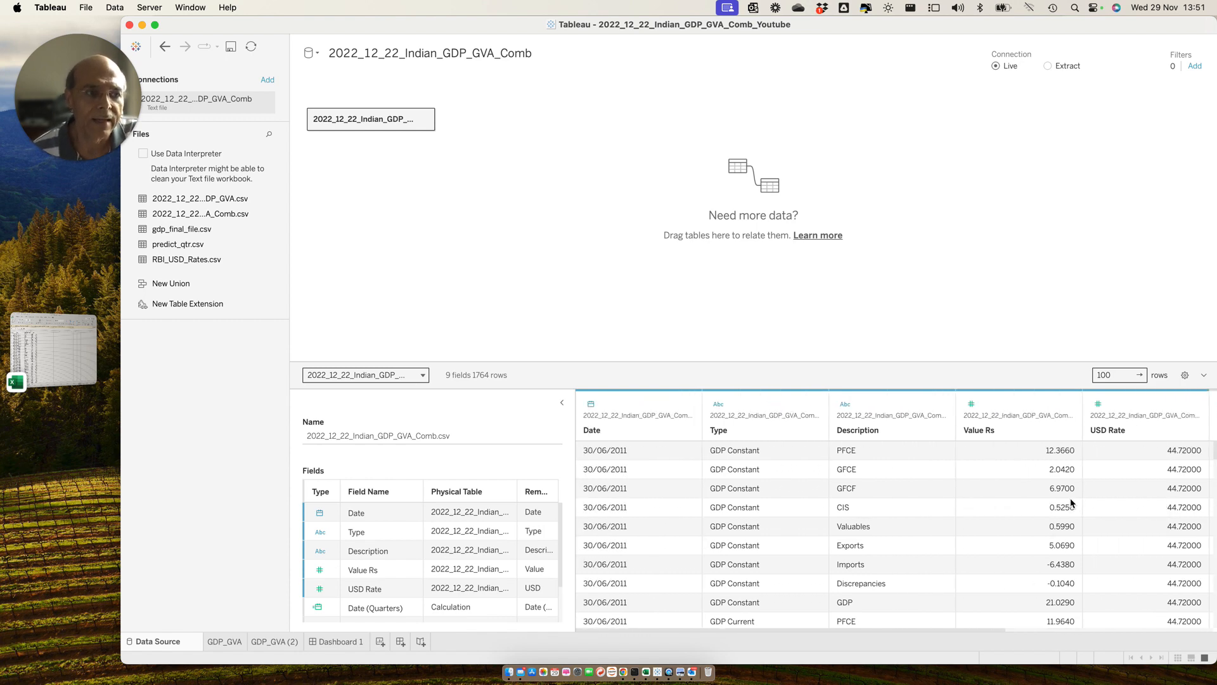
left_click(269, 642)
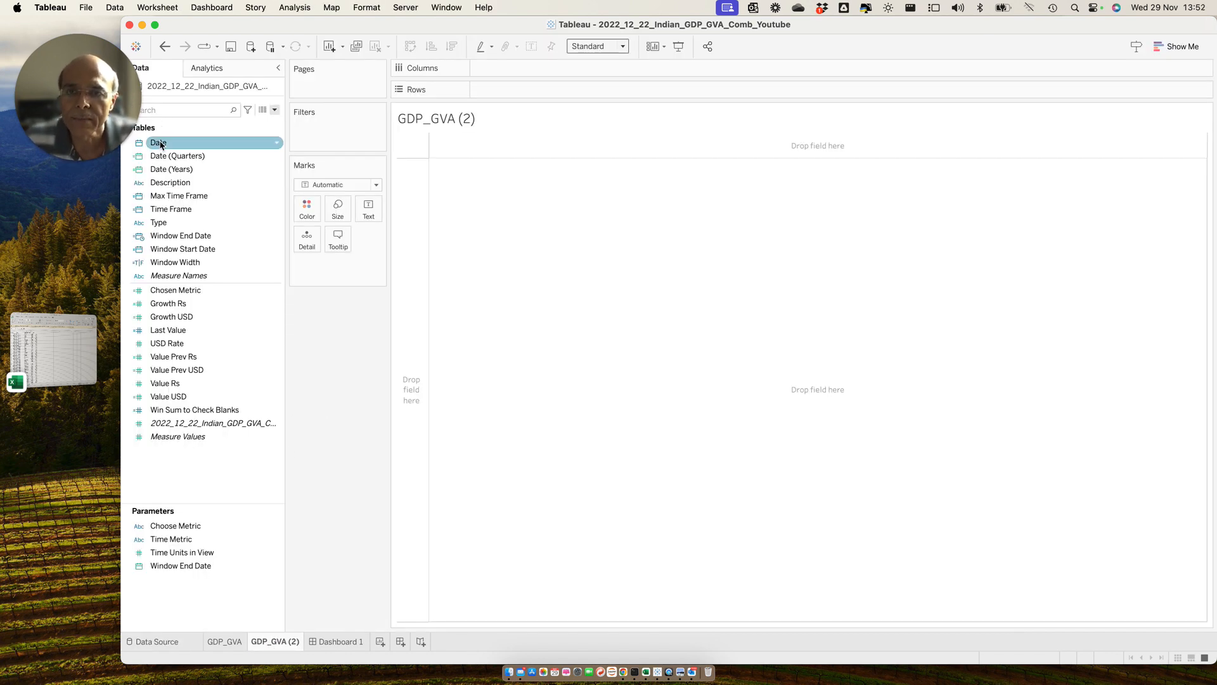
Step: Check the fiscal year start month in the Date field's default properties without changing it
left_click(214, 157)
left_click(190, 142)
left_click(229, 158)
left_click(274, 143)
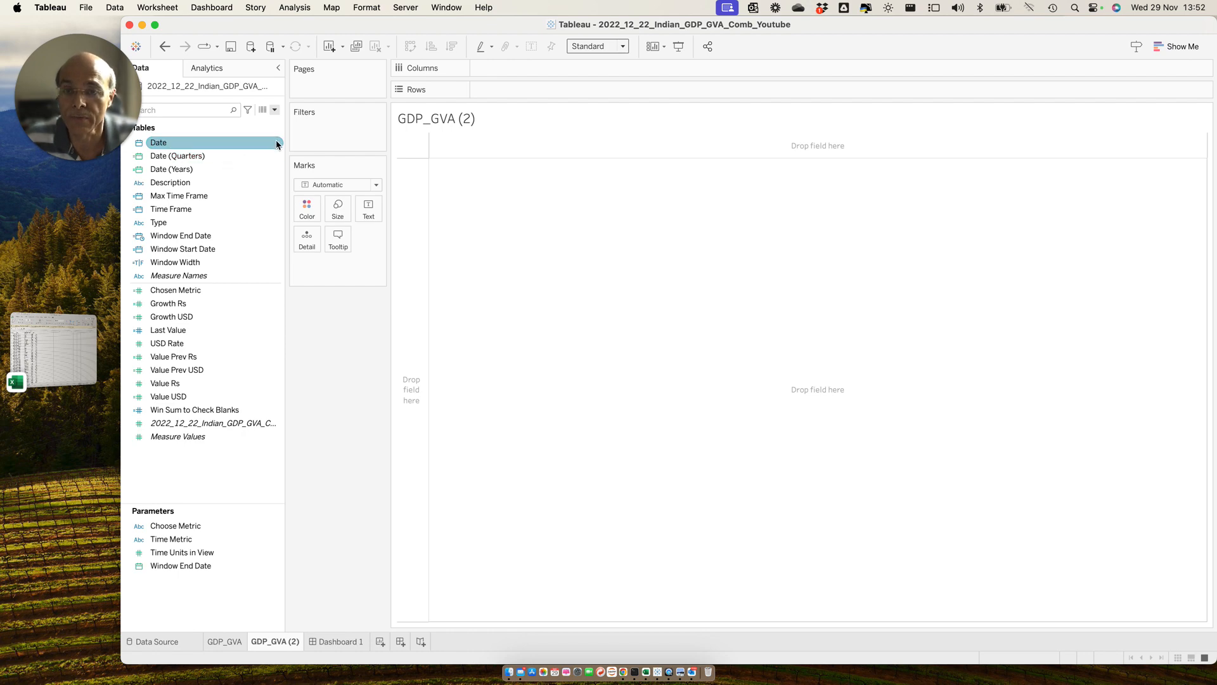
left_click(277, 143)
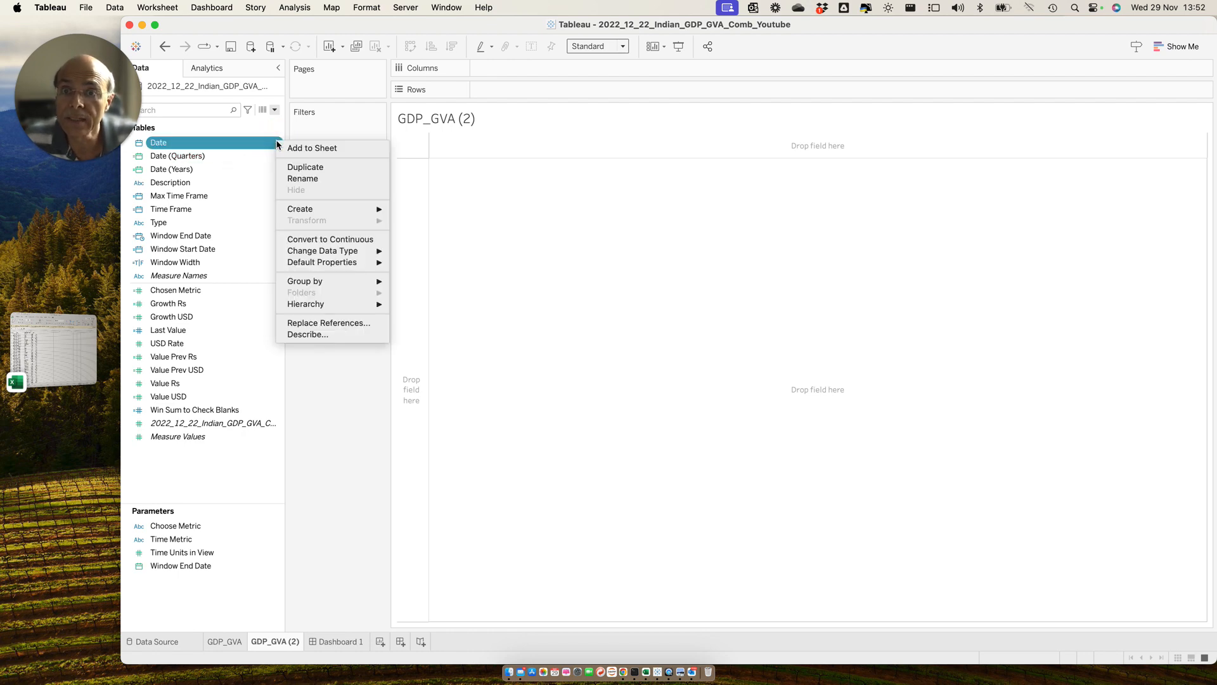
mouse_move(353, 277)
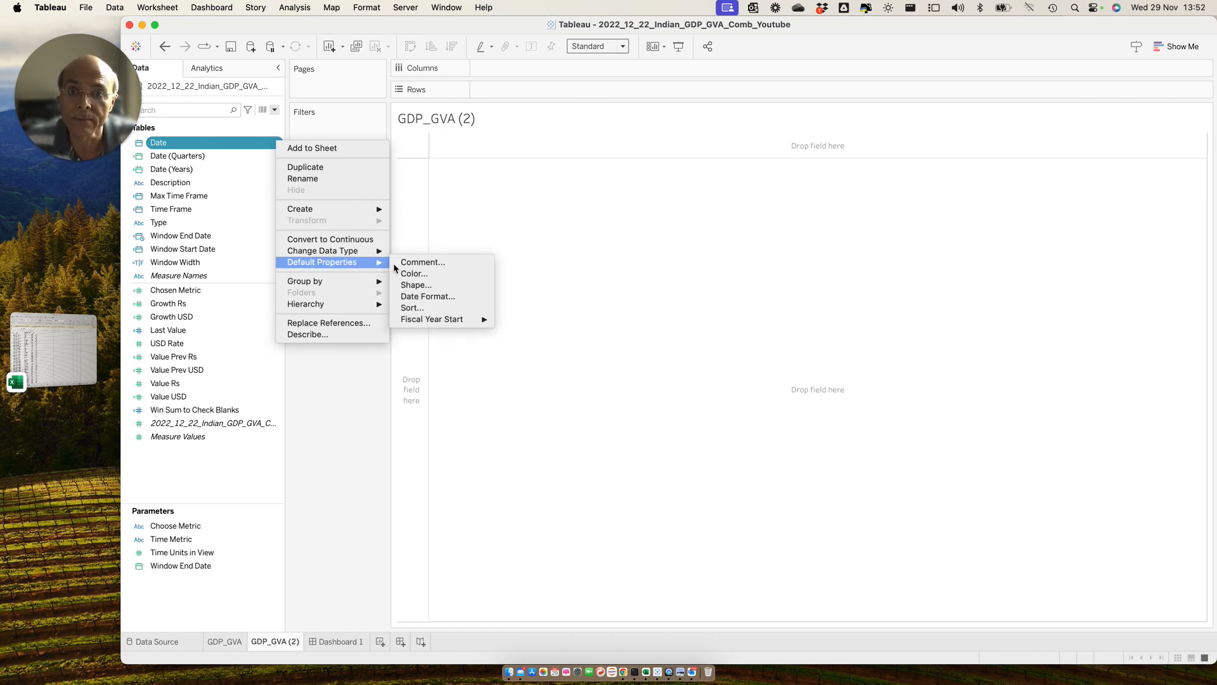
mouse_move(442, 318)
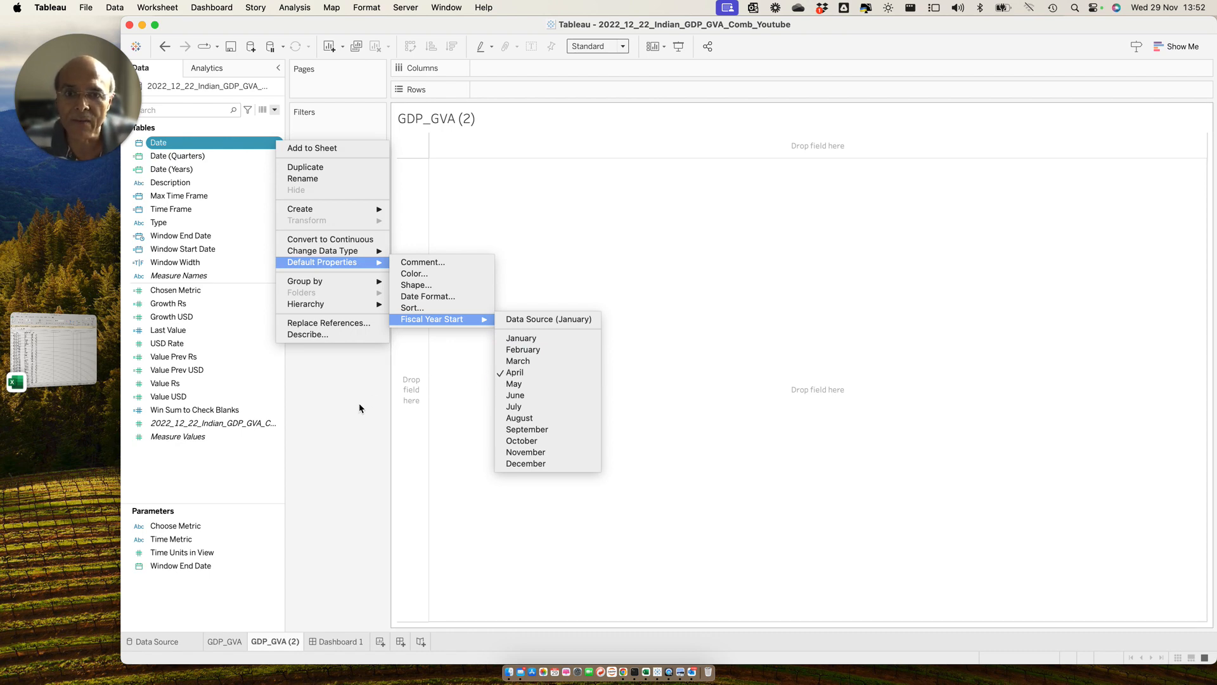
key("Escape")
key("Escape")
key("Escape")
Step: Start a custom date from the Date field, review the available detail levels, and cancel without creating it
left_click(163, 155, "super")
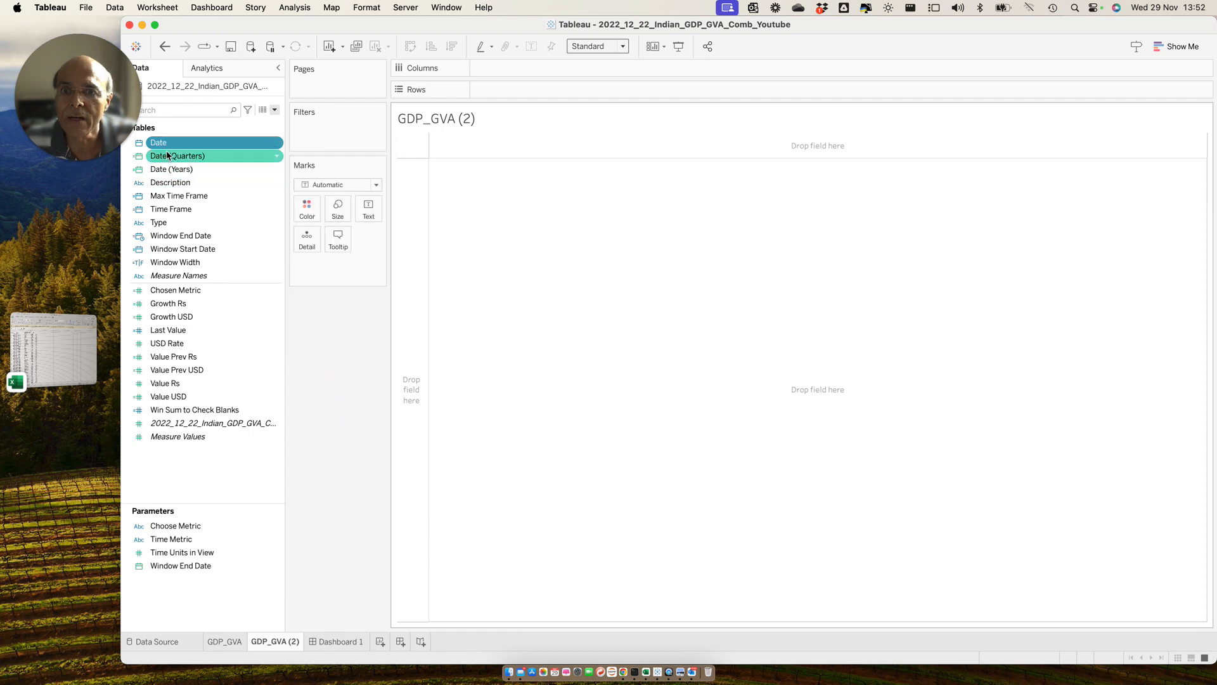
left_click(270, 146)
left_click(274, 145)
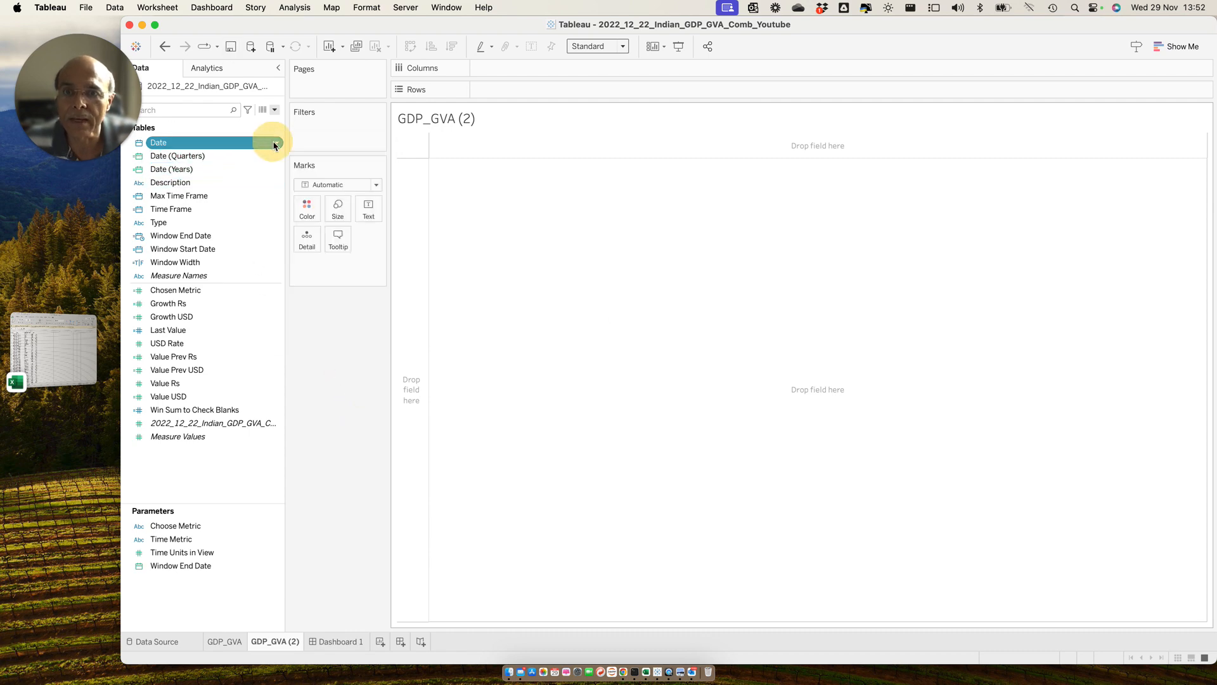
left_click(325, 409)
left_click(271, 142)
left_click(270, 179)
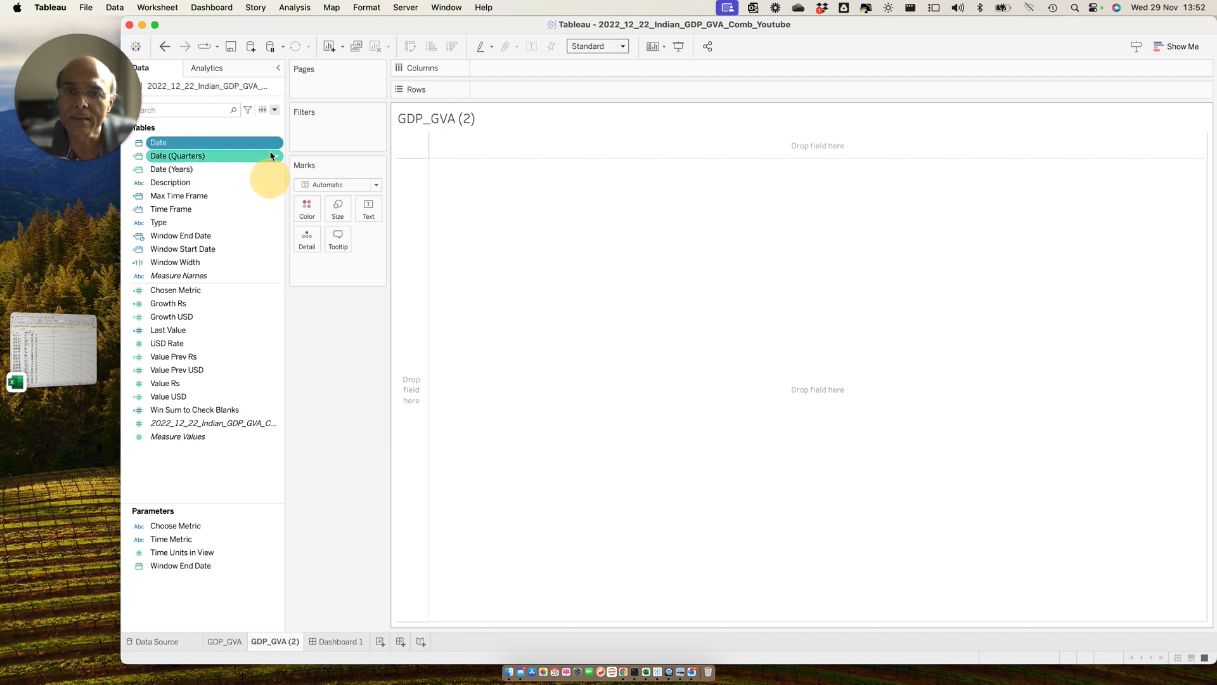
left_click(277, 145)
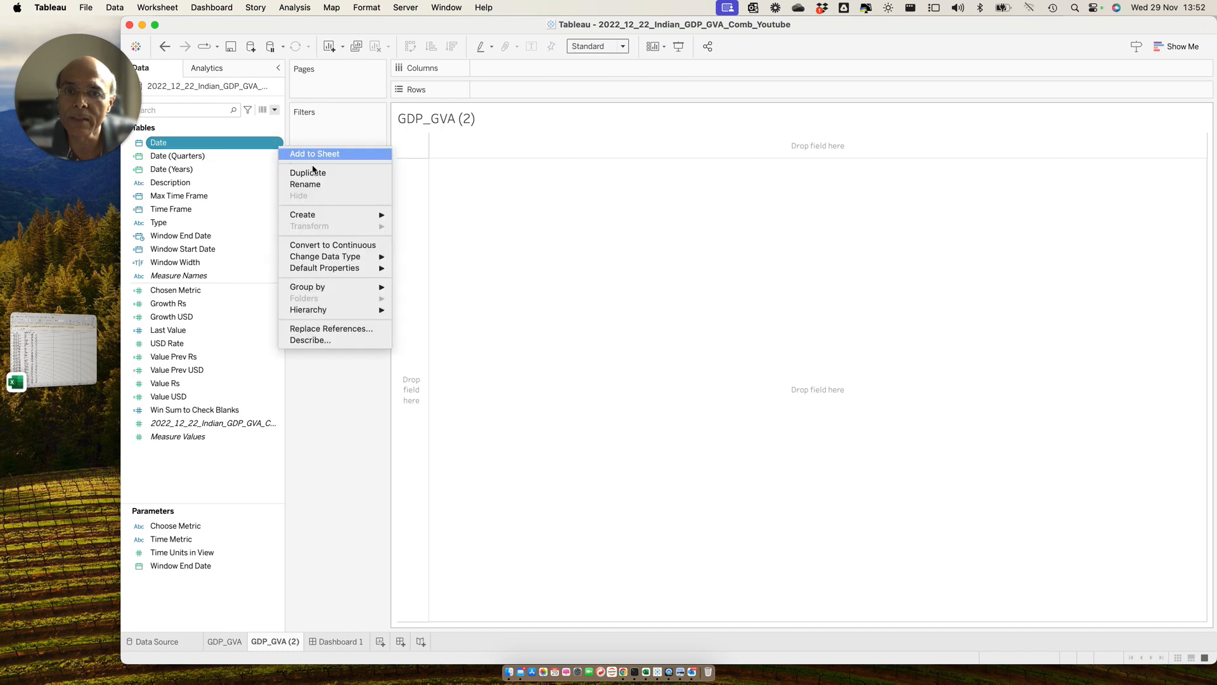
mouse_move(344, 215)
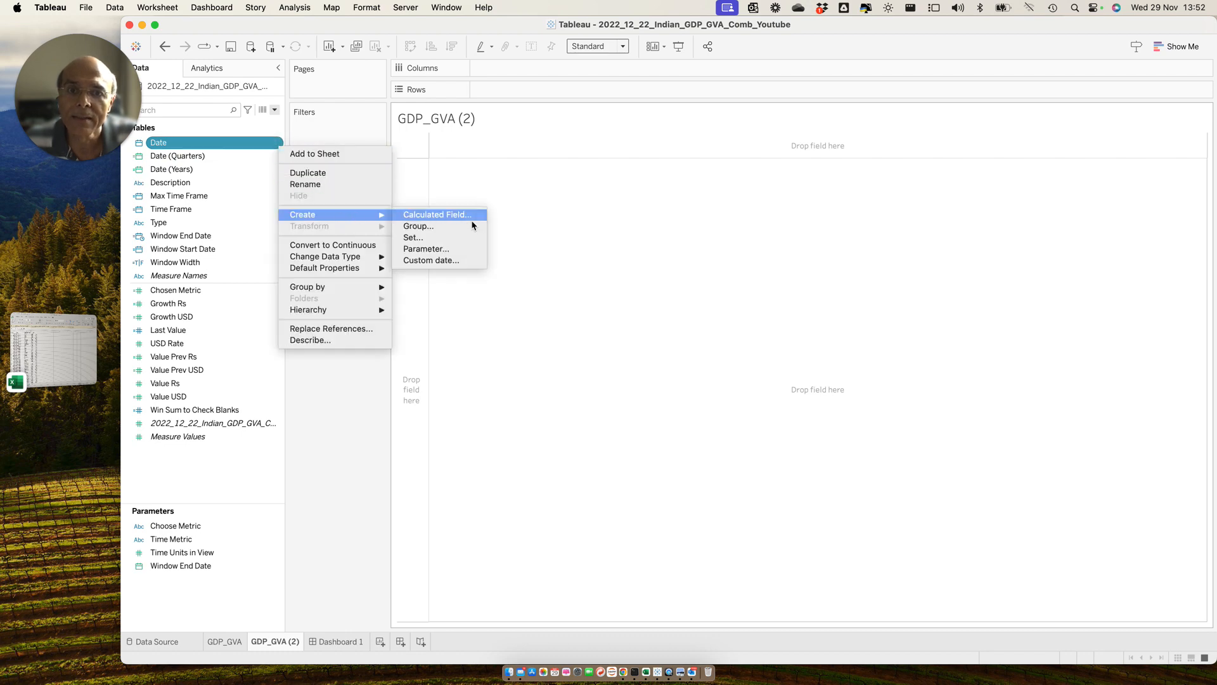
left_click(451, 260)
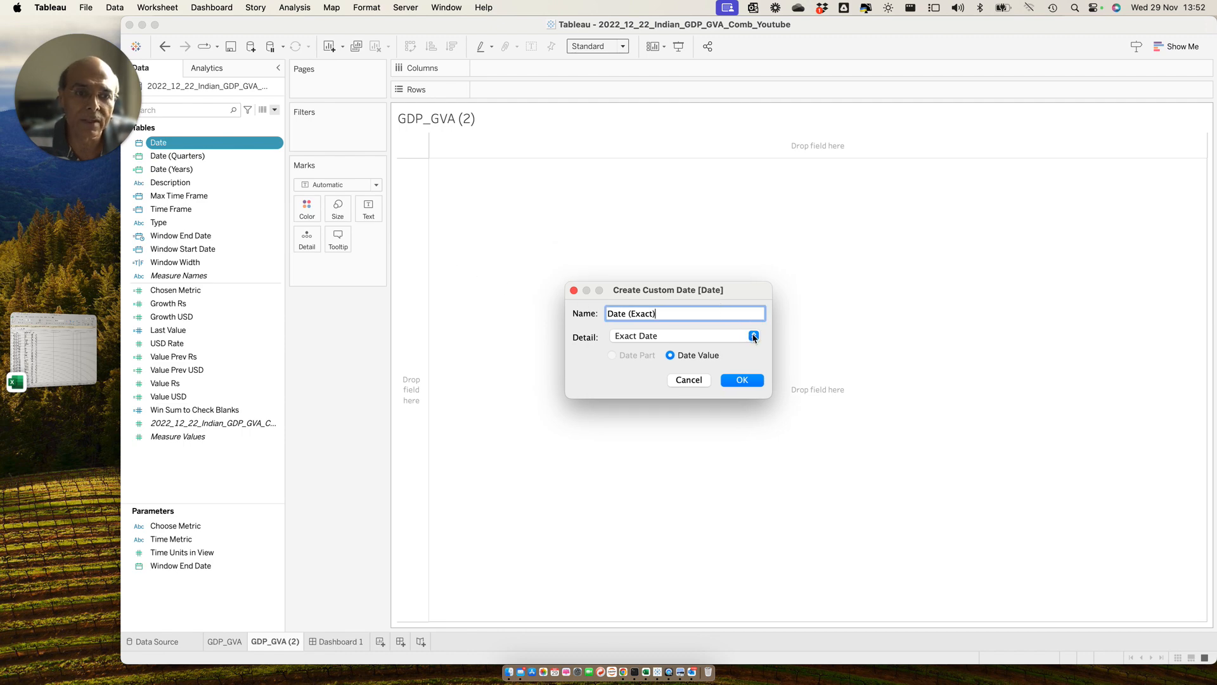
left_click(754, 336)
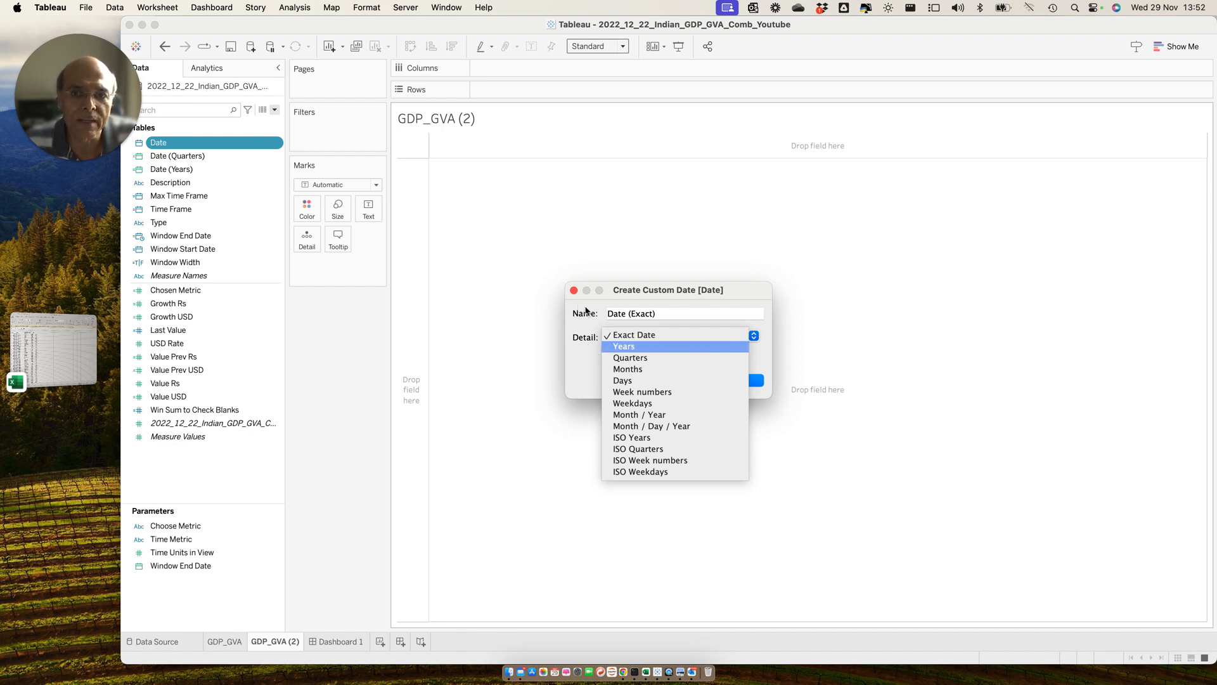
left_click(748, 291)
left_click(702, 383)
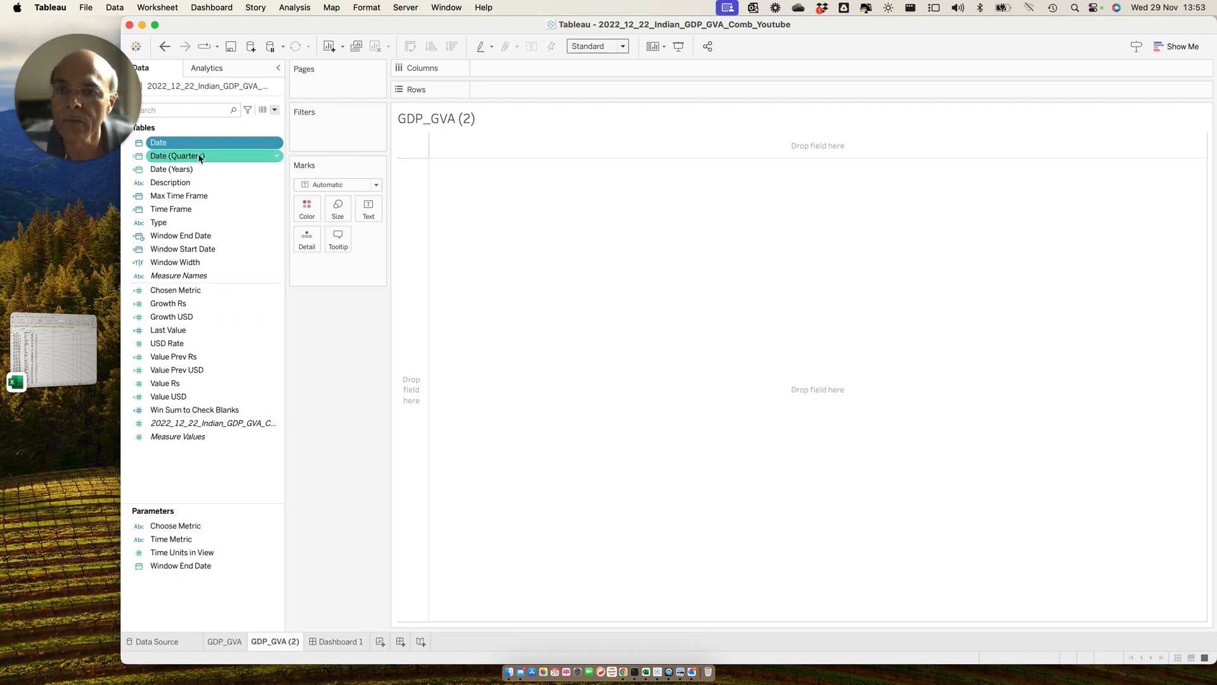
Step: Show the Time Metric parameter control on the worksheet and look at the option for creating a parameter
right_click(184, 544)
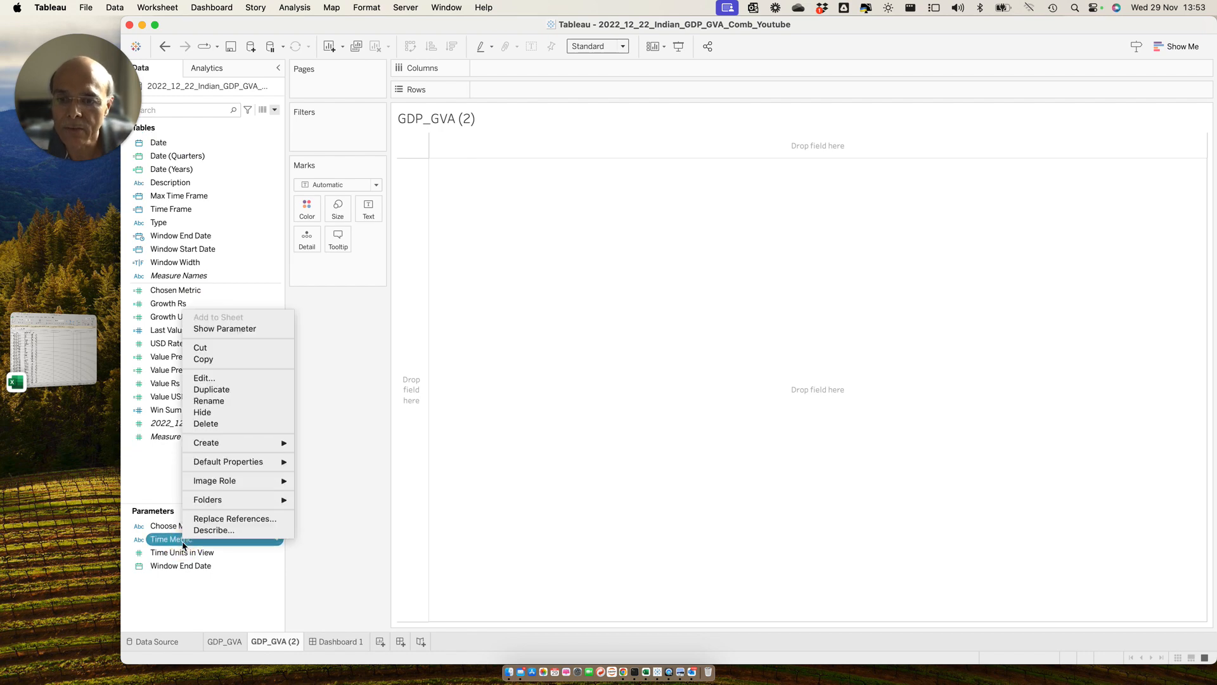
left_click(231, 330)
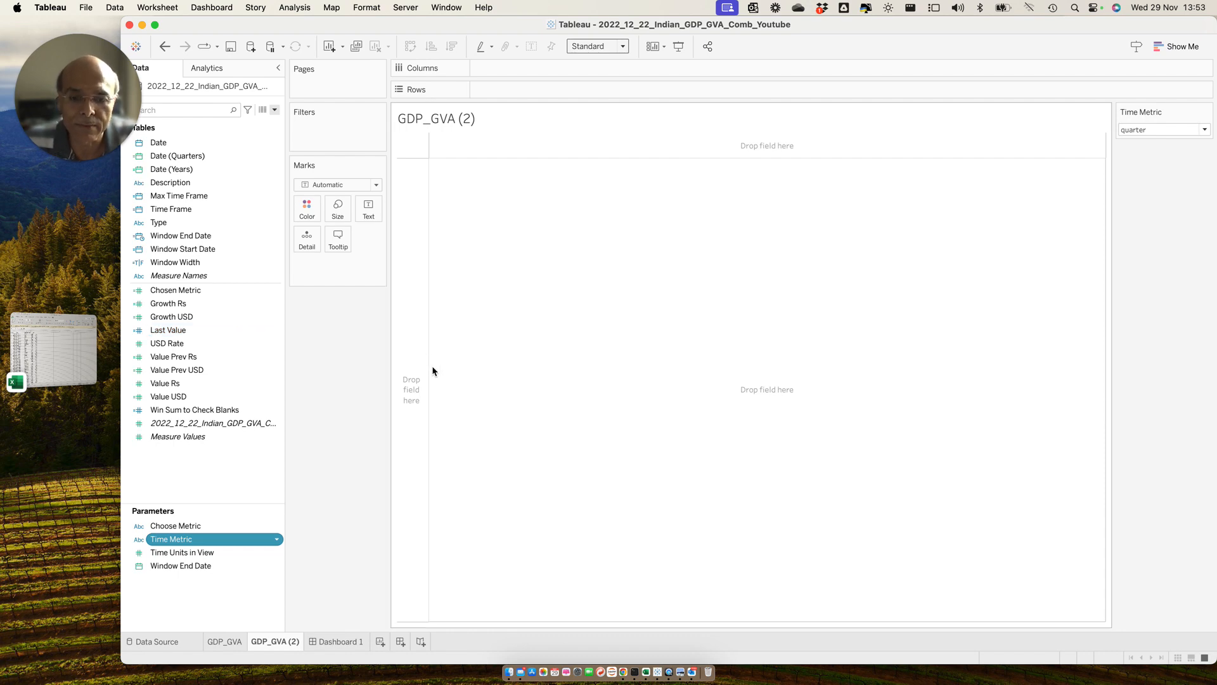
left_click(276, 110)
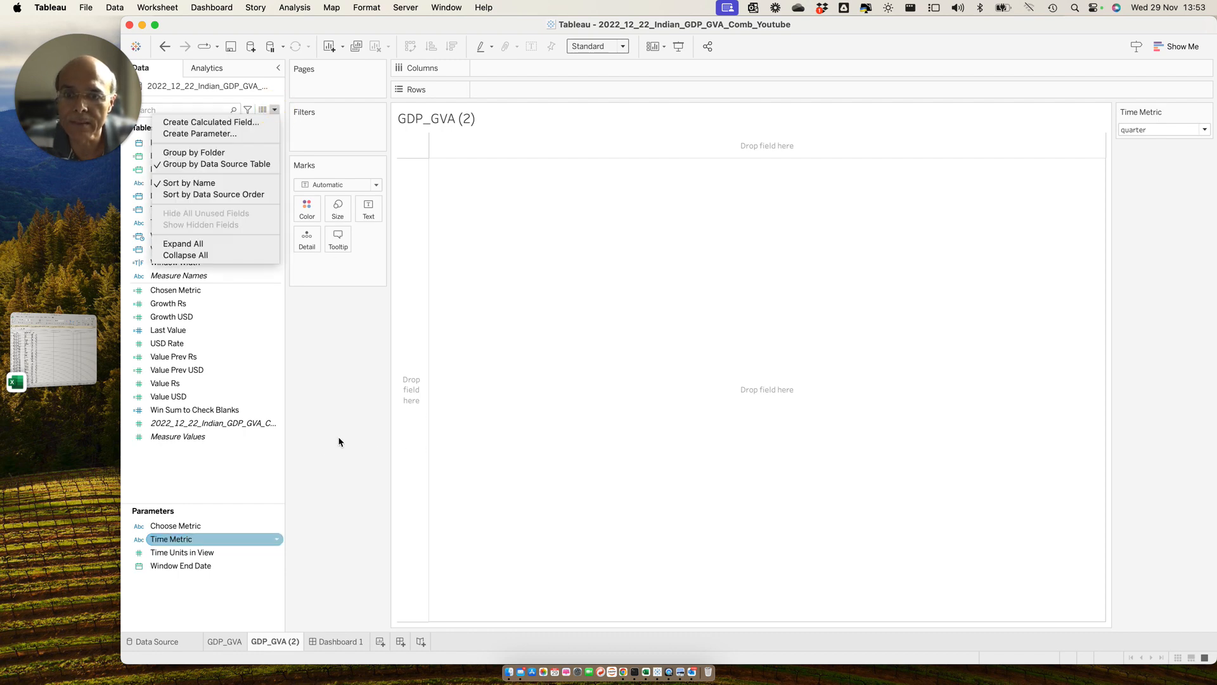
left_click(357, 422)
Step: Open the Time Metric parameter for editing and review the available data types, keeping String
right_click(217, 541)
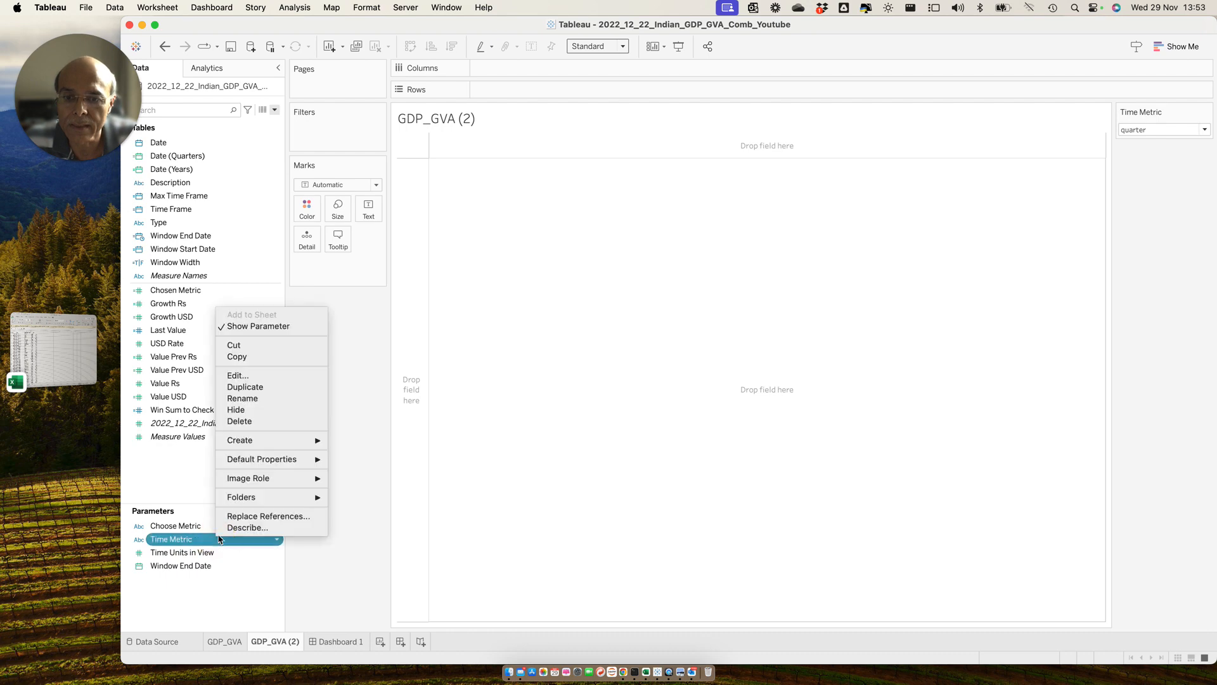
left_click(253, 378)
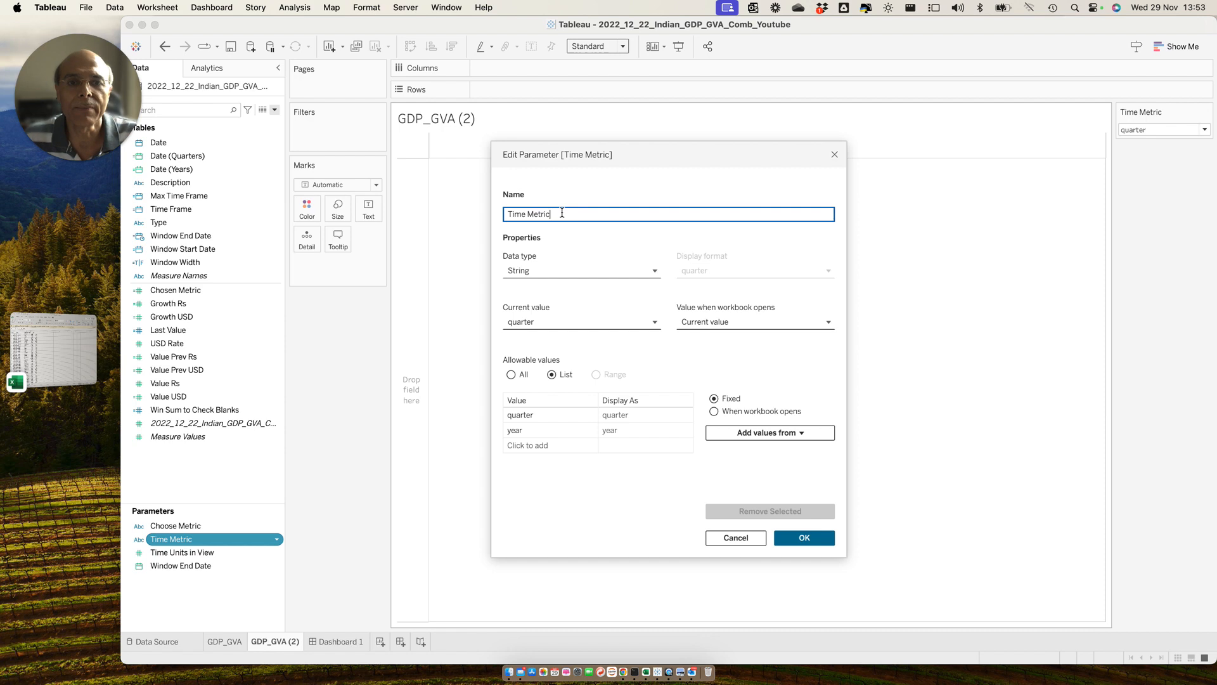
left_click(653, 271)
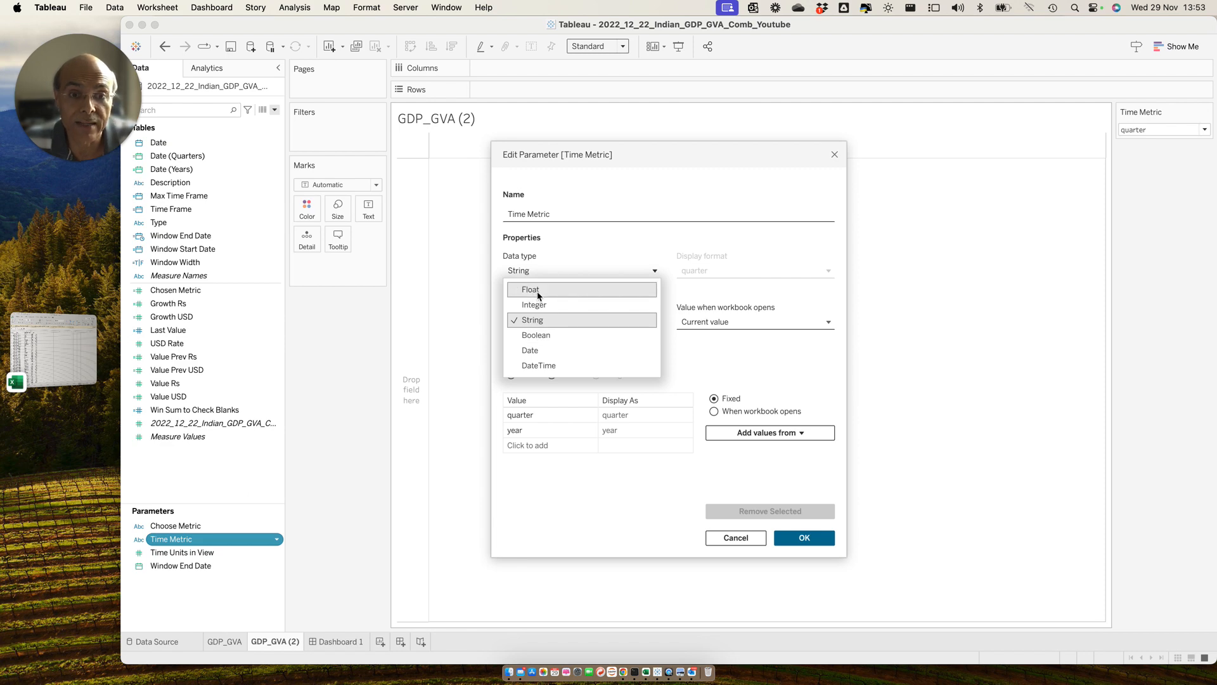
left_click(586, 235)
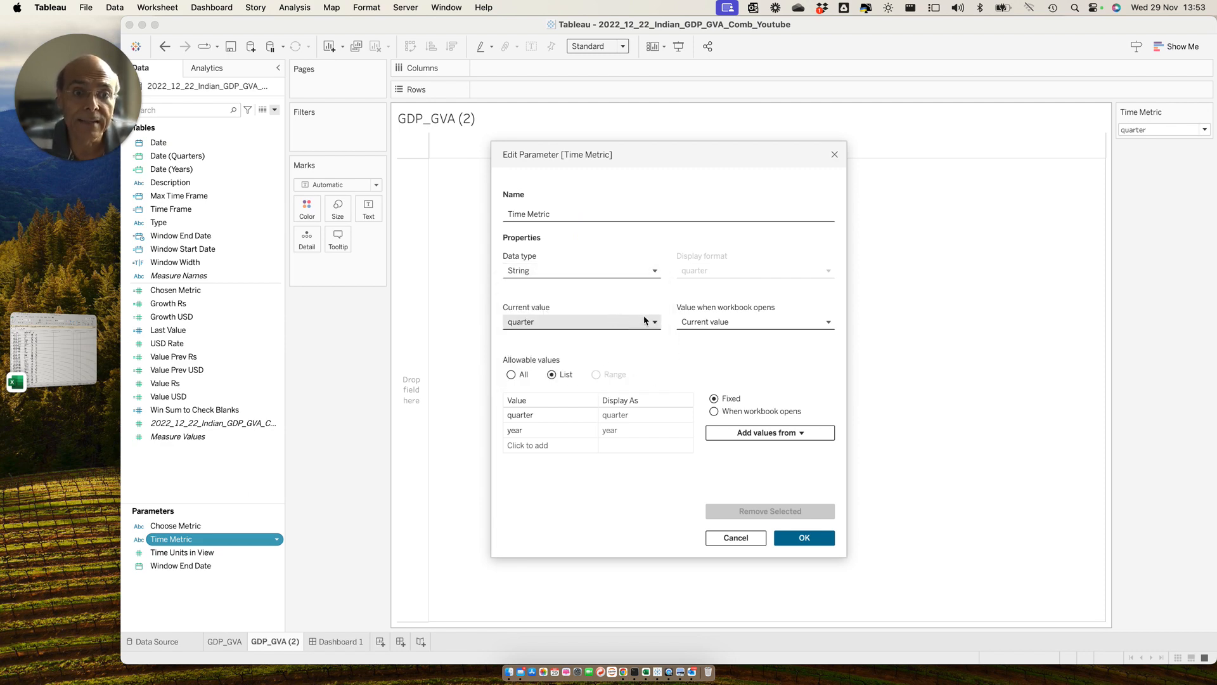
Step: Re-enter the Time Metric parameter's allowable values as a list of quarter and year, and save the parameter
left_click(513, 375)
left_click(552, 375)
left_click(534, 415)
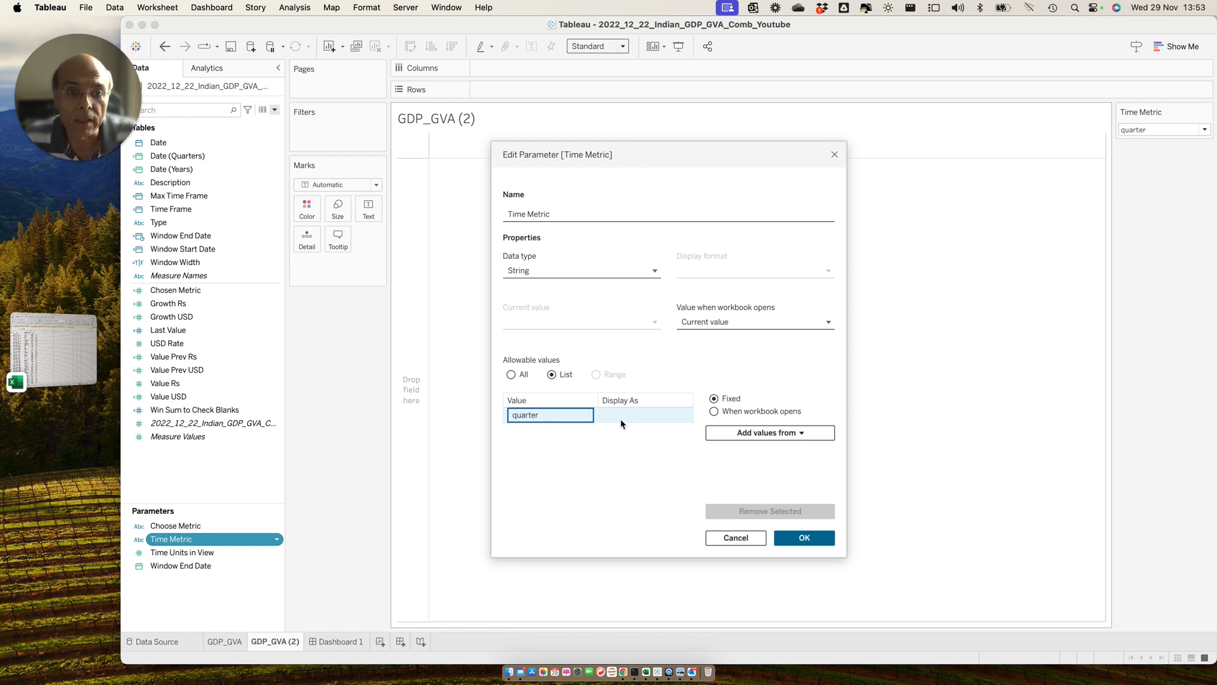
key("Return")
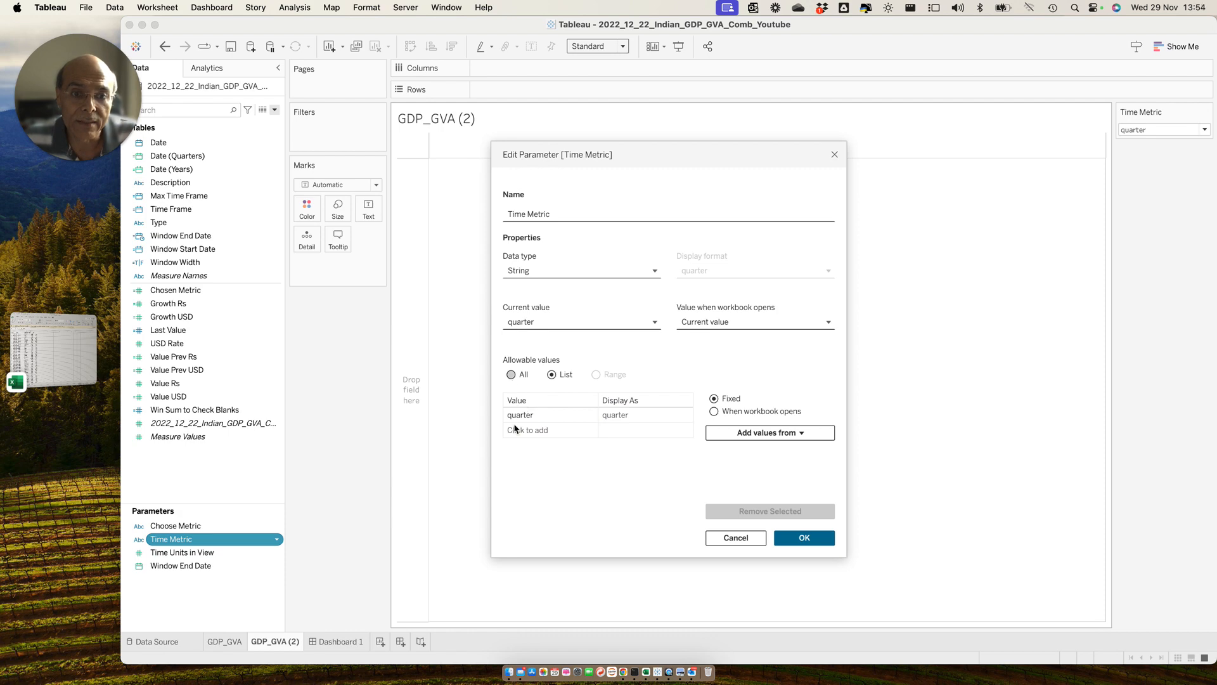
left_click(514, 429)
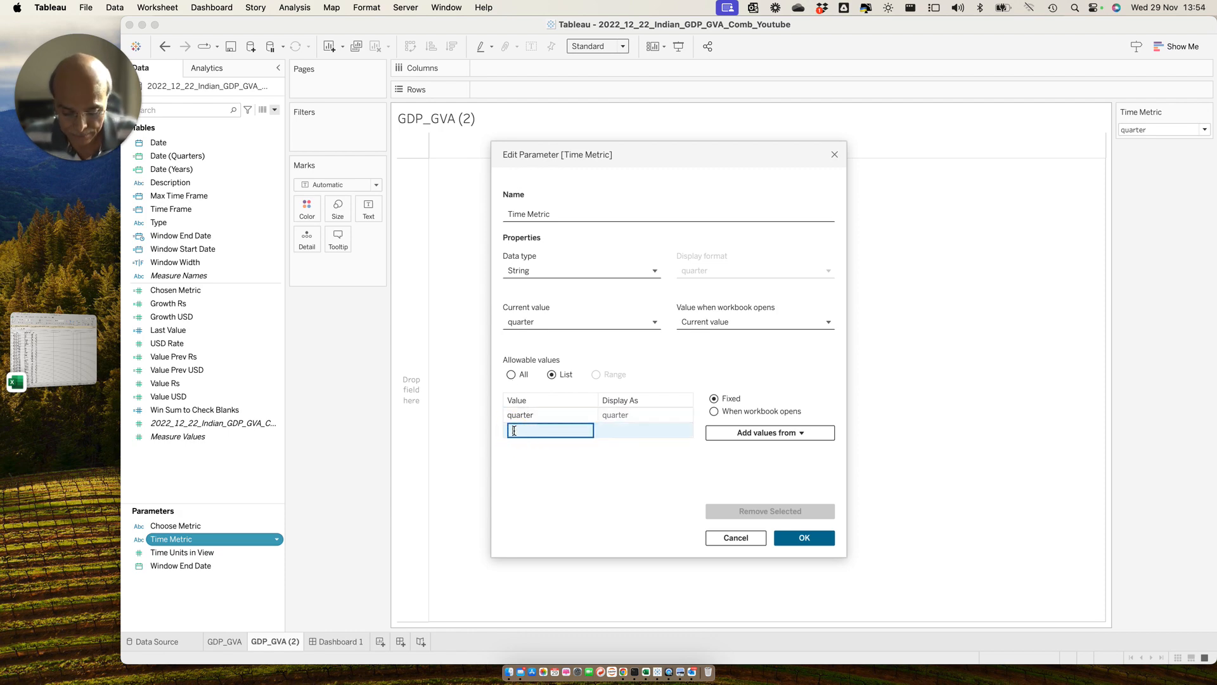
key("Return")
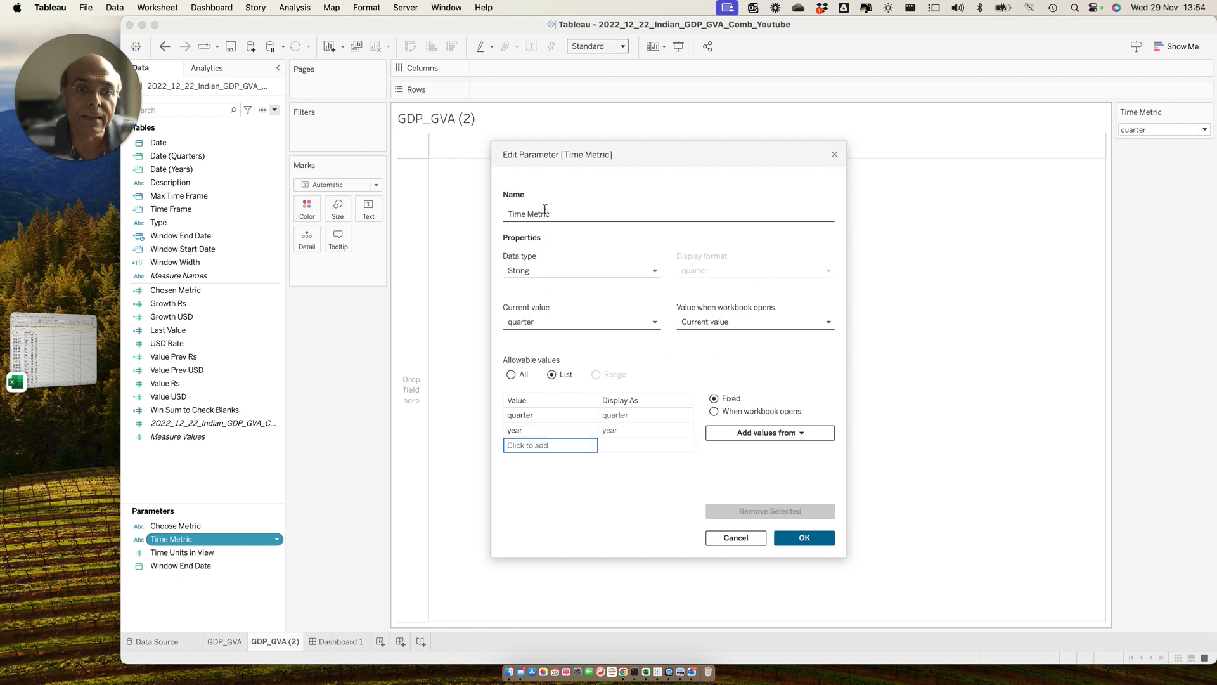
left_click(805, 538)
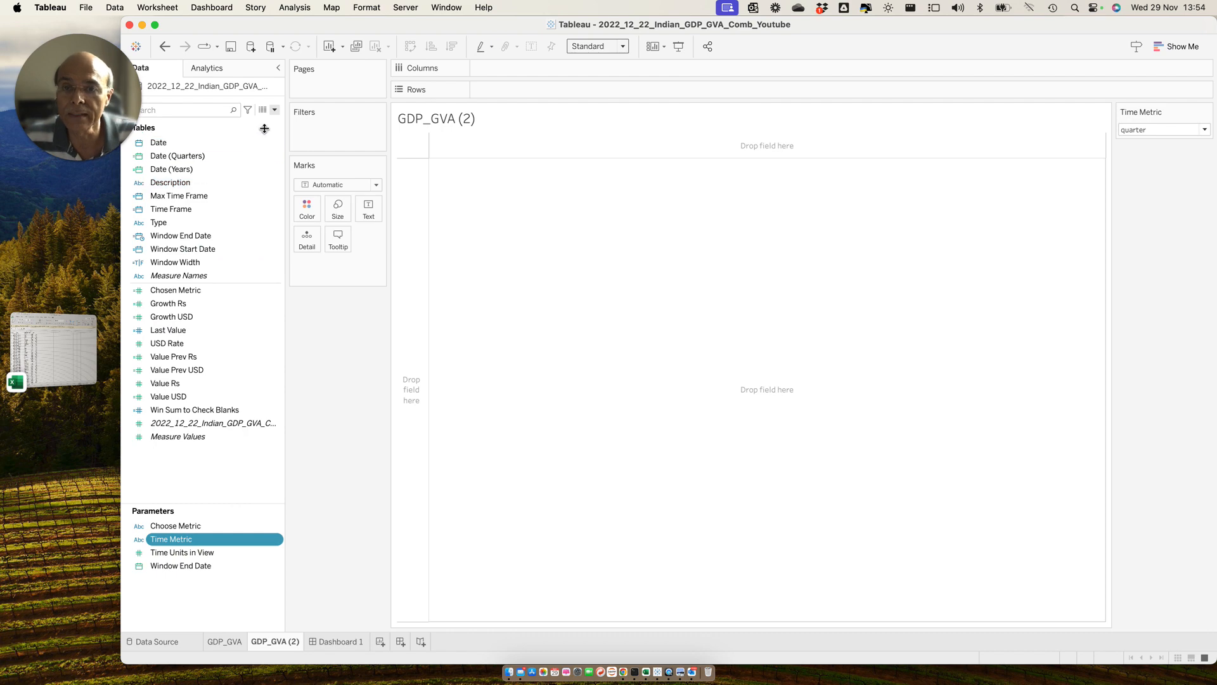
Step: Look at the option for creating a calculated field, examine the Time Frame formula with its referenced parameter and date fields, and close it unchanged
left_click(274, 111)
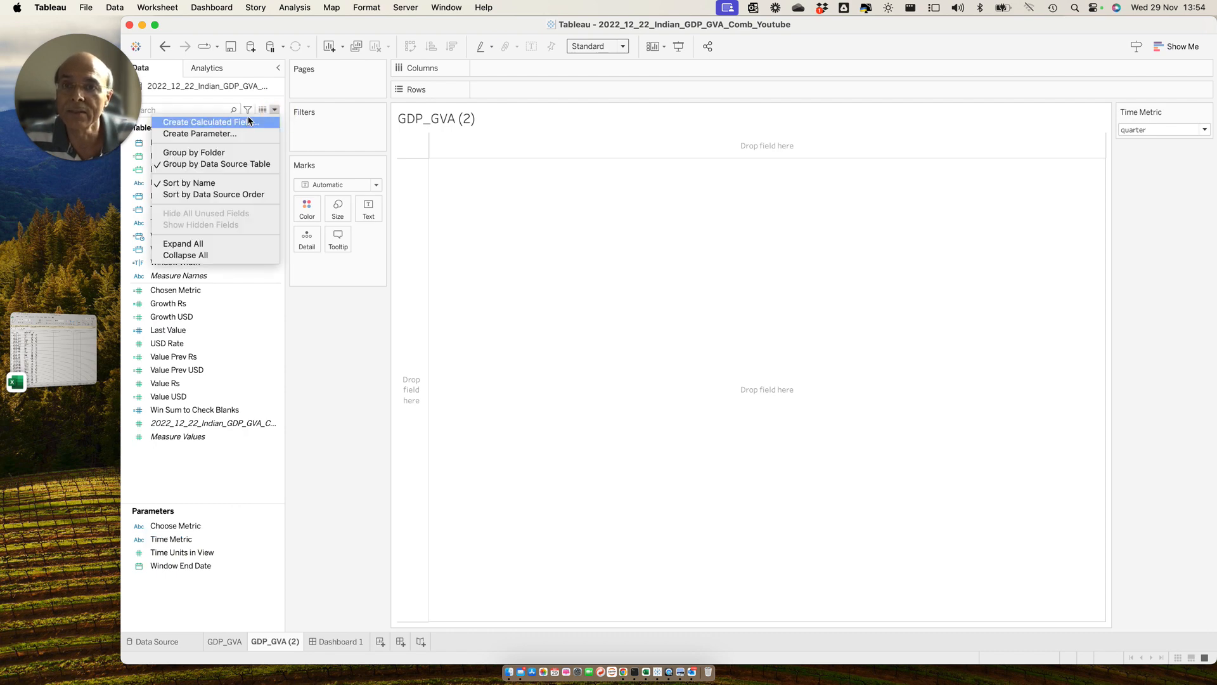
left_click(329, 352)
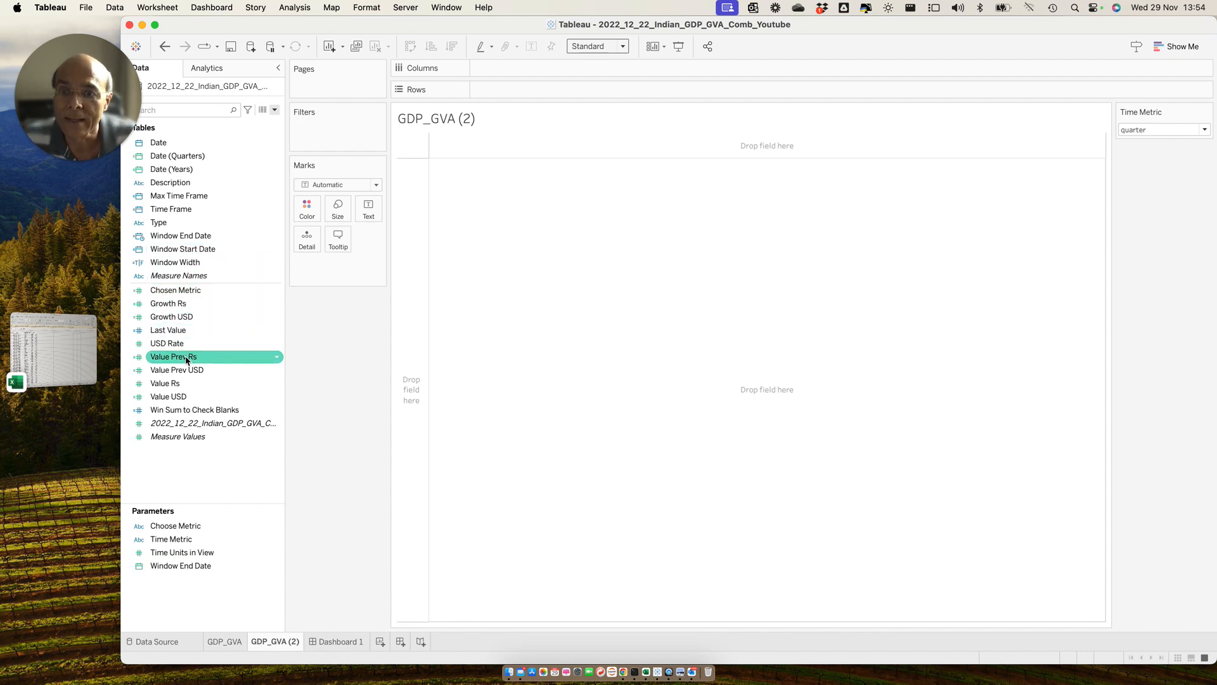
right_click(191, 215)
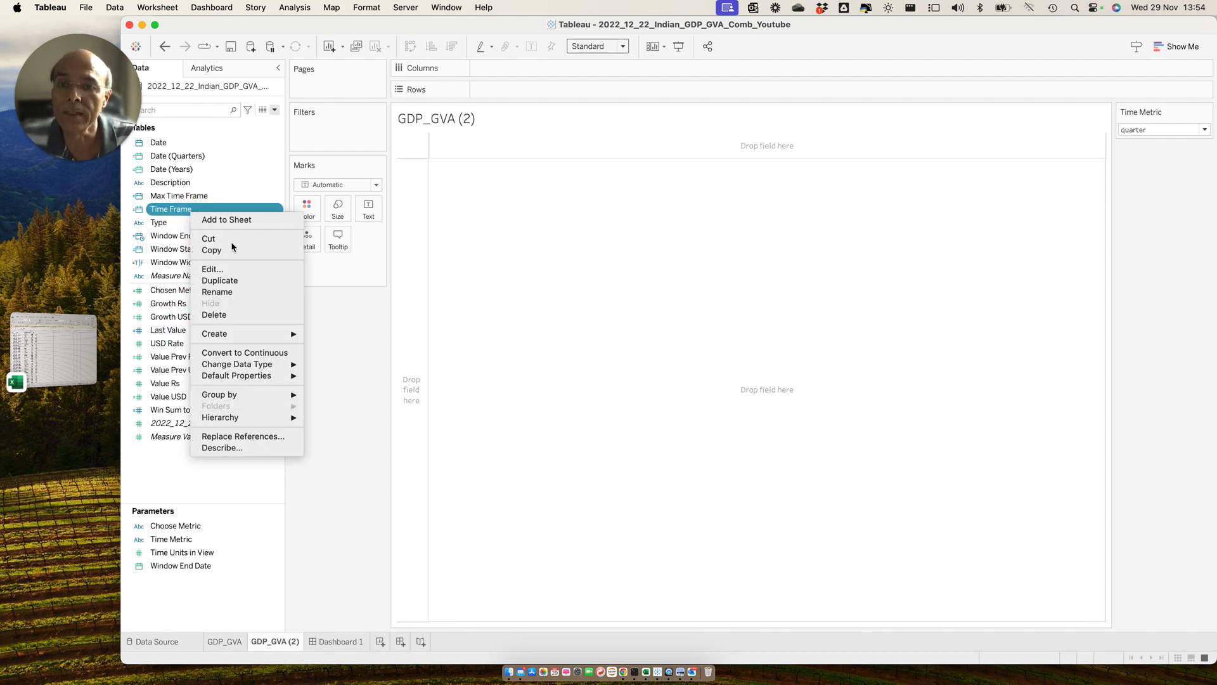
left_click(231, 269)
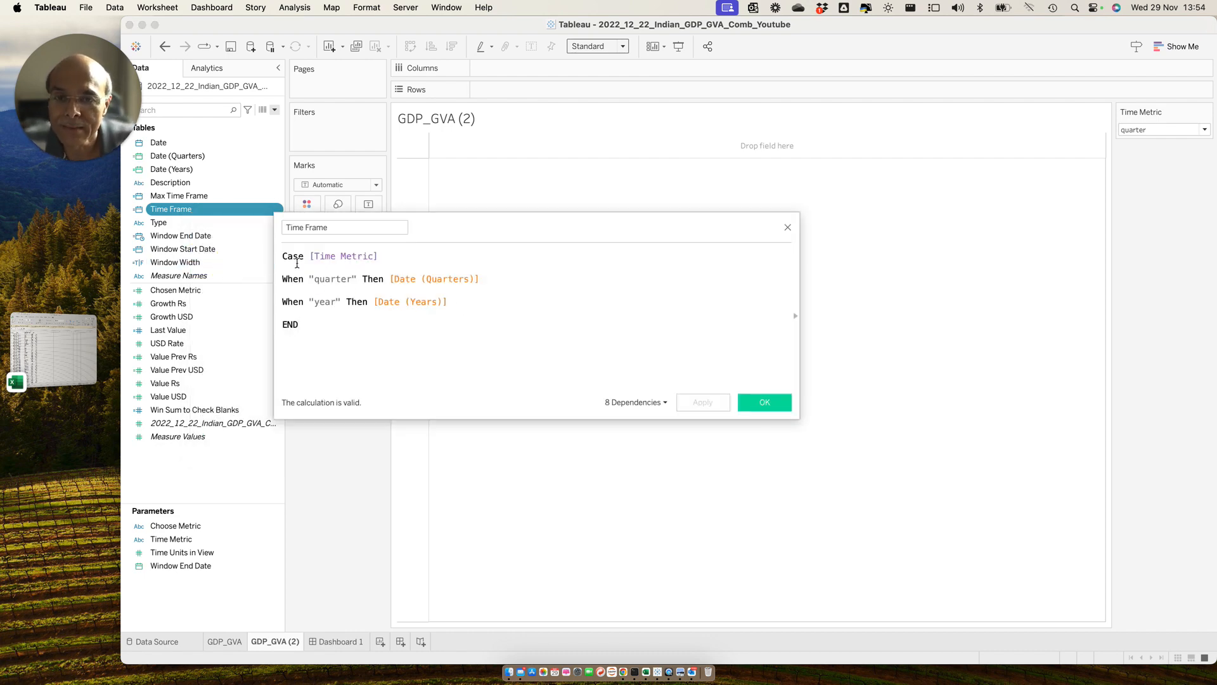
left_click_drag(180, 541, 338, 258)
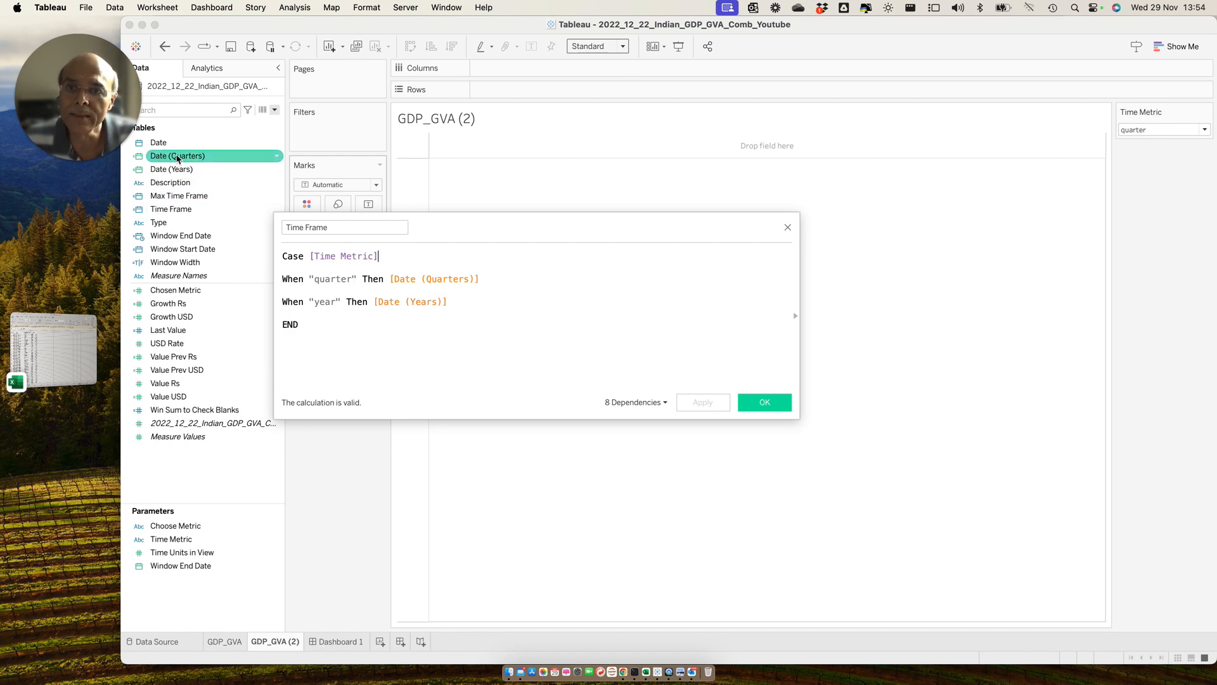
mouse_move(185, 157)
left_mouse_down()
mouse_move(443, 283)
mouse_move(337, 211)
mouse_move(164, 126)
mouse_move(180, 147)
left_mouse_up()
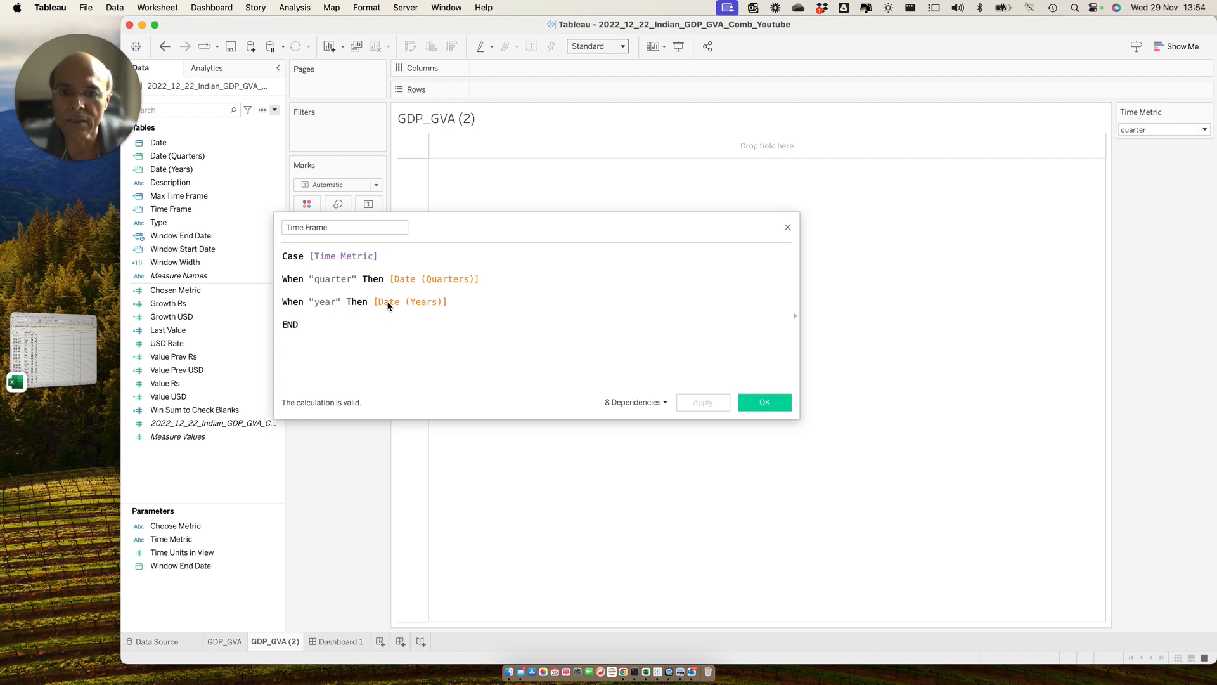
left_click(197, 172)
left_click(196, 180)
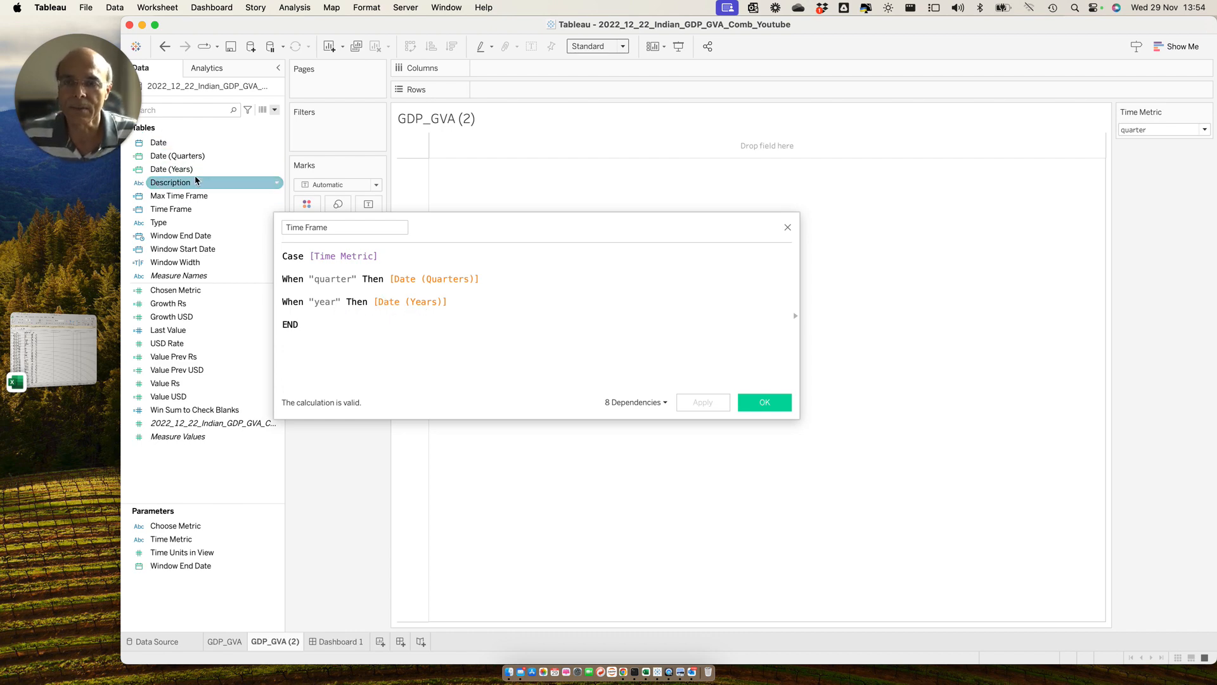
left_click(192, 159)
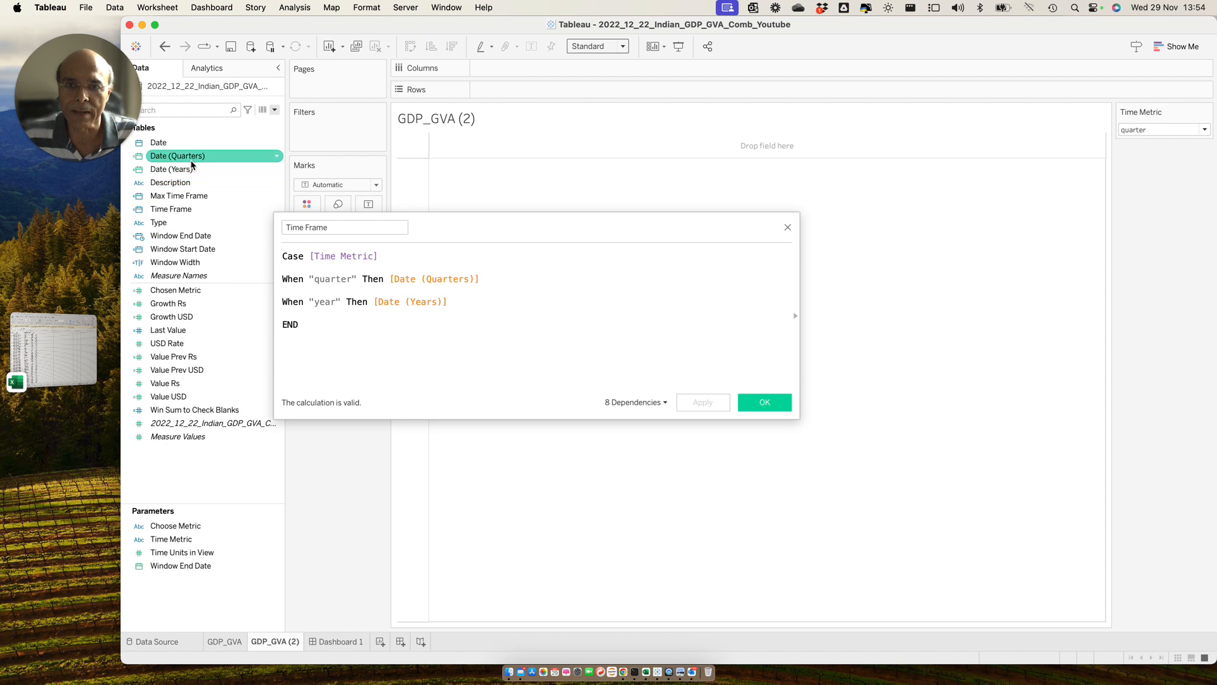
left_click(787, 228)
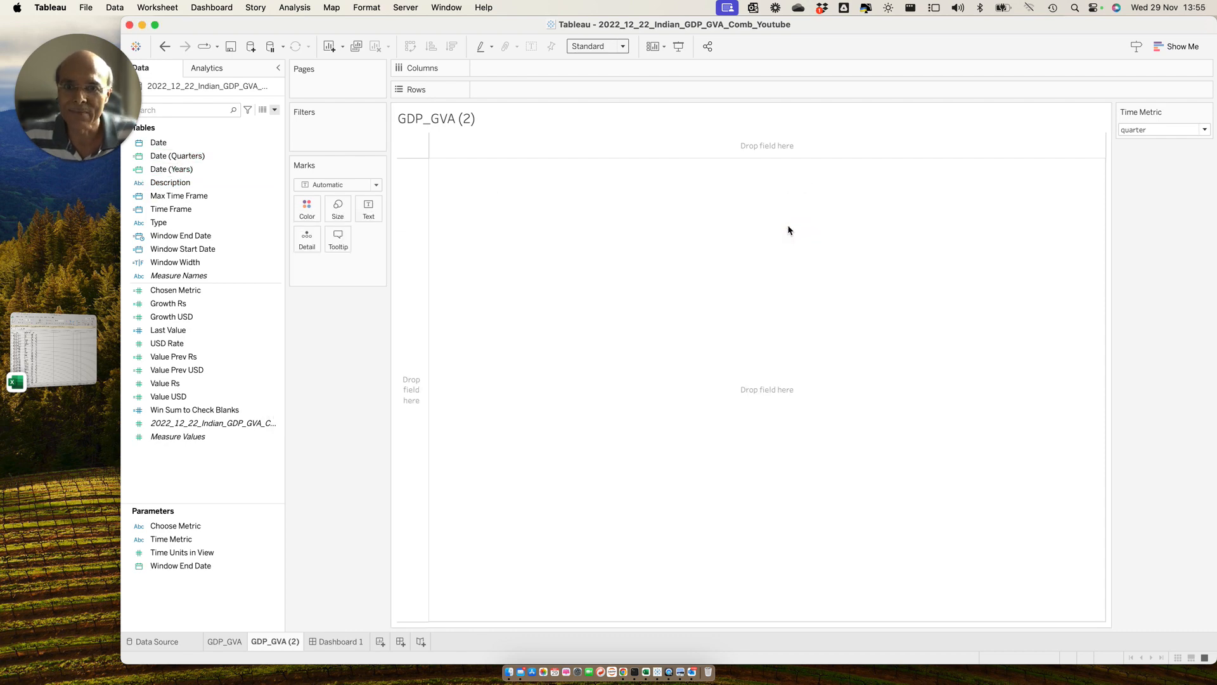
Step: Try the choices of the Time Metric parameter on the empty worksheet and set it to year
left_click(1191, 132)
left_click(1171, 144)
left_click(1171, 131)
left_click(1158, 142)
left_click(1165, 130)
left_click(1150, 148)
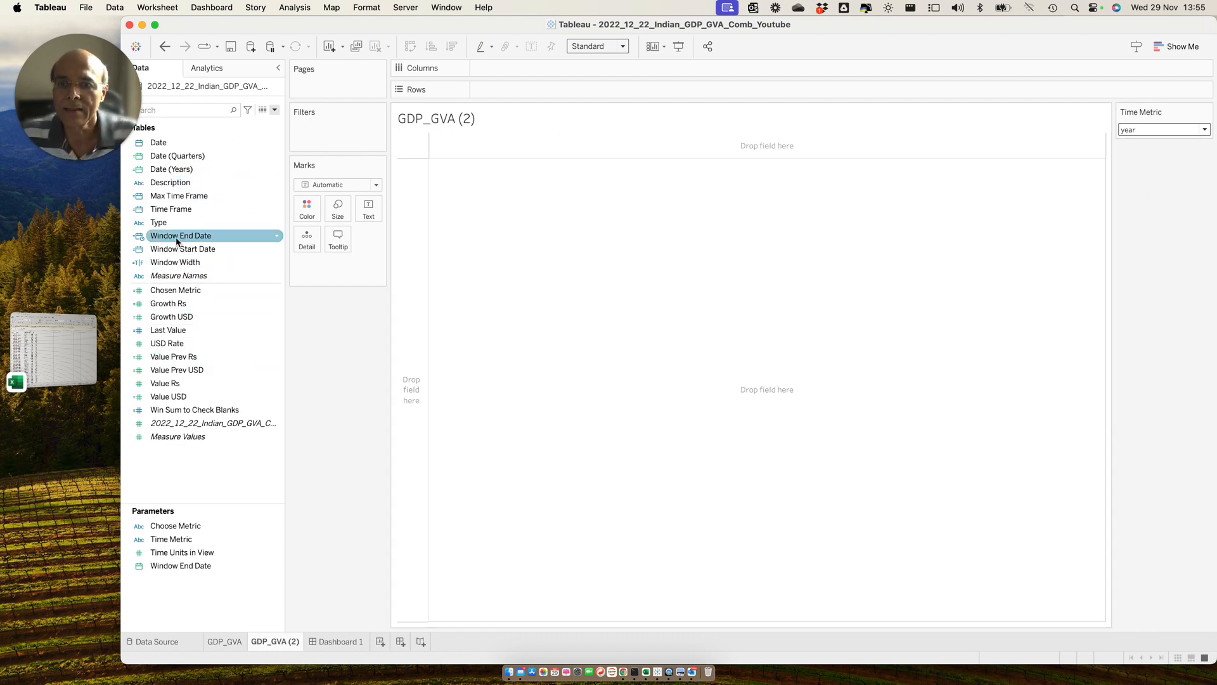
Step: Place the Time Frame field on the worksheet's columns and display it as an exact date
left_click_drag(181, 215, 509, 66)
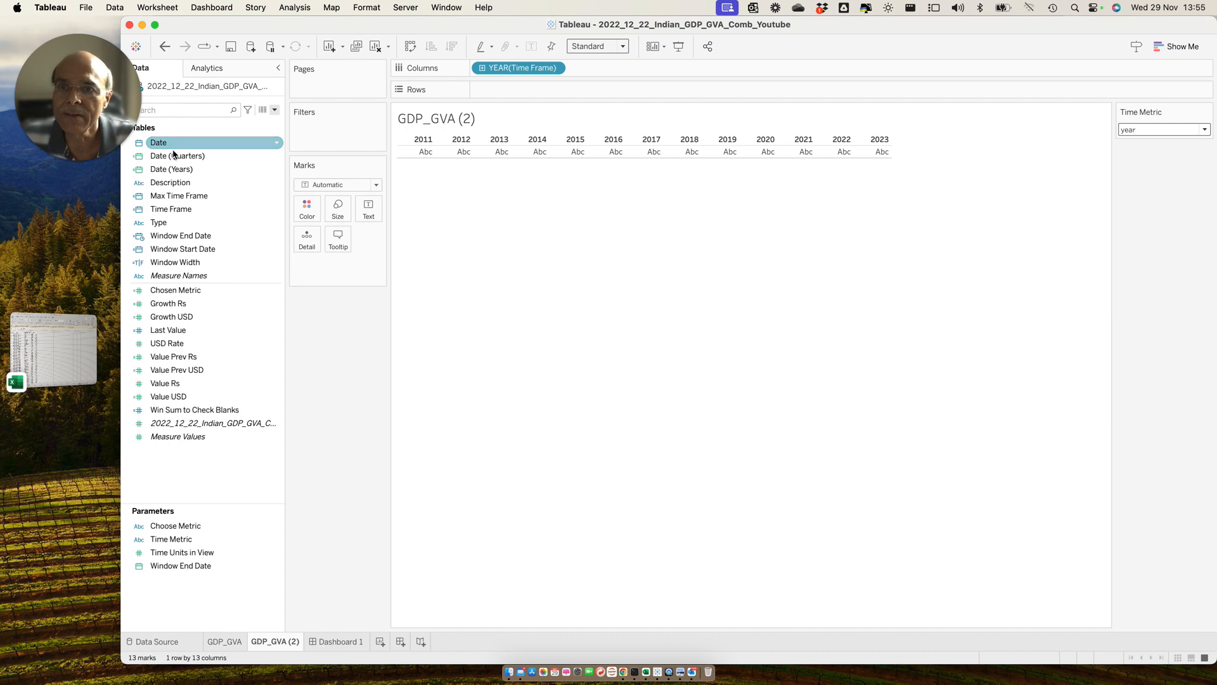
mouse_move(59, 107)
left_mouse_down()
mouse_move(59, 184)
mouse_move(59, 118)
left_mouse_up()
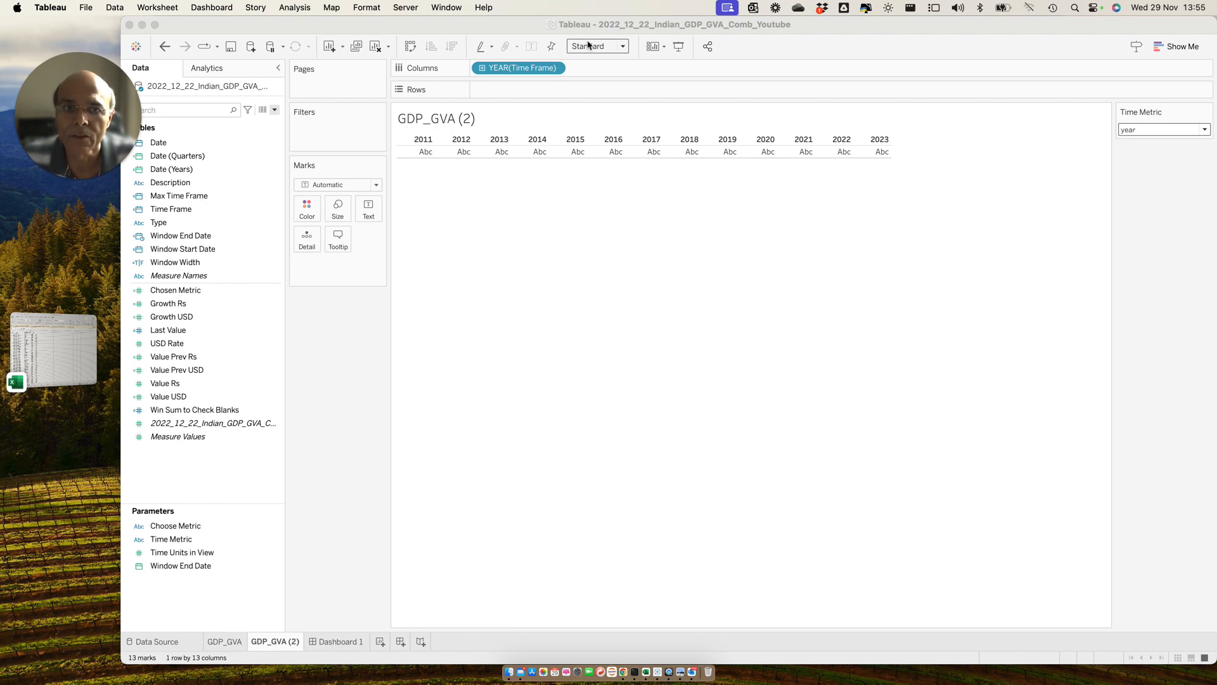
left_click(558, 71)
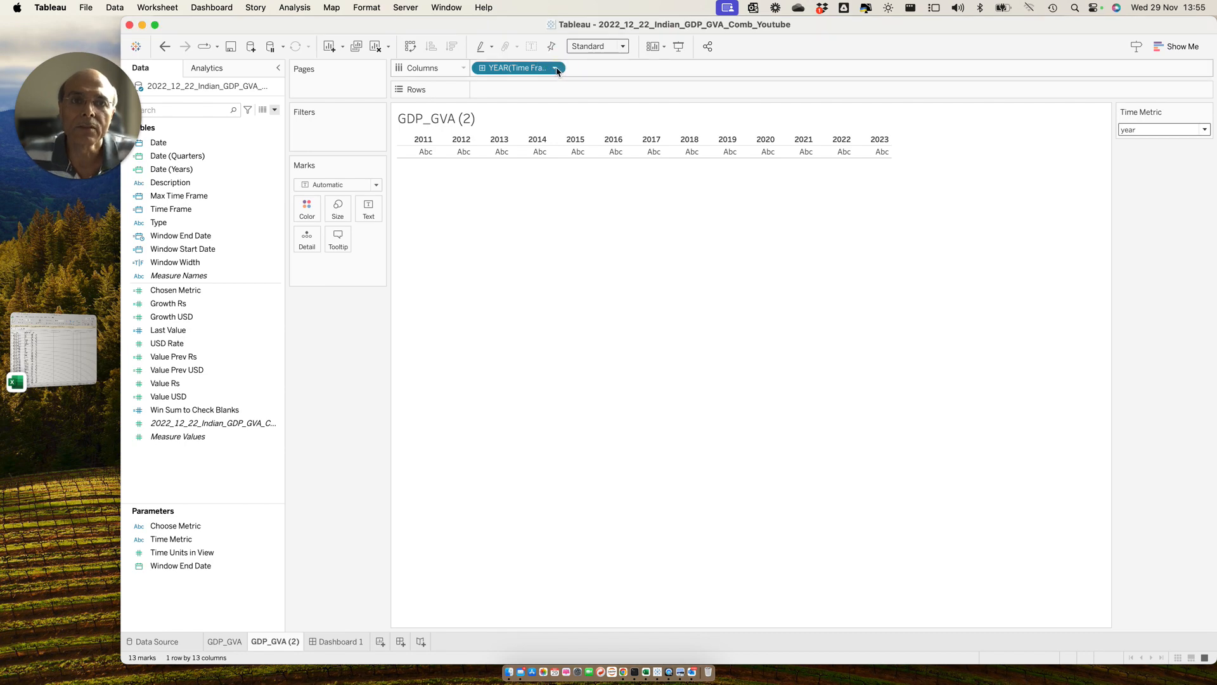
left_click(556, 68)
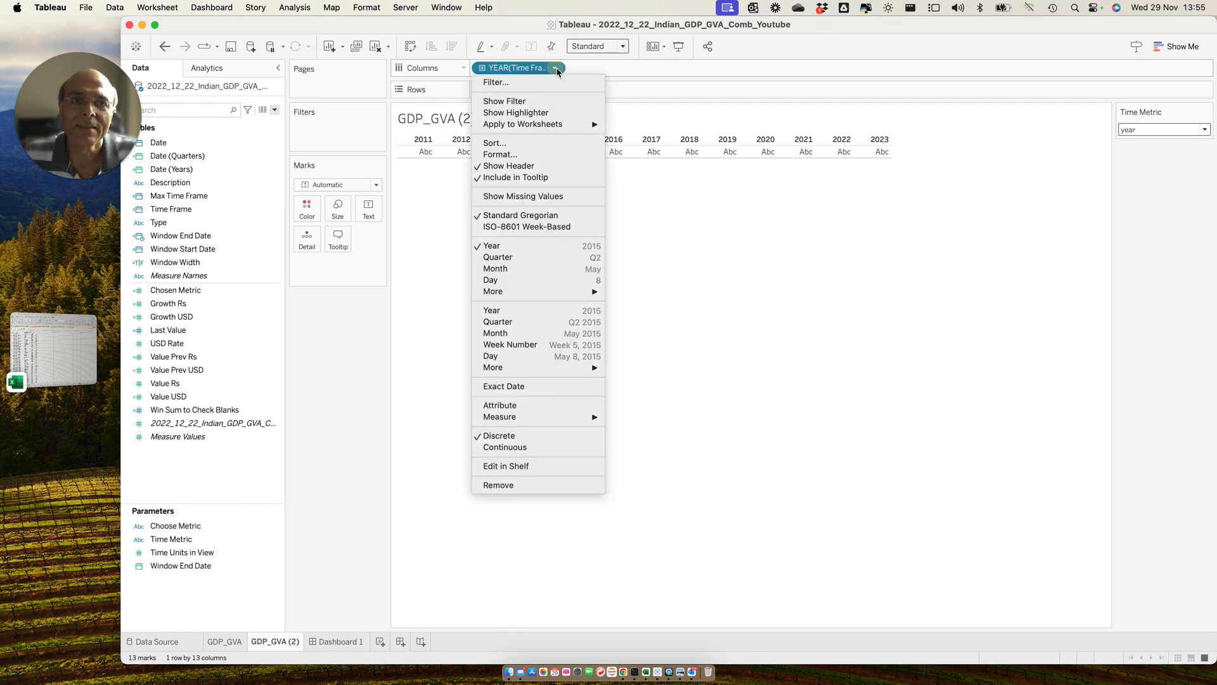
left_click(522, 387)
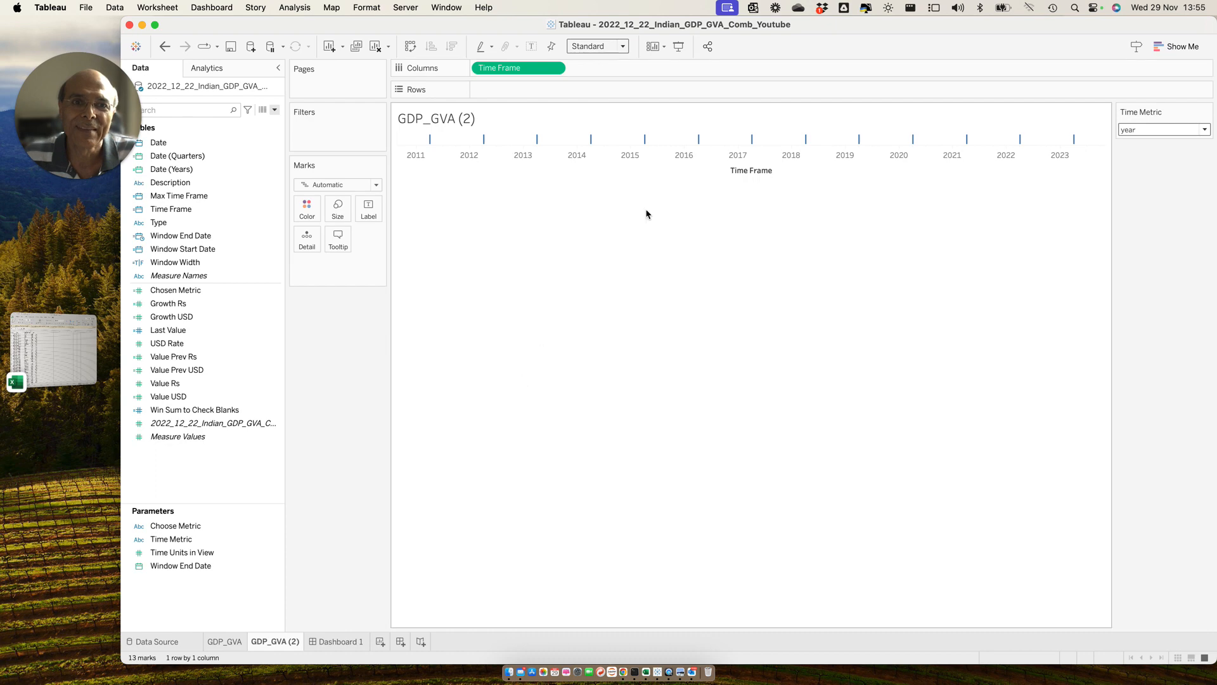
Step: Compare the Time Frame axis by alternating the Time Metric parameter between quarter and year, leaving it on quarter
left_click(1183, 132)
left_click(1168, 143)
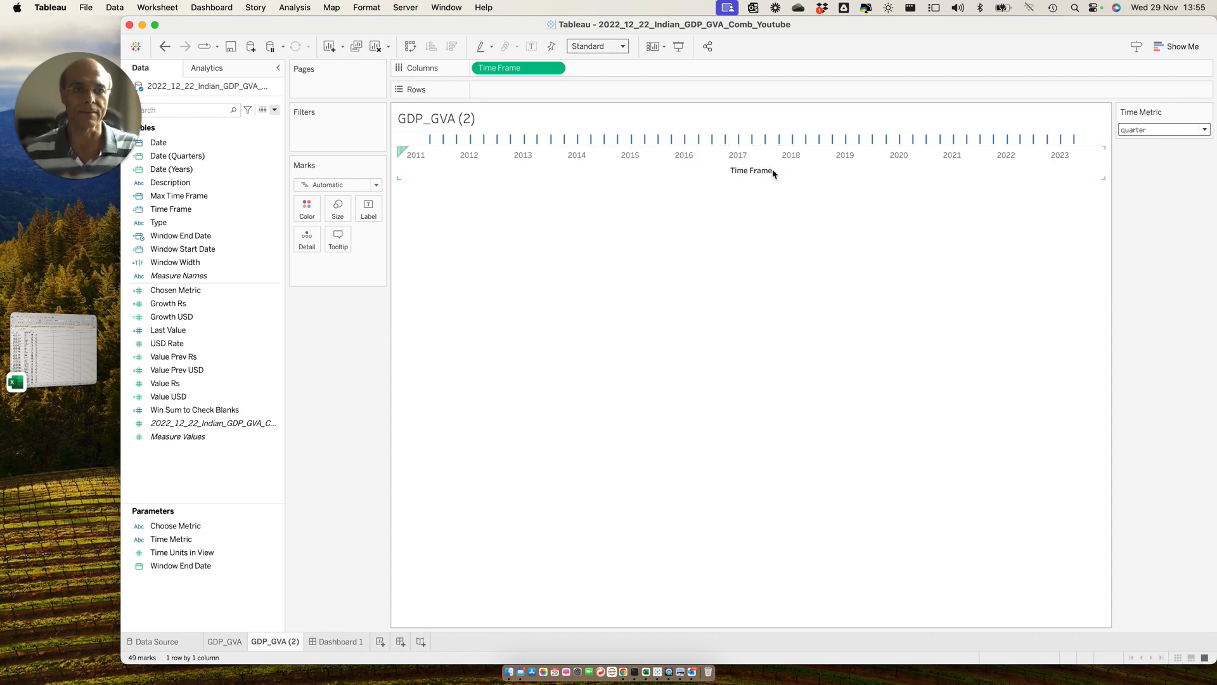
left_click(1199, 131)
left_click(1139, 153)
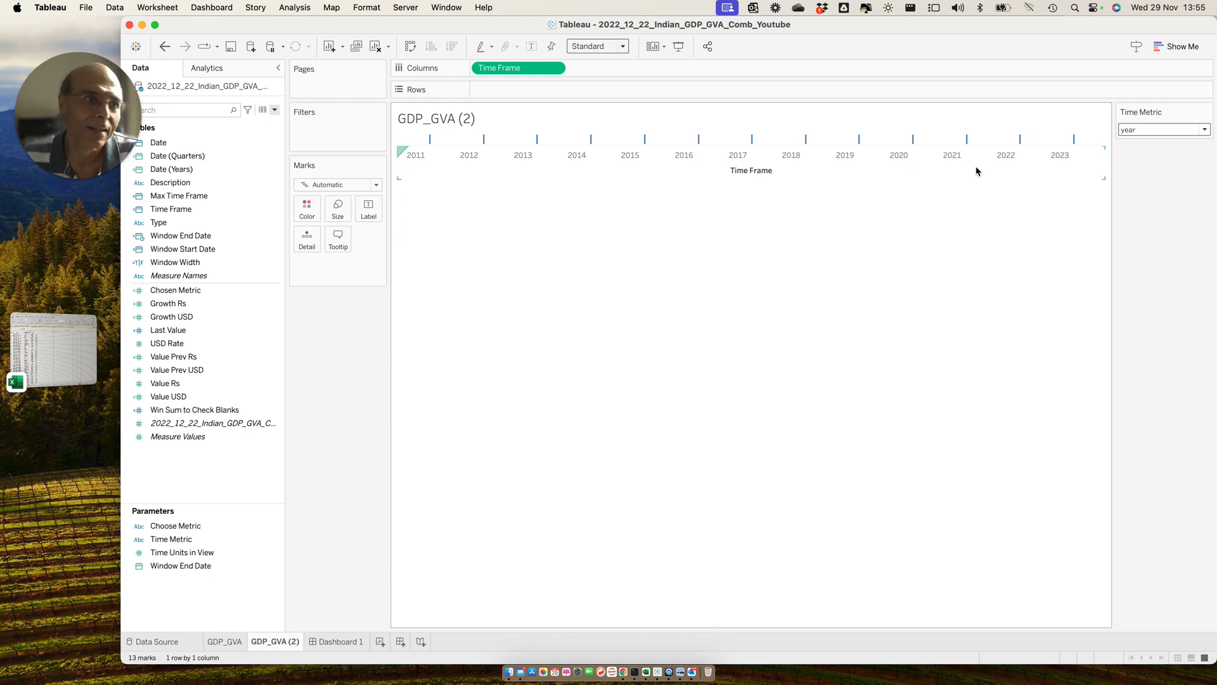
left_click(1190, 132)
left_click(1159, 140)
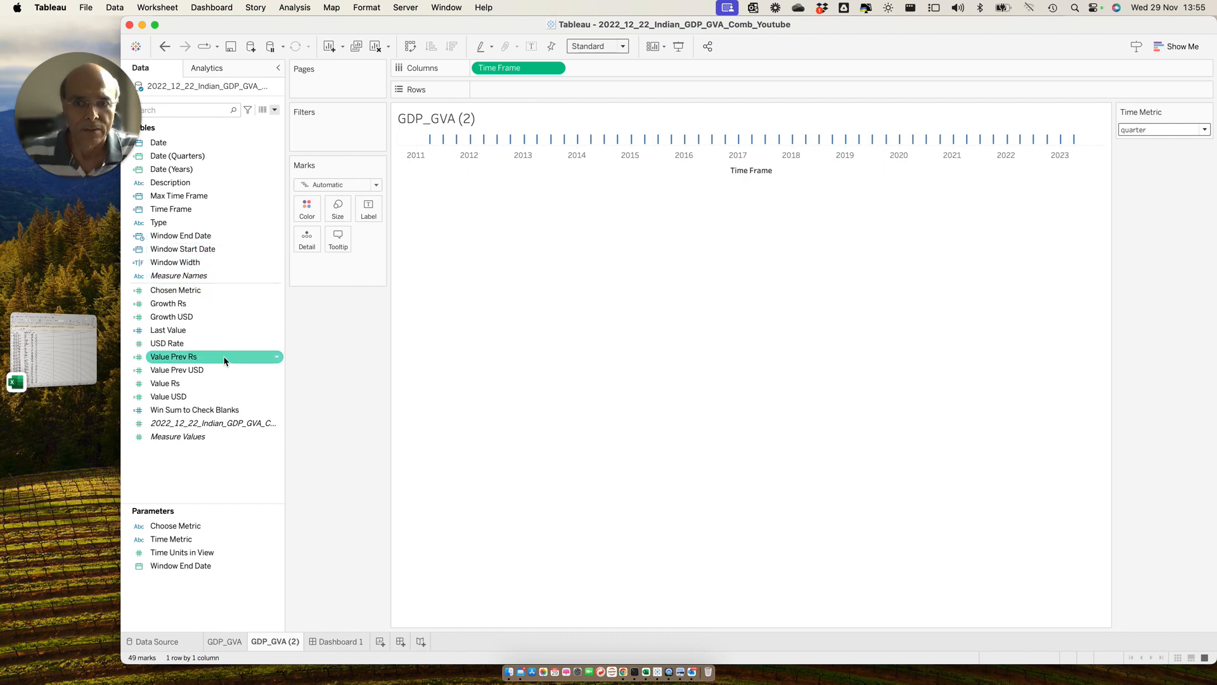
Step: Check the value columns in the data source and add the sum of Value Rs to the rows of the GDP_GVA (2) worksheet
left_click(198, 331)
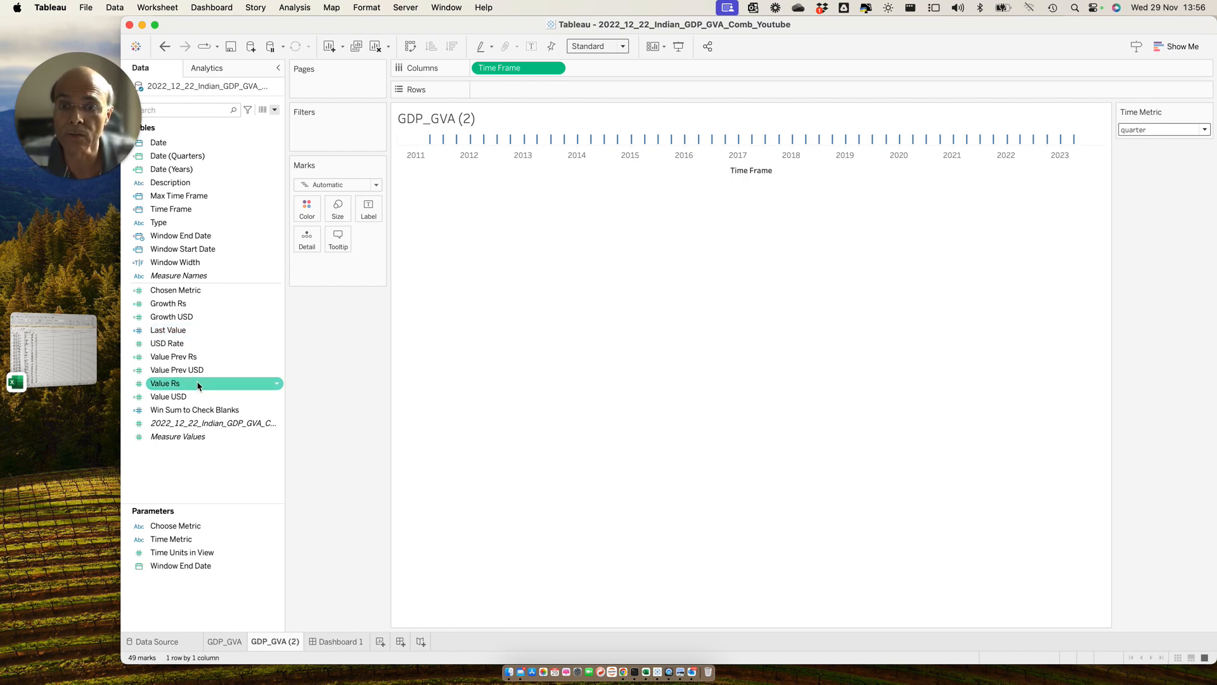
left_click(183, 642)
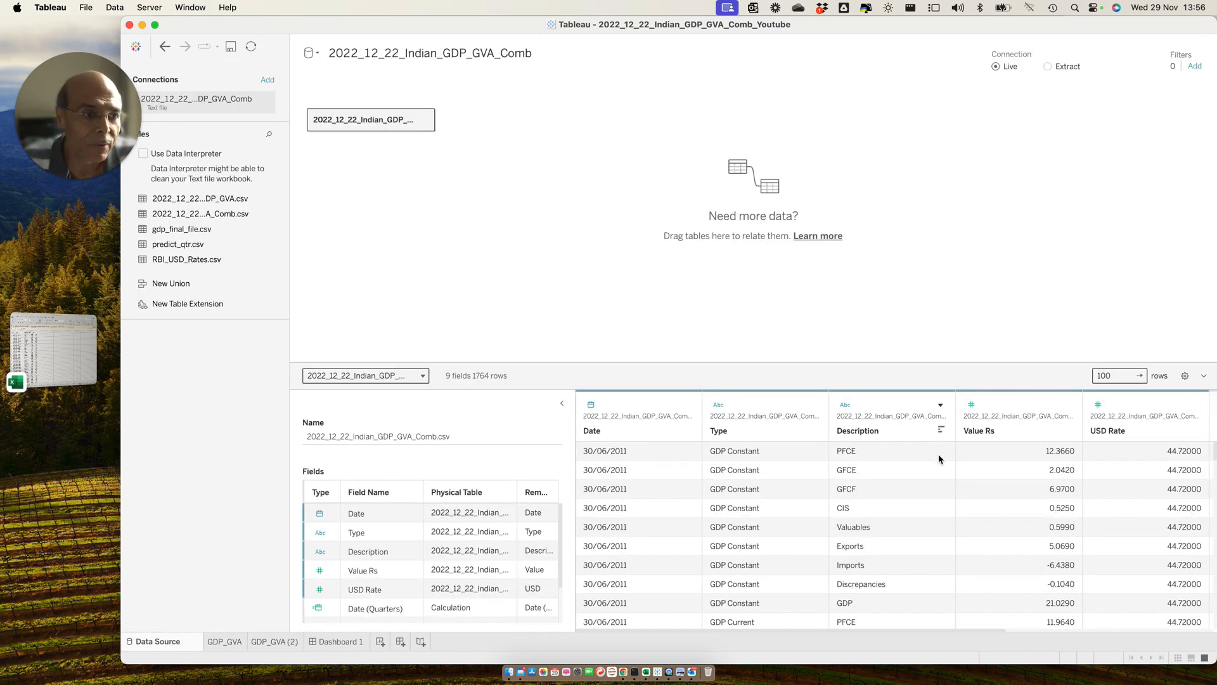
left_click(291, 640)
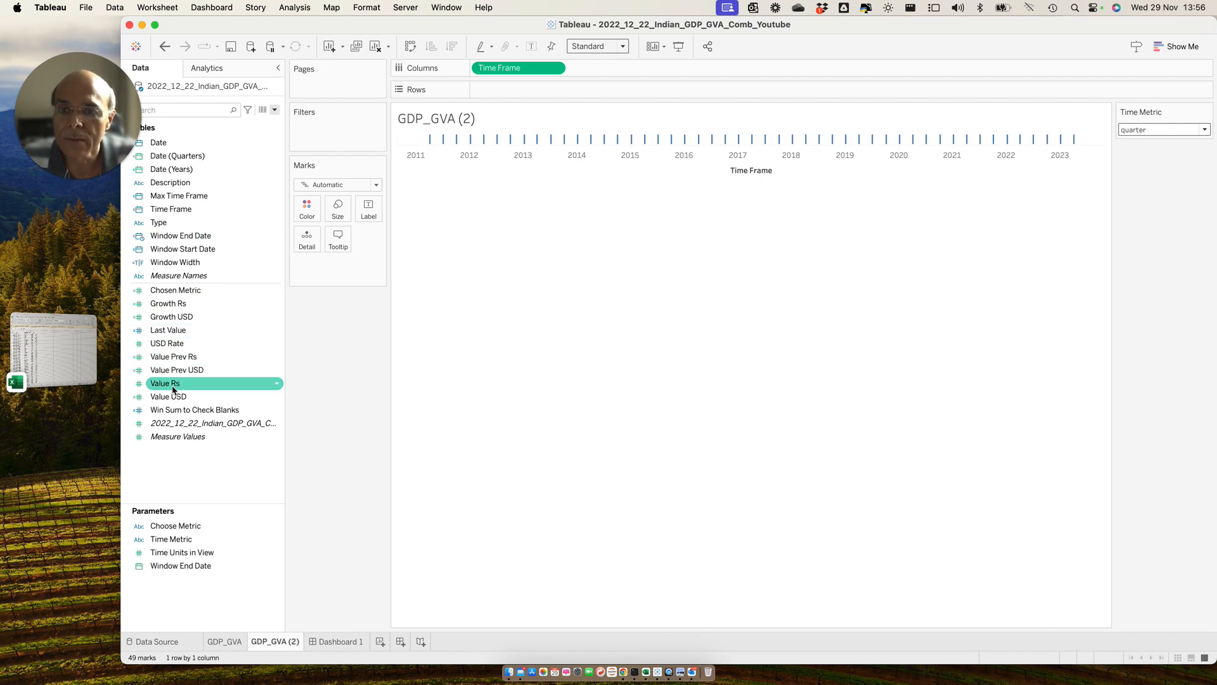
left_click_drag(169, 388, 505, 92)
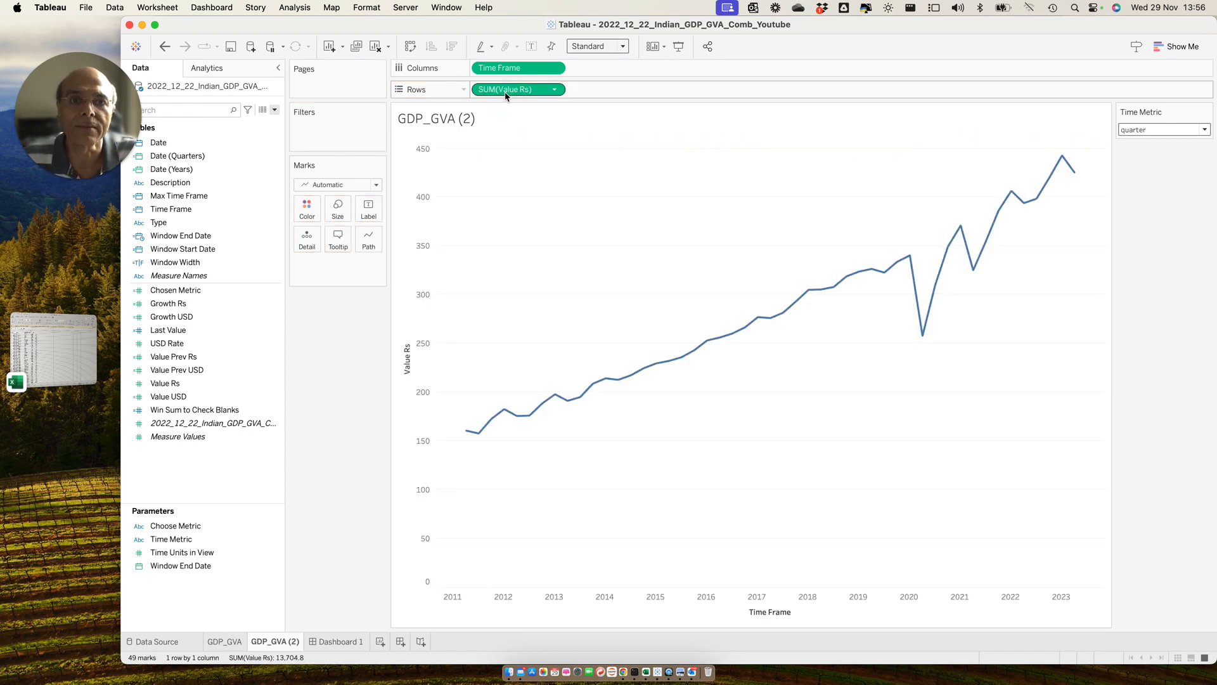
Step: Hide the worksheet title and change the mark type of the Value Rs chart to Bar
right_click(454, 121)
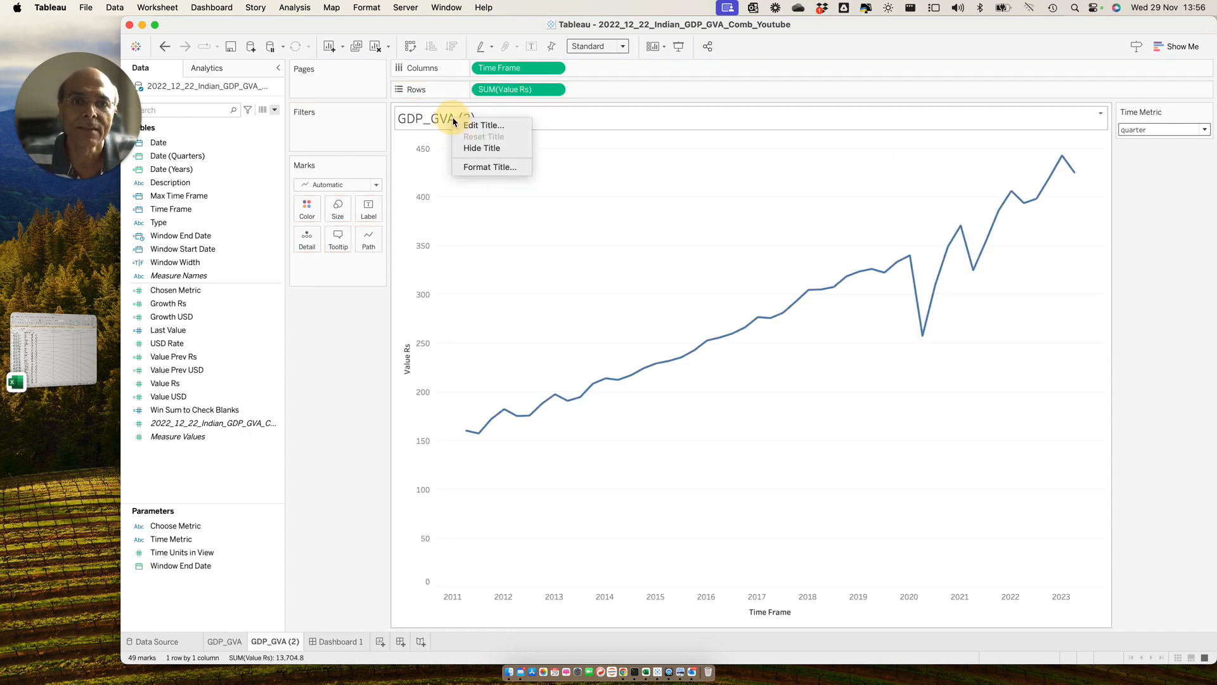
left_click(482, 144)
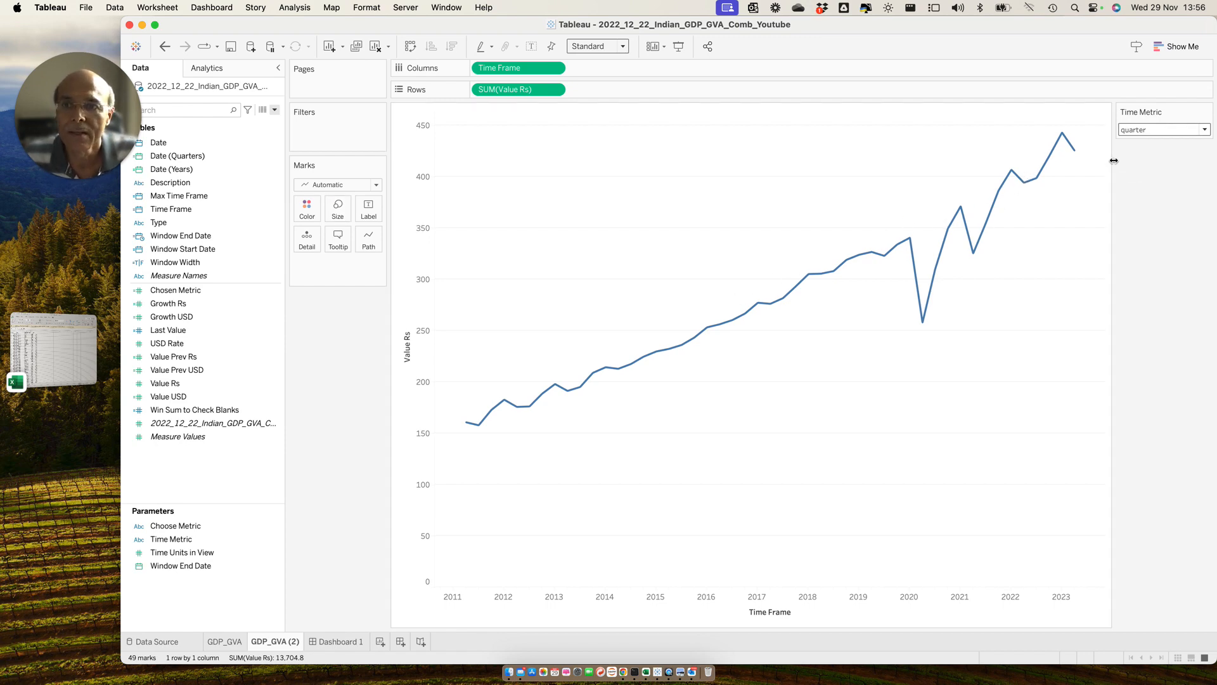
left_click(374, 184)
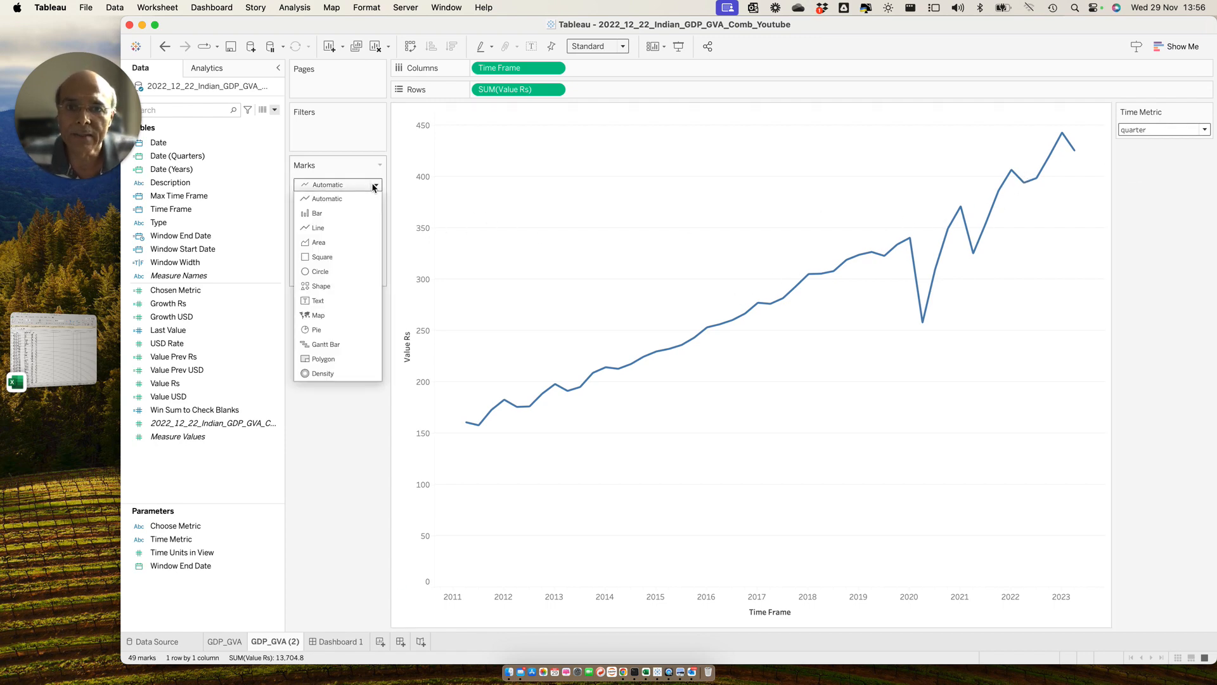
left_click(339, 213)
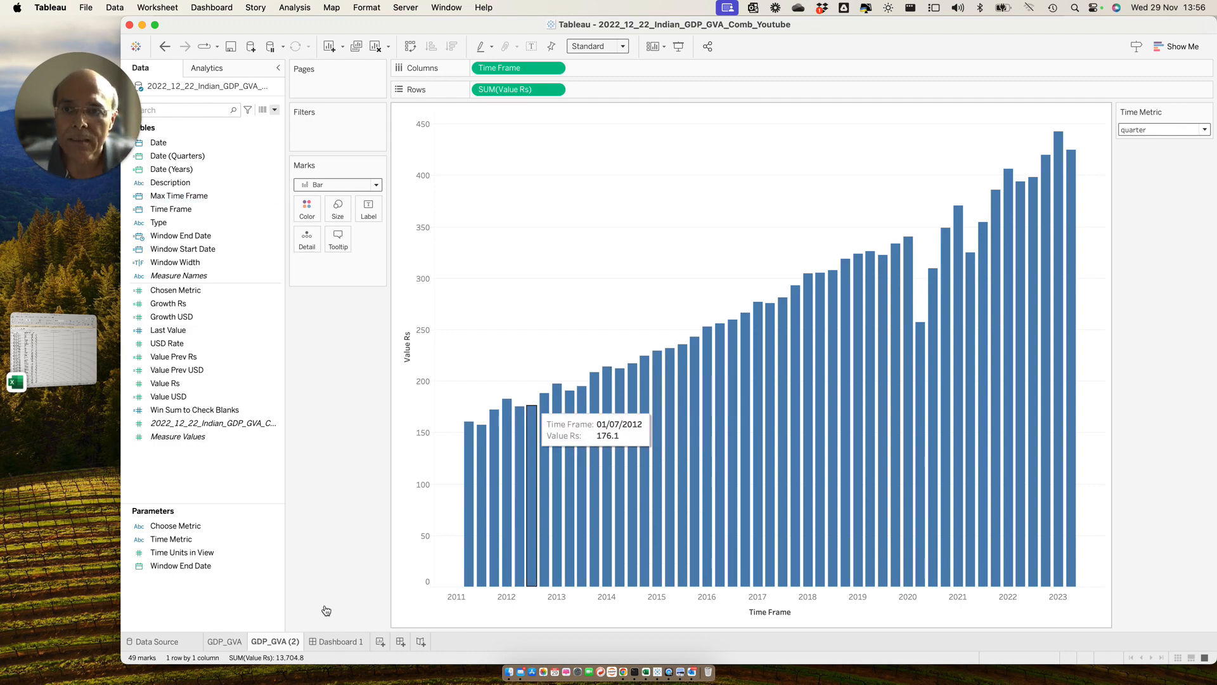
Step: Check the chart layout in Dashboard 1 and split the Value Rs bars on GDP_GVA (2) into rows by Description
left_click(339, 642)
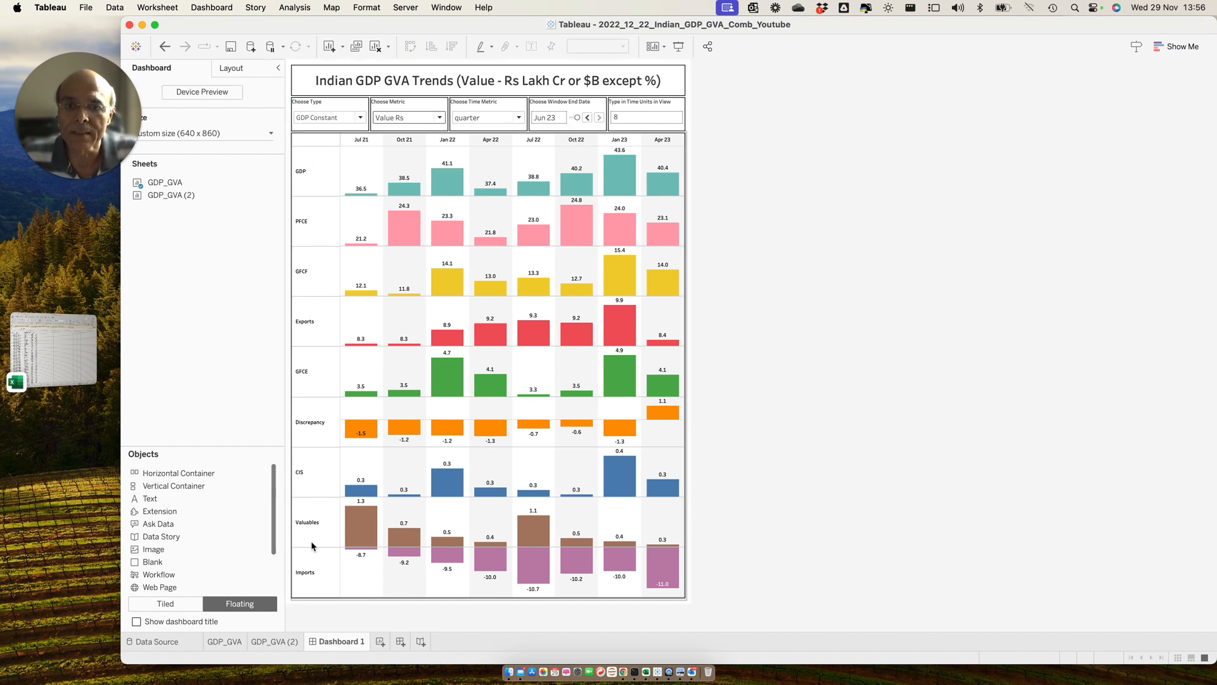
left_click(265, 643)
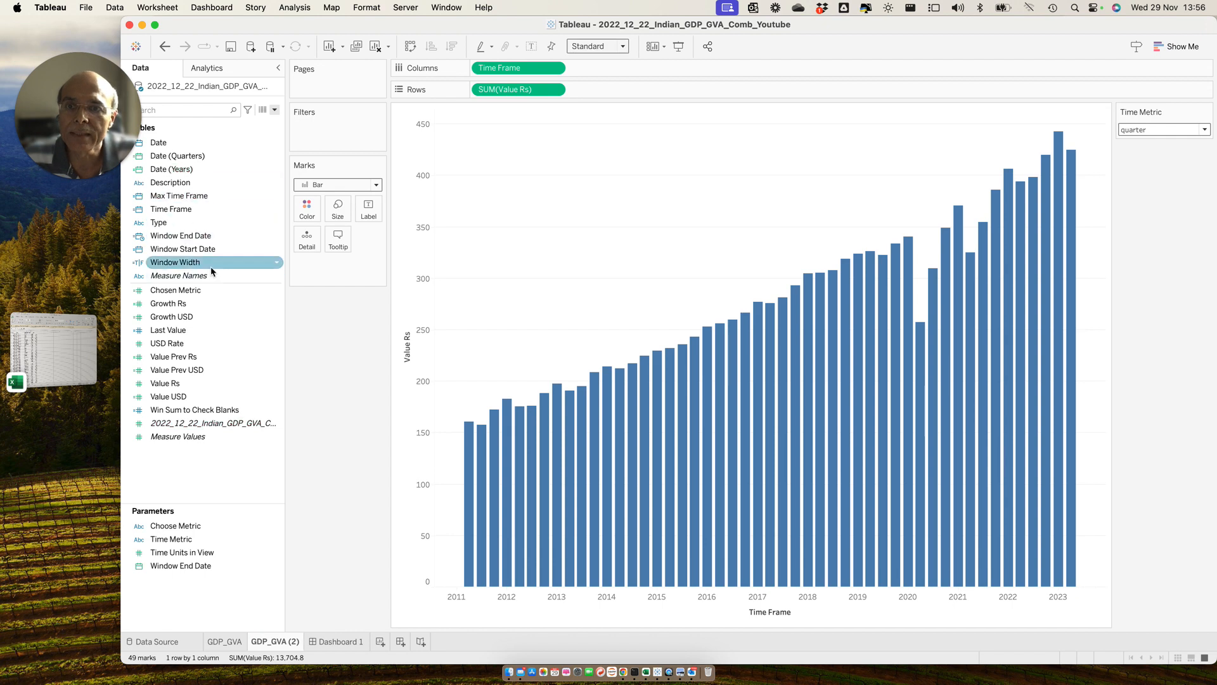
left_click(182, 250)
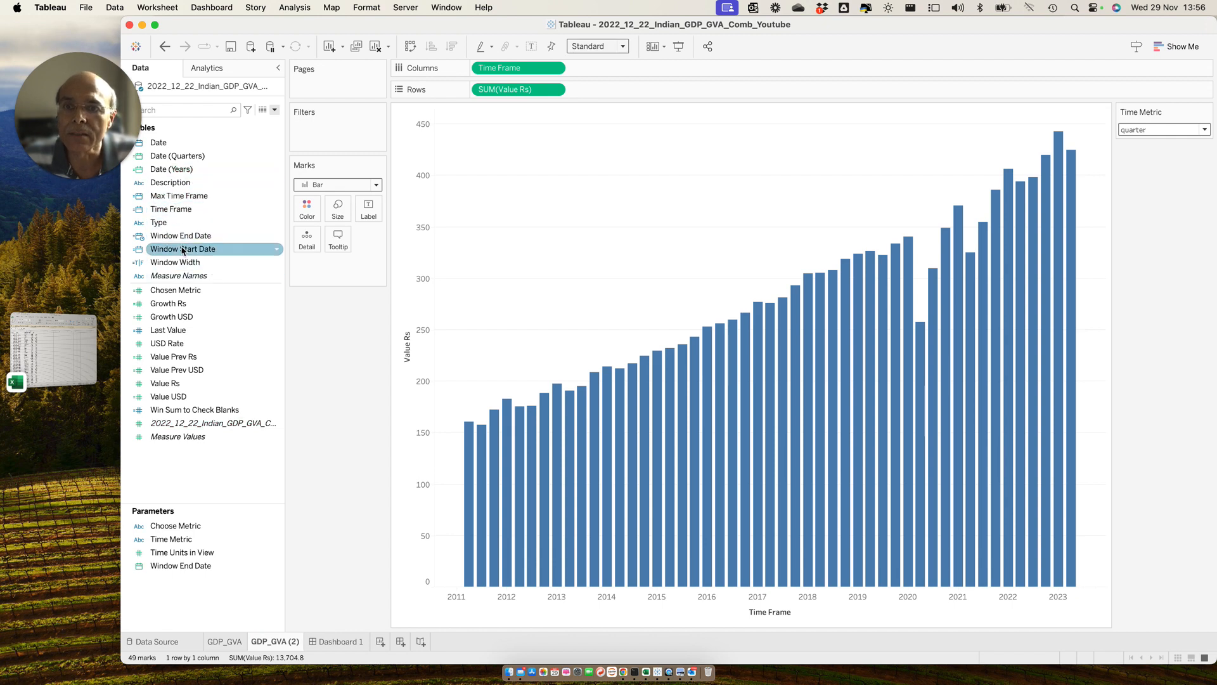
left_click(164, 184)
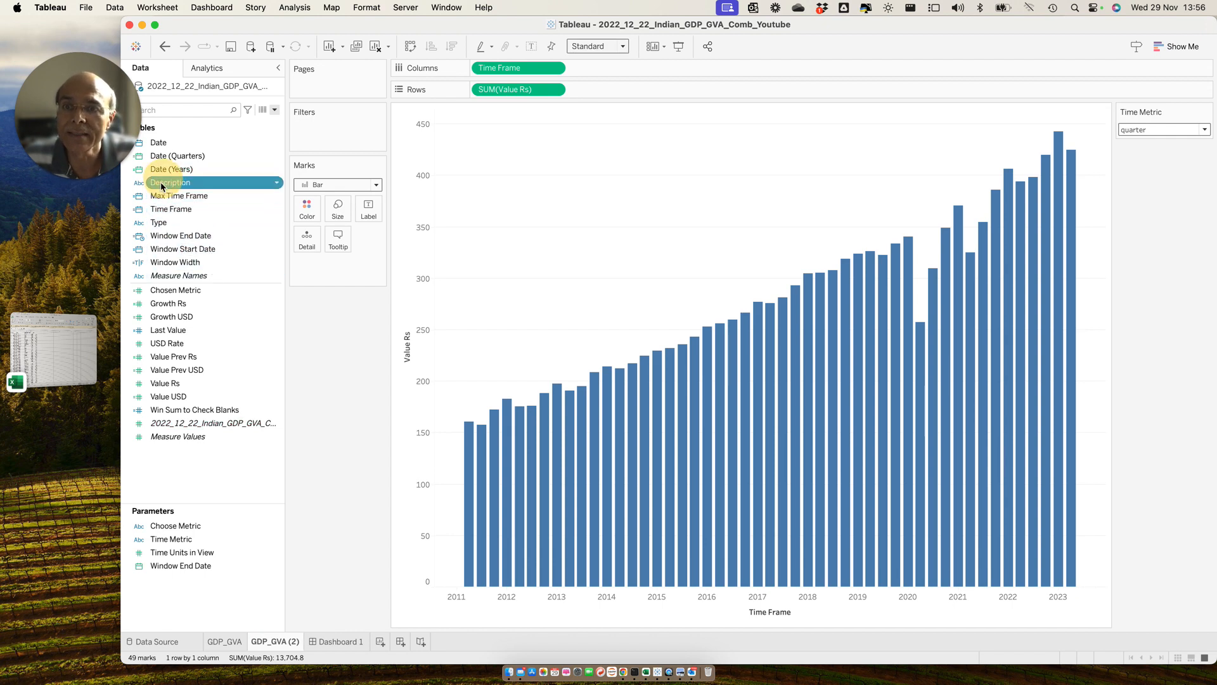
left_click_drag(163, 184, 479, 90)
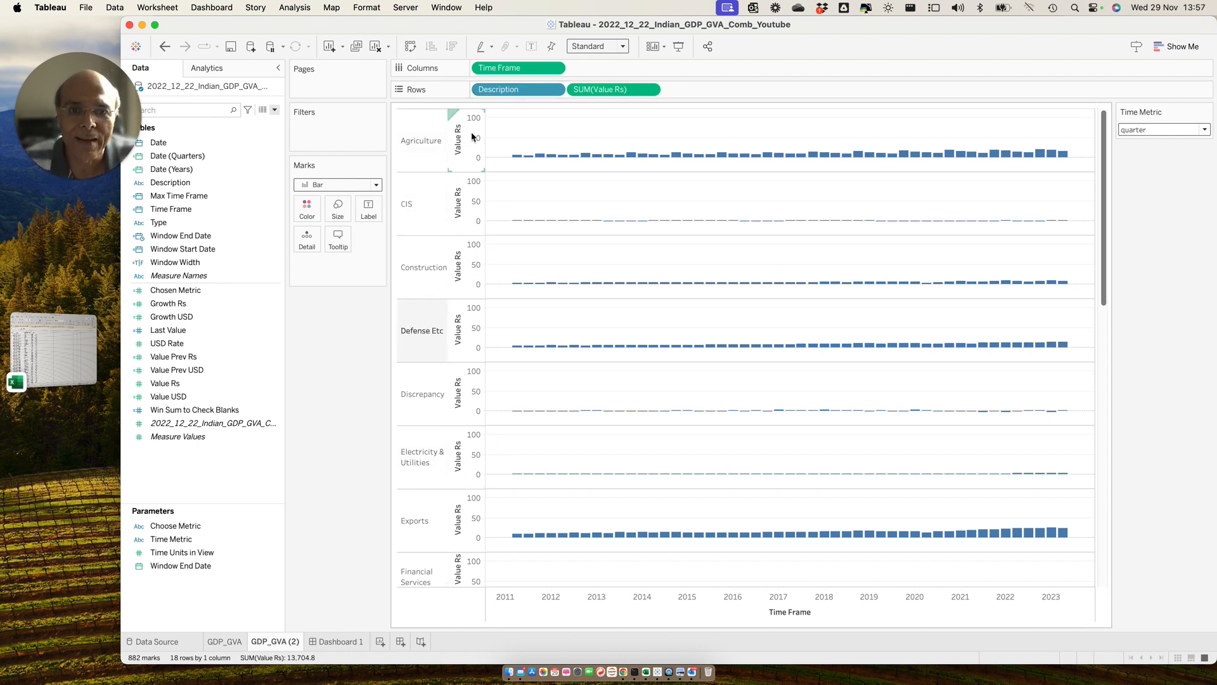
Step: Color the bars by Description and convert the Time Frame field on the columns to discrete
left_click(172, 184)
left_click_drag(168, 184, 311, 209)
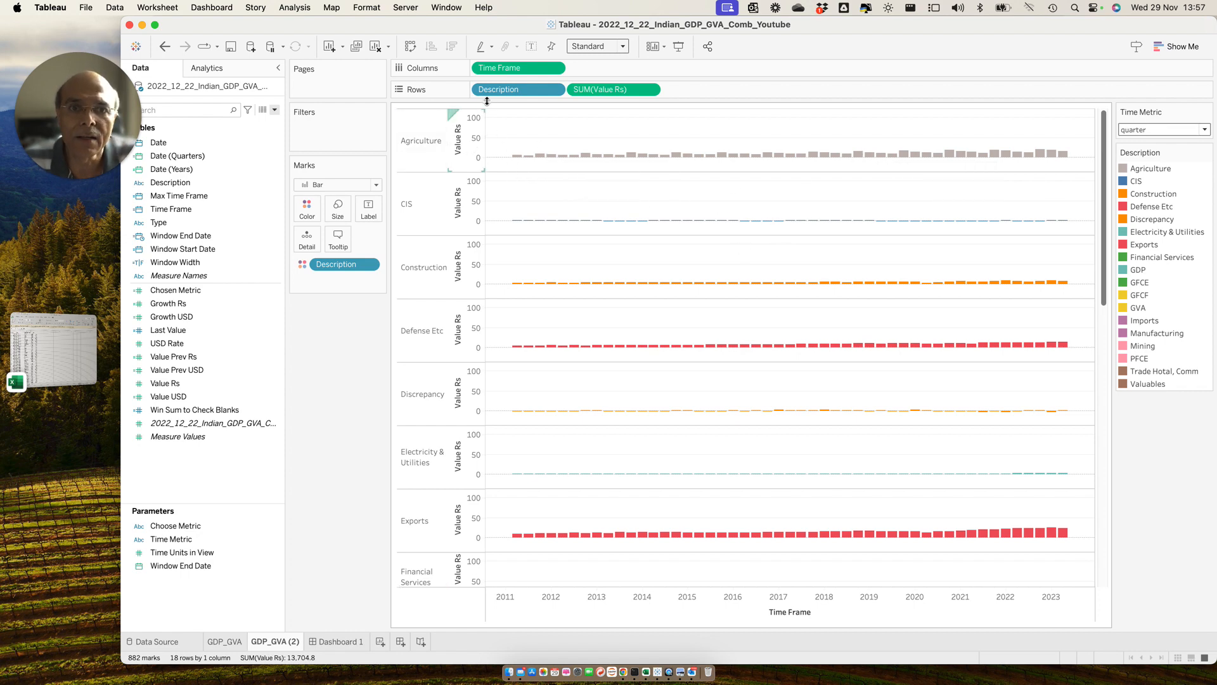
right_click(501, 68)
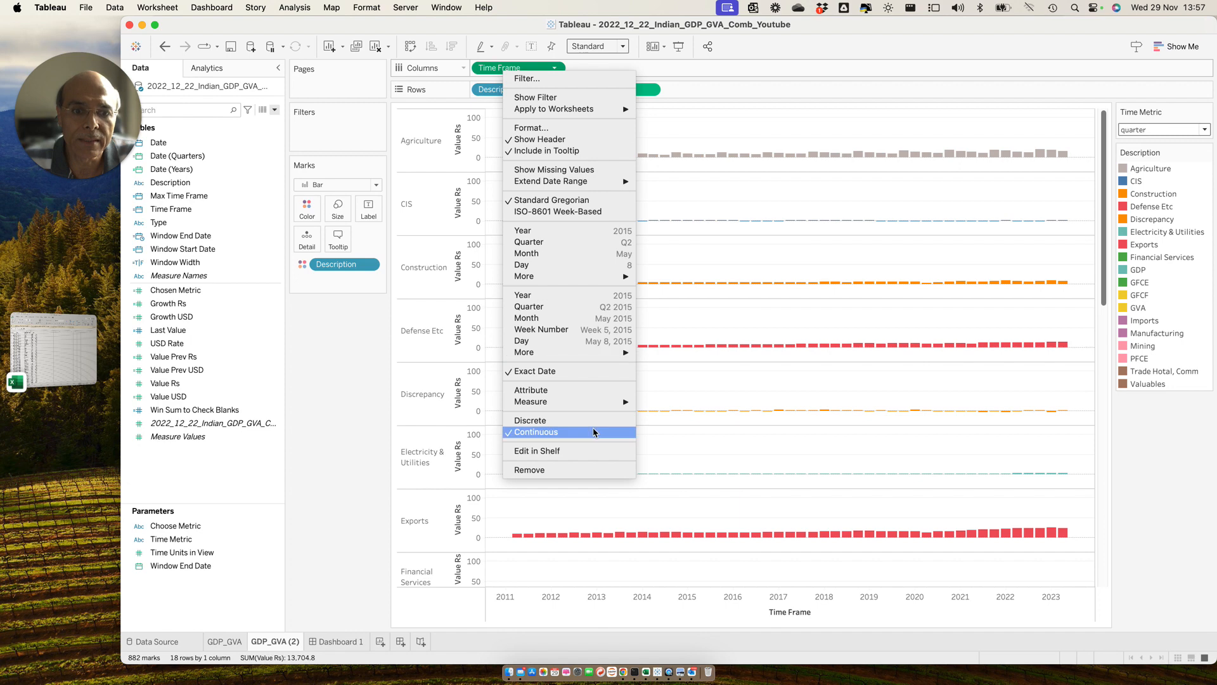
left_click(542, 421)
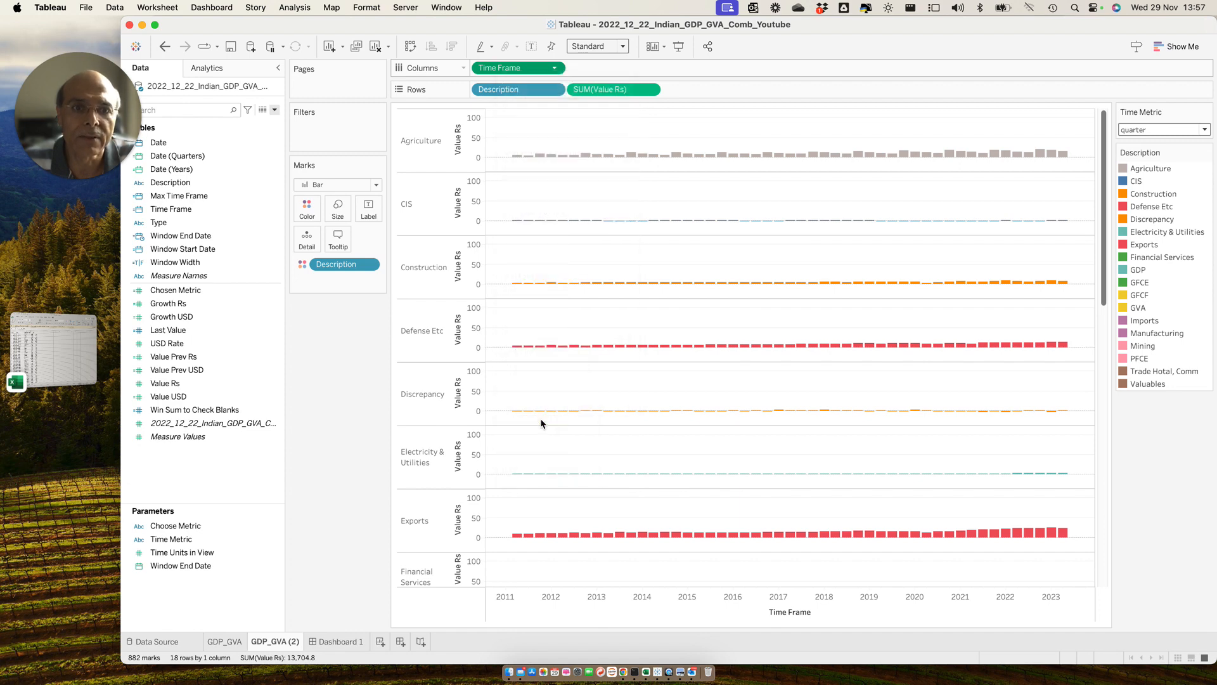
Step: Give the Value Rs axis independent ranges for each row without including zero, and hide its header
double_click(470, 151)
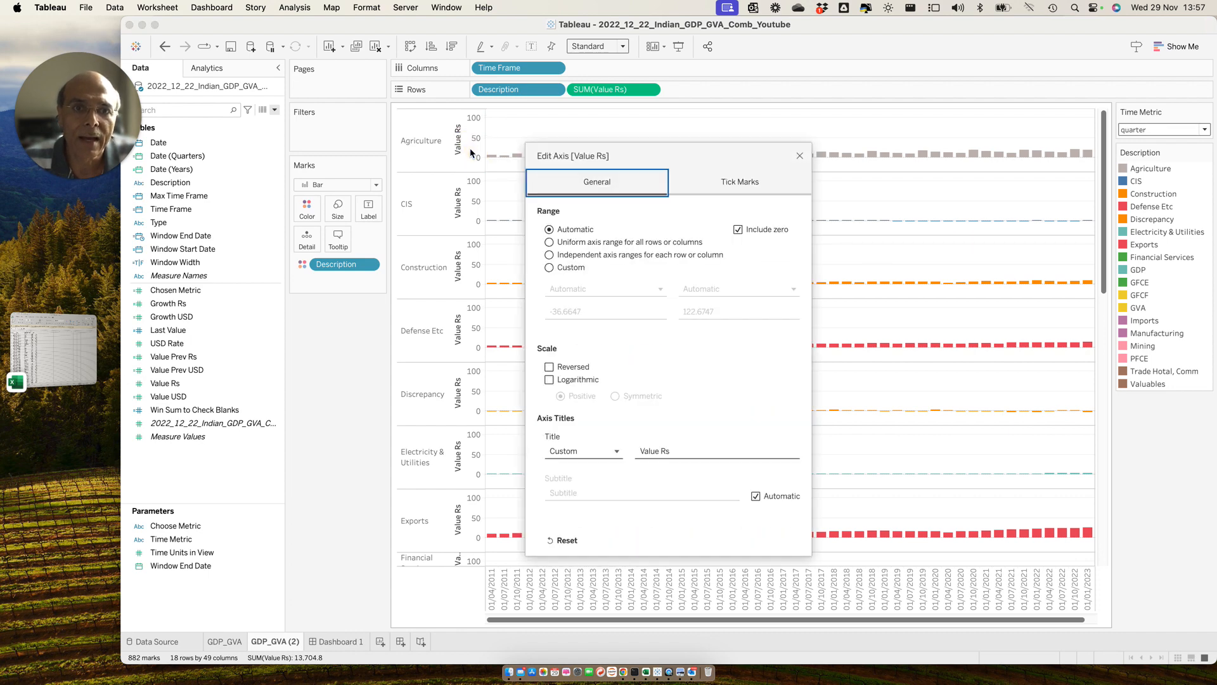
left_click(549, 255)
left_click(739, 229)
left_click(799, 156)
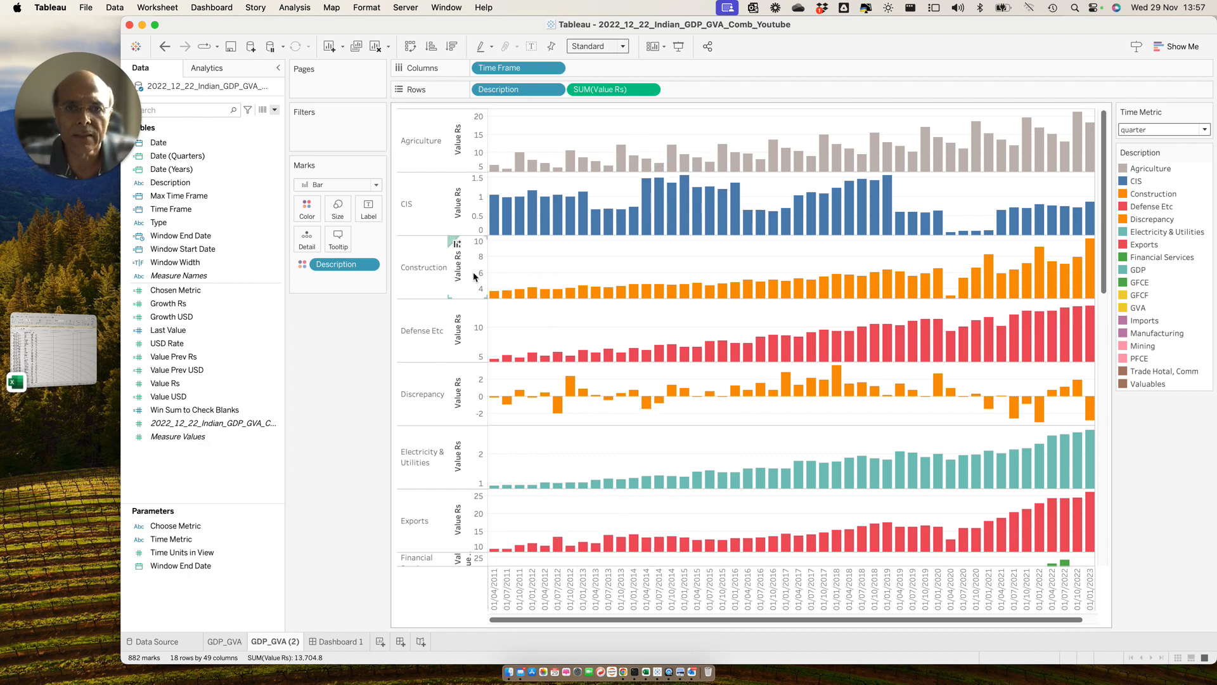
right_click(472, 141)
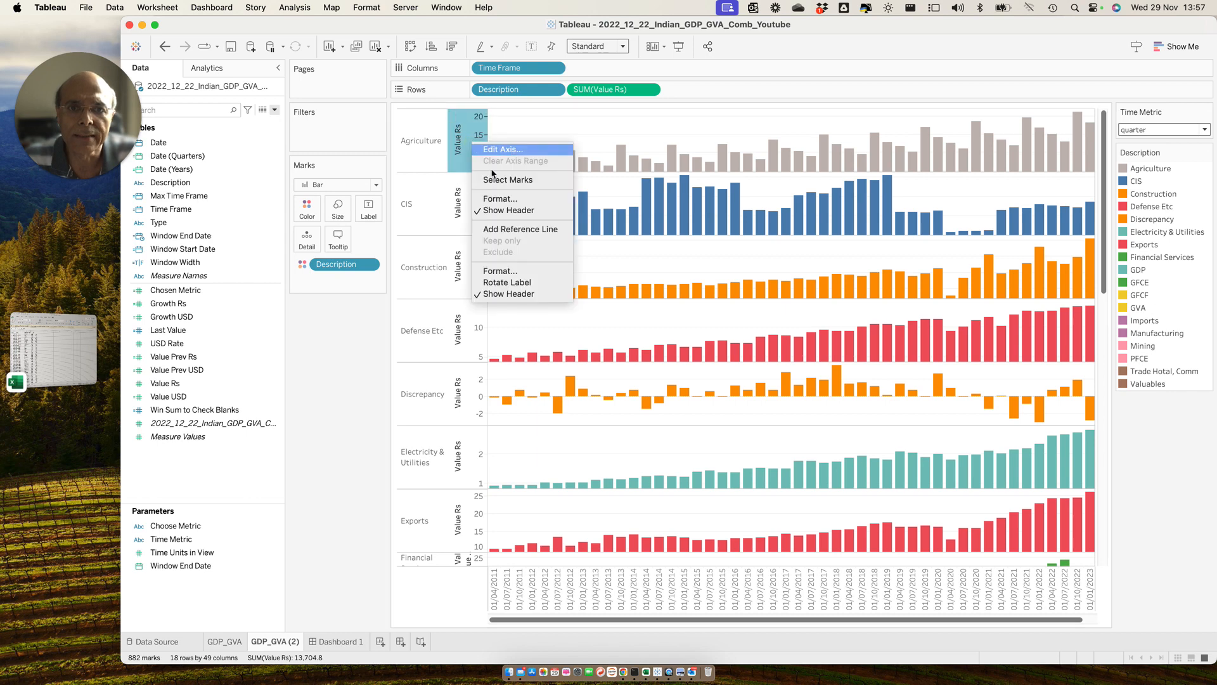
left_click(494, 212)
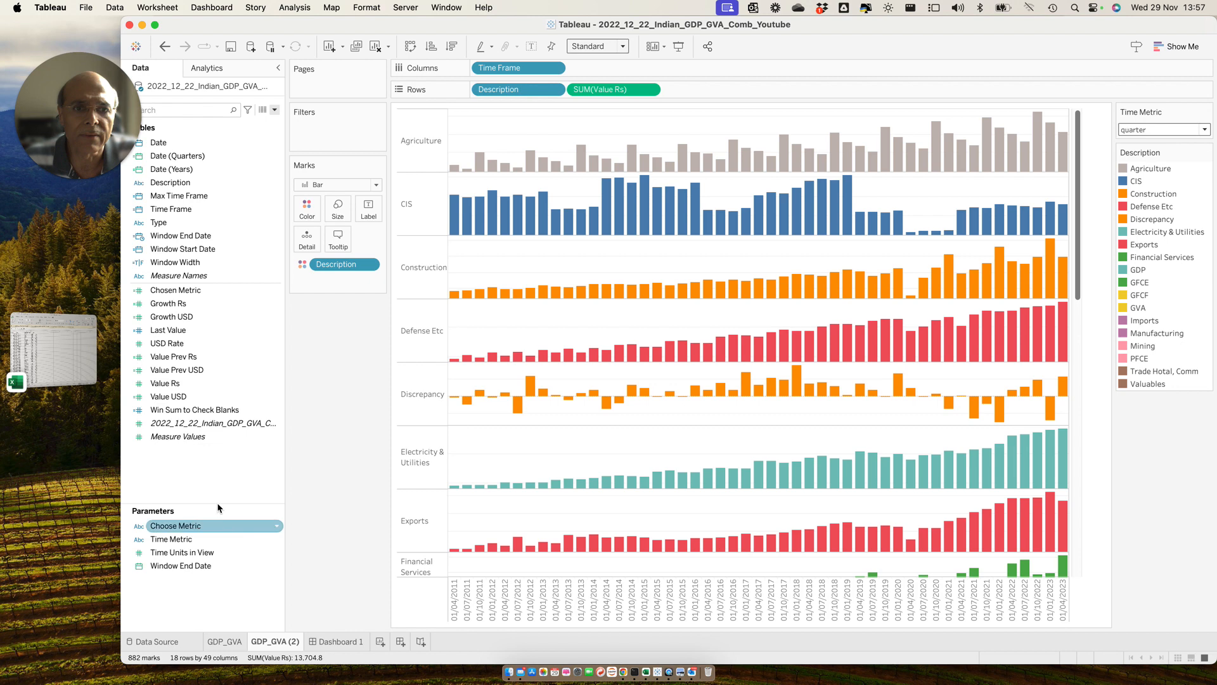
Step: Set the Time Metric parameter to year and fit the worksheet to Entire View
mouse_move(587, 549)
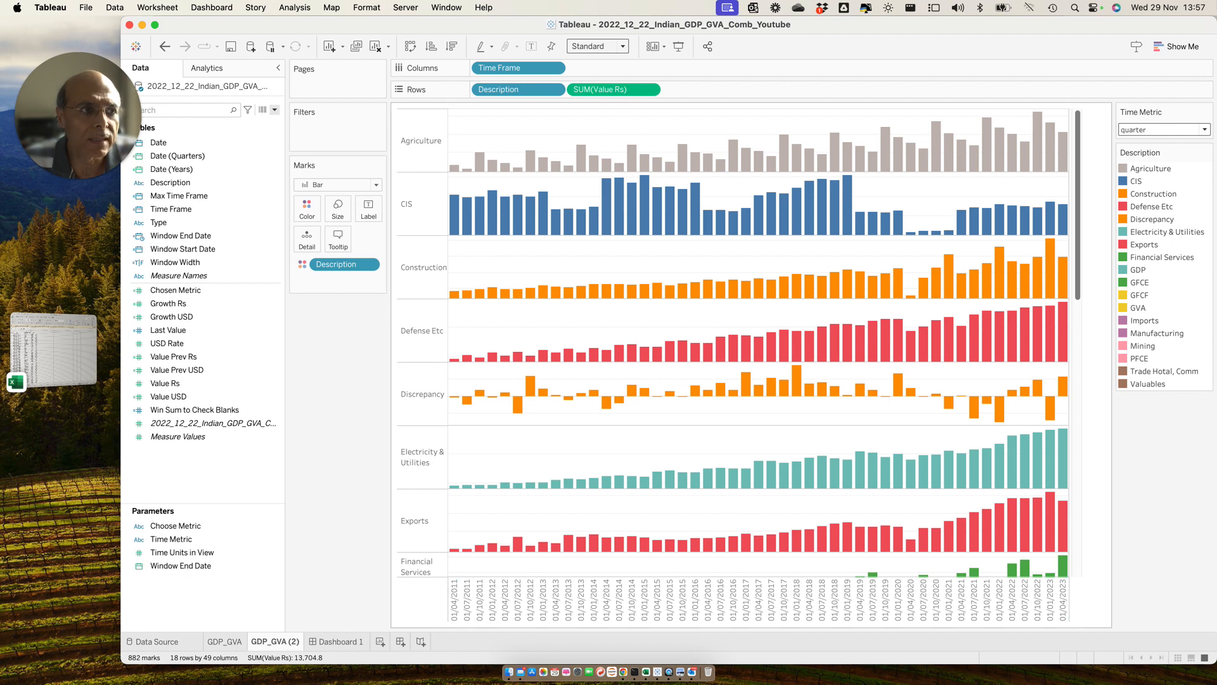
left_click(1205, 129)
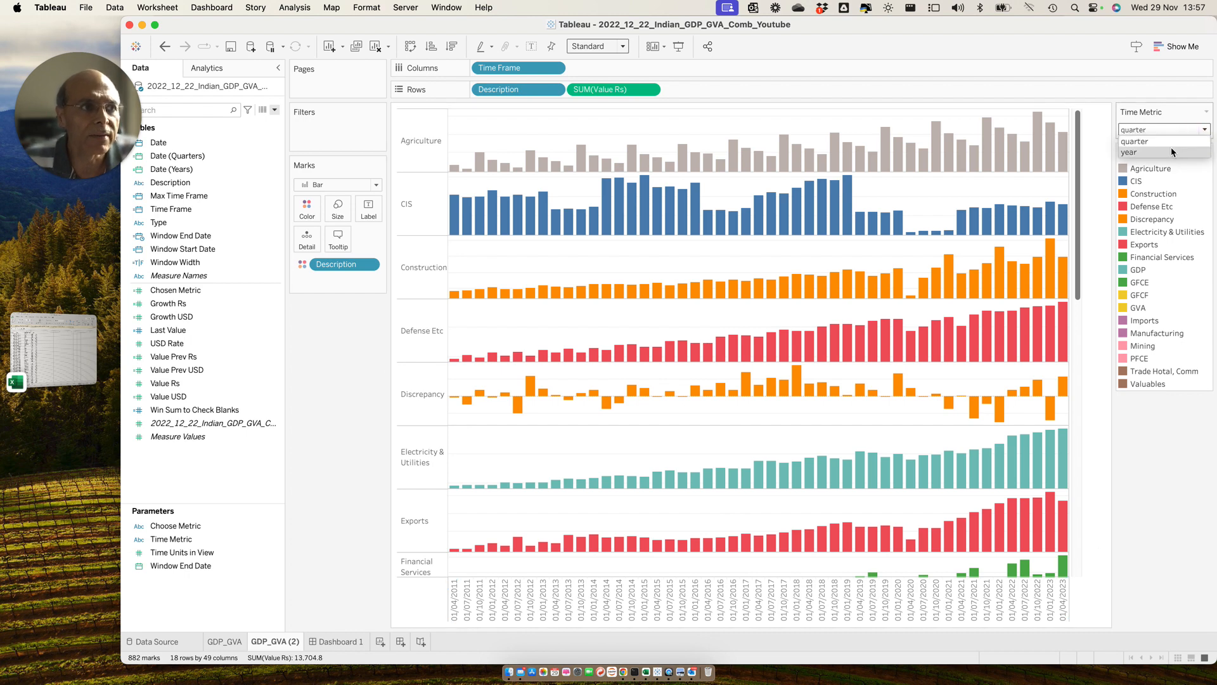
left_click(1172, 150)
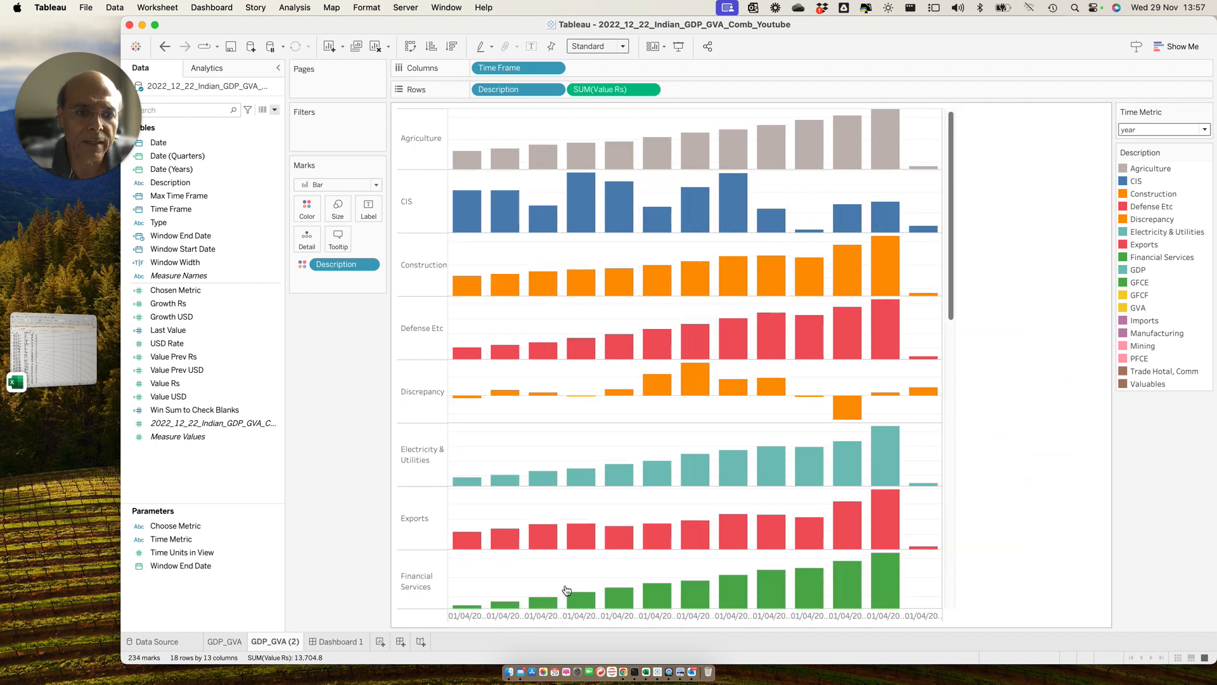
left_click(621, 49)
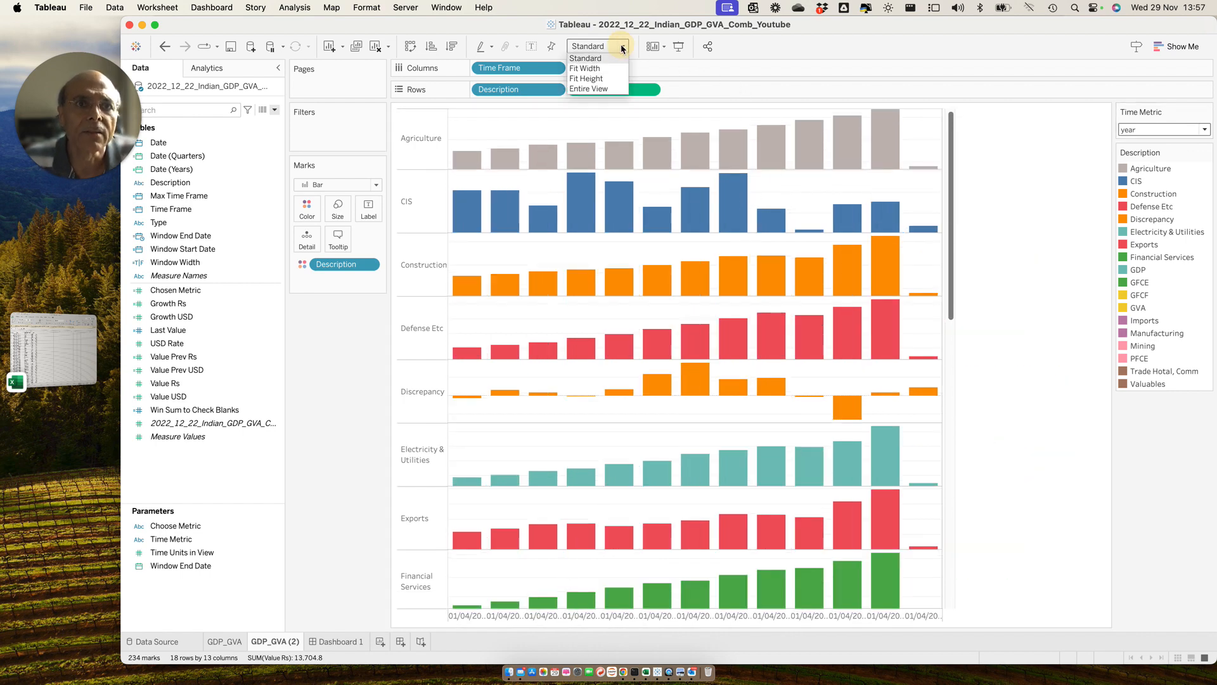
left_click(604, 89)
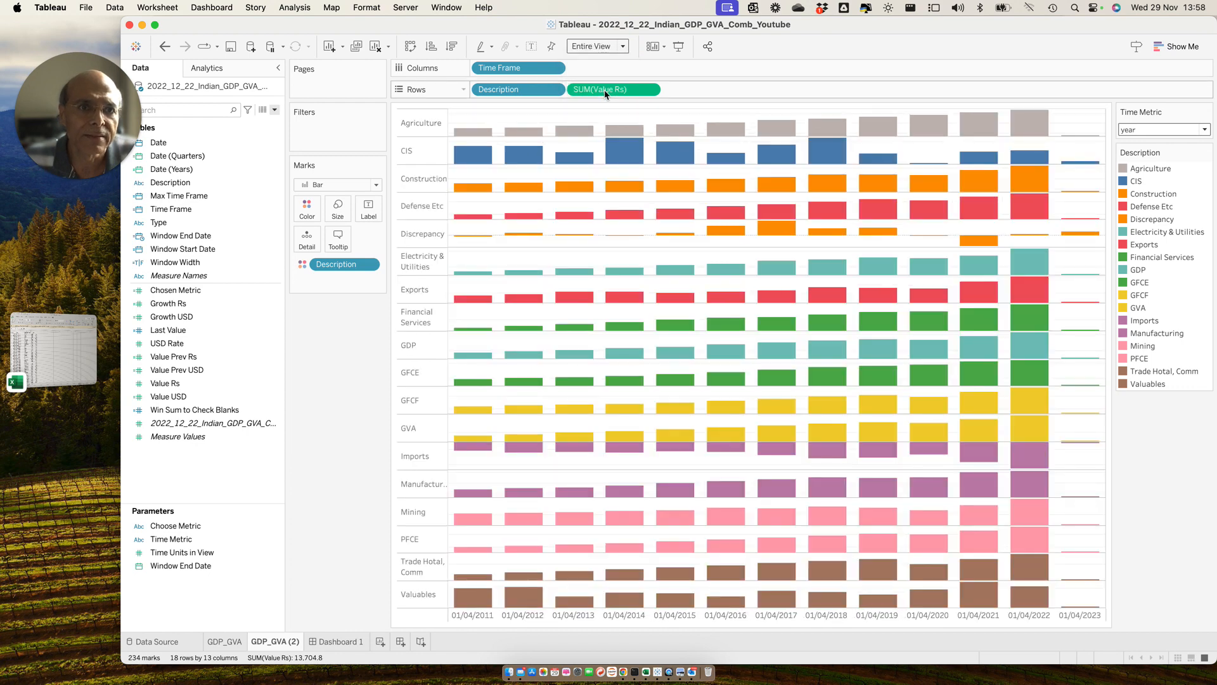
Step: Show mark labels on the bars and set the Time Metric parameter to quarter
left_click(368, 210)
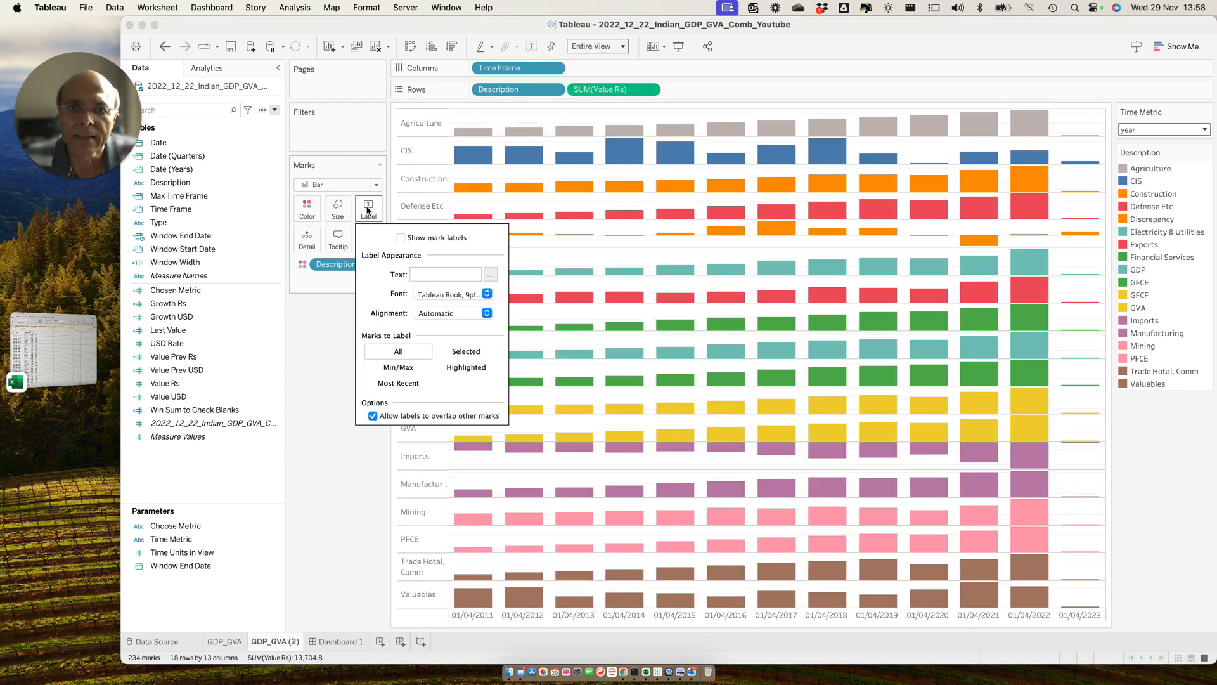
left_click(401, 238)
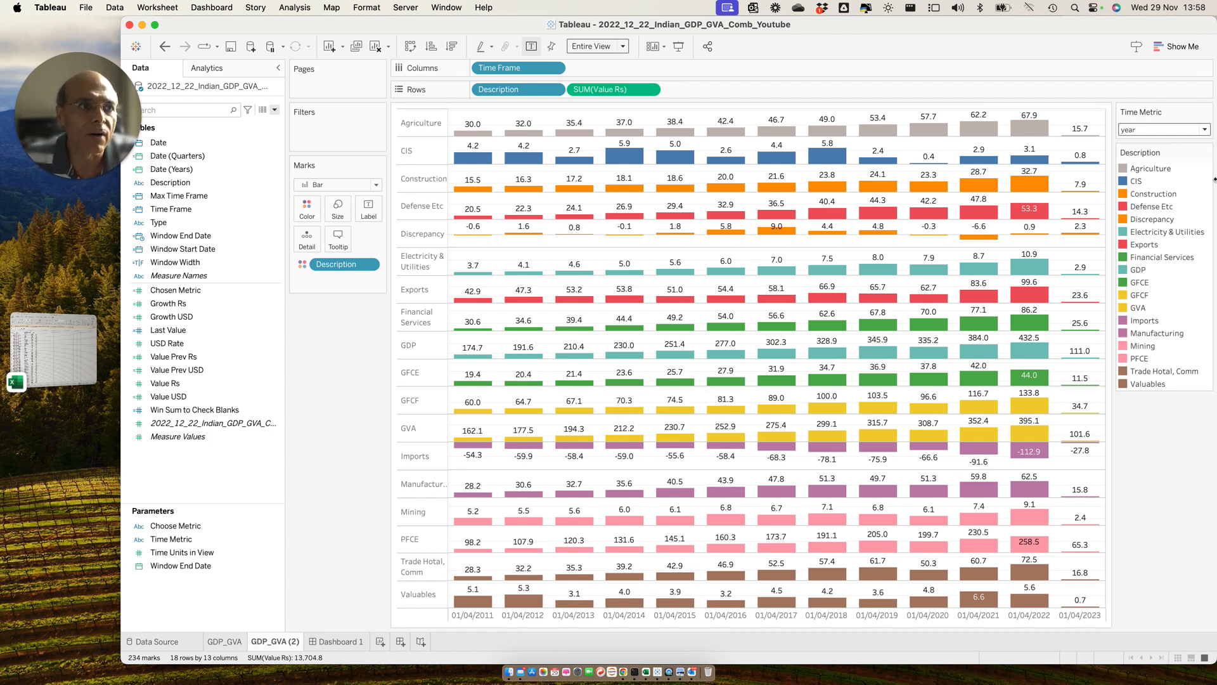
left_click(1200, 130)
left_click(1183, 142)
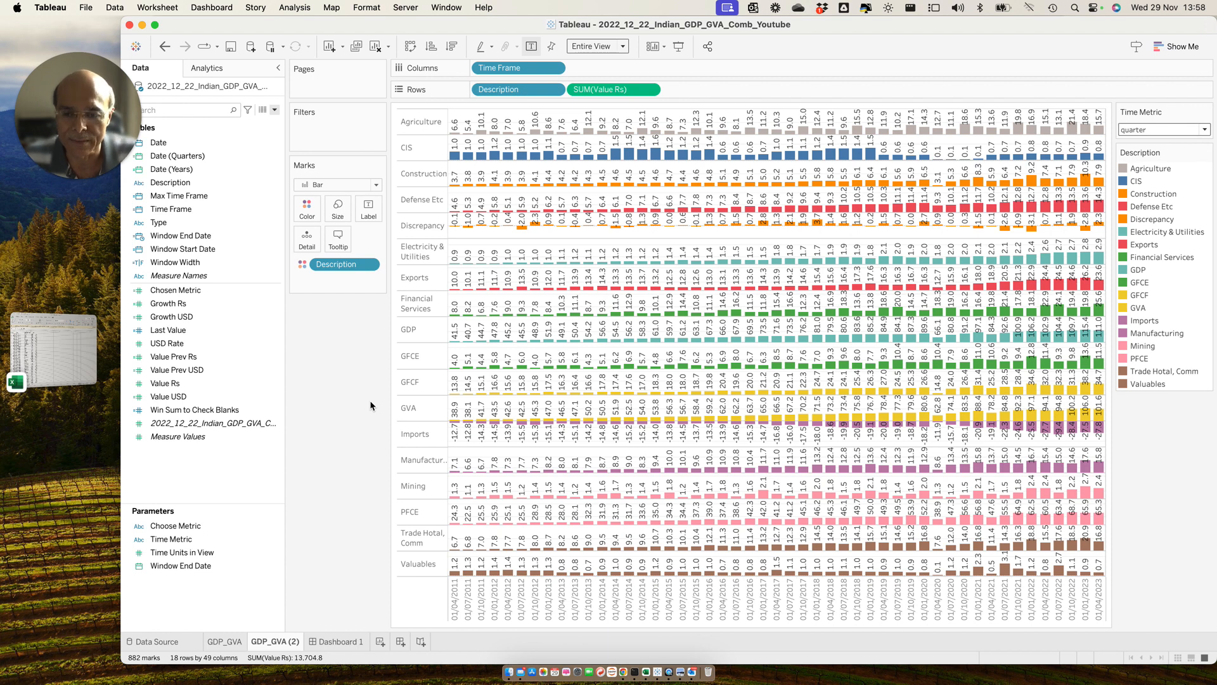
Step: Review the Window End Date parameter's settings and the data pane's options for creating a parameter
left_click(188, 556)
left_click(191, 567)
right_click(192, 568)
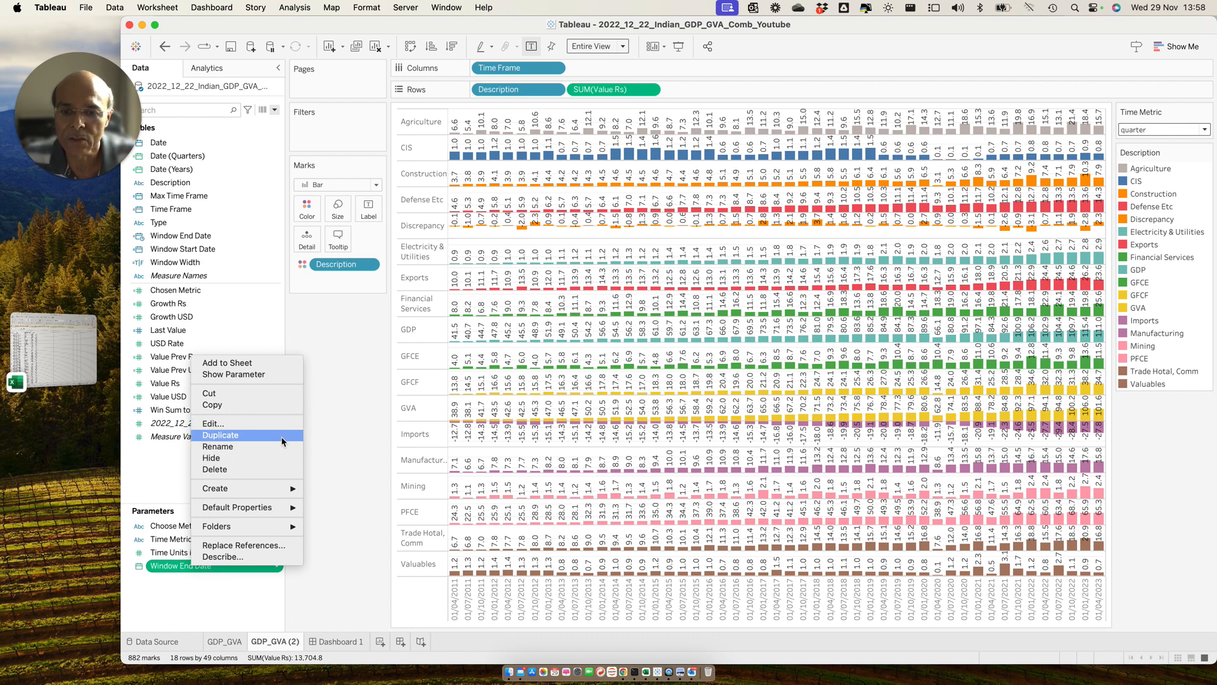
left_click(253, 429)
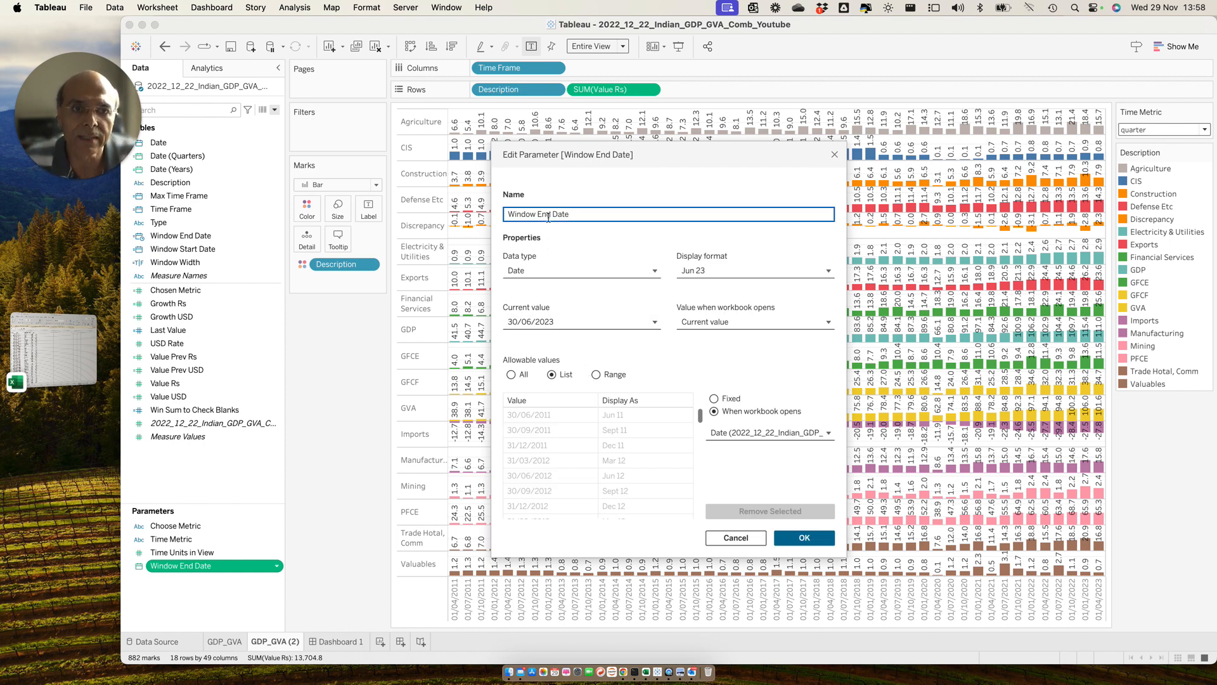
left_click(835, 155)
left_click(274, 110)
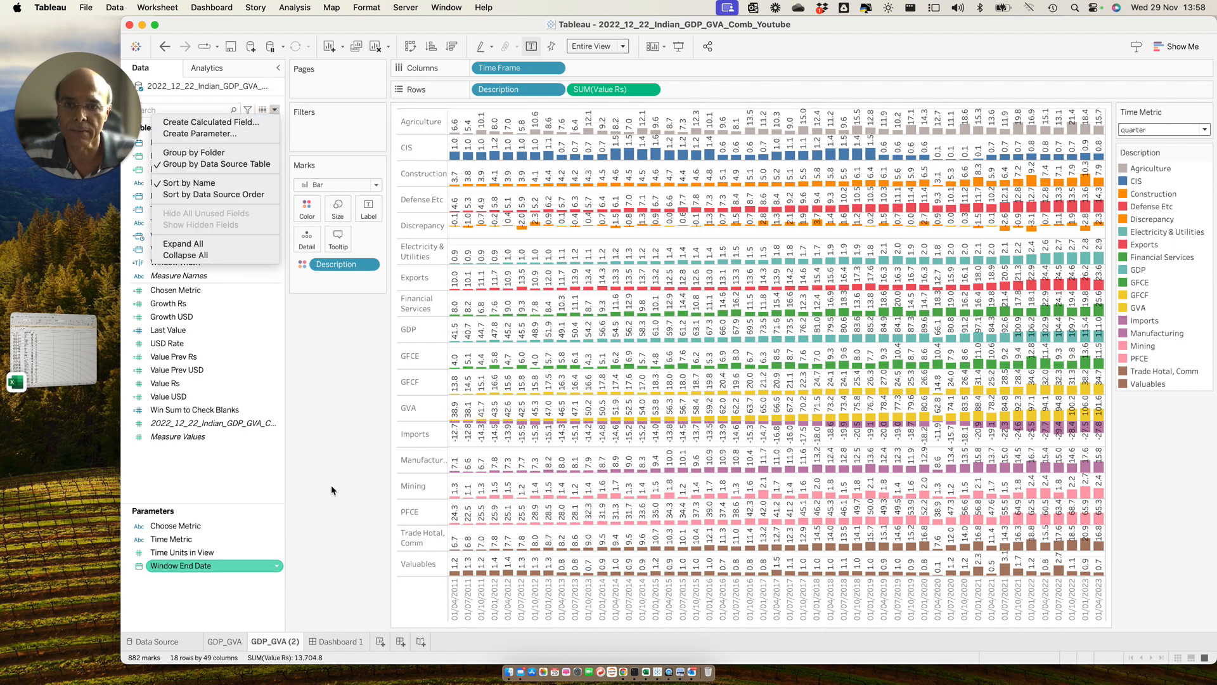
left_click(339, 459)
Step: Rebuild the Window End Date parameter's list of allowable values, filling it from the Date field when the workbook opens
right_click(211, 570)
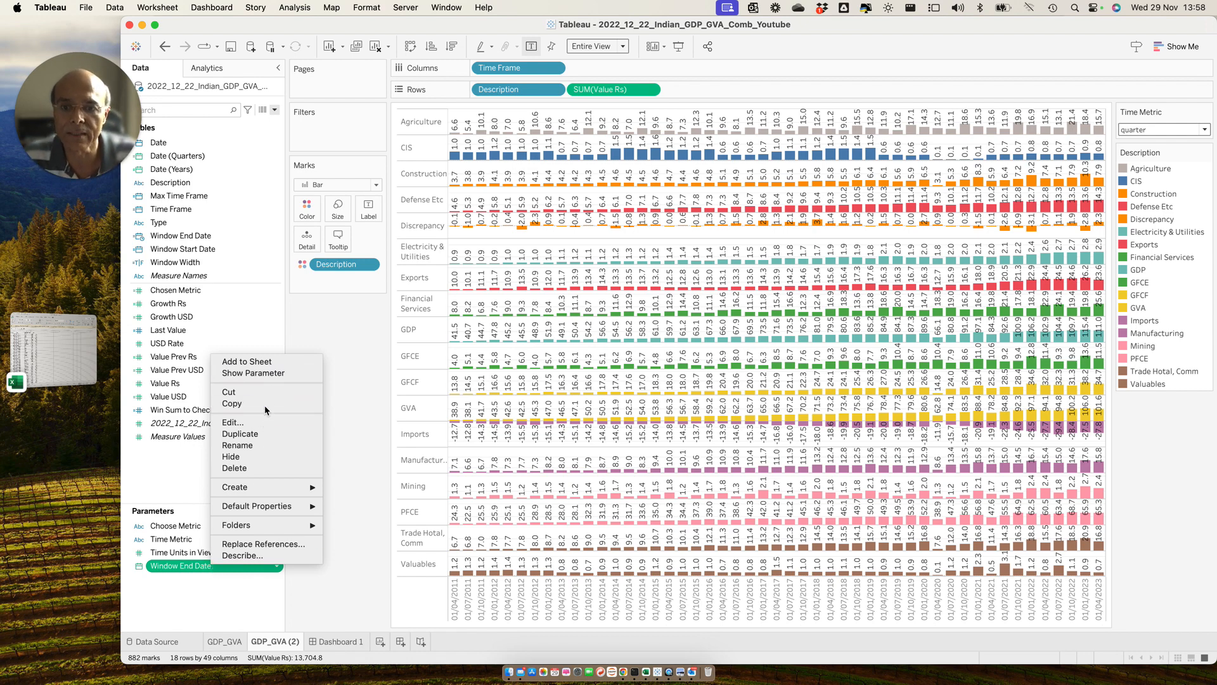
left_click(245, 425)
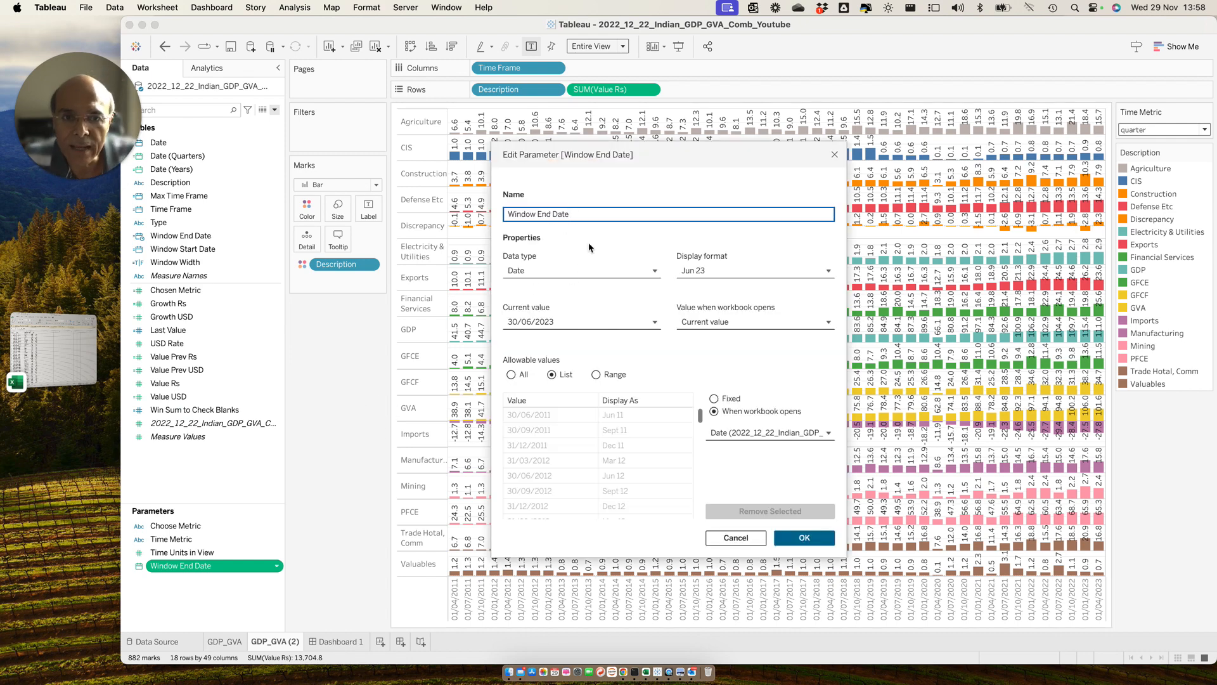
left_click(603, 270)
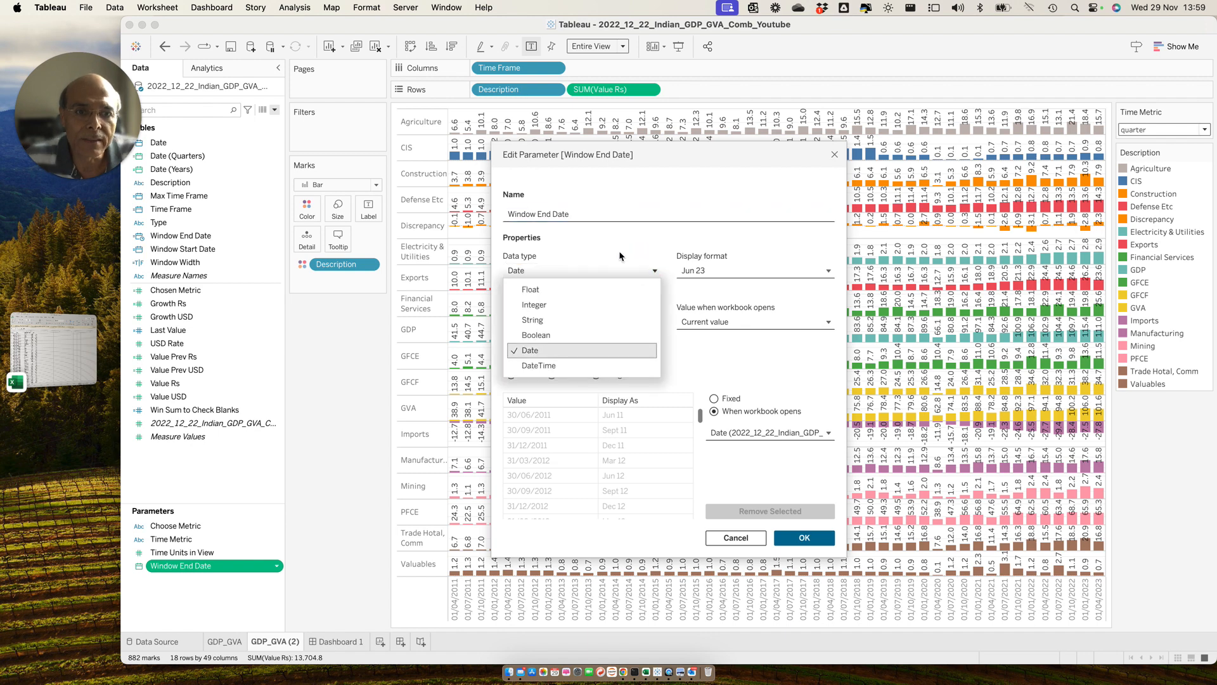
left_click(618, 254)
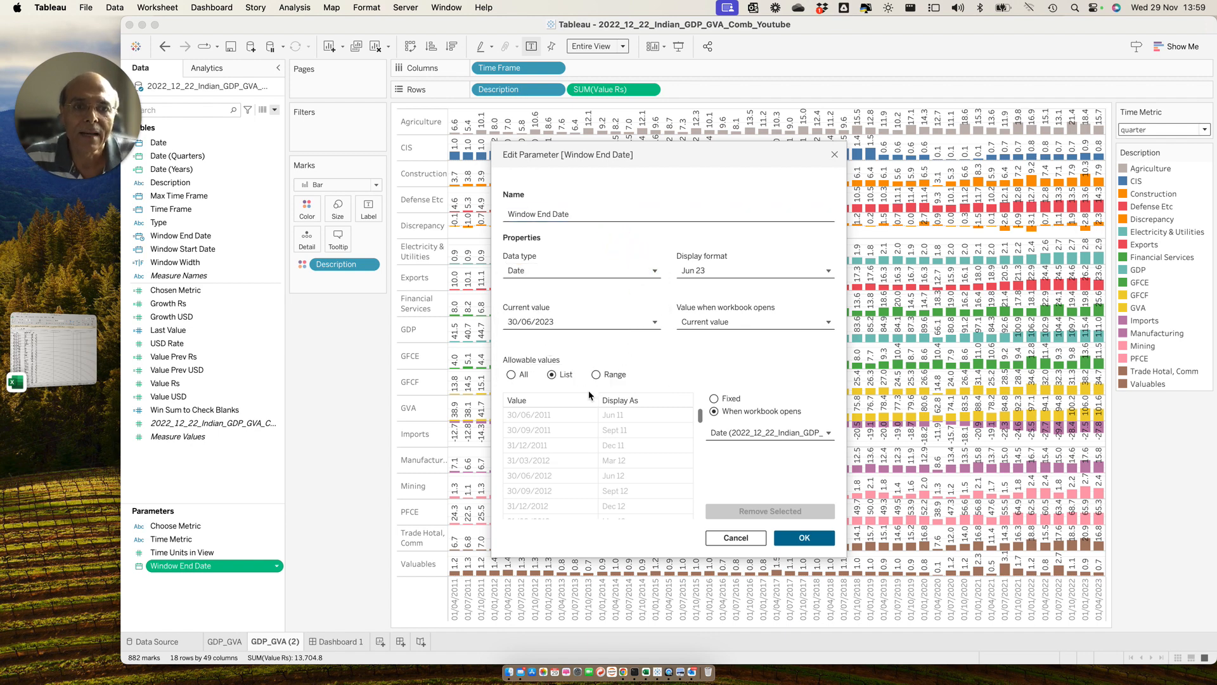
left_click(511, 375)
left_click(551, 375)
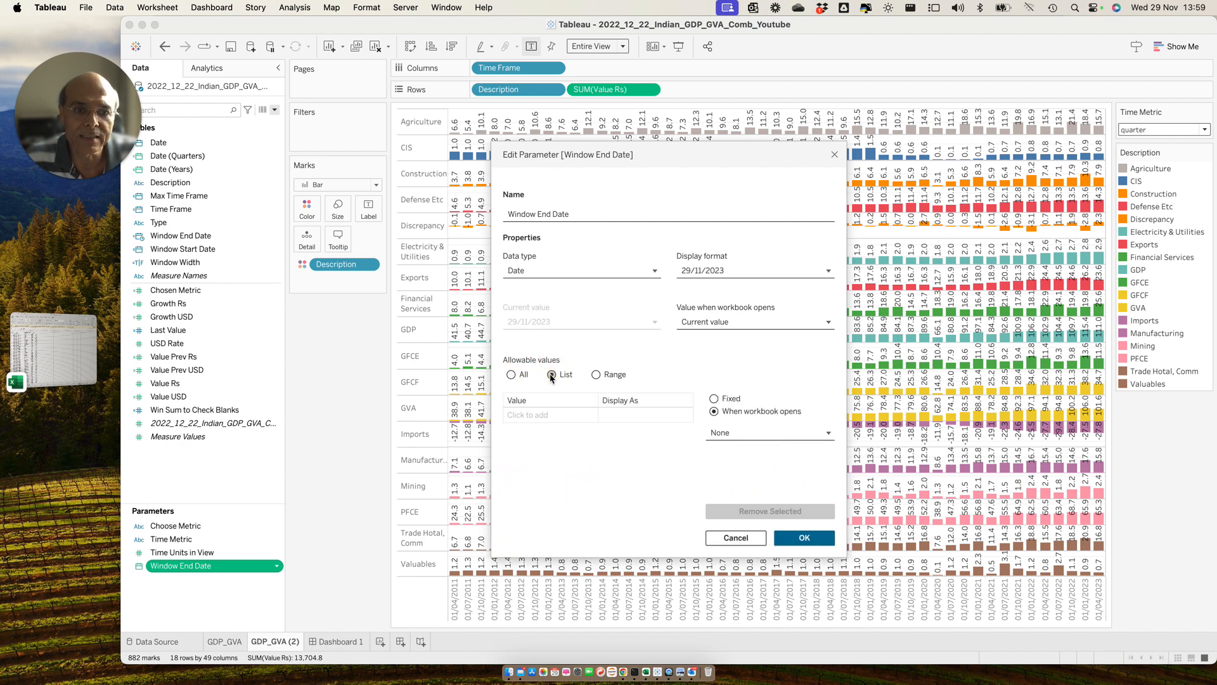
left_click(816, 437)
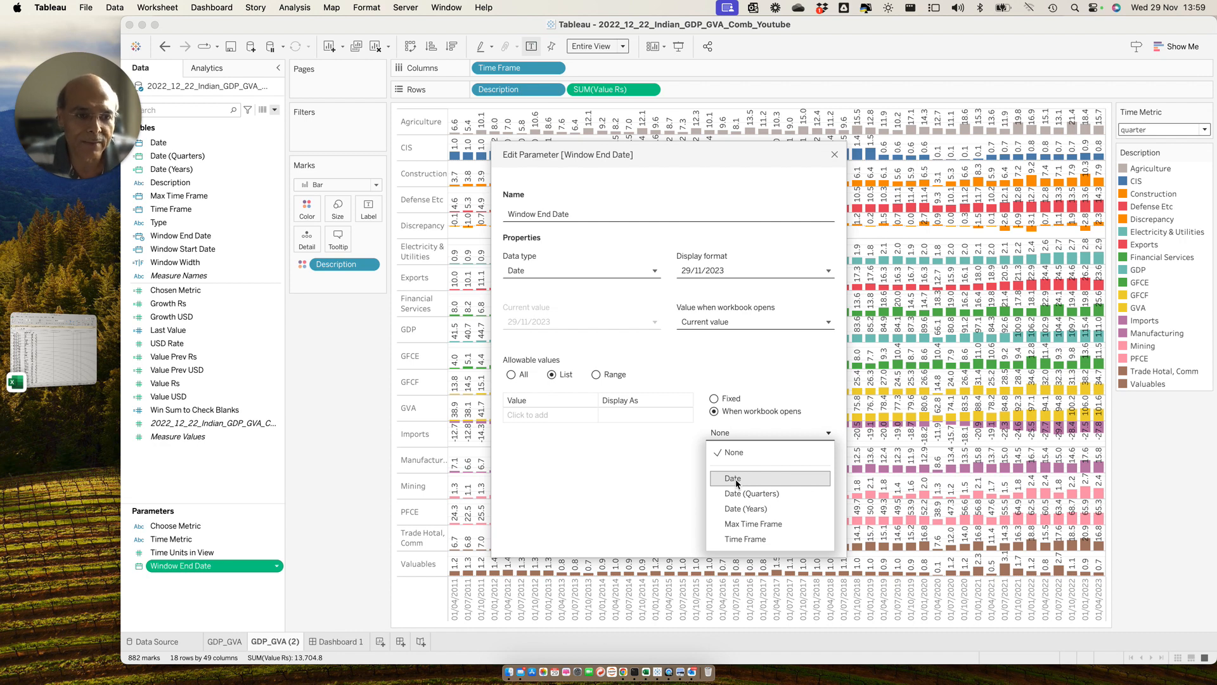
left_click(736, 478)
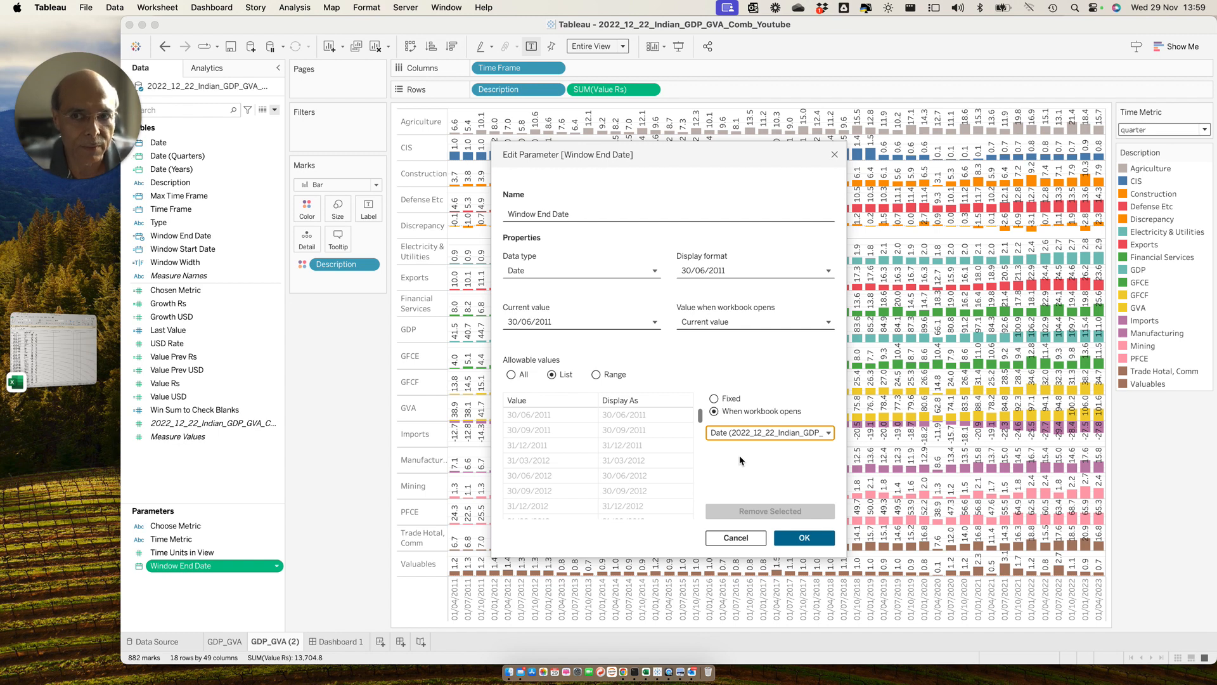
left_click(804, 538)
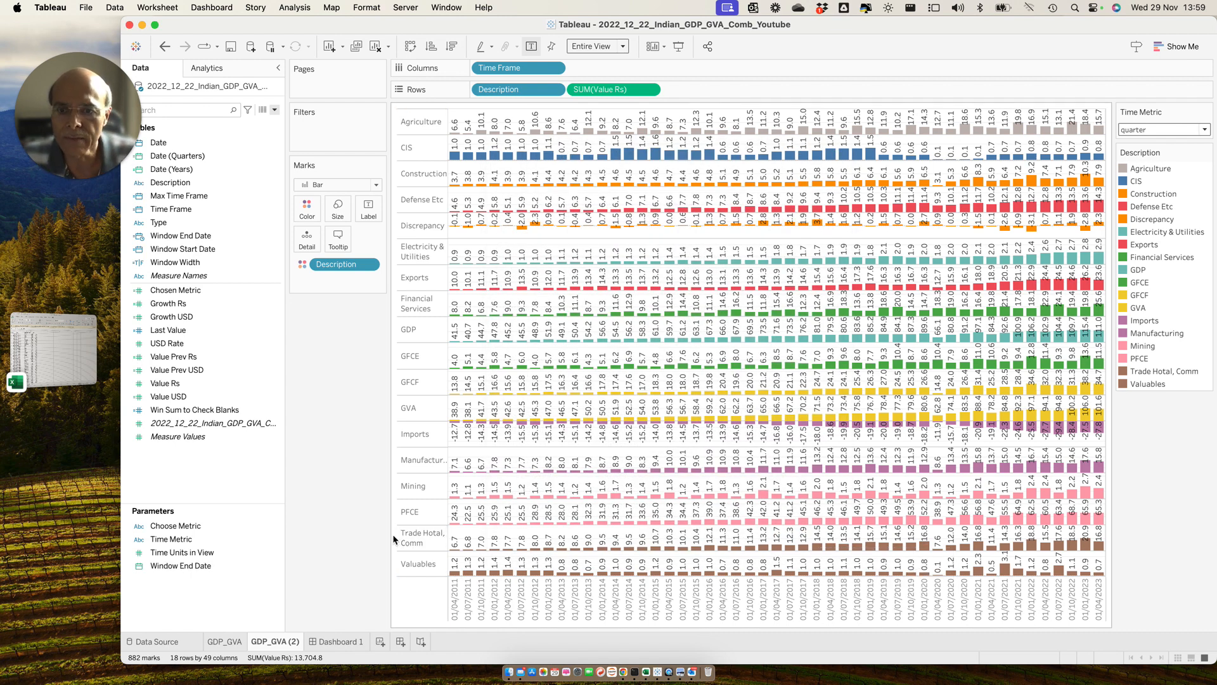
left_click_drag(206, 253, 433, 246)
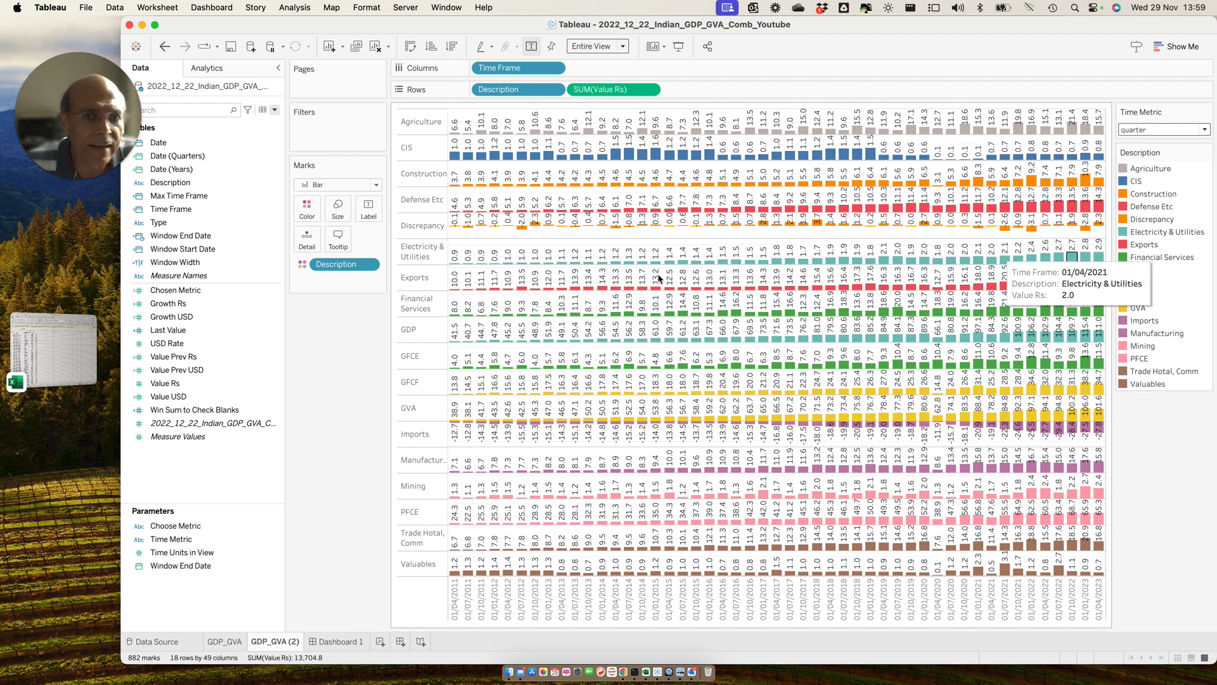
left_click(179, 250)
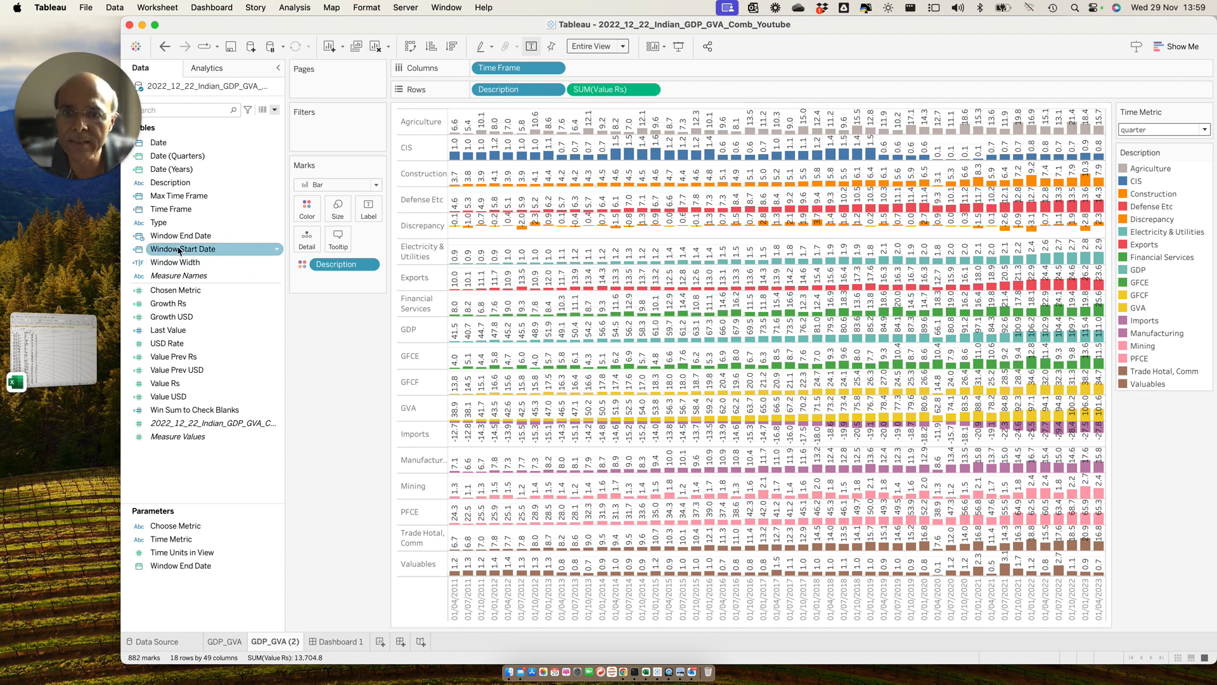
right_click(179, 250)
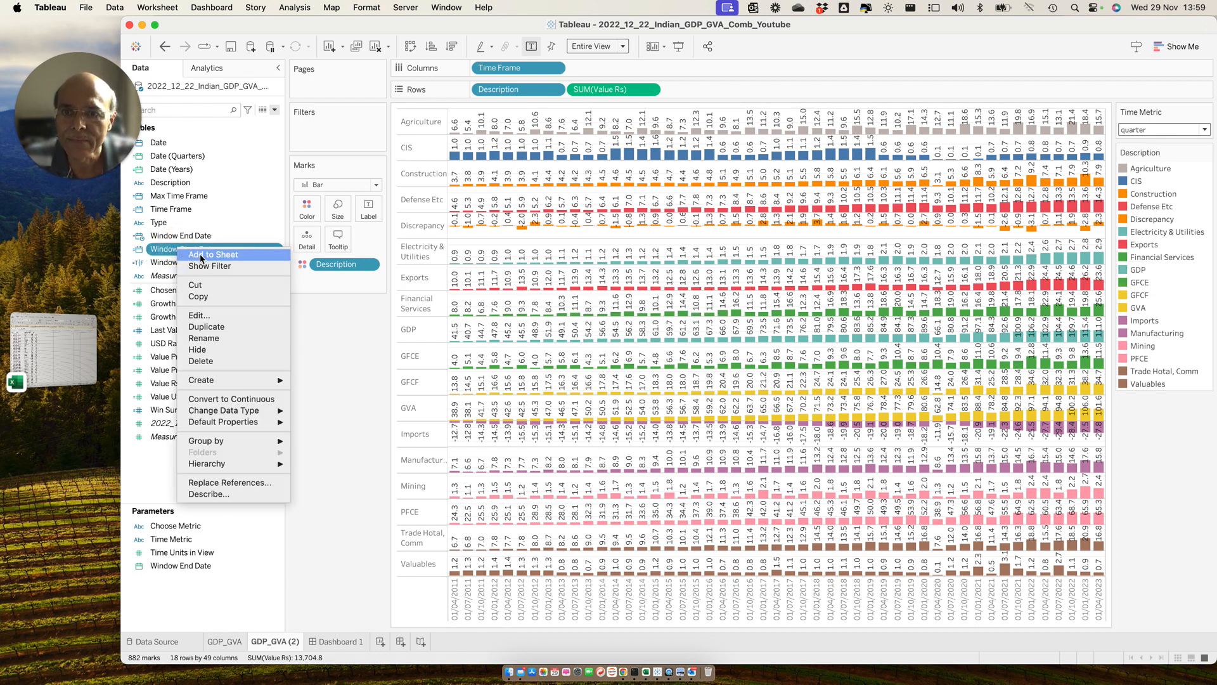
left_click(278, 111)
left_click(276, 111)
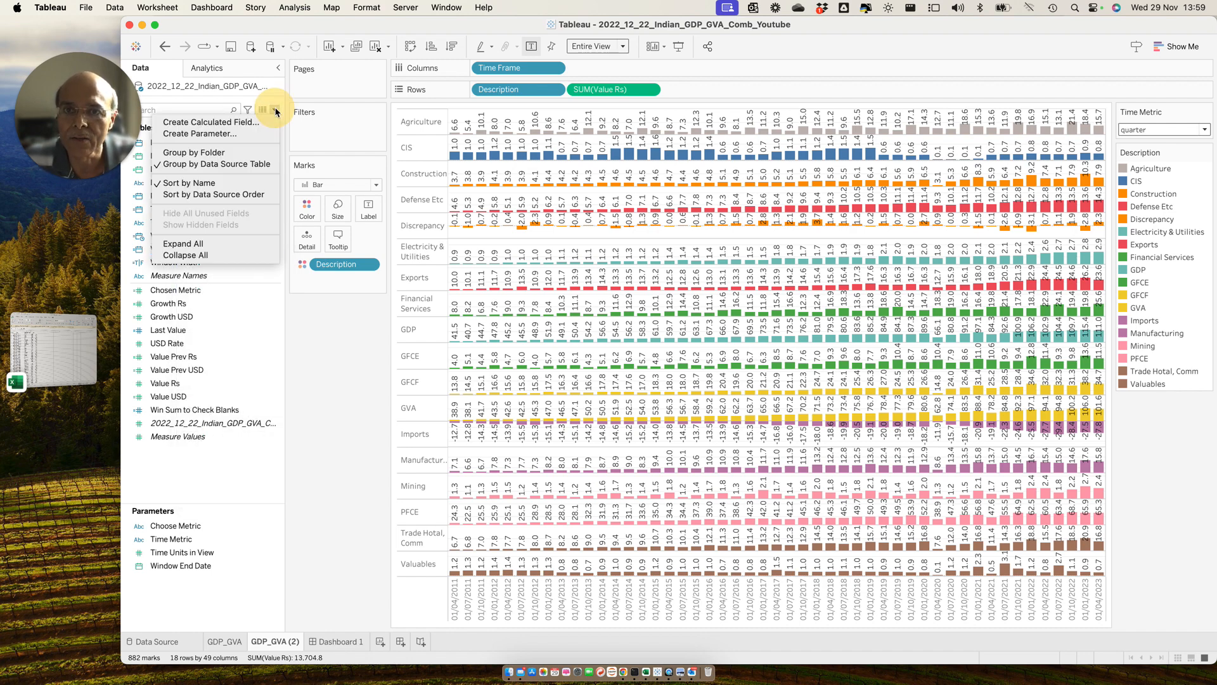
left_click(241, 121)
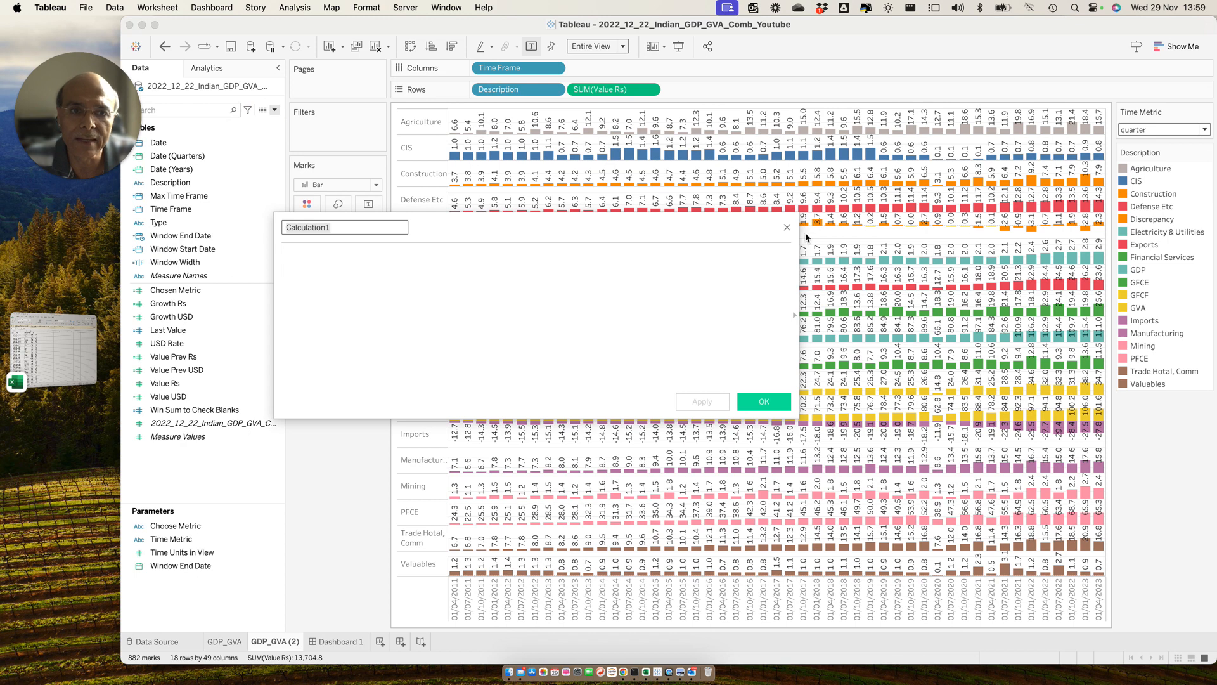
left_click(786, 227)
Step: Open the Window Start Date calculated field and examine its formula
left_click(208, 248)
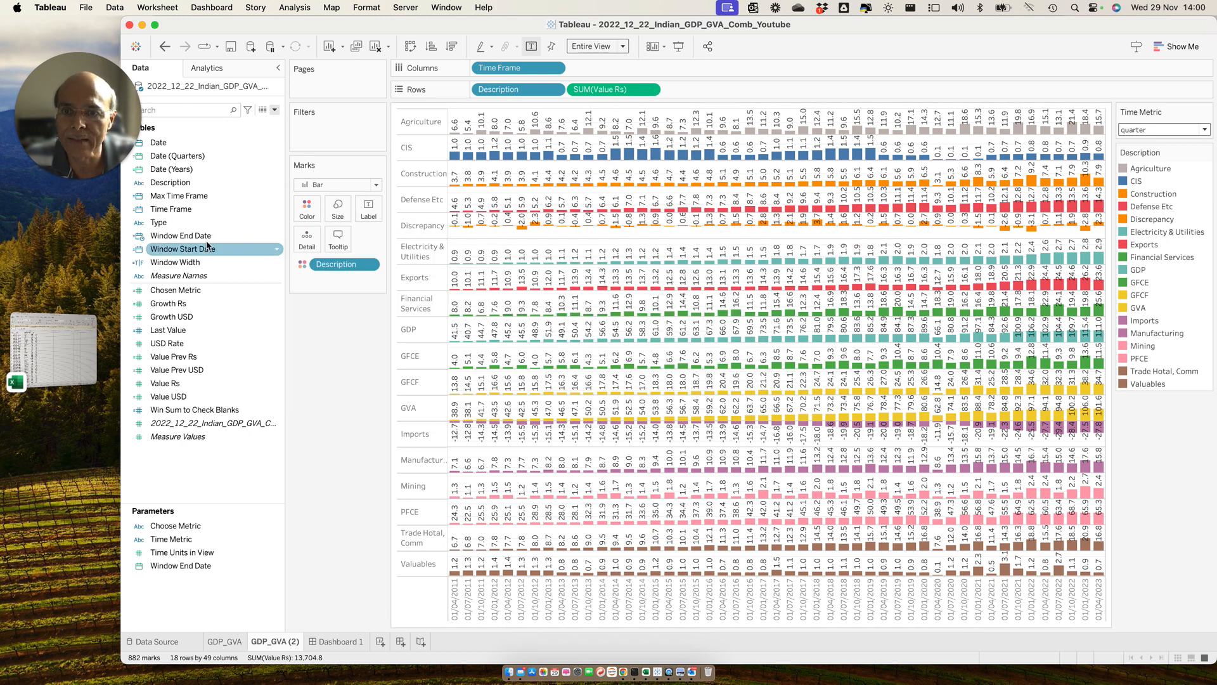
right_click(199, 248)
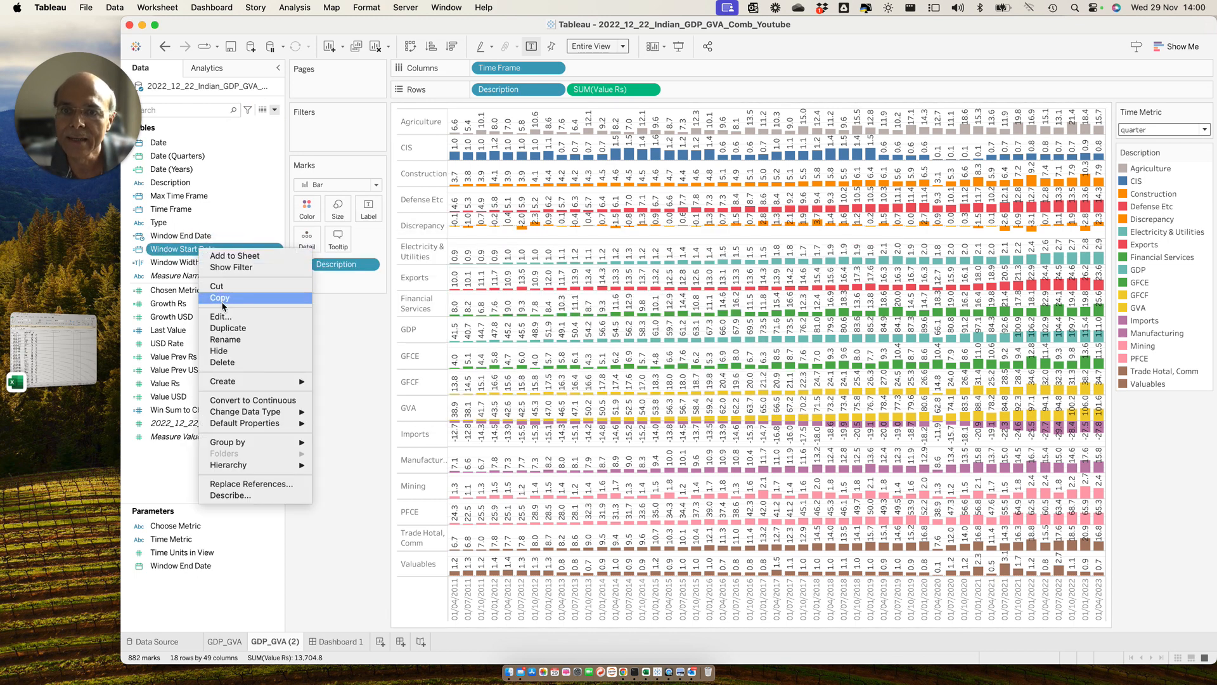
left_click(220, 316)
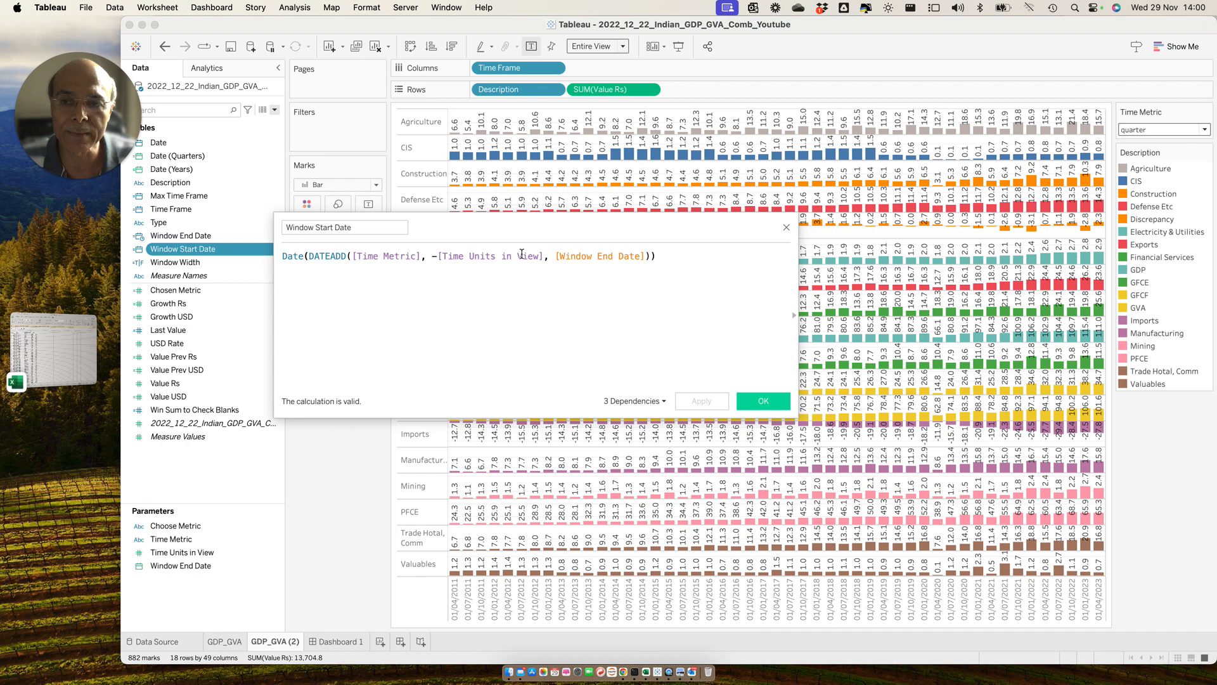
Step: Set the Time Units in View parameter's current value to 12
left_click(183, 554)
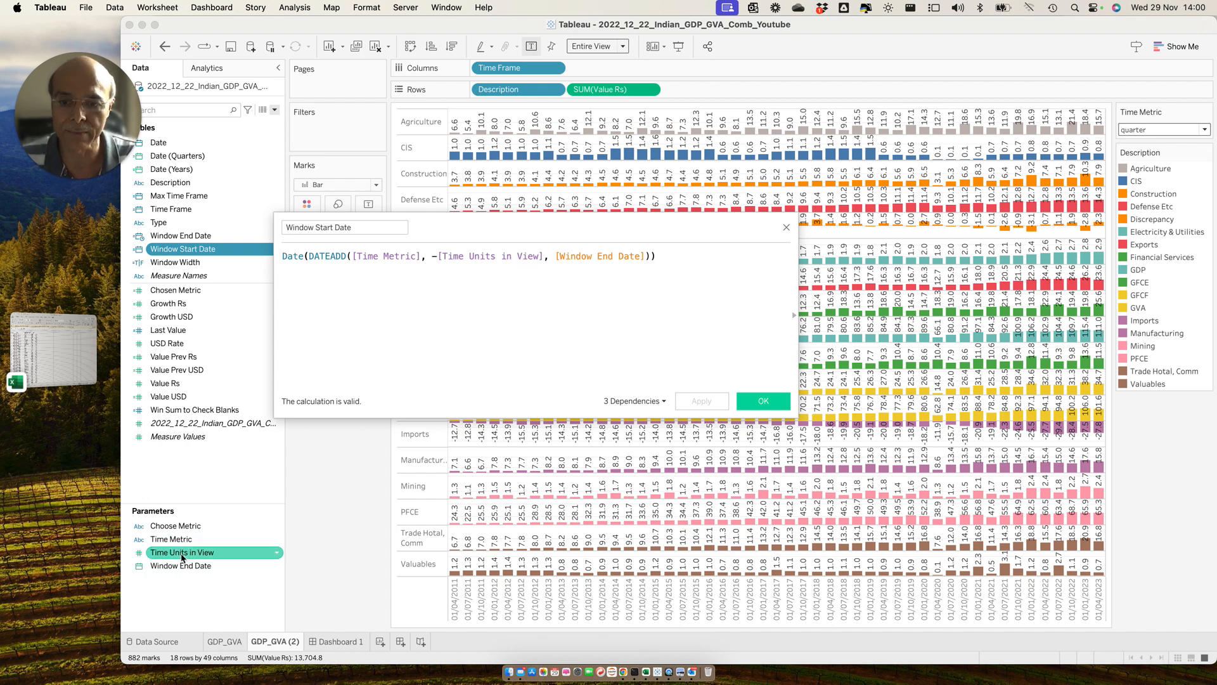
right_click(183, 556)
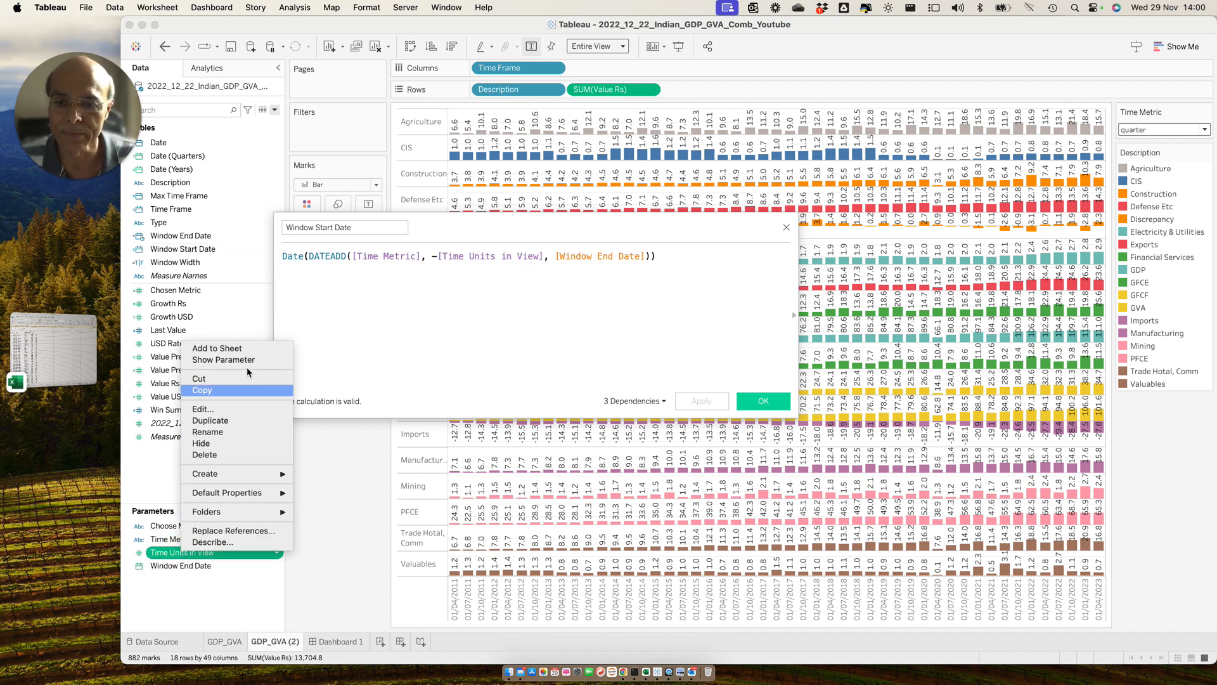
left_click(214, 409)
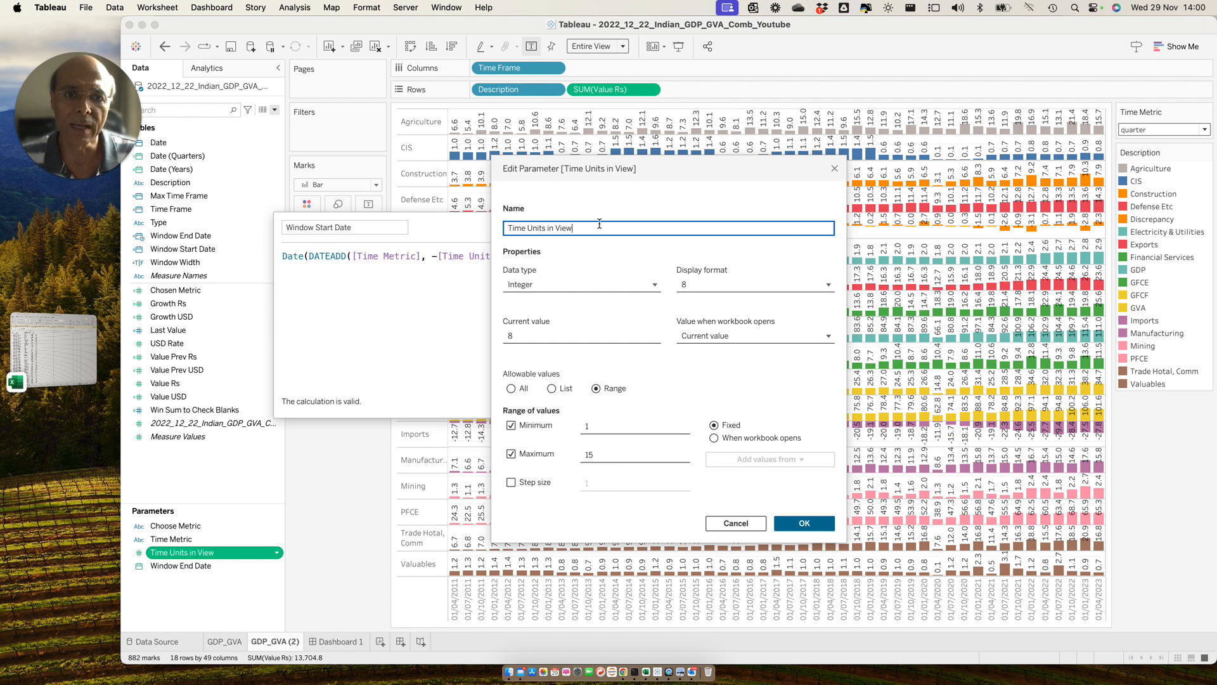
left_click(535, 285)
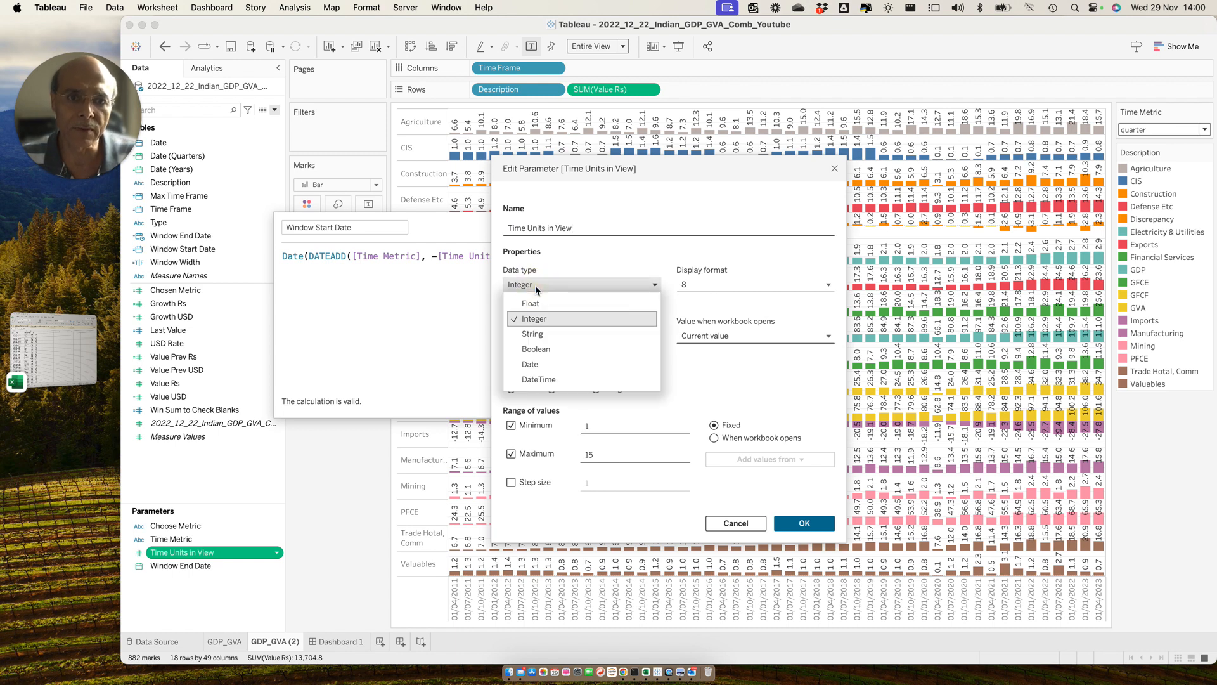
left_click(570, 265)
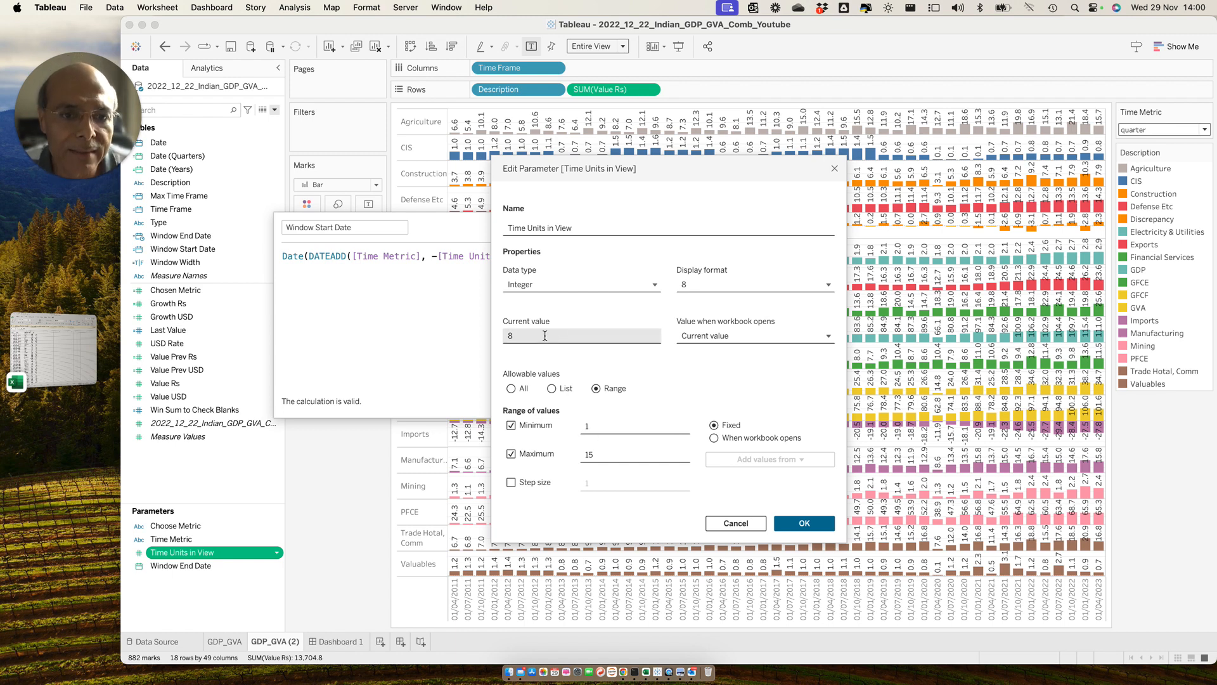
left_click(522, 334)
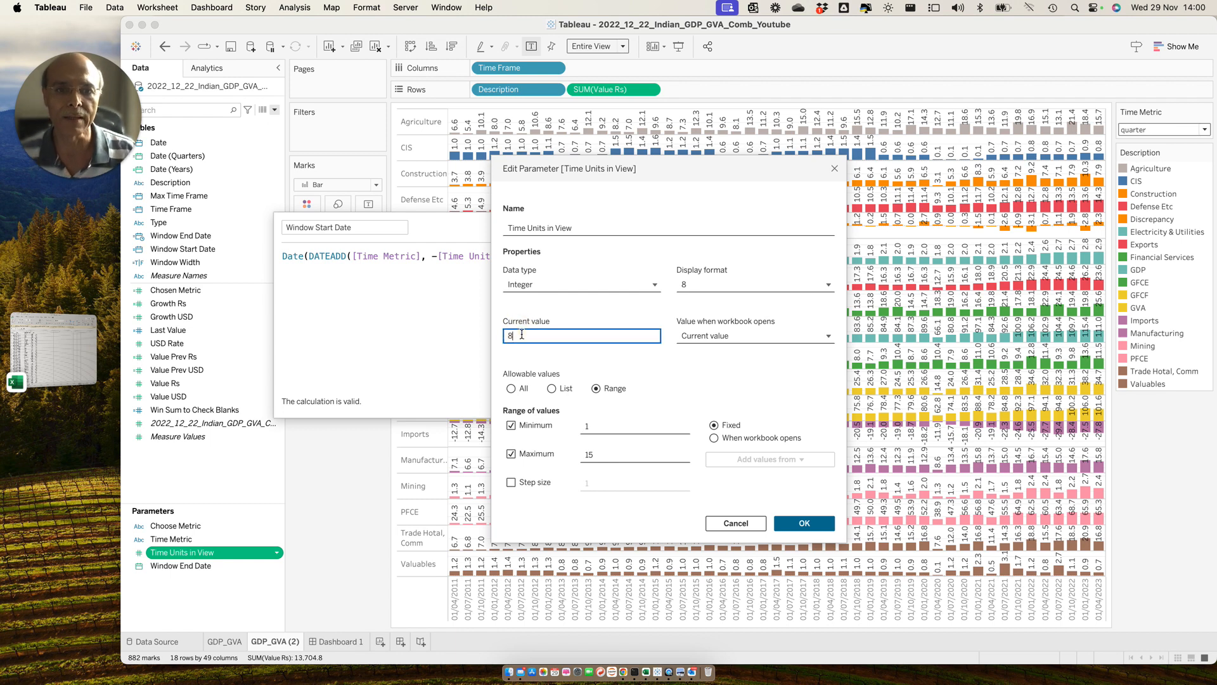
type("12")
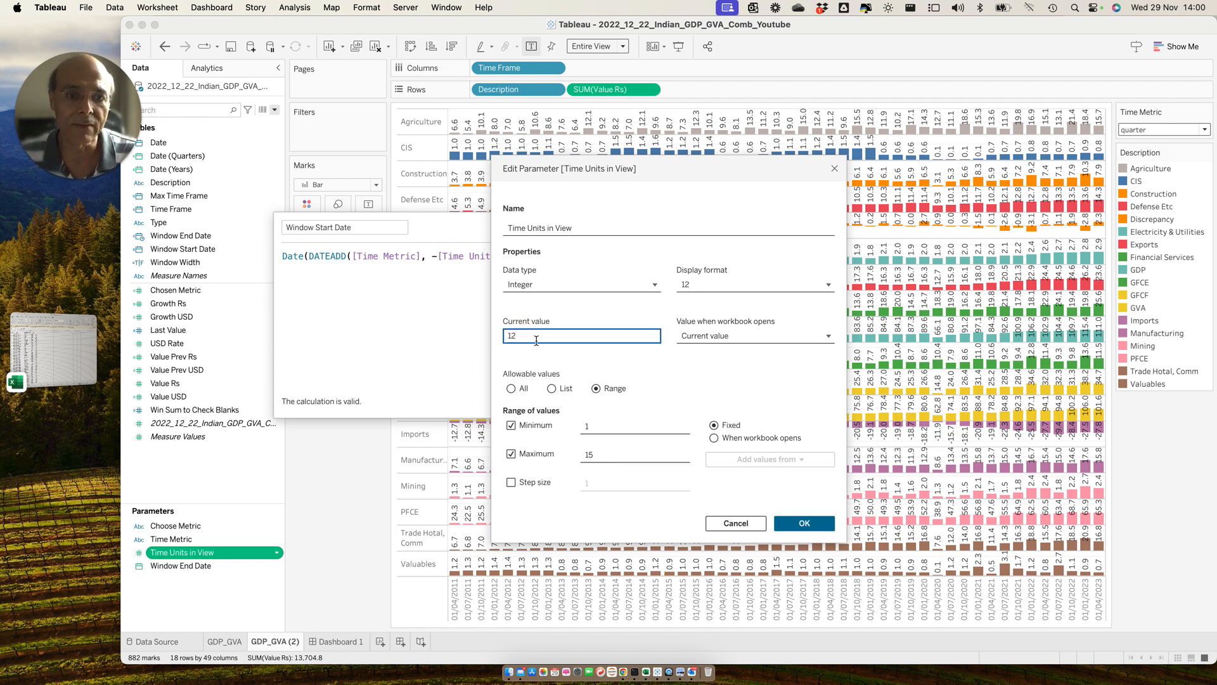
left_click(607, 360)
left_click(793, 523)
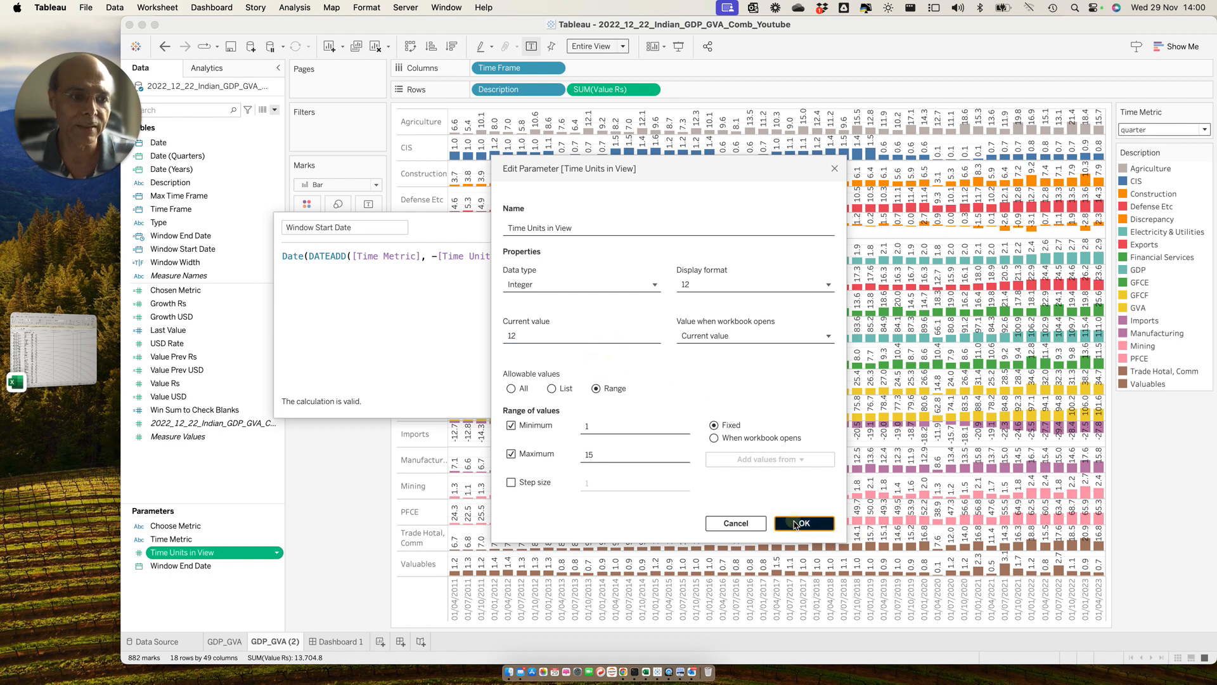
Step: Examine the DATEADD arguments in the Window Start Date formula
left_click(569, 287)
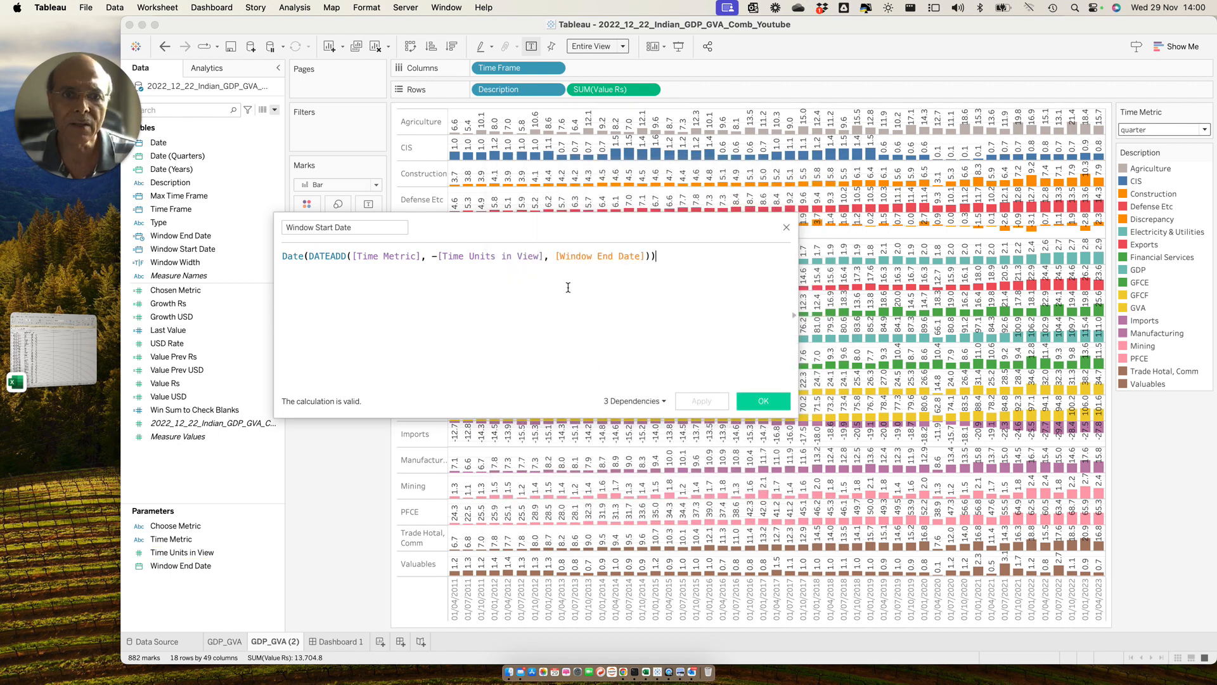
left_click(591, 256)
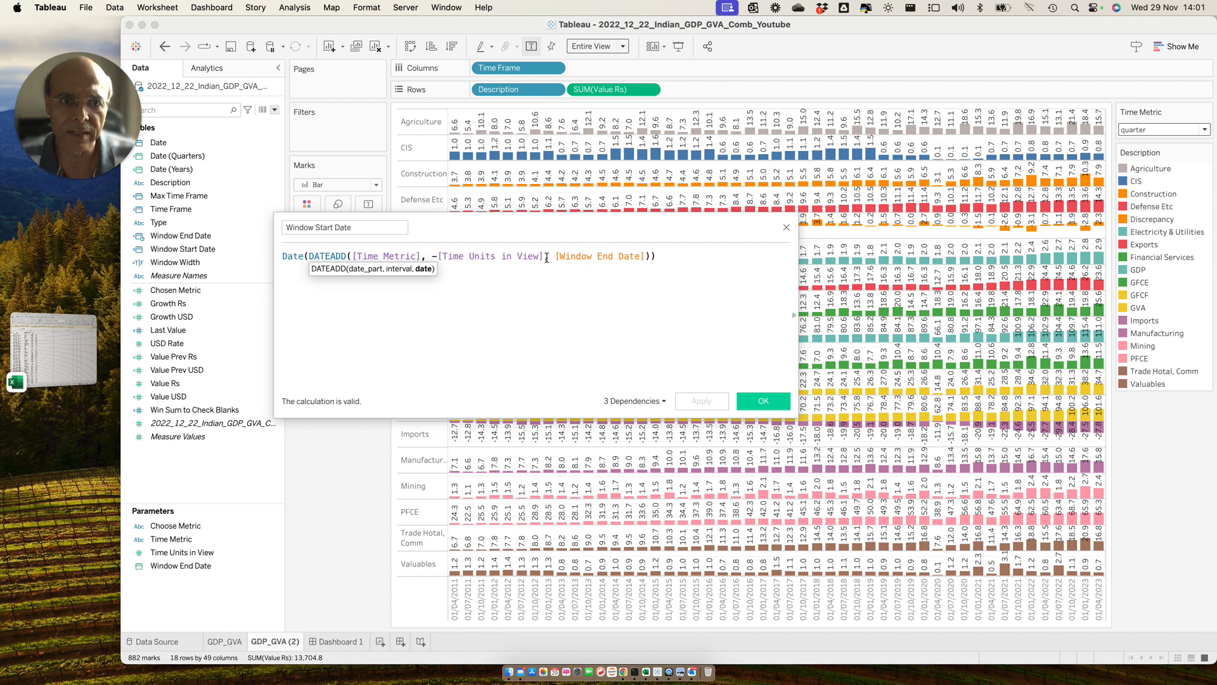
left_click(466, 330)
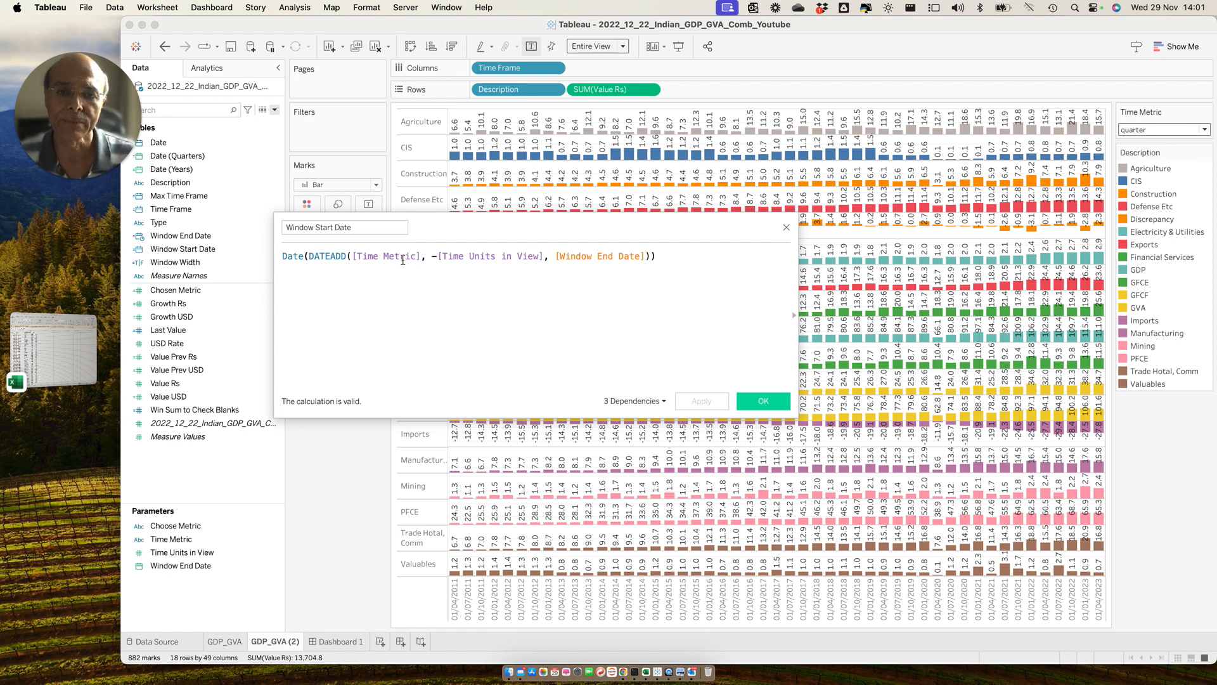
Step: Set the Time Metric parameter to year
left_click(1205, 131)
left_click(1144, 153)
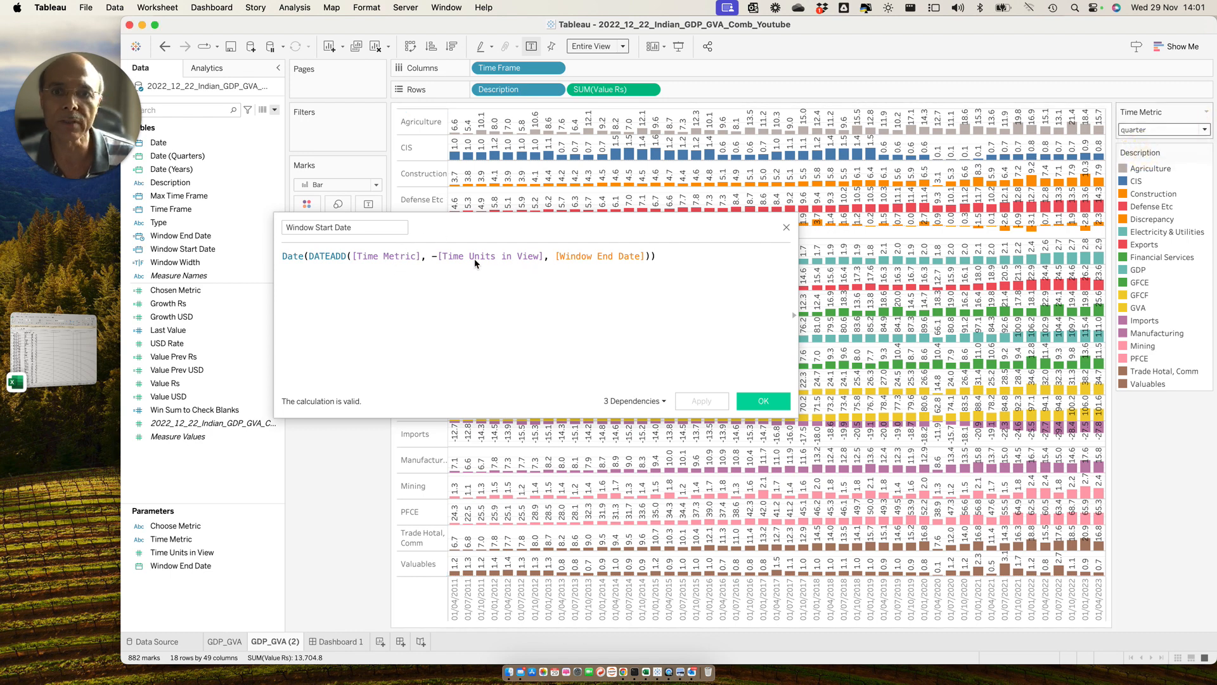
left_click(1206, 134)
left_click(1163, 151)
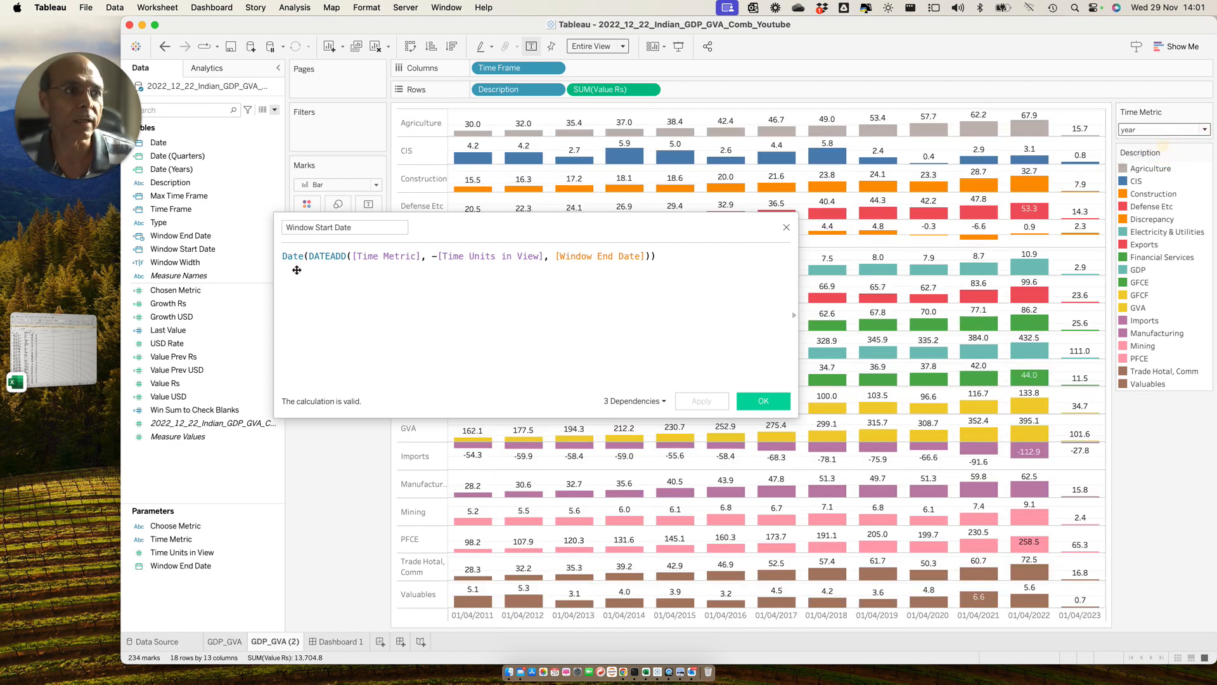
Step: Look up DATEADD in the calculation editor's function reference by searching for Date, and close the Window Start Date formula unchanged
left_click(394, 257)
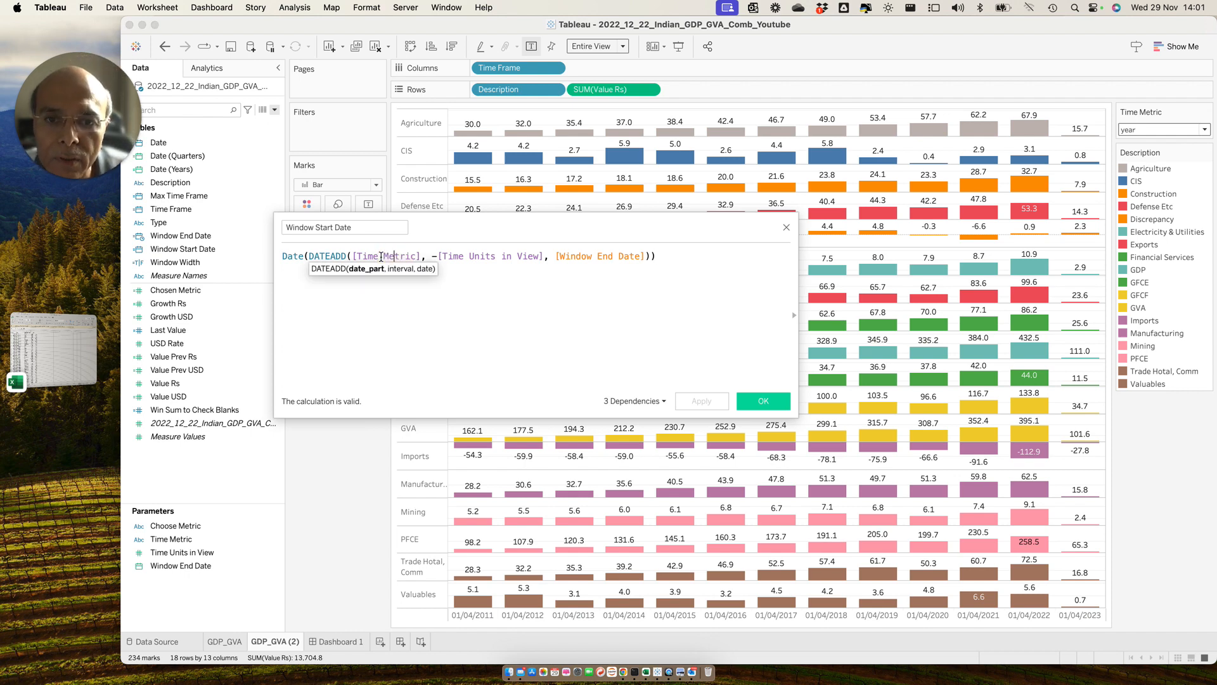
left_click(794, 315)
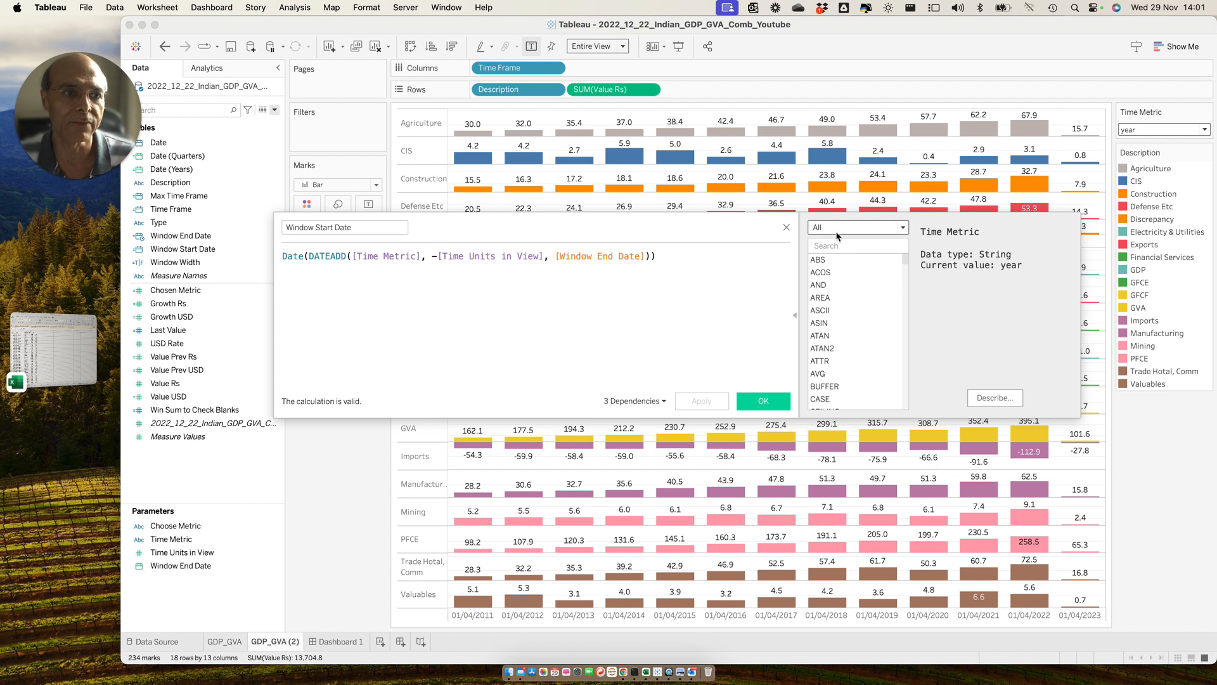
type("Date")
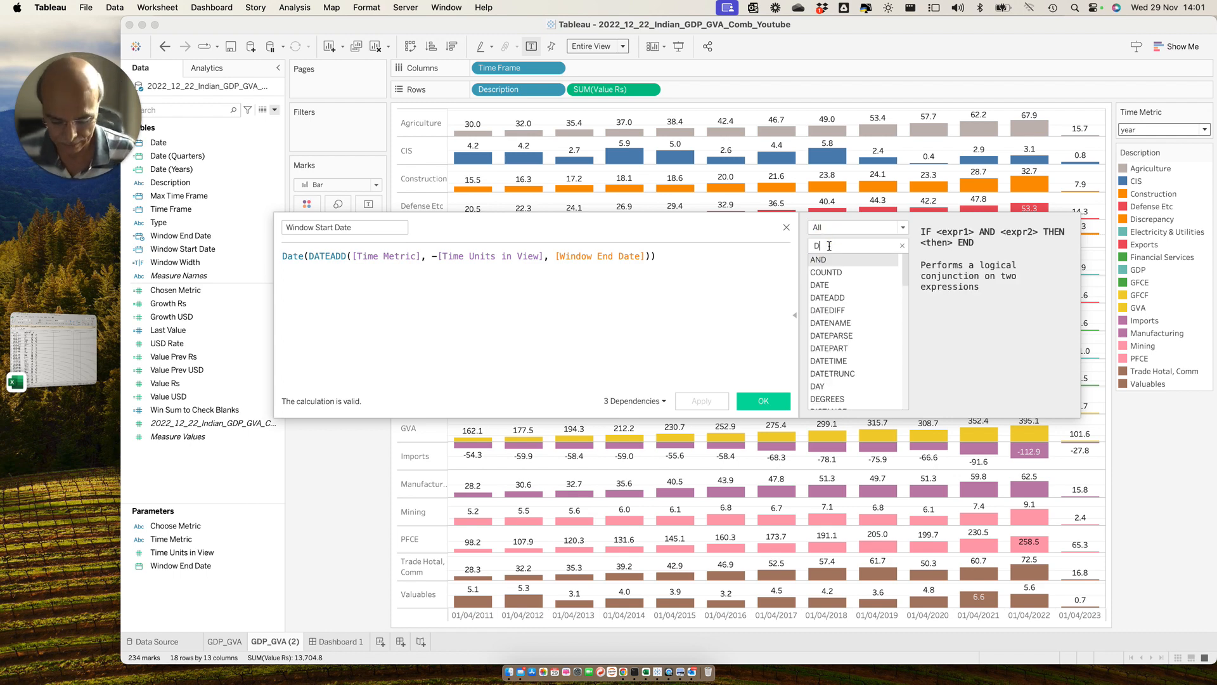
left_click(828, 272)
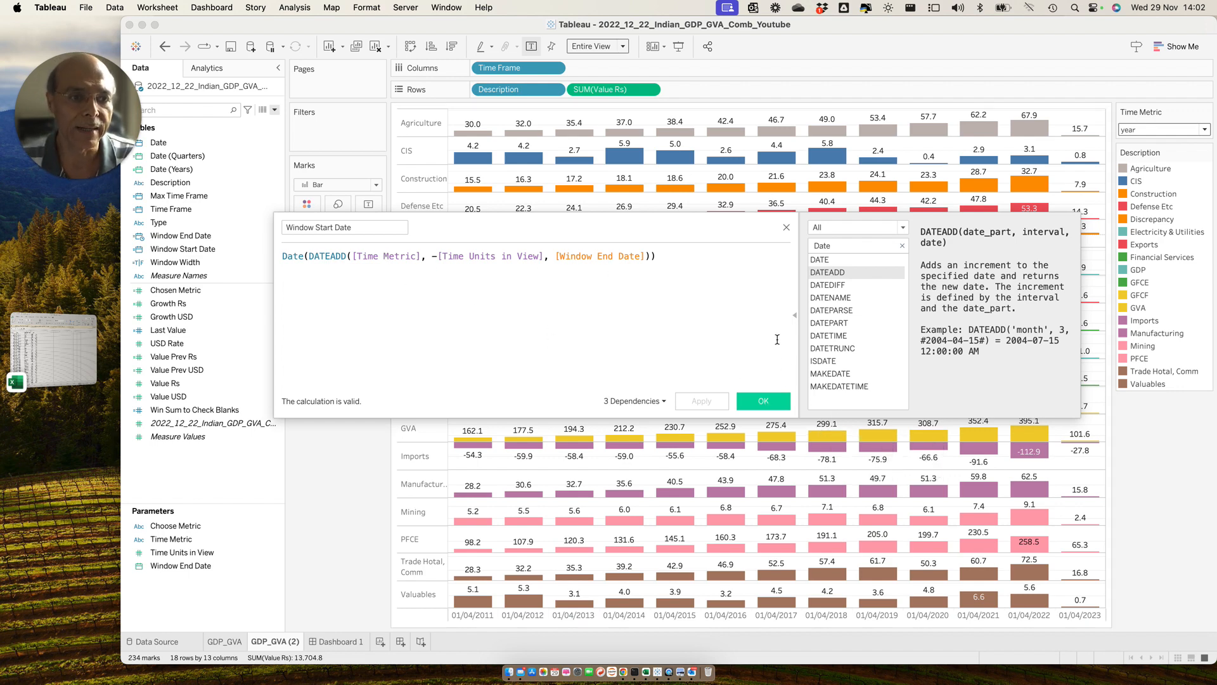
left_click(786, 227)
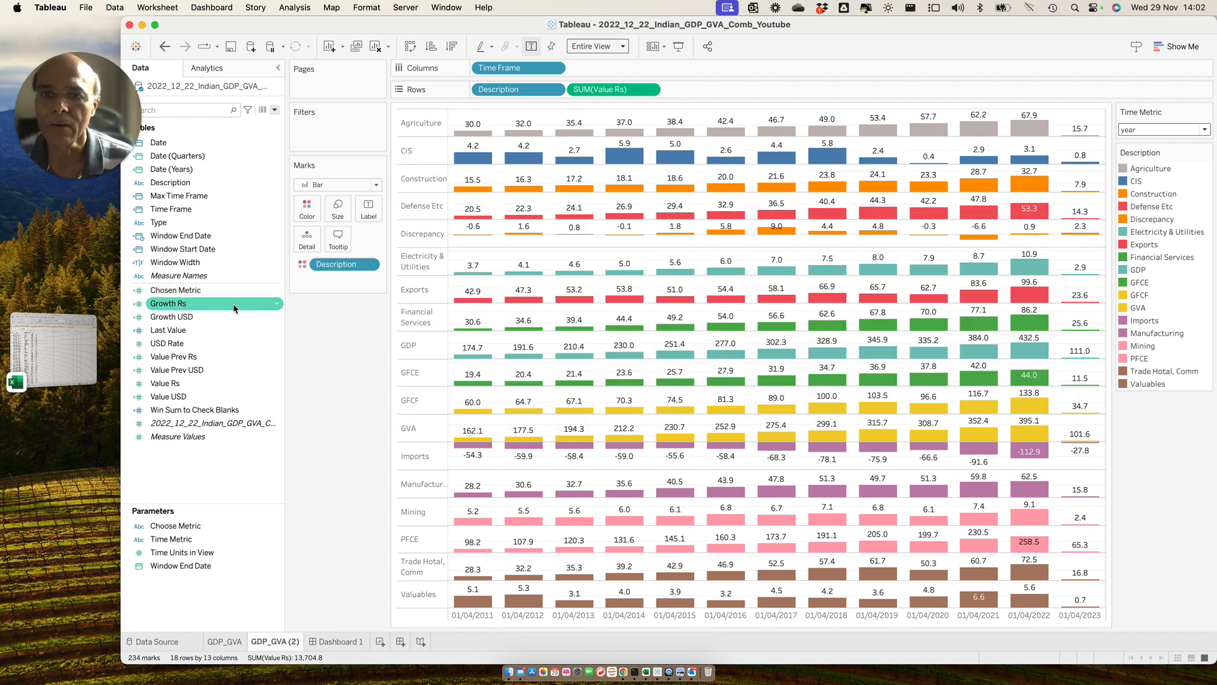
Step: Review the Window Width calculated field's formula, moving the editor clear of the chart, and close it
right_click(182, 264)
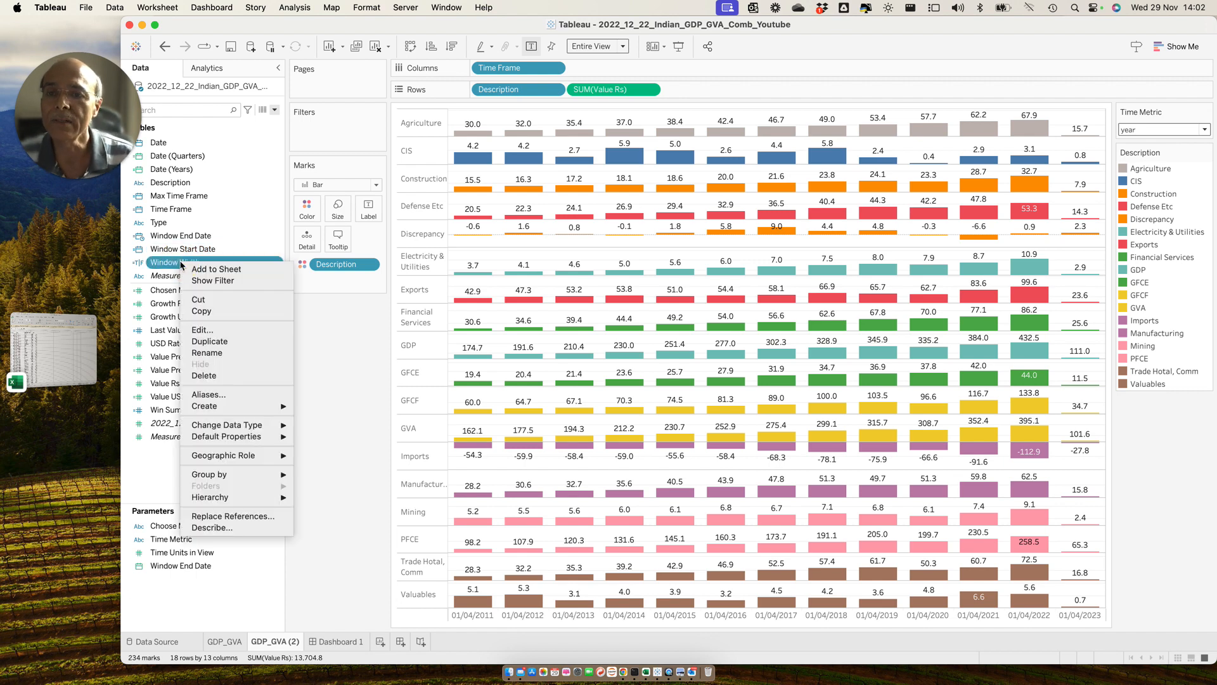
left_click(206, 330)
left_click_drag(439, 239, 396, 459)
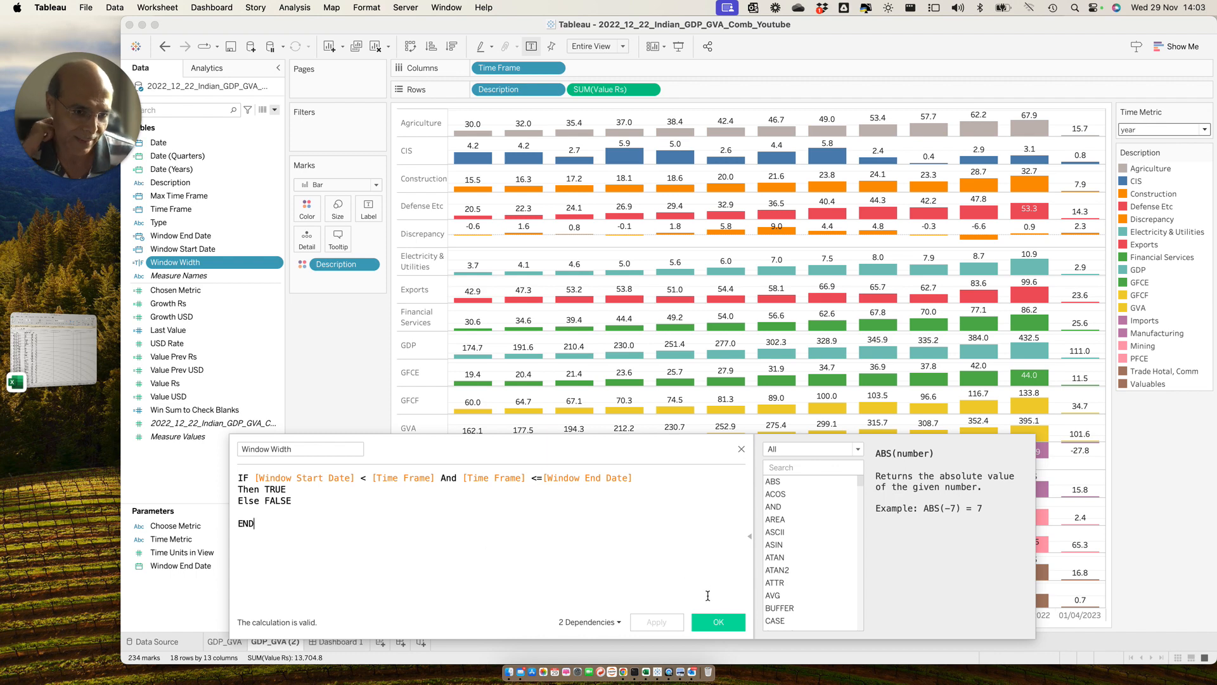
left_click(719, 622)
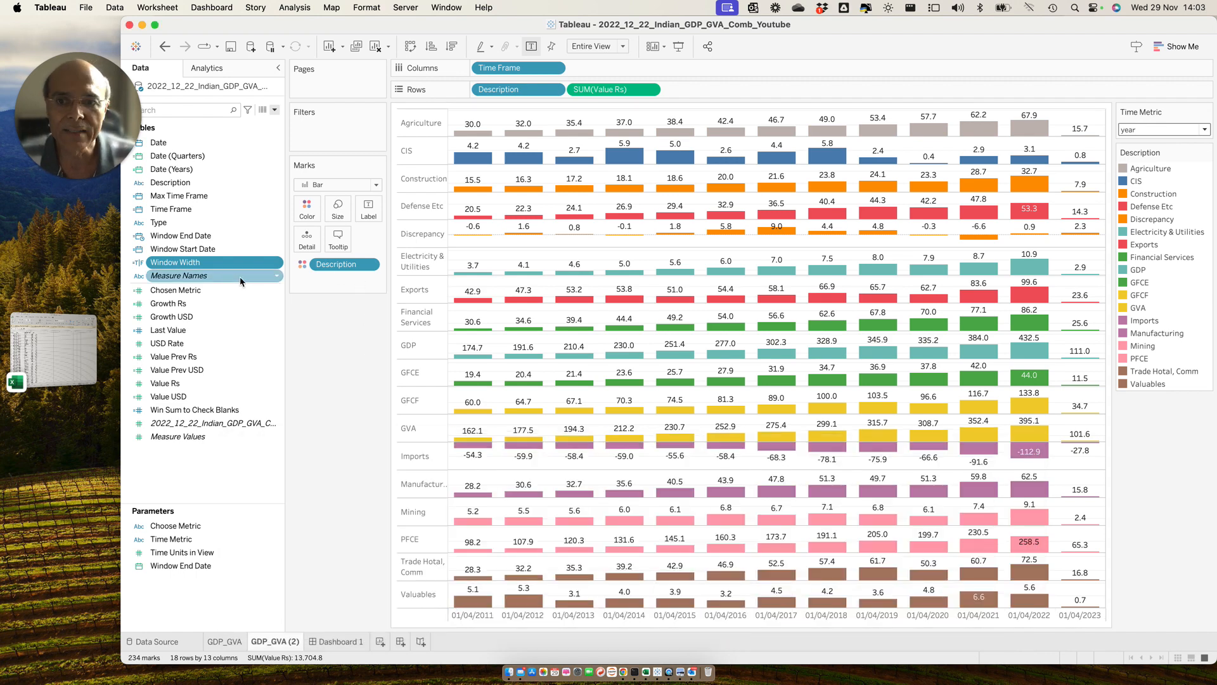
Step: Filter the worksheet by the Window Width field, keeping only True
left_click_drag(184, 262, 318, 146)
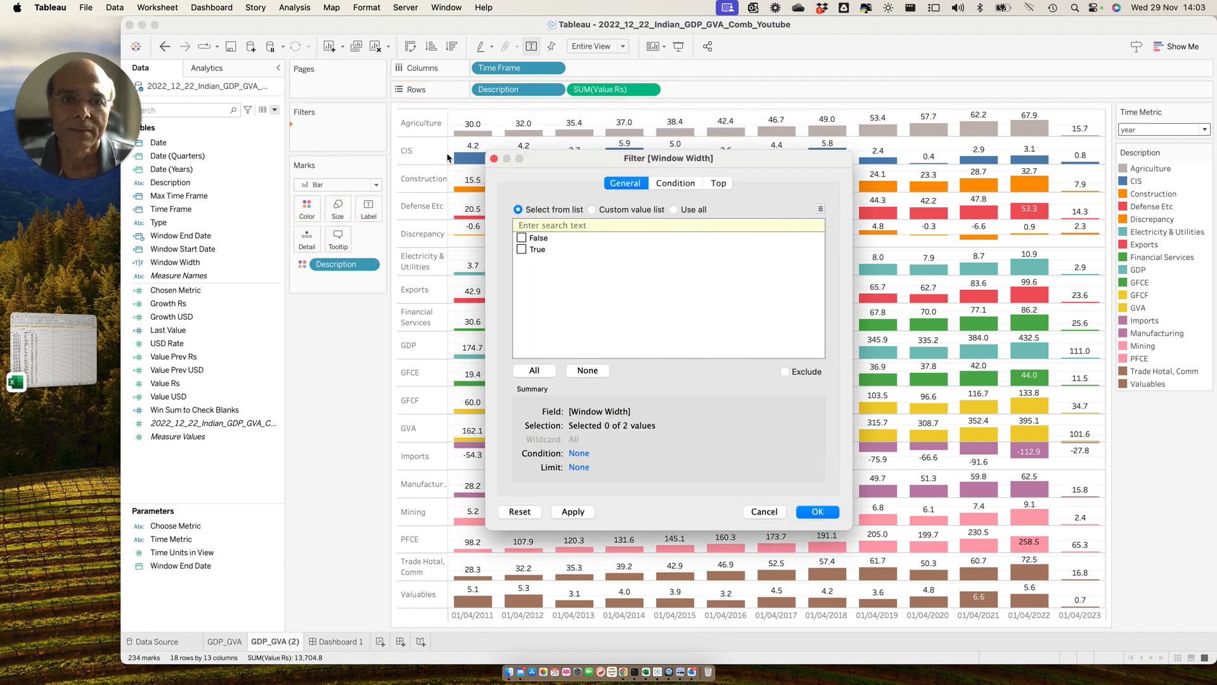
left_click(522, 250)
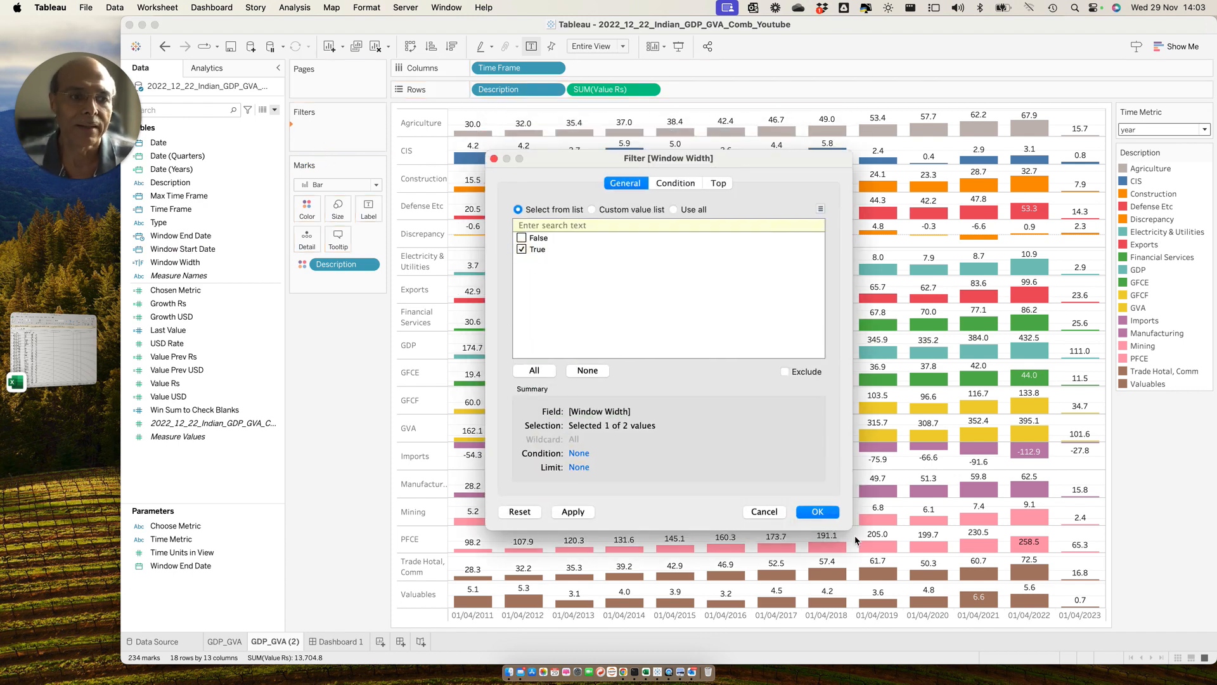
left_click(824, 515)
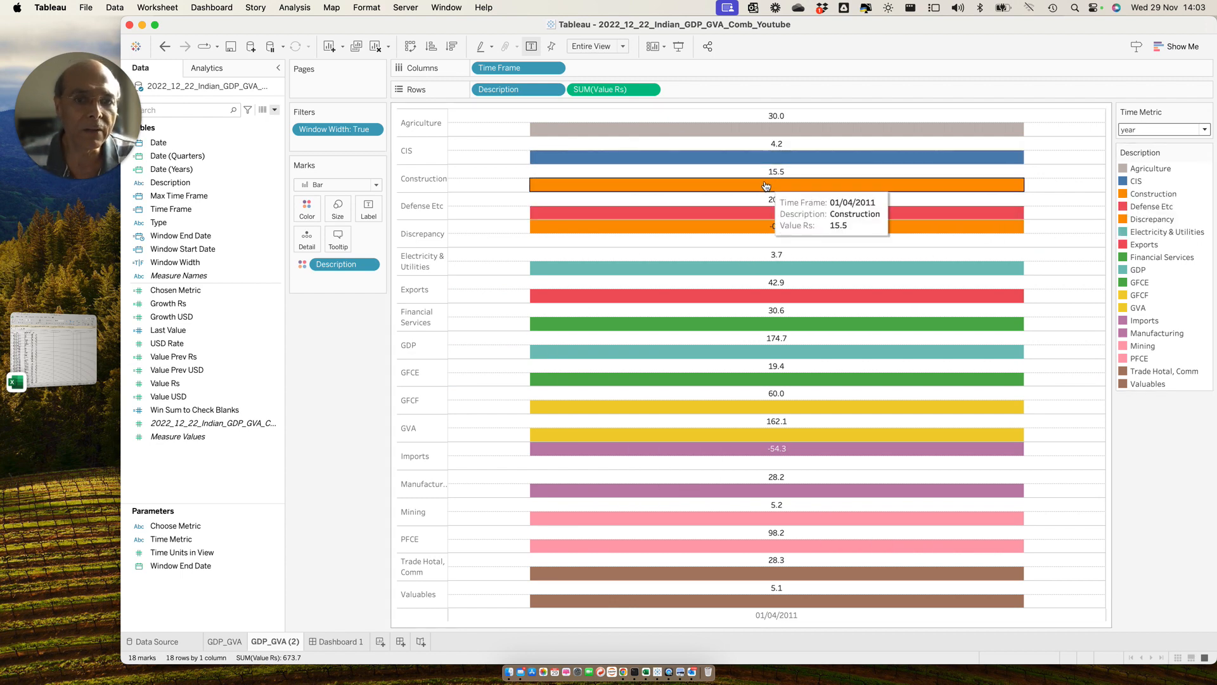
Step: Show the Window End Date parameter control on the worksheet
left_click(190, 568)
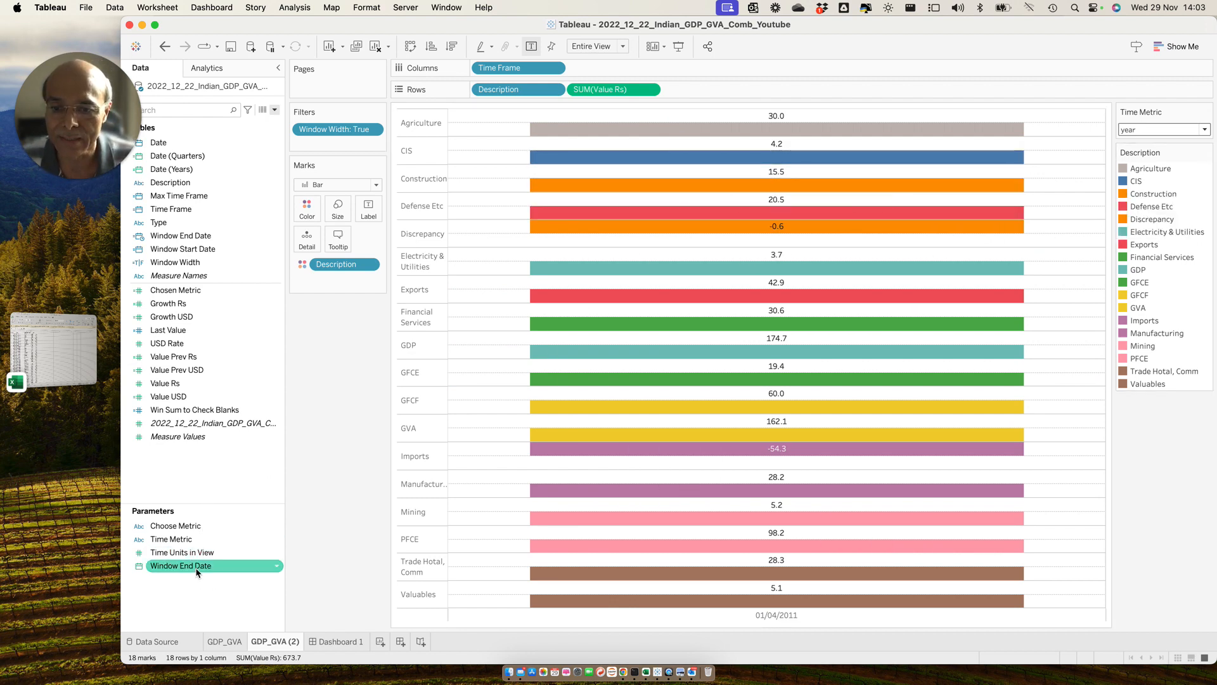
right_click(195, 565)
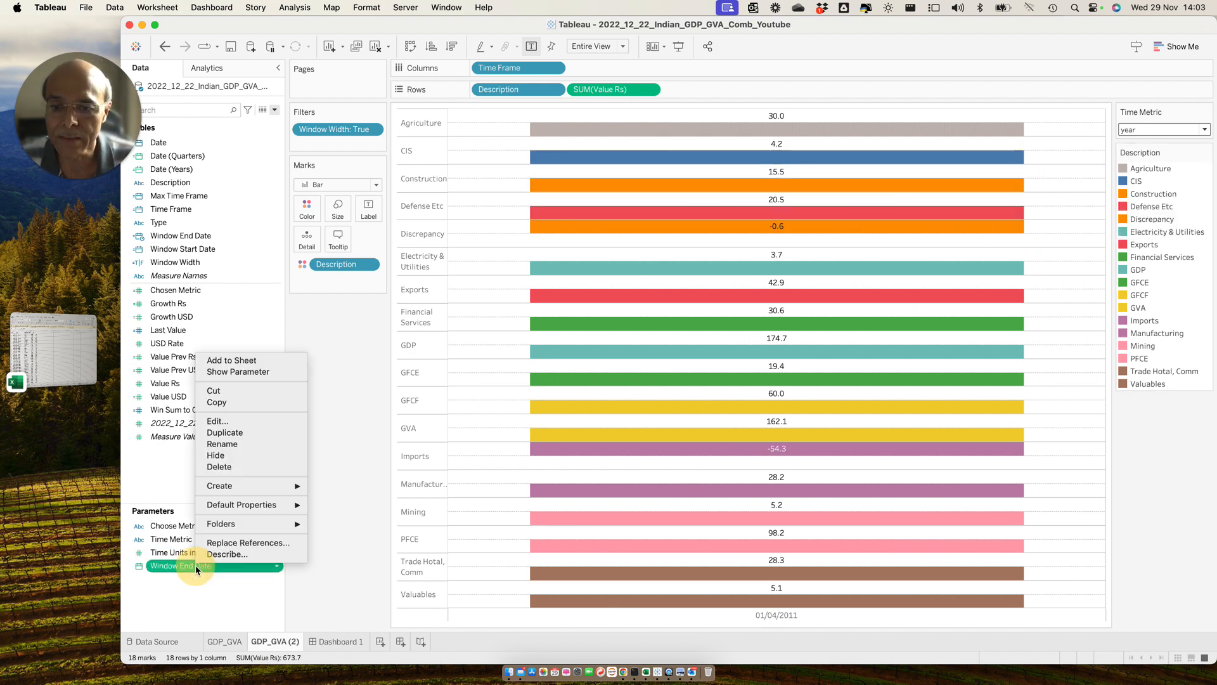
left_click(247, 371)
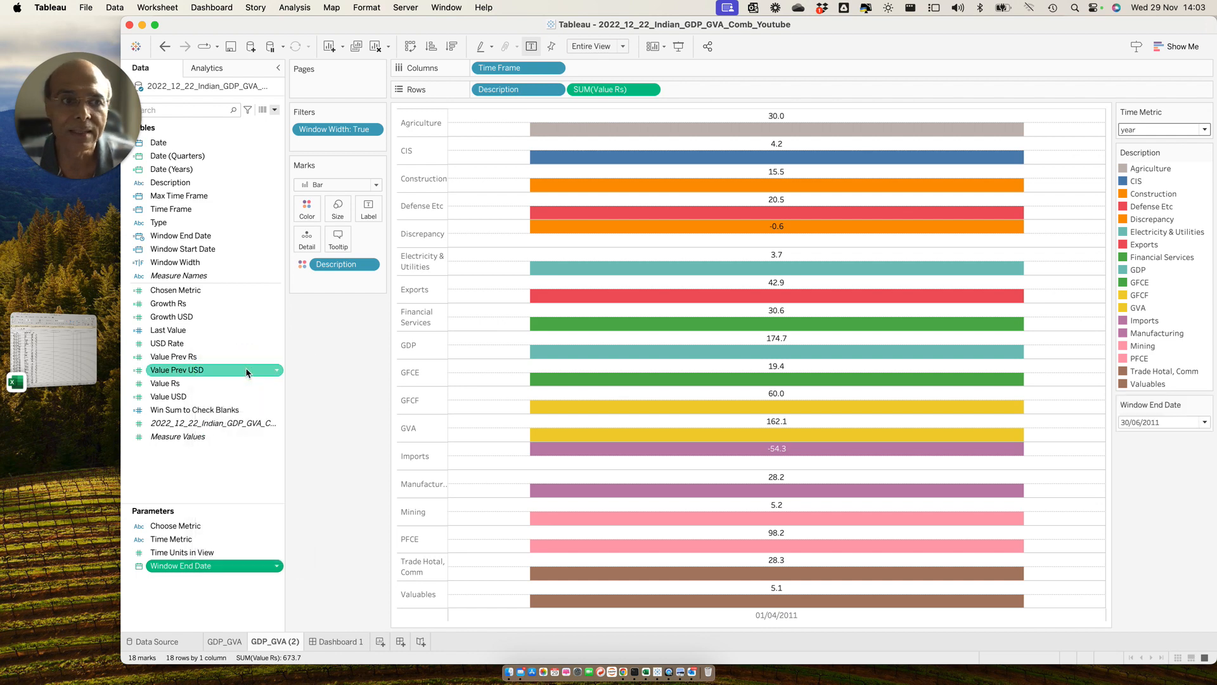
Step: Turn the Window End Date control into a slider, widen its side area, and set the end date to 30/06/2023
left_click(1207, 405)
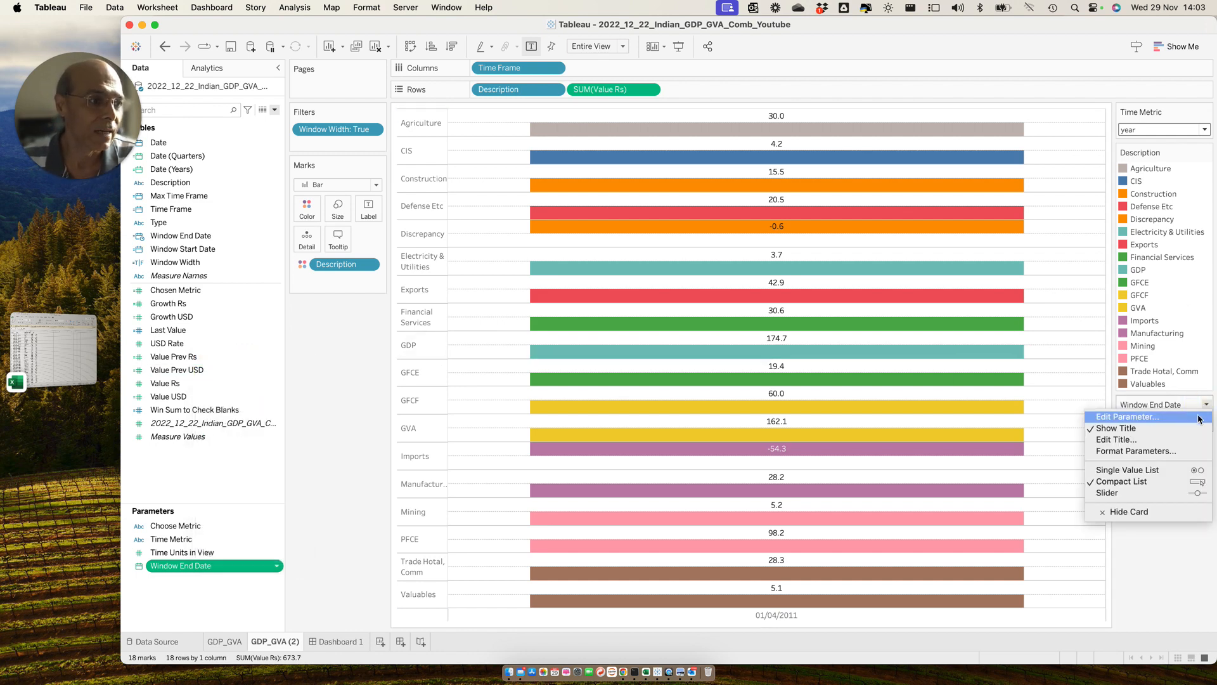
left_click(1145, 493)
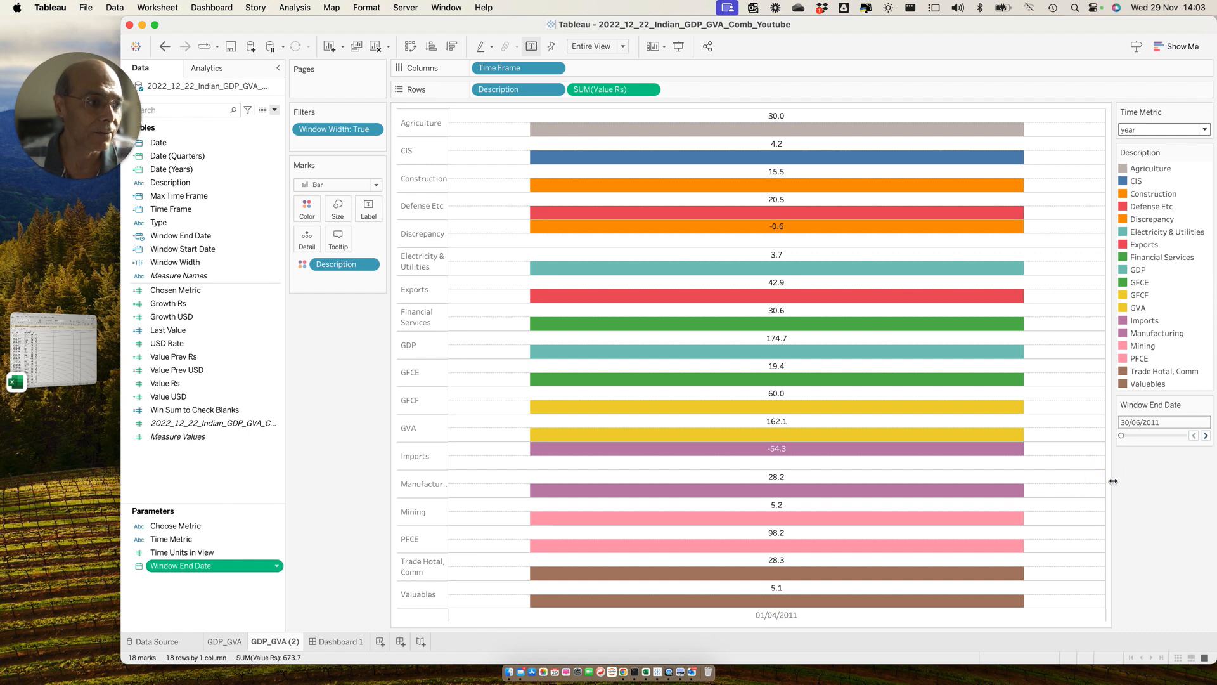
left_click_drag(1113, 481, 1085, 482)
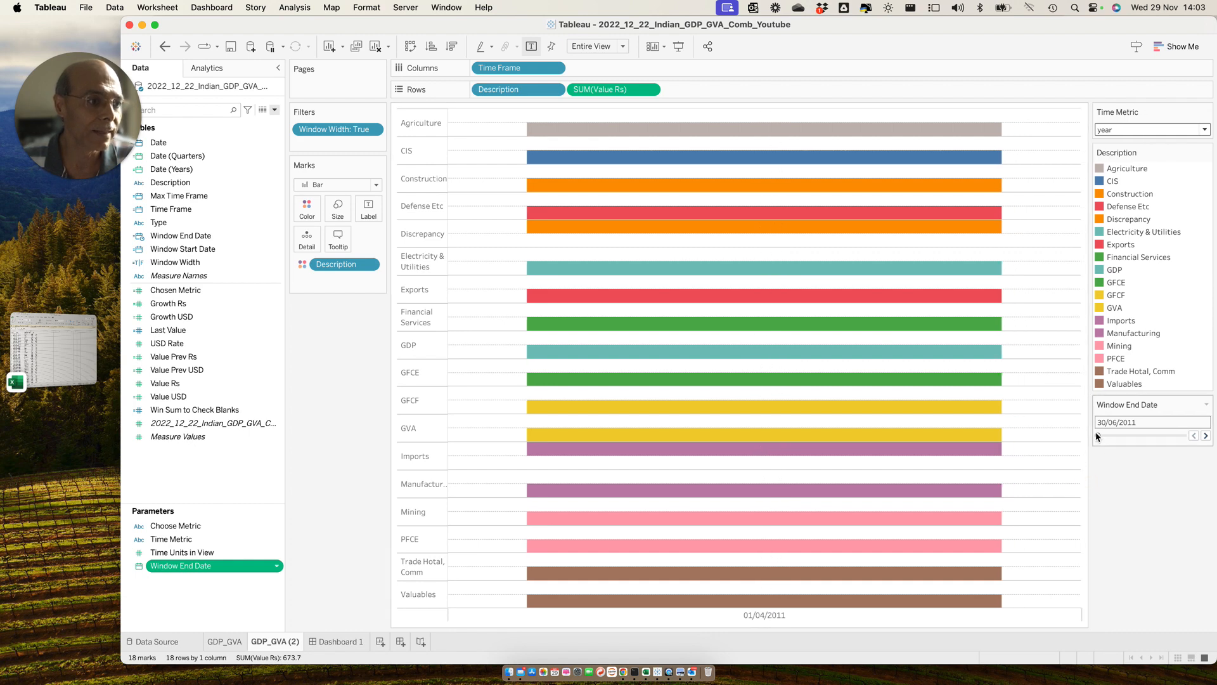
left_click_drag(1181, 435, 1184, 435)
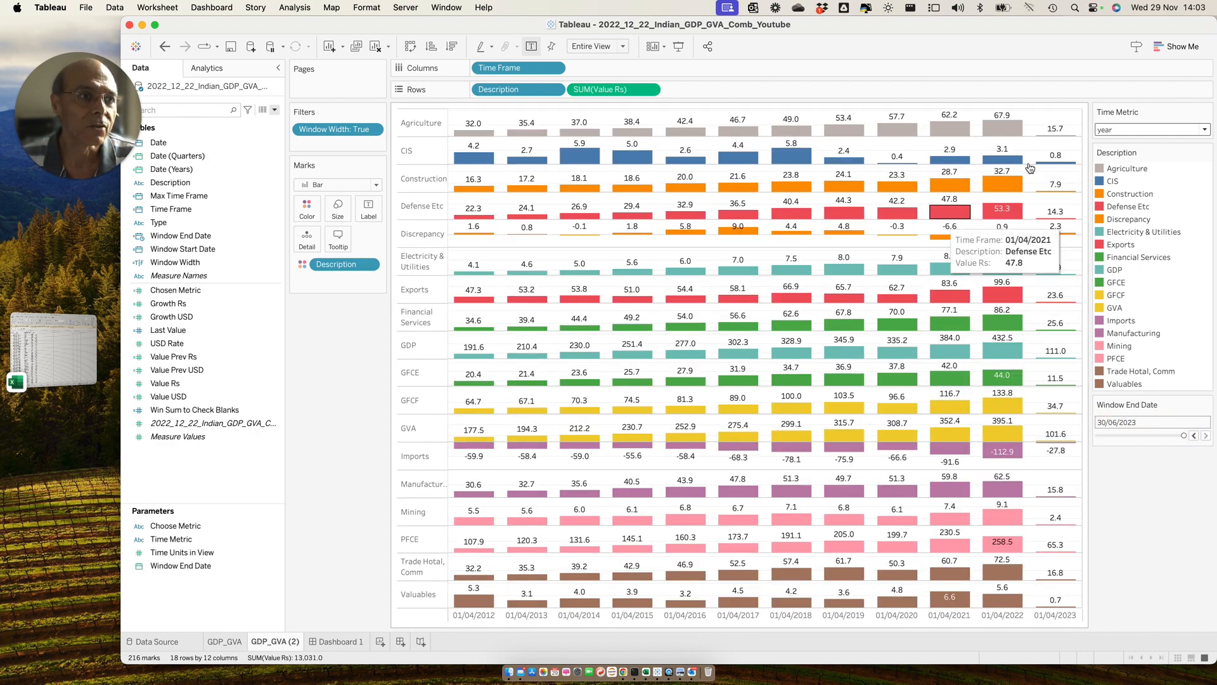
Step: Show the Time Units in View parameter control on the worksheet and make it a type-in field
mouse_move(526, 354)
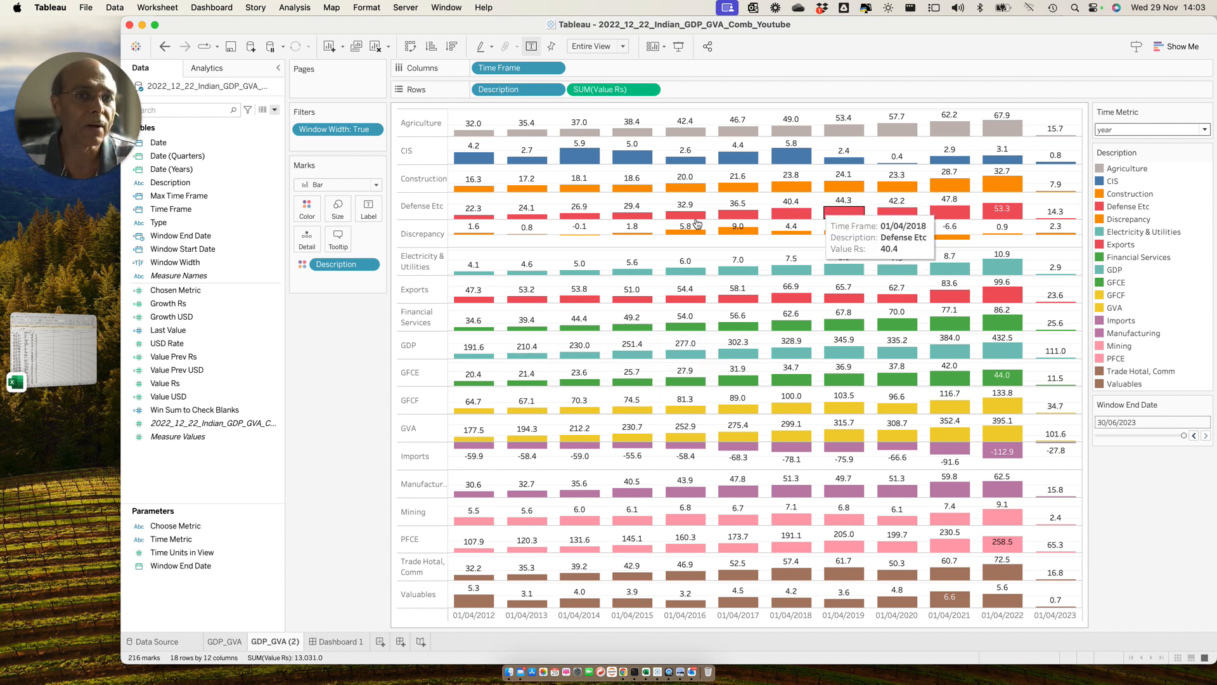
right_click(190, 554)
left_click(216, 360)
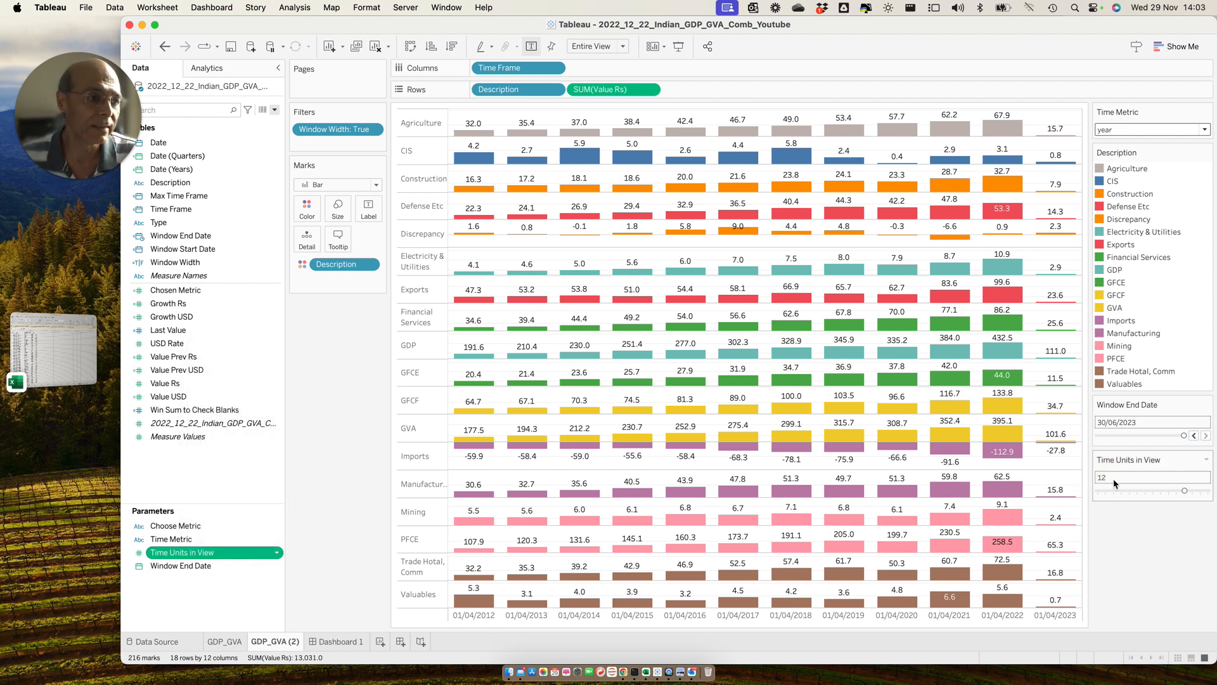
left_click(1206, 460)
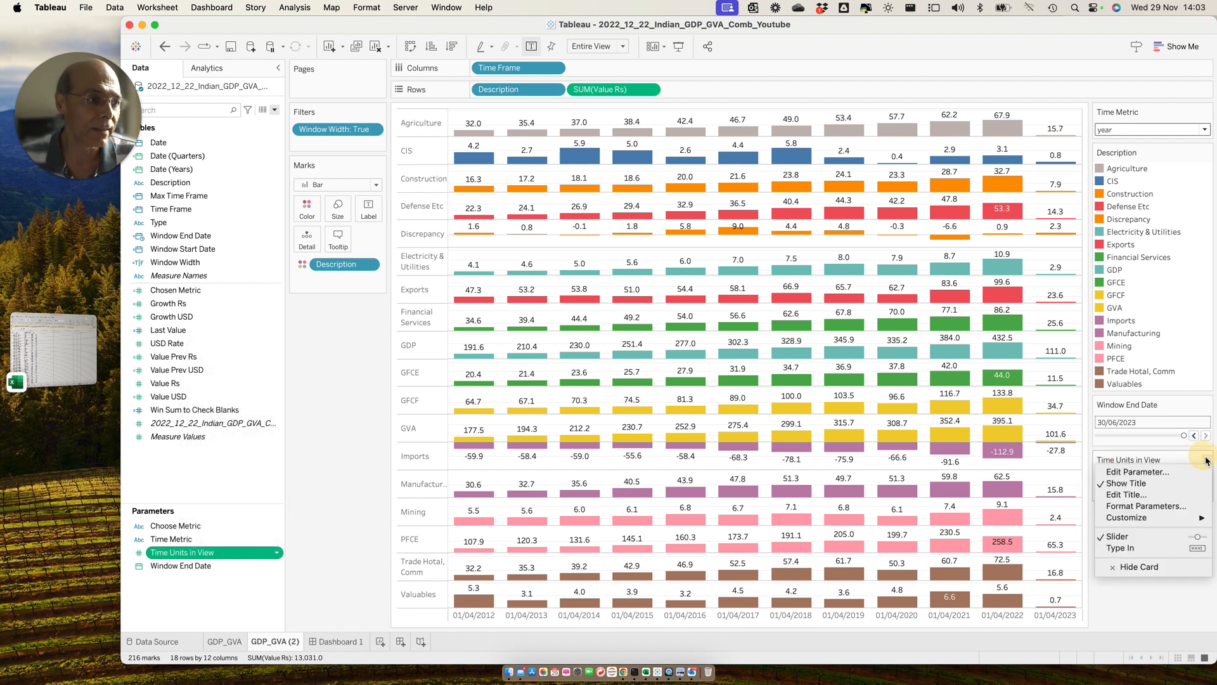
left_click(1144, 557)
Step: Set Time Units in View to 8 and the Time Metric to quarter
left_click(1112, 479)
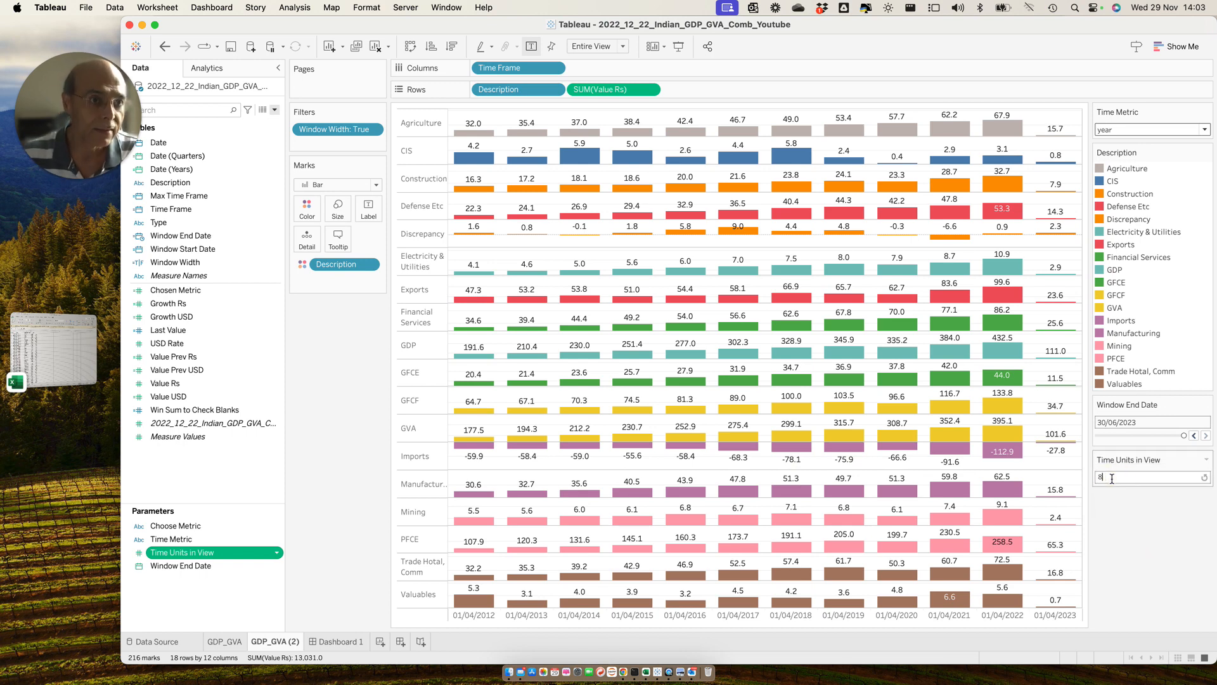
key("Return")
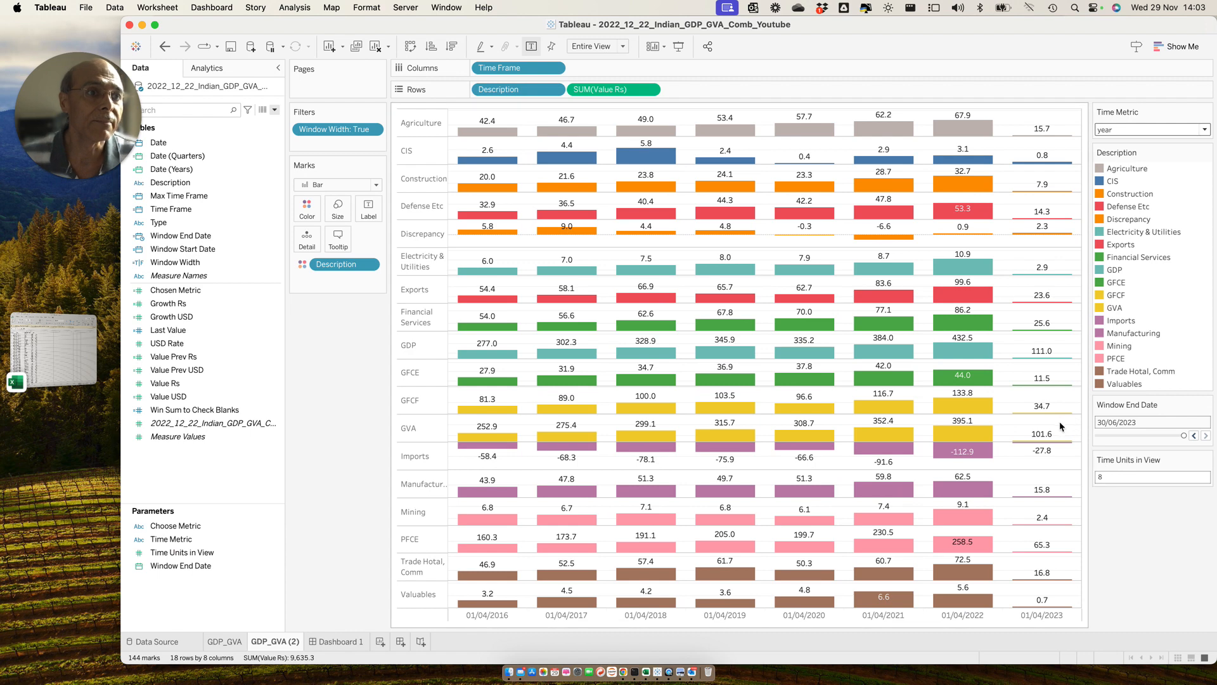
left_click(1165, 131)
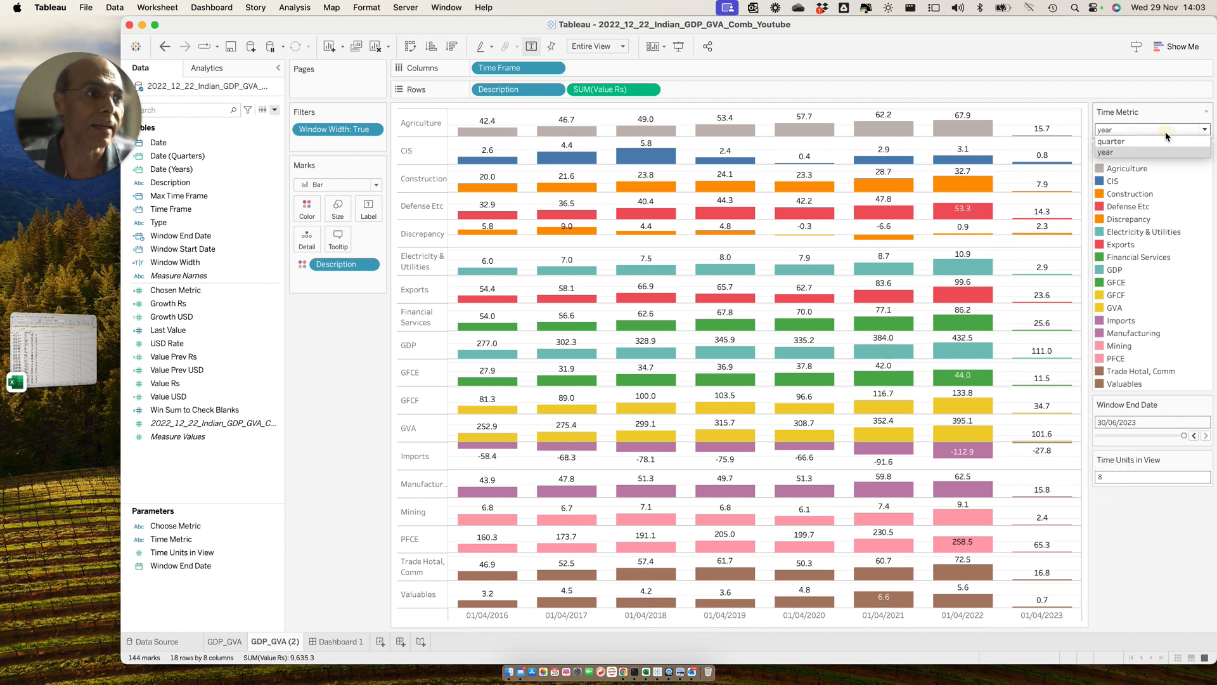
left_click(1112, 141)
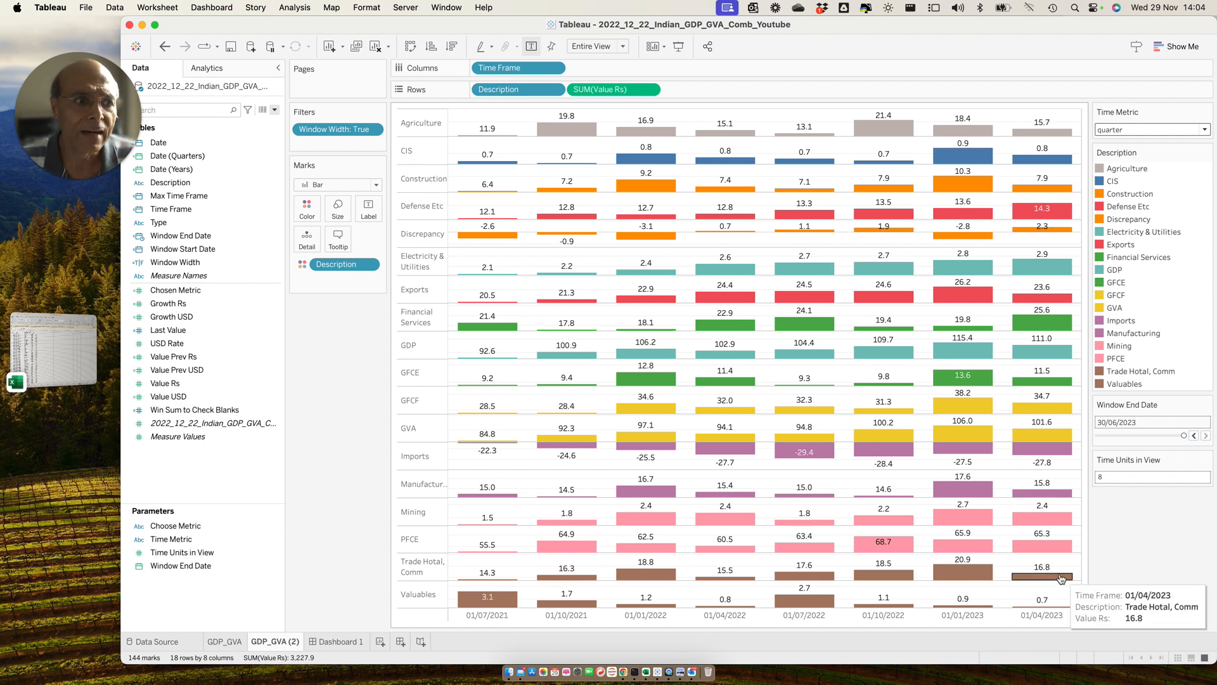
Step: Review the Last Value calculated field's LOOKUP formula against the chart's final column, and close it unchanged
left_click(269, 263)
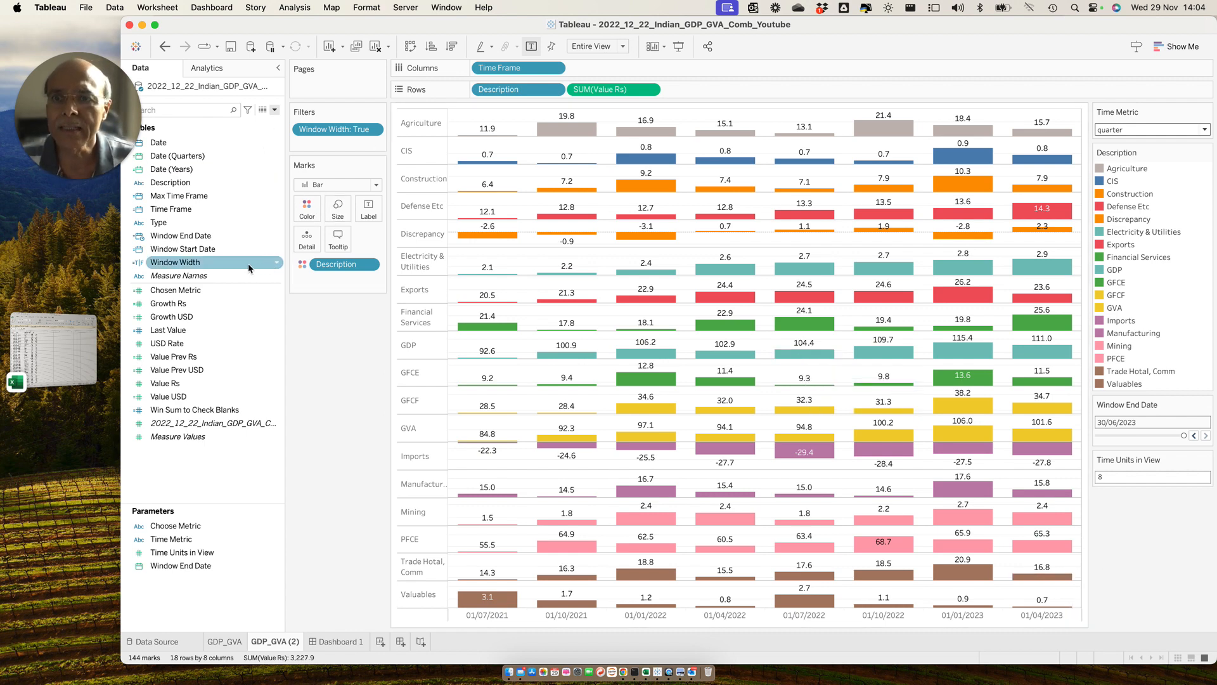
right_click(201, 331)
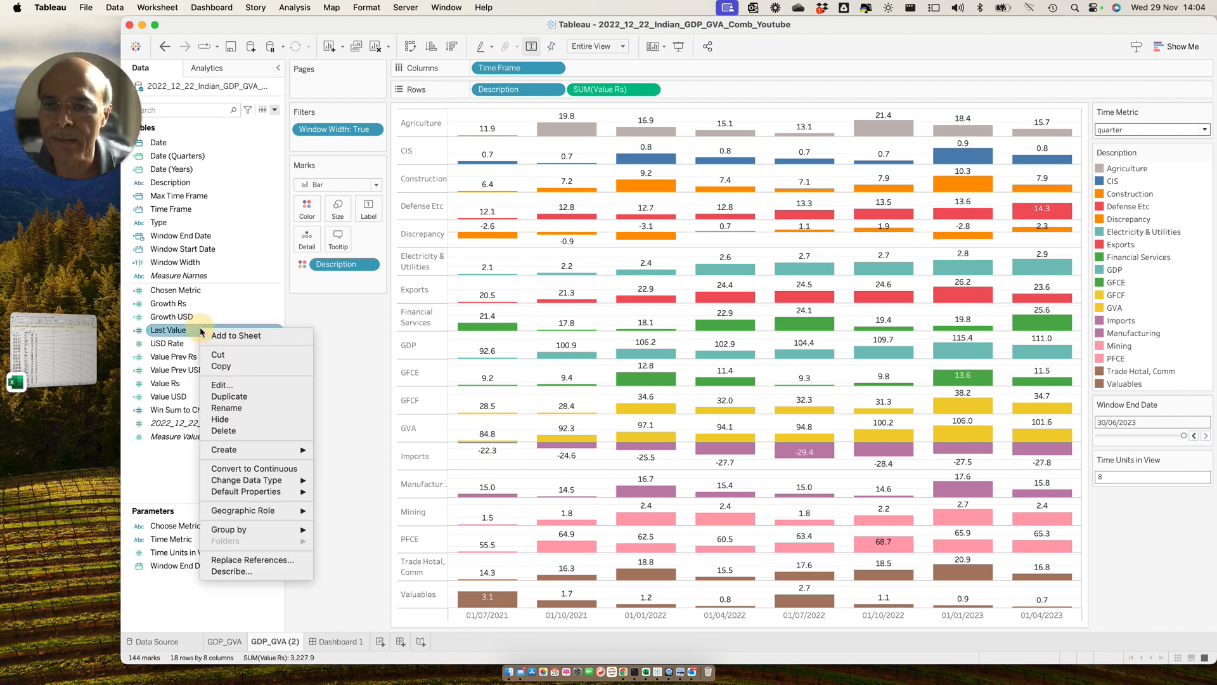
left_click(234, 385)
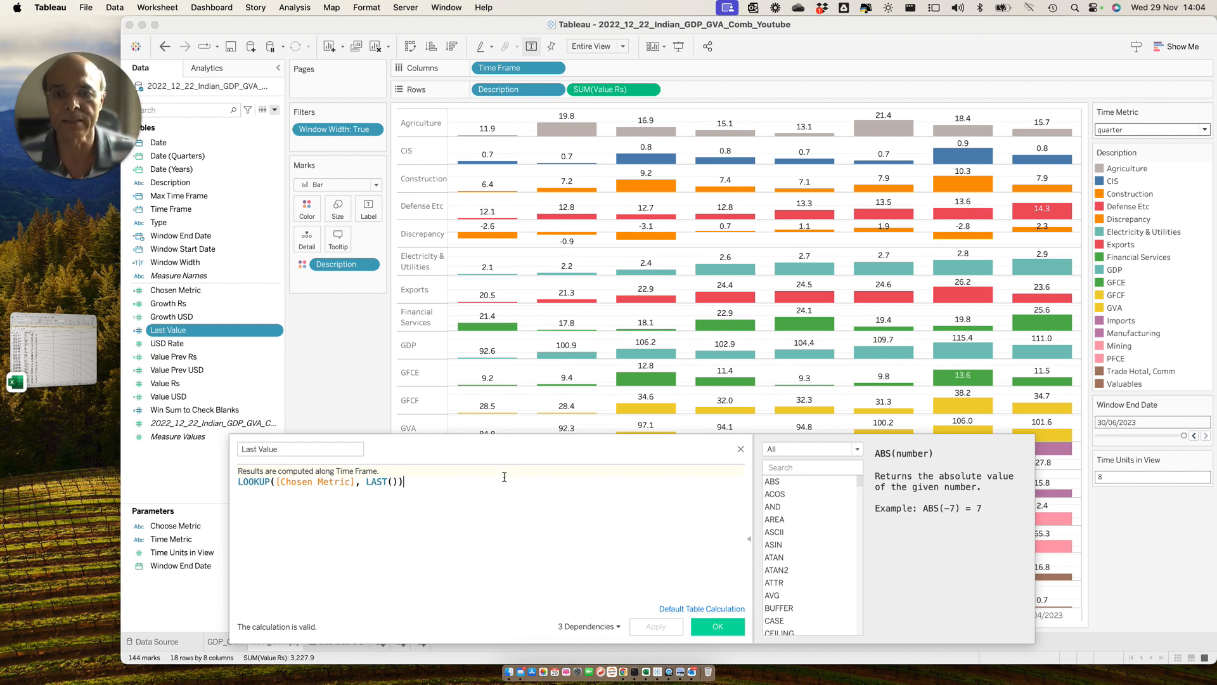
left_click(397, 483)
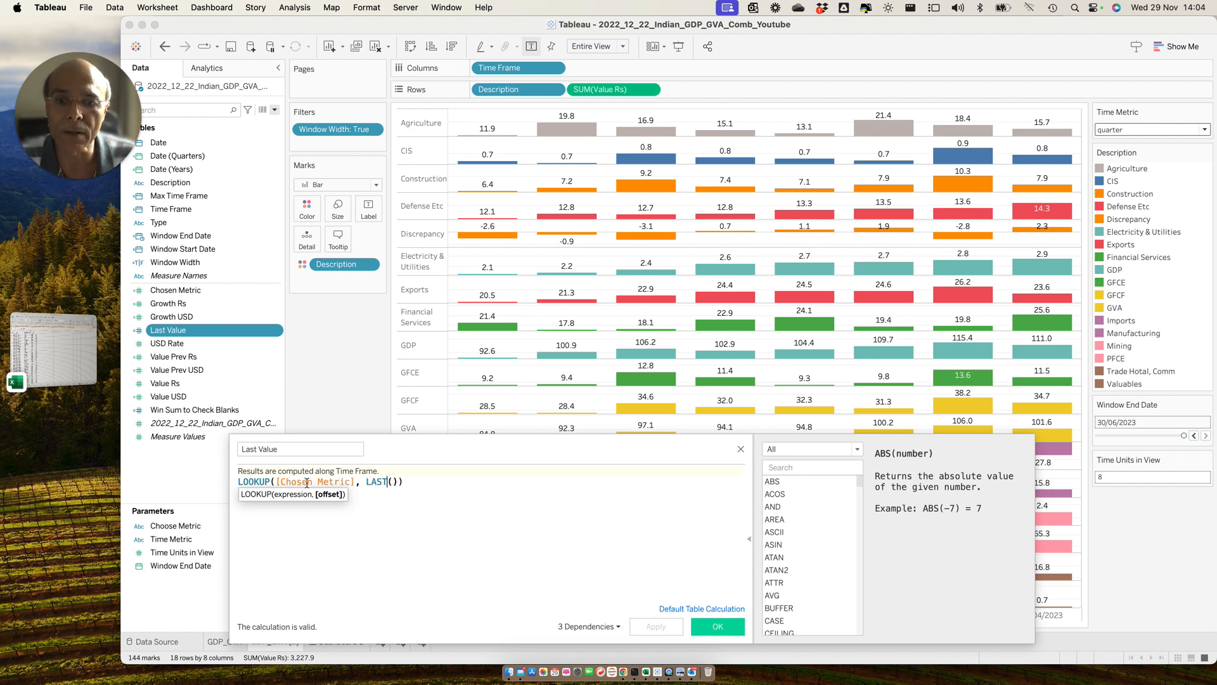
mouse_move(1040, 208)
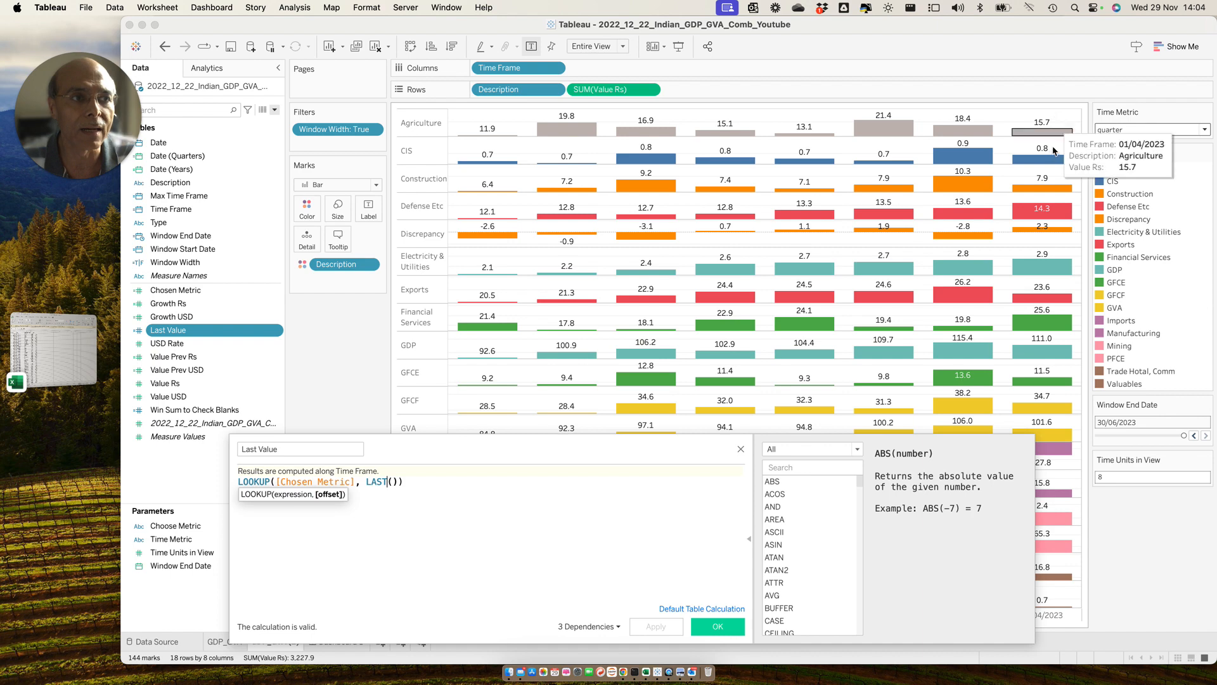
left_click(741, 449)
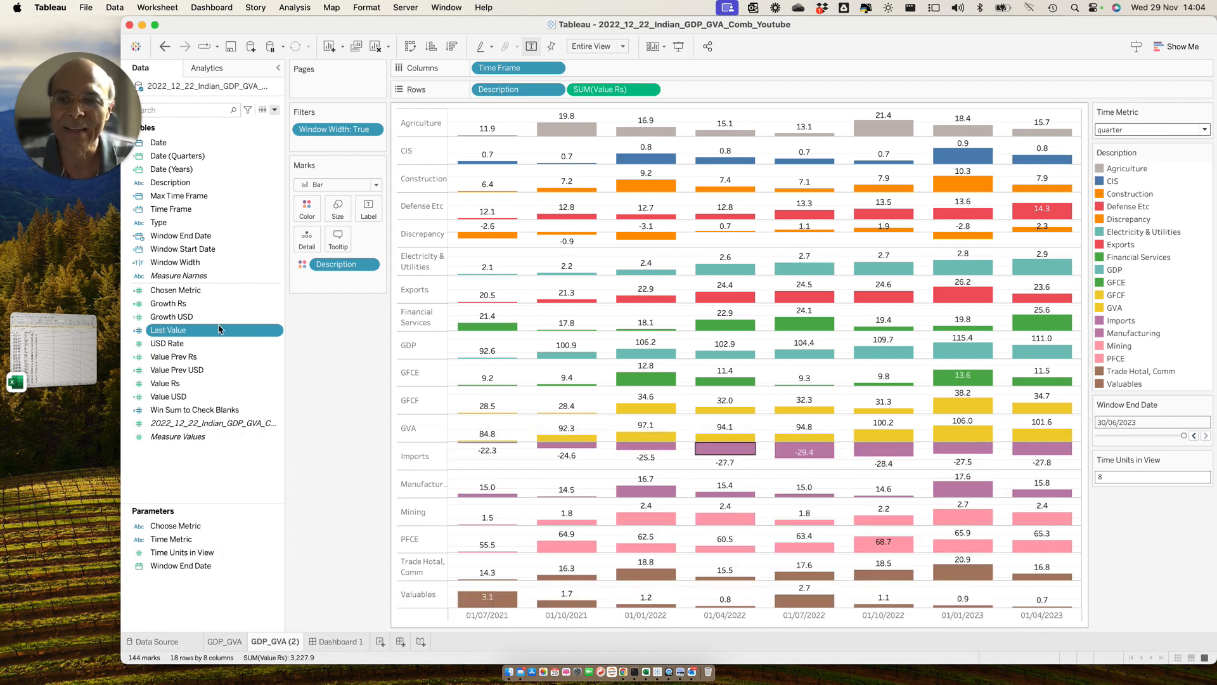
Step: Add Last Value to Rows ahead of Description and negate its expression to -[Last Value]
left_click_drag(169, 334, 480, 92)
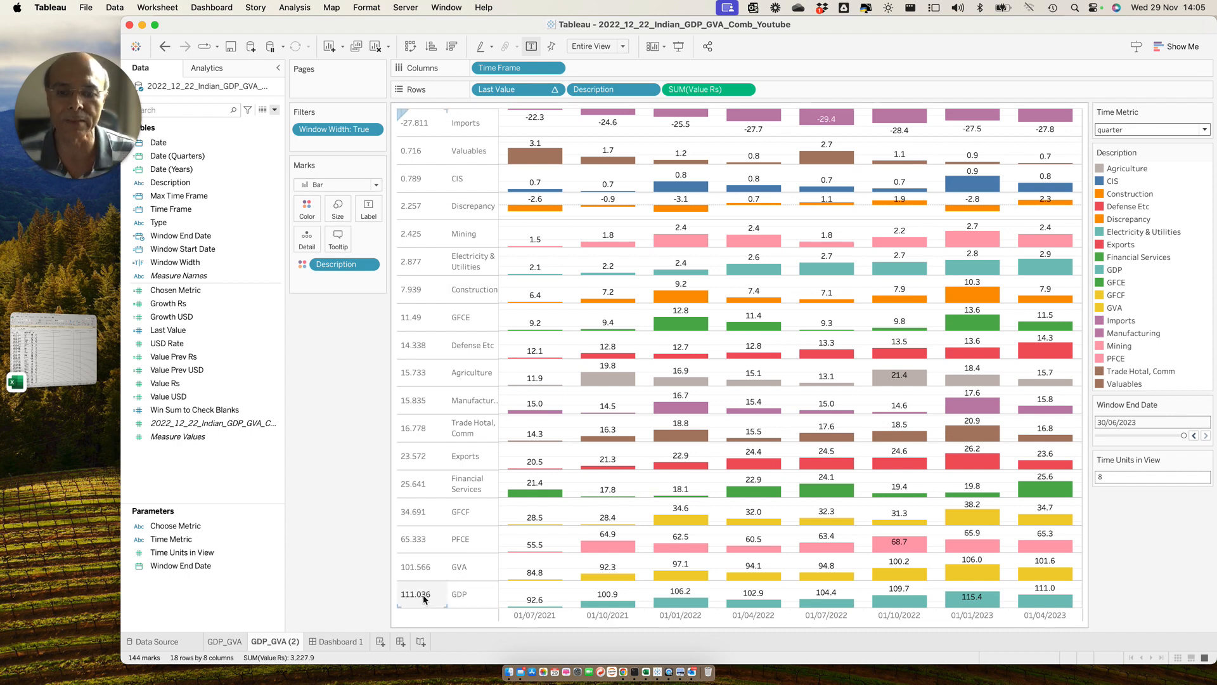
double_click(480, 92)
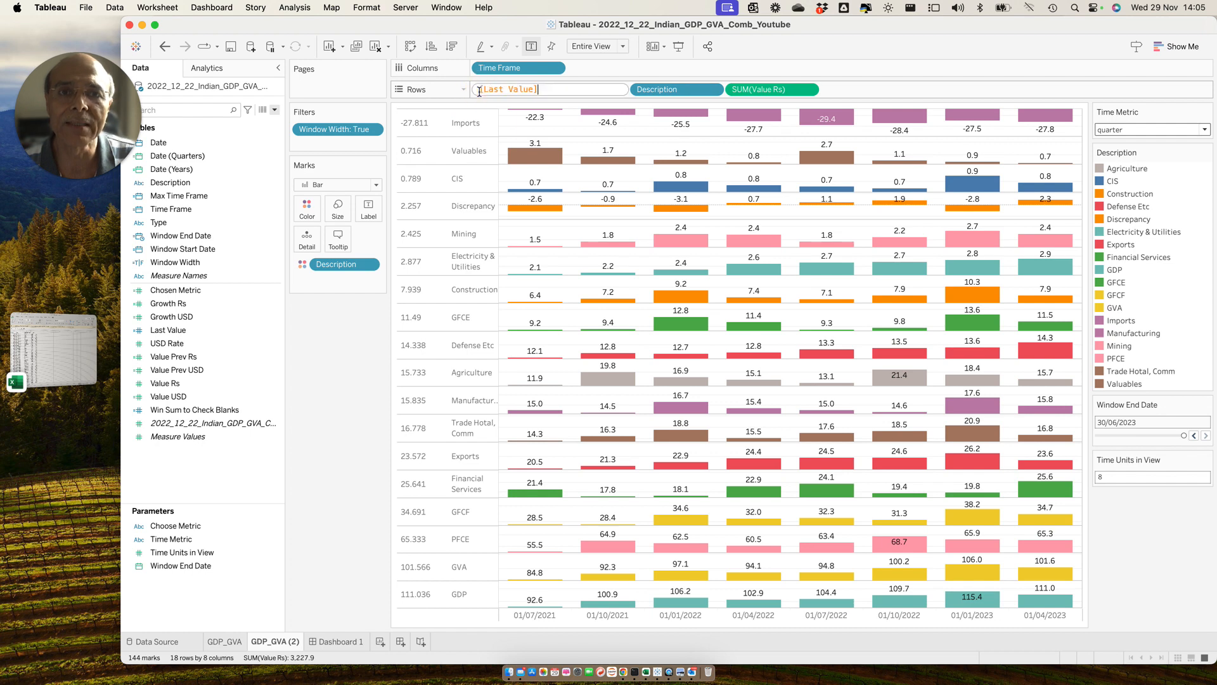
type("-")
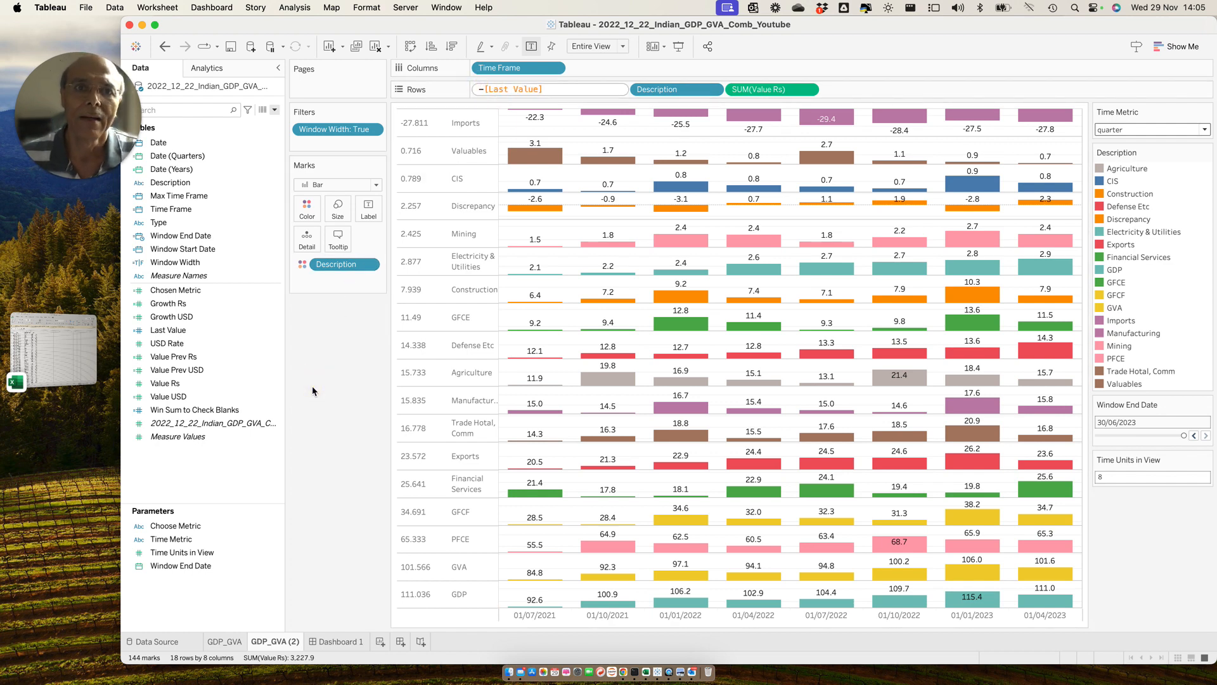
key("Return")
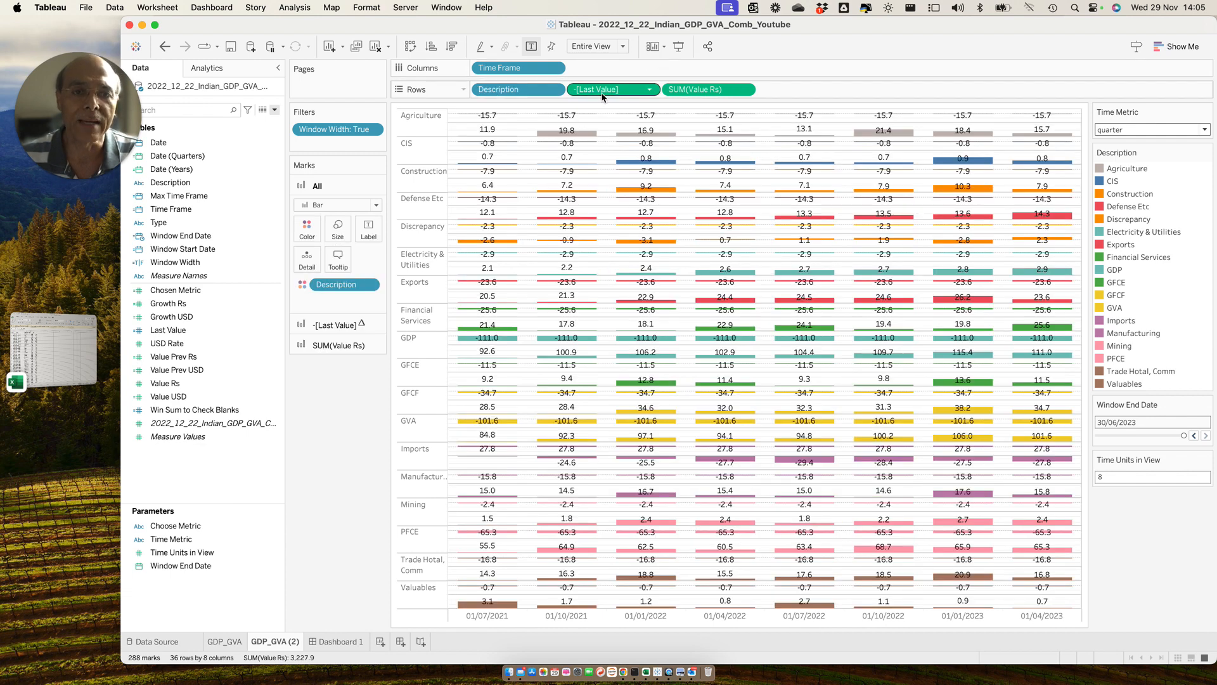
Step: Convert -[Last Value] on Rows to discrete and place it before Description to sort the rows in descending order
right_click(604, 94)
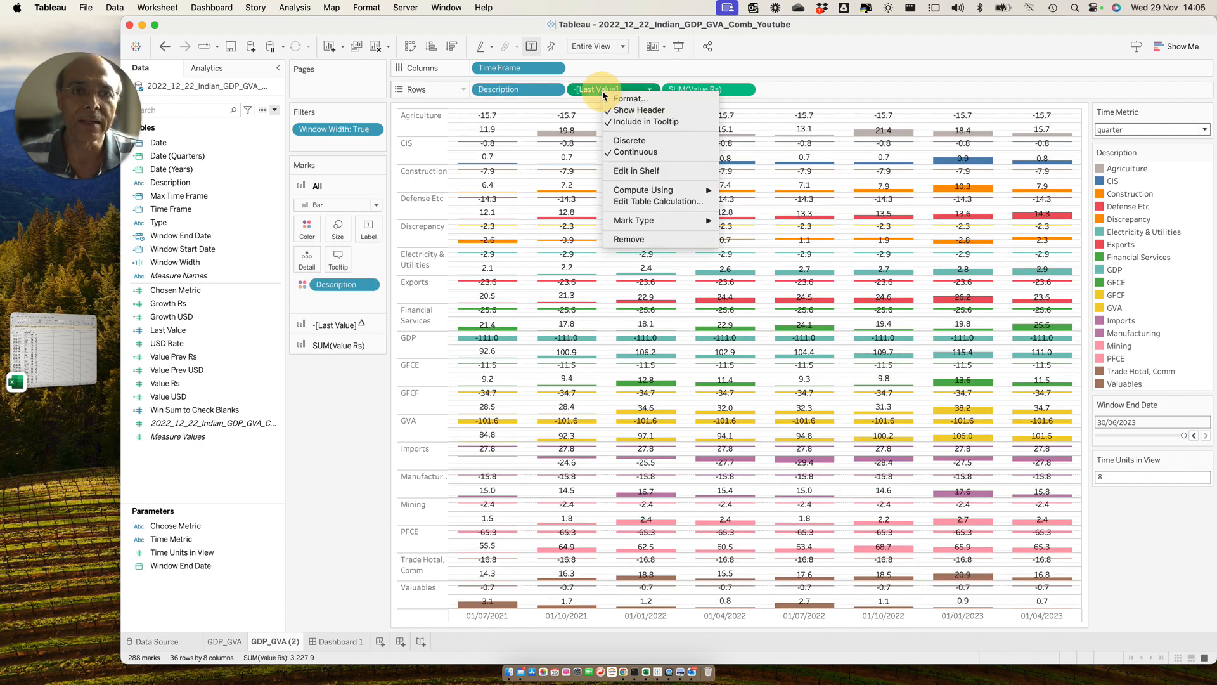
left_click(647, 142)
left_click_drag(650, 89, 488, 89)
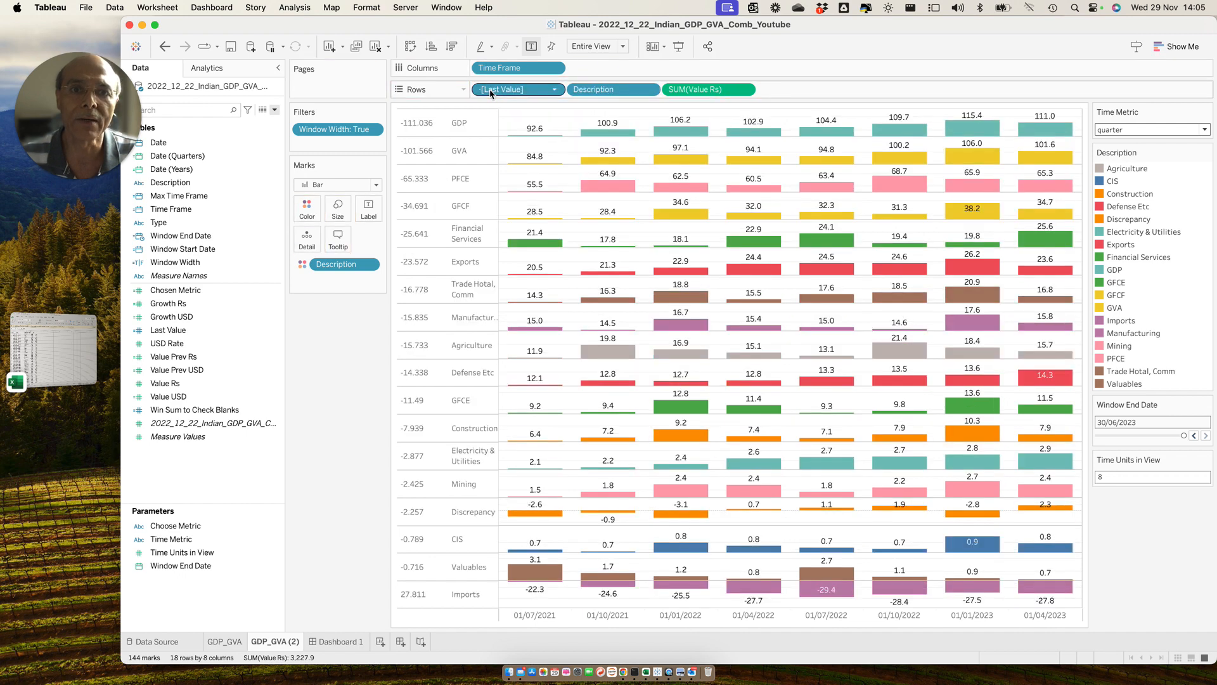
right_click(424, 126)
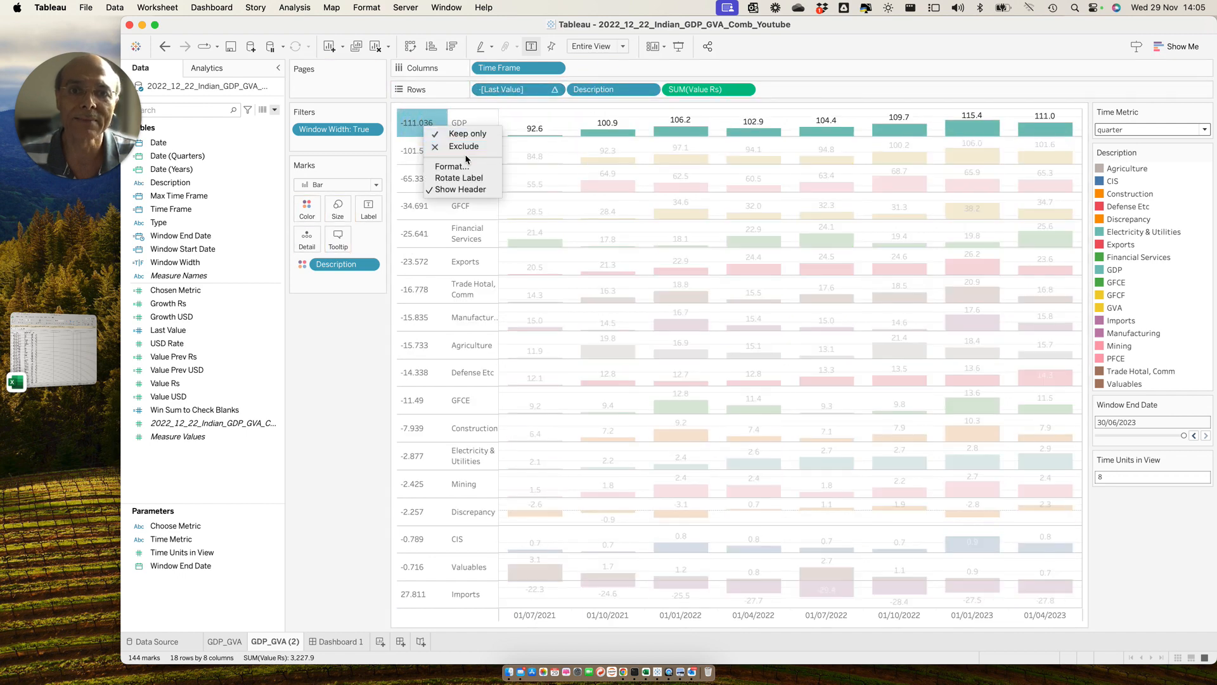
left_click(339, 443)
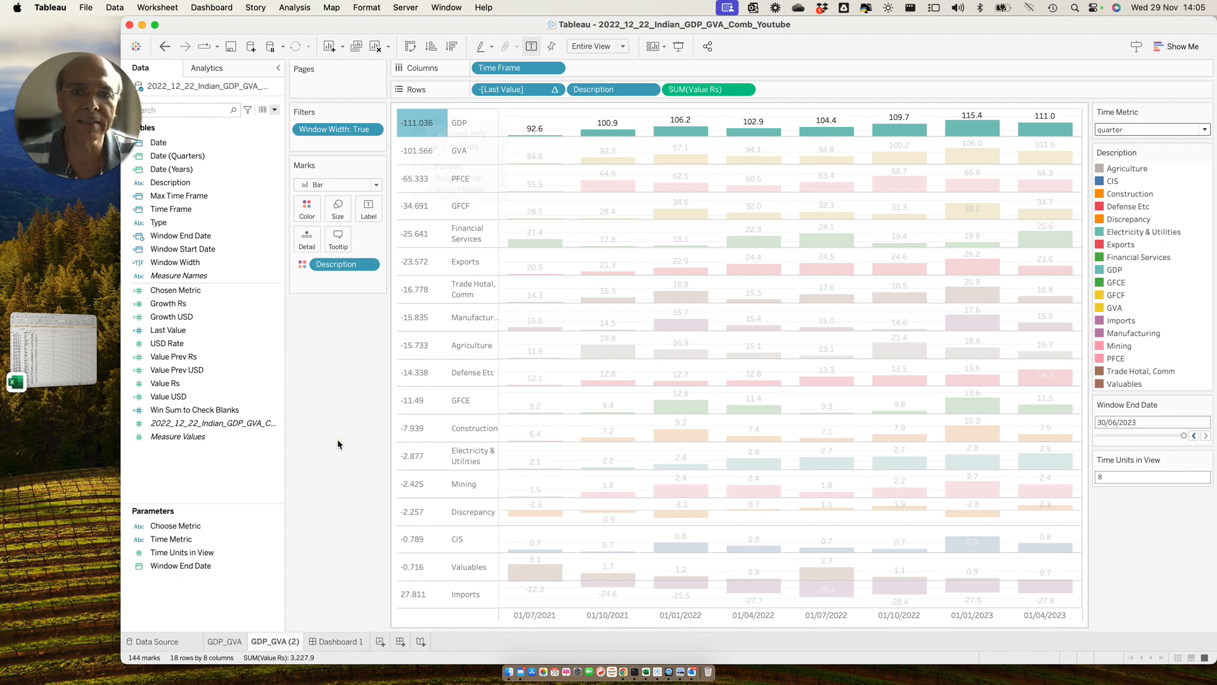
mouse_move(1060, 126)
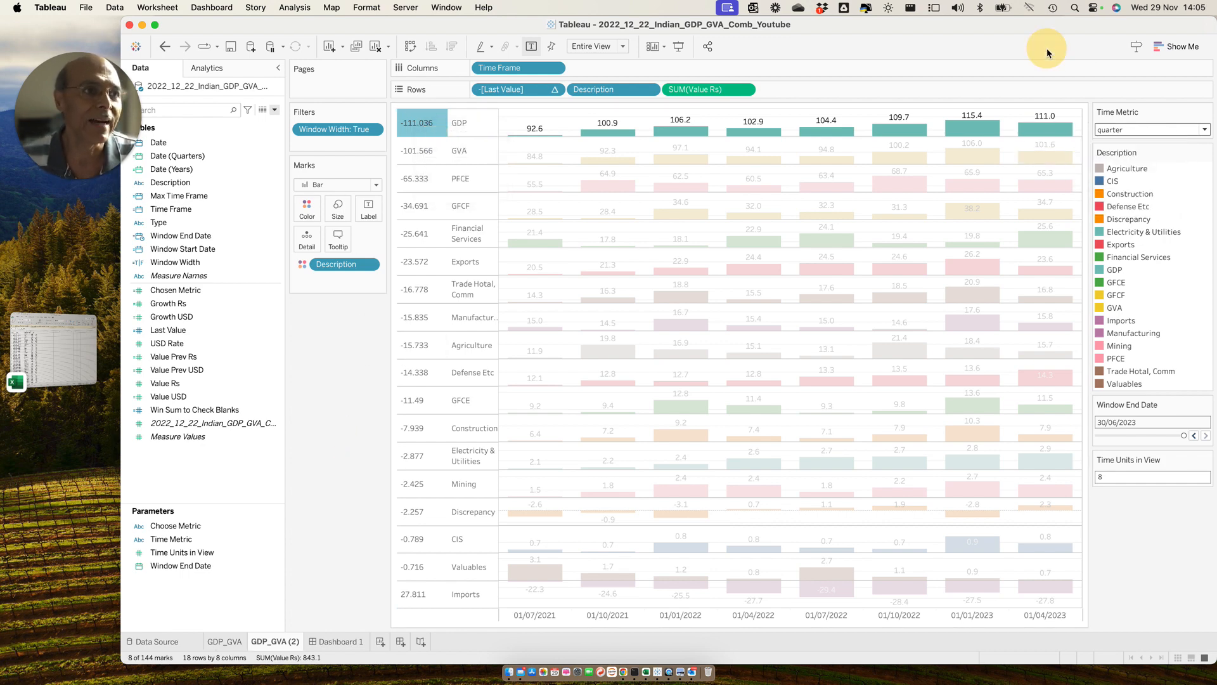
left_click(1160, 579)
mouse_move(1060, 593)
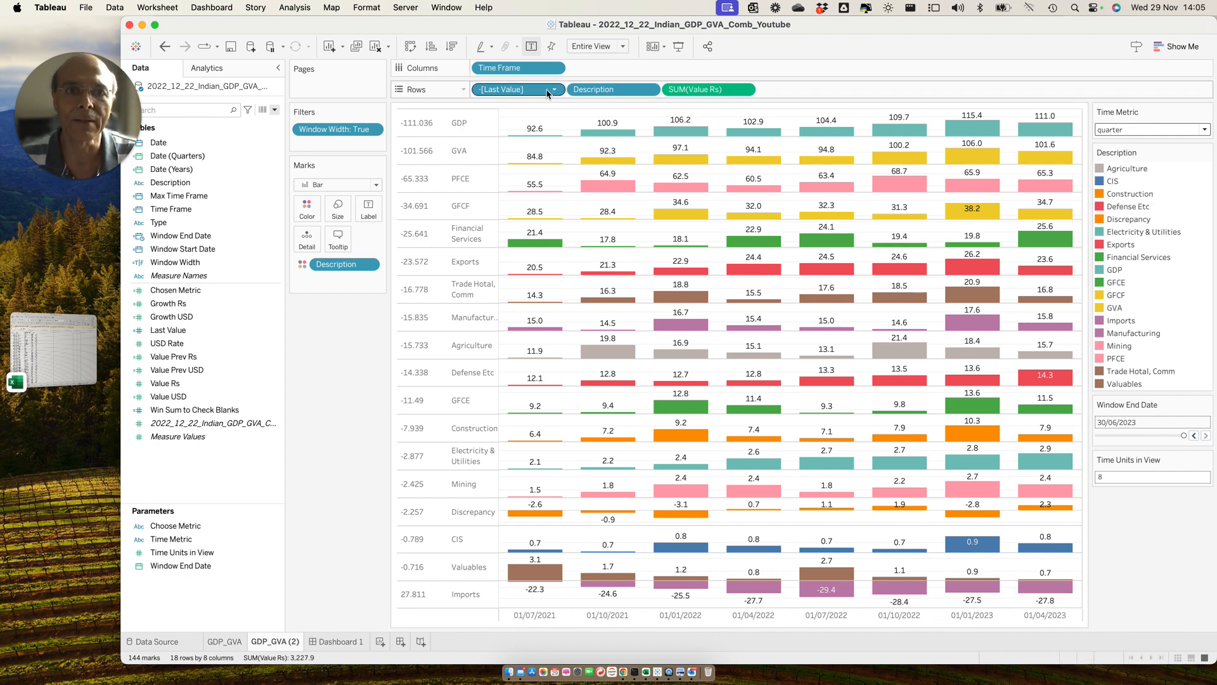
Step: Hide the -[Last Value] row header from the chart and clear the selection
right_click(409, 120)
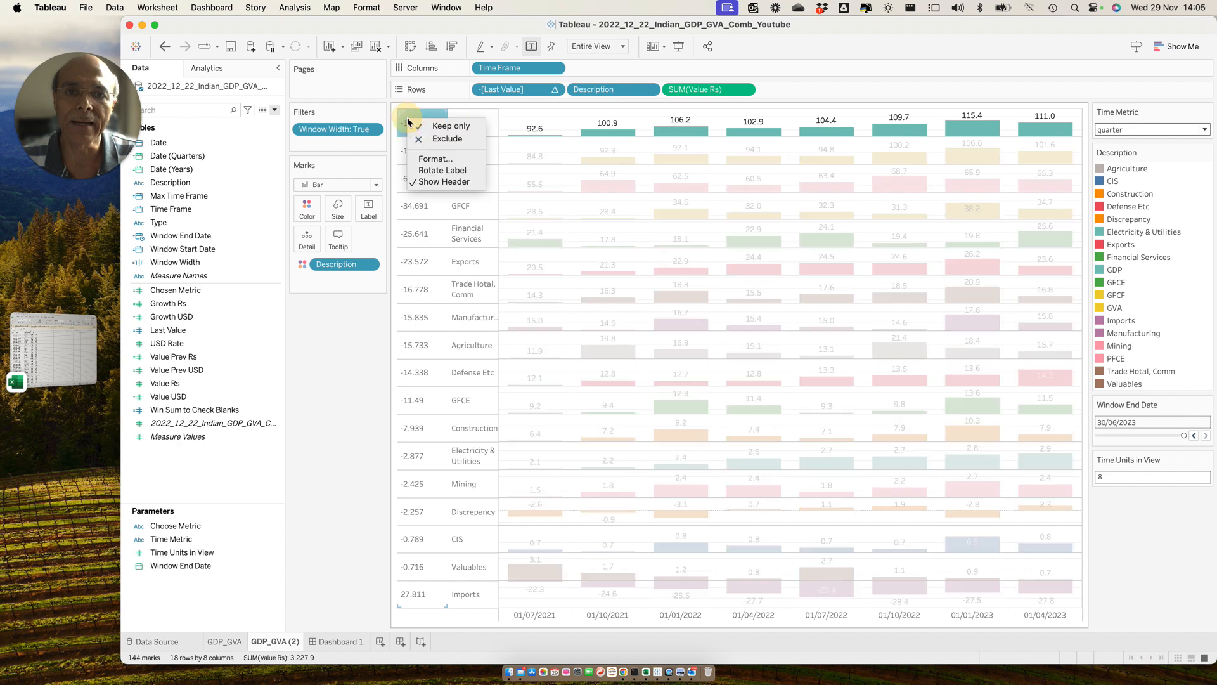
left_click(442, 184)
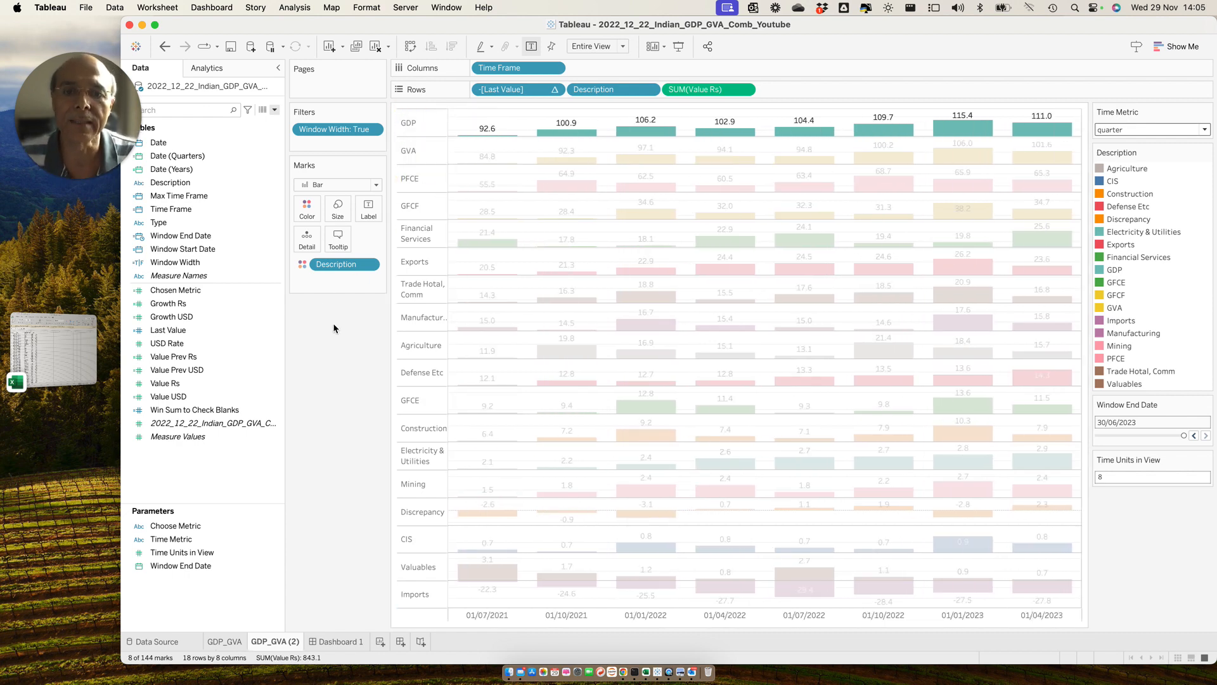
key("Escape")
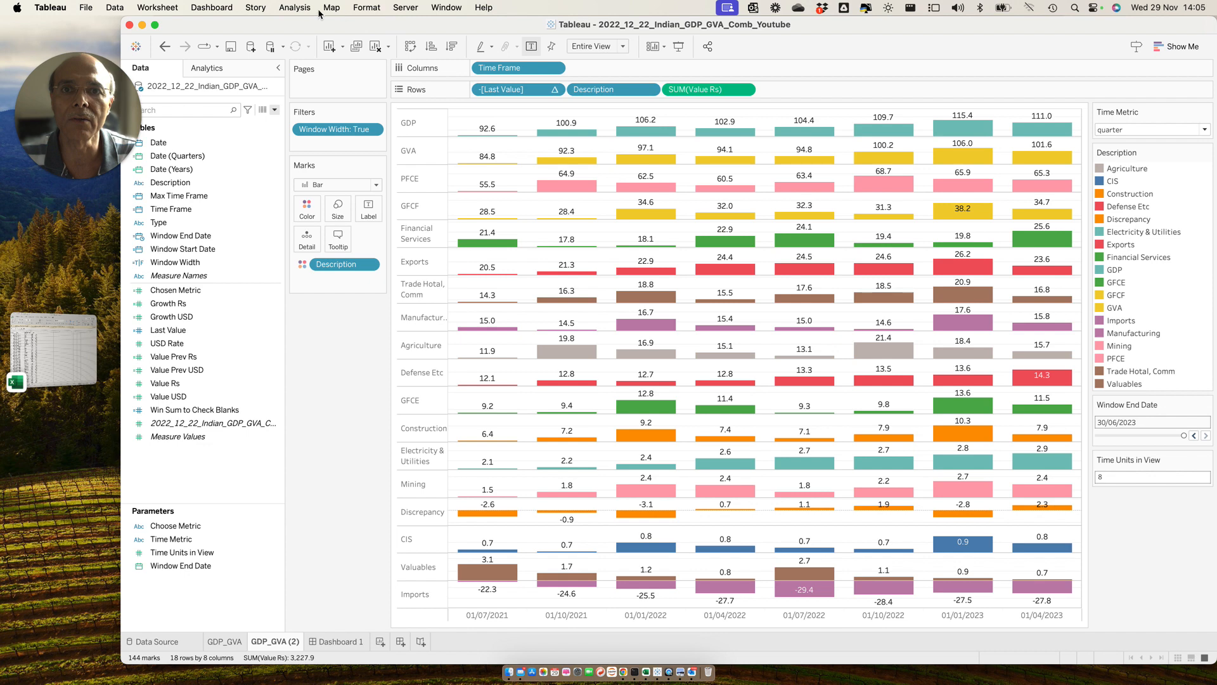
Step: In the advanced table layout options, turn off showing the innermost level at the bottom of the view when there is a vertical axis
left_click(286, 10)
mouse_move(340, 141)
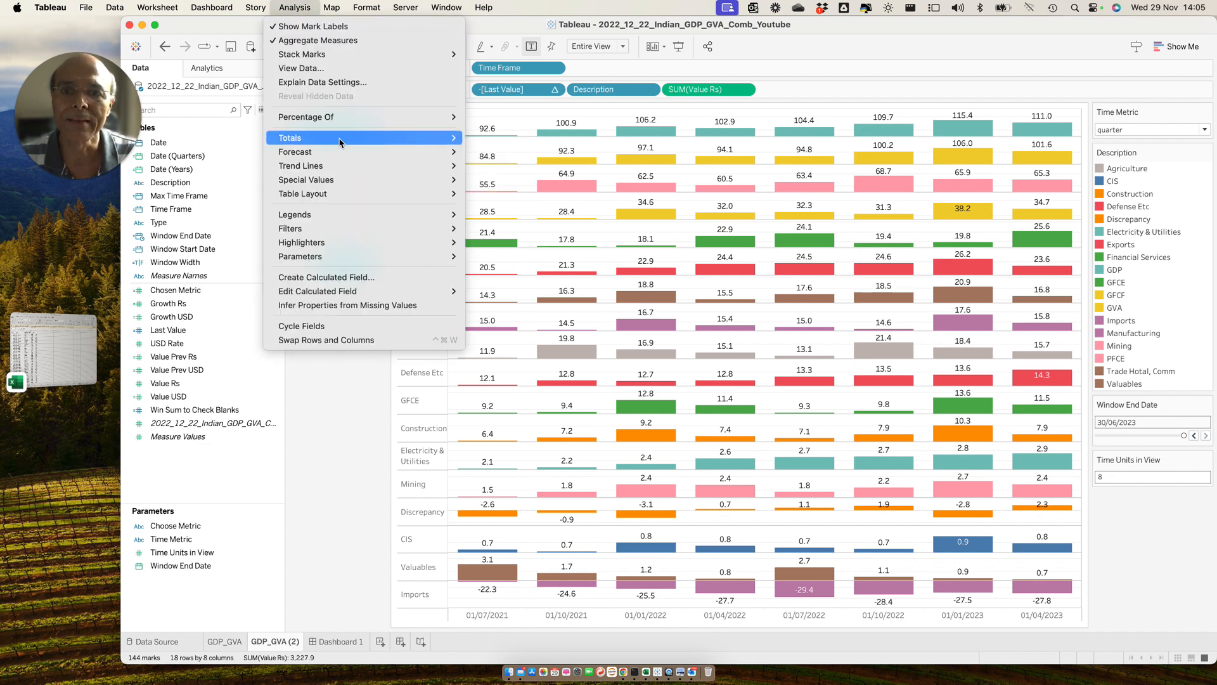
mouse_move(336, 194)
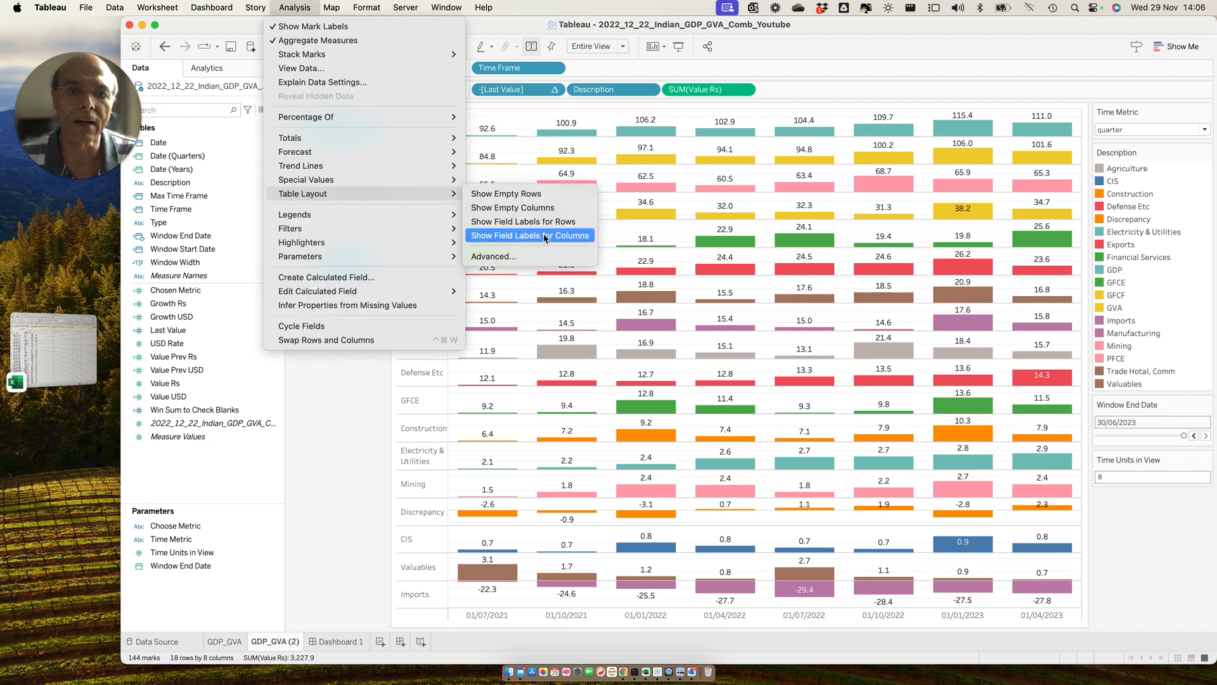
left_click(530, 256)
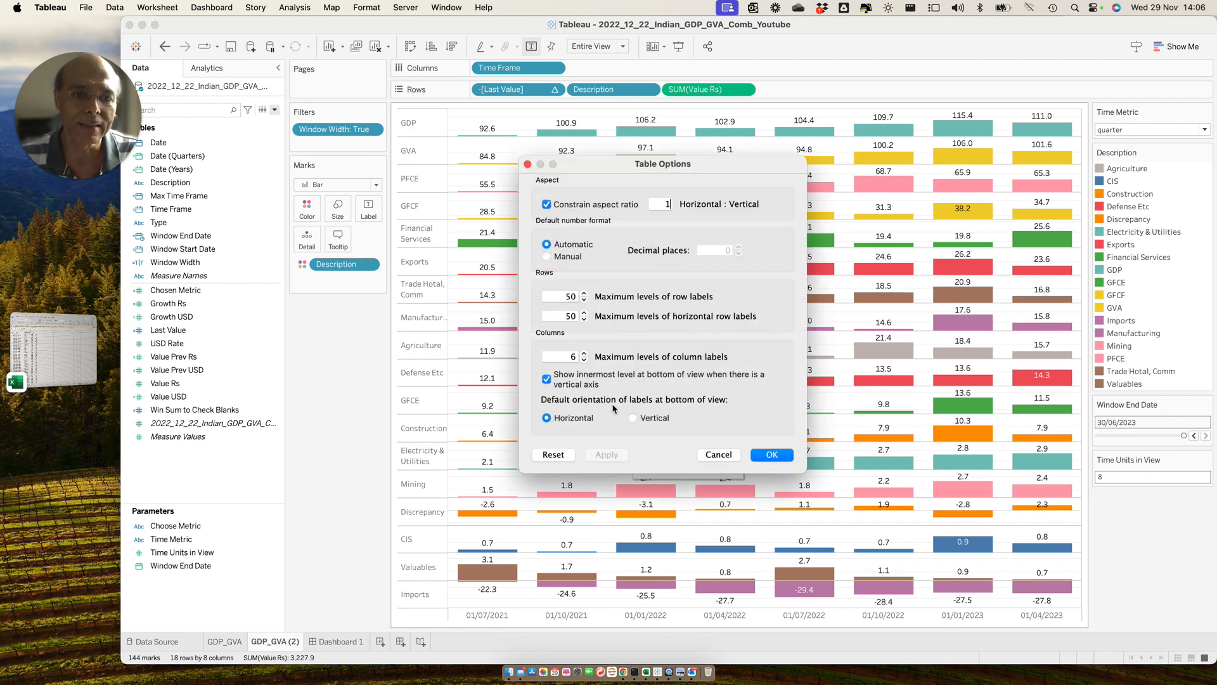
left_click(557, 408)
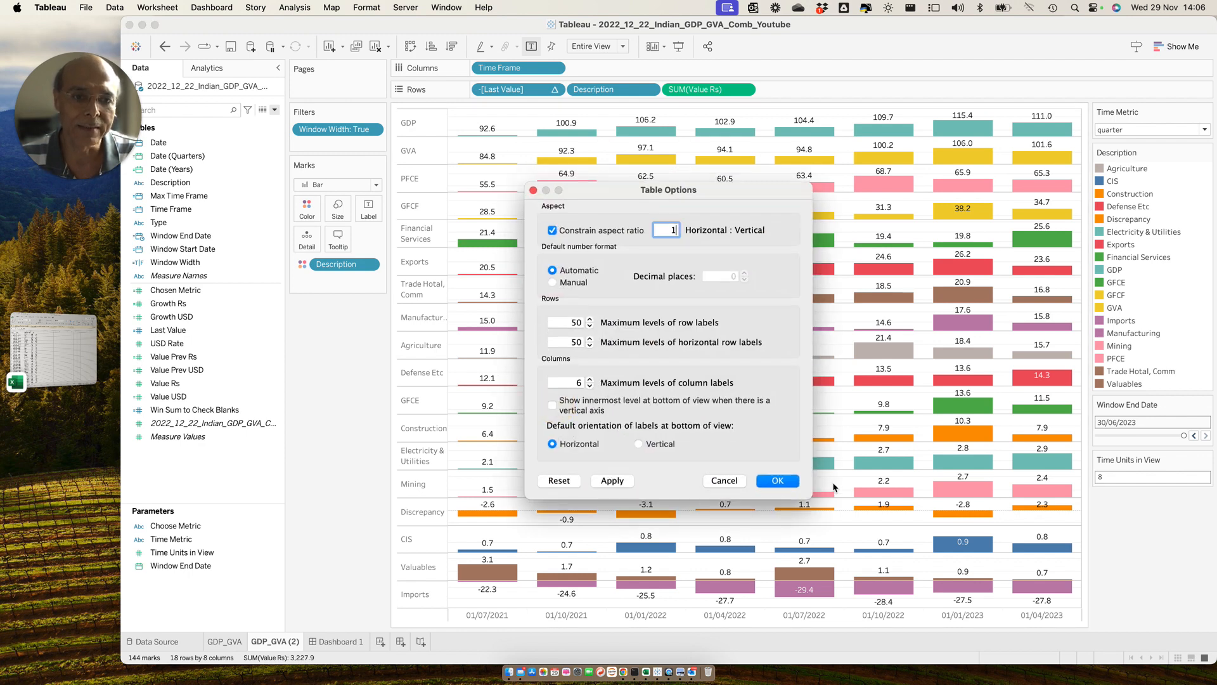
left_click(780, 484)
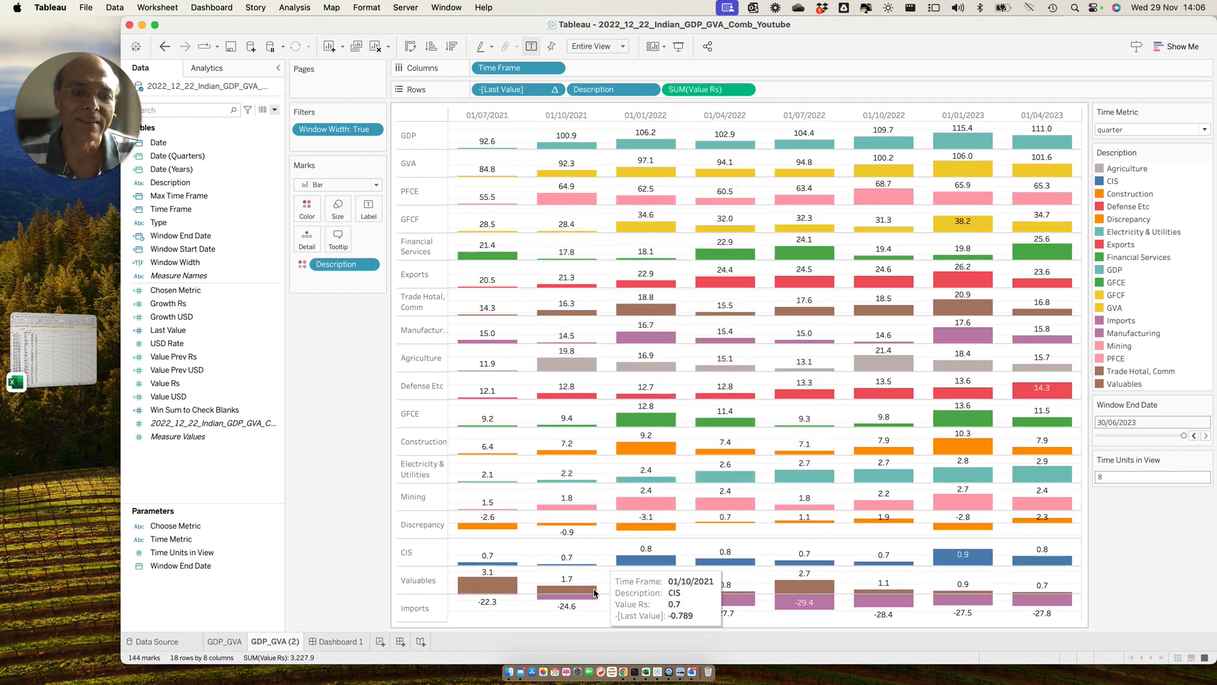
Step: Format the Time Frame column headers with a bold 6 pt font
right_click(495, 117)
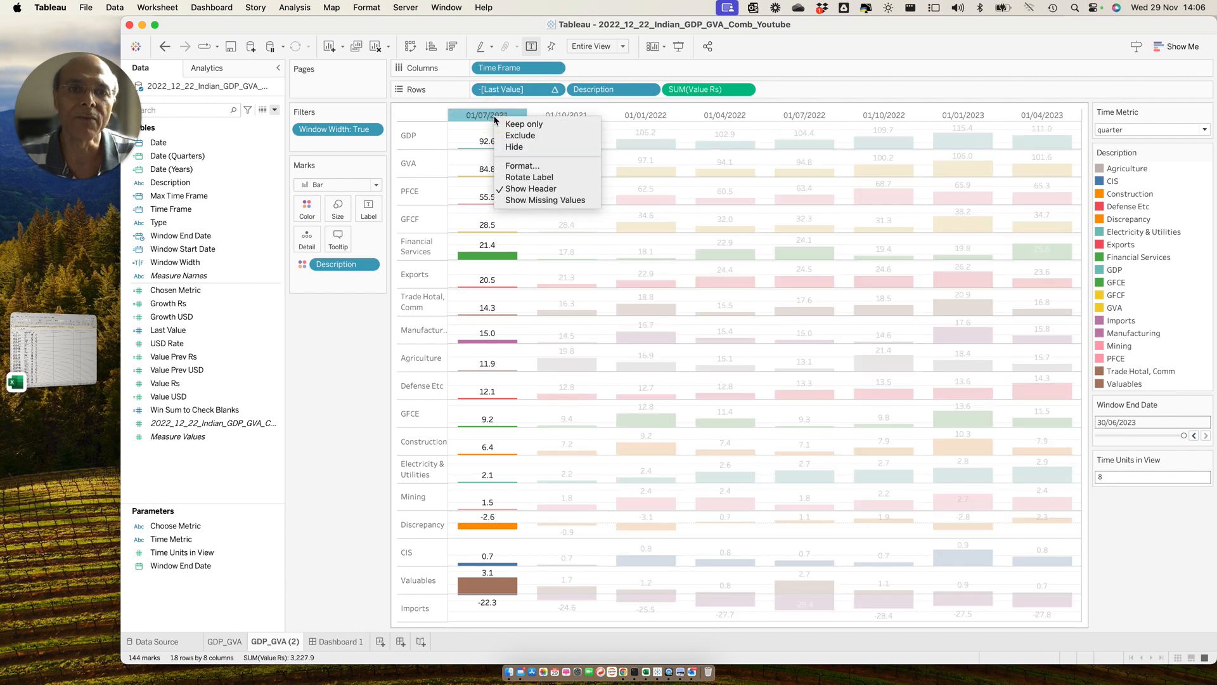
left_click(534, 168)
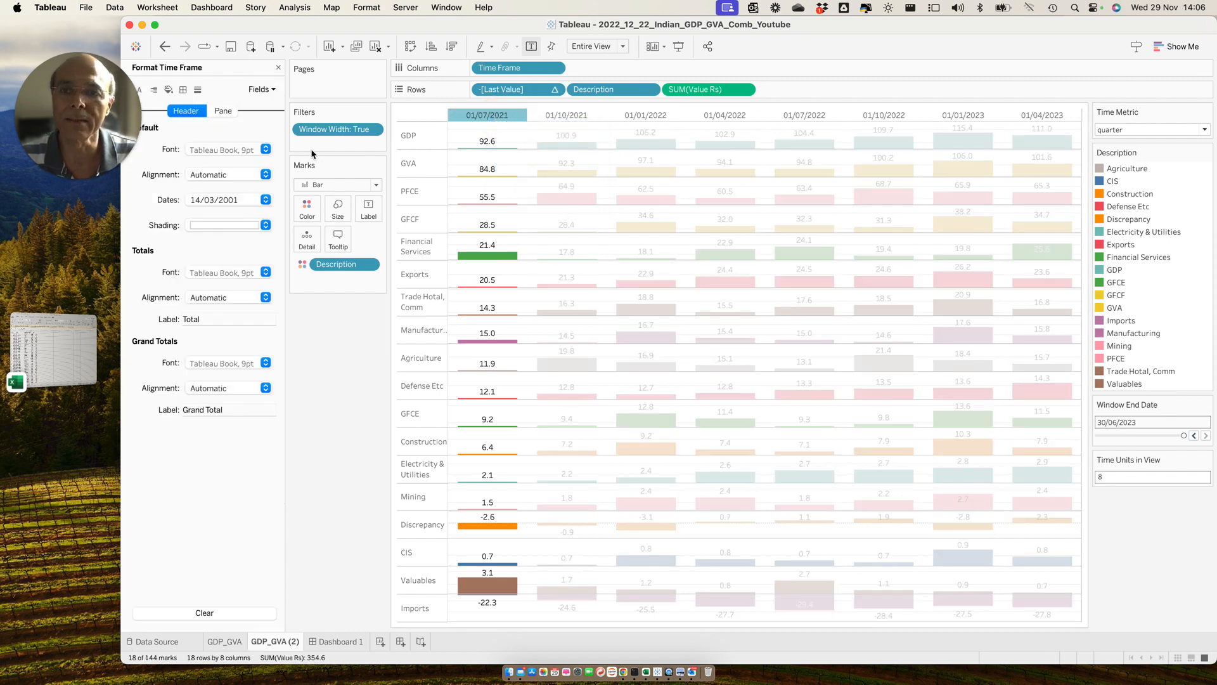
left_click(266, 149)
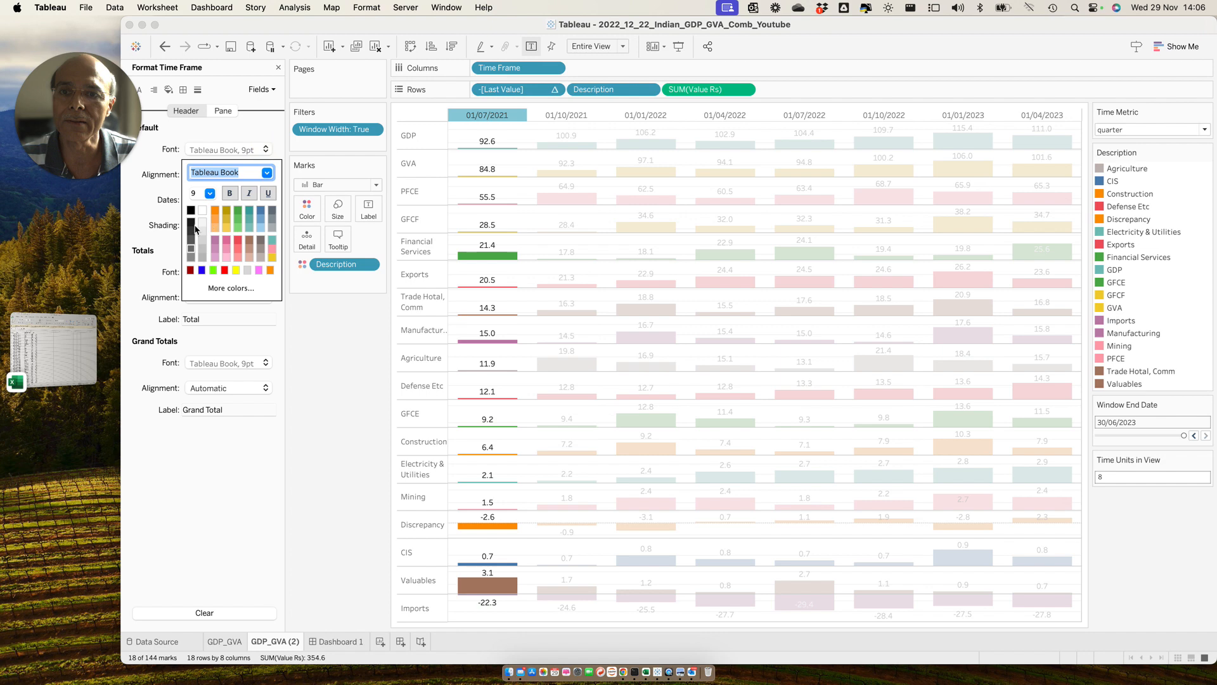
left_click(201, 193)
key("Return")
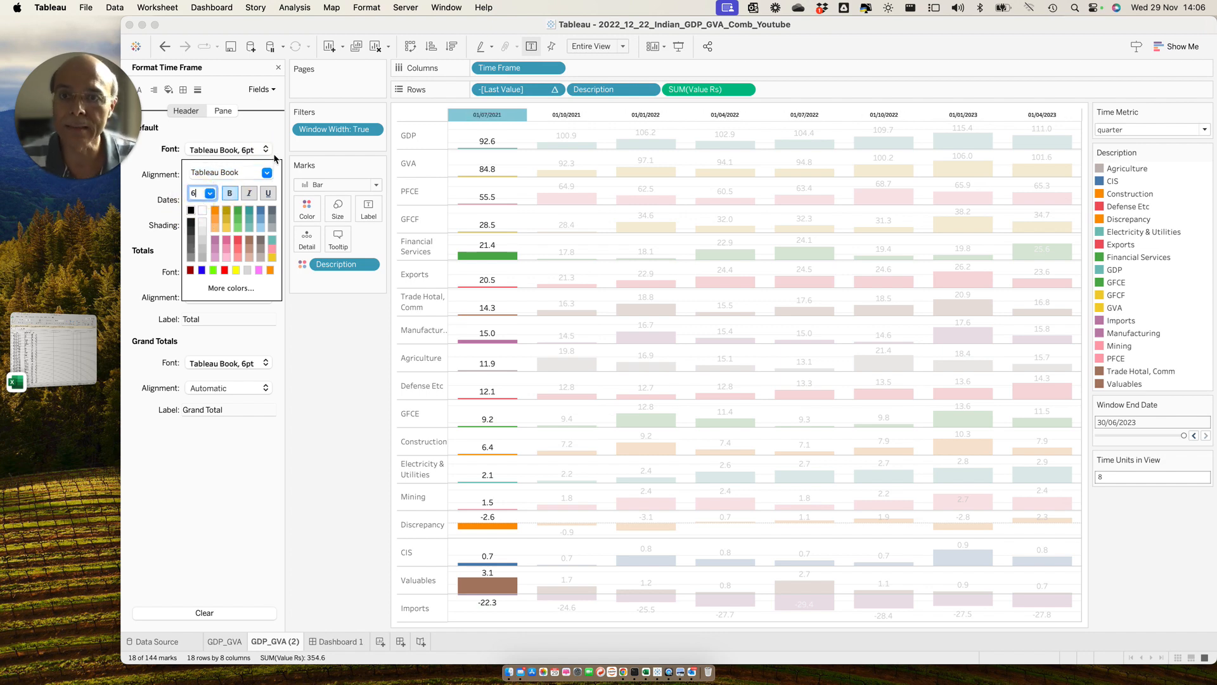
left_click(254, 130)
Step: Give the Time Frame headers the custom date format mmm yy and close the formatting options
left_click(266, 199)
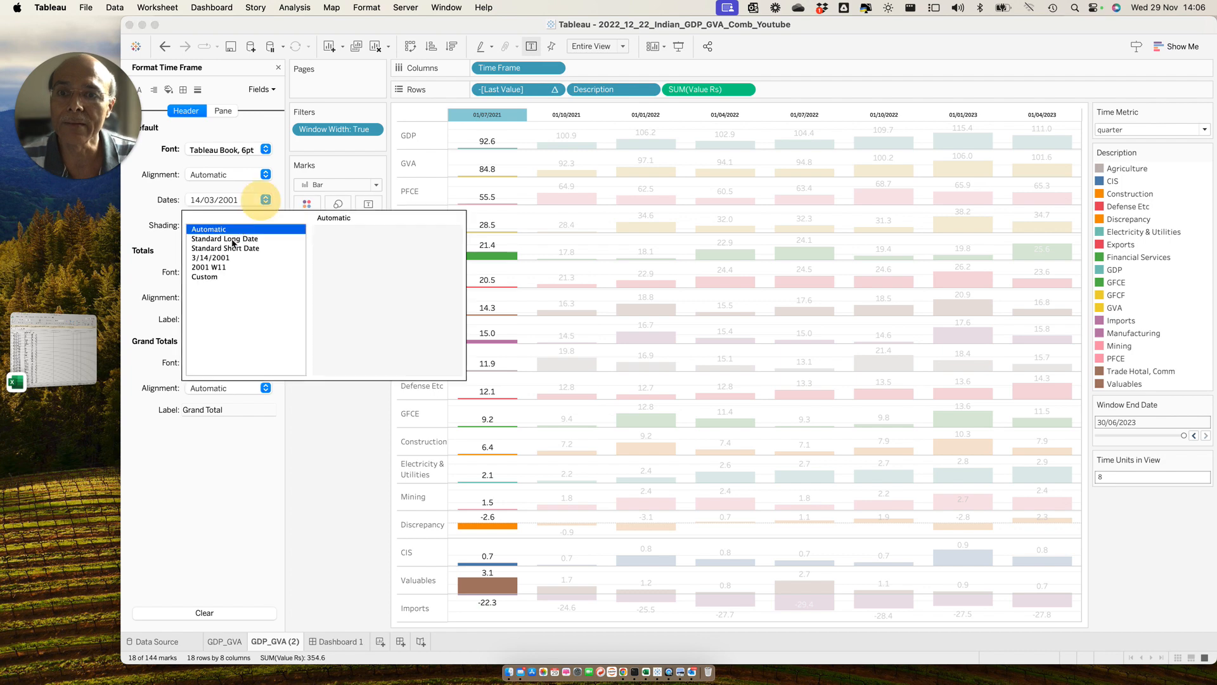
left_click(210, 277)
left_click(341, 254)
type("mmm y")
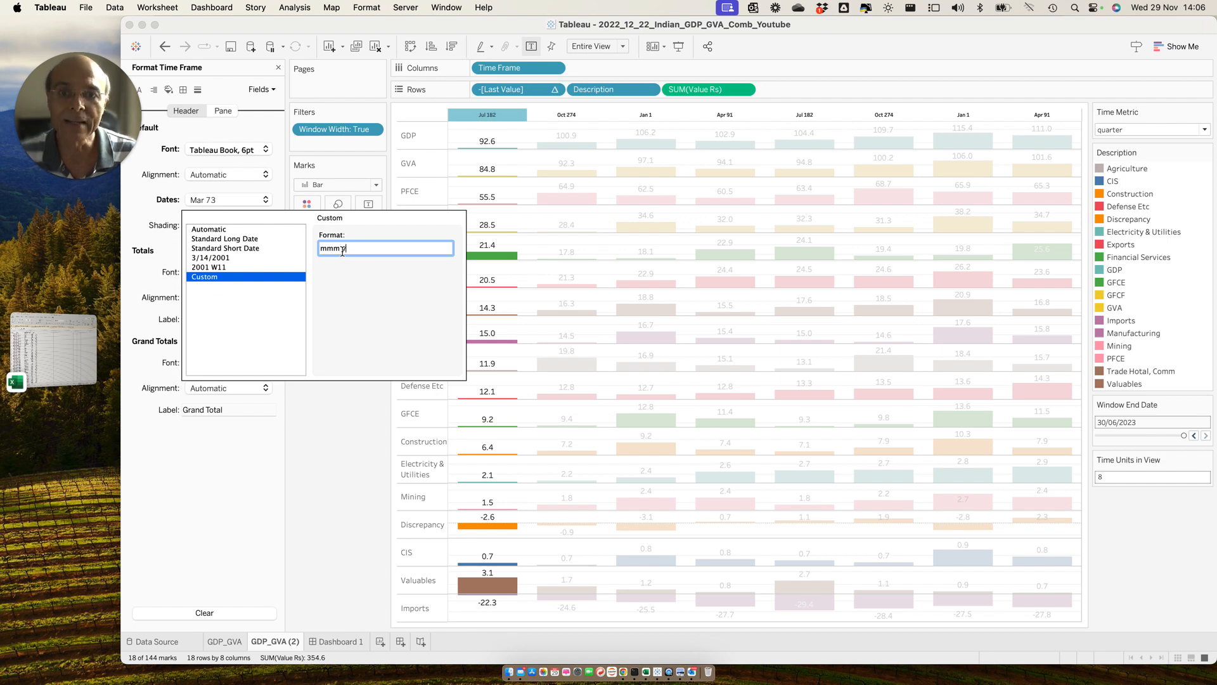
type("y")
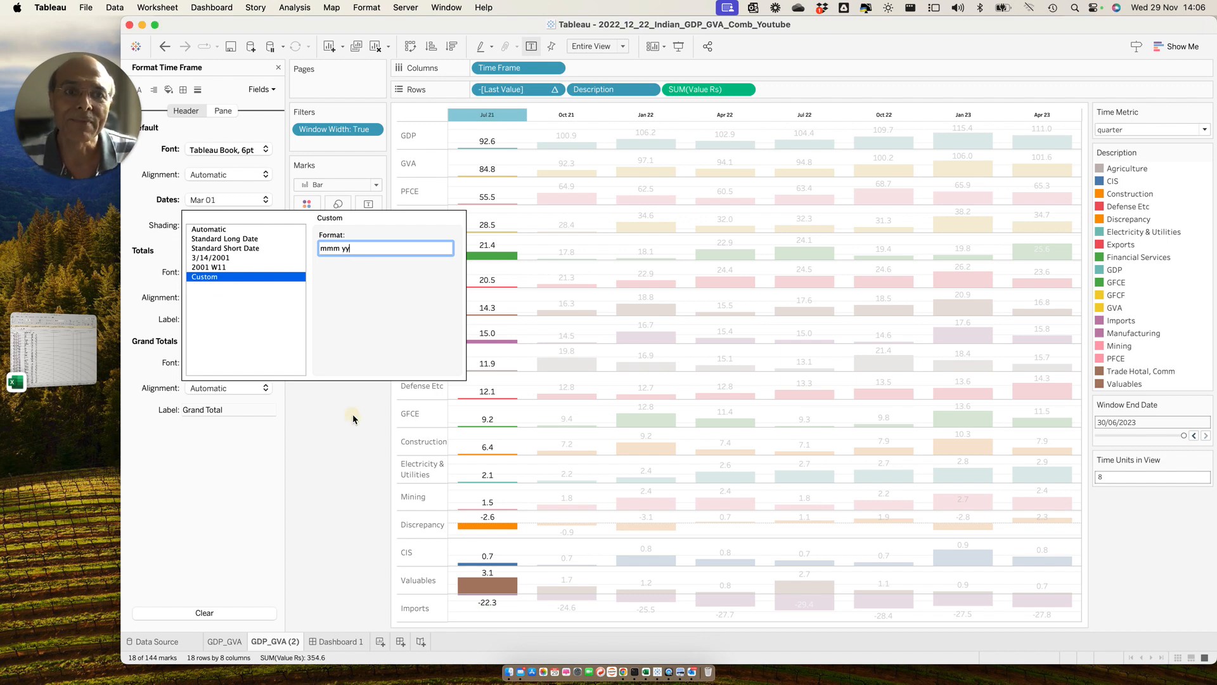
left_click(352, 413)
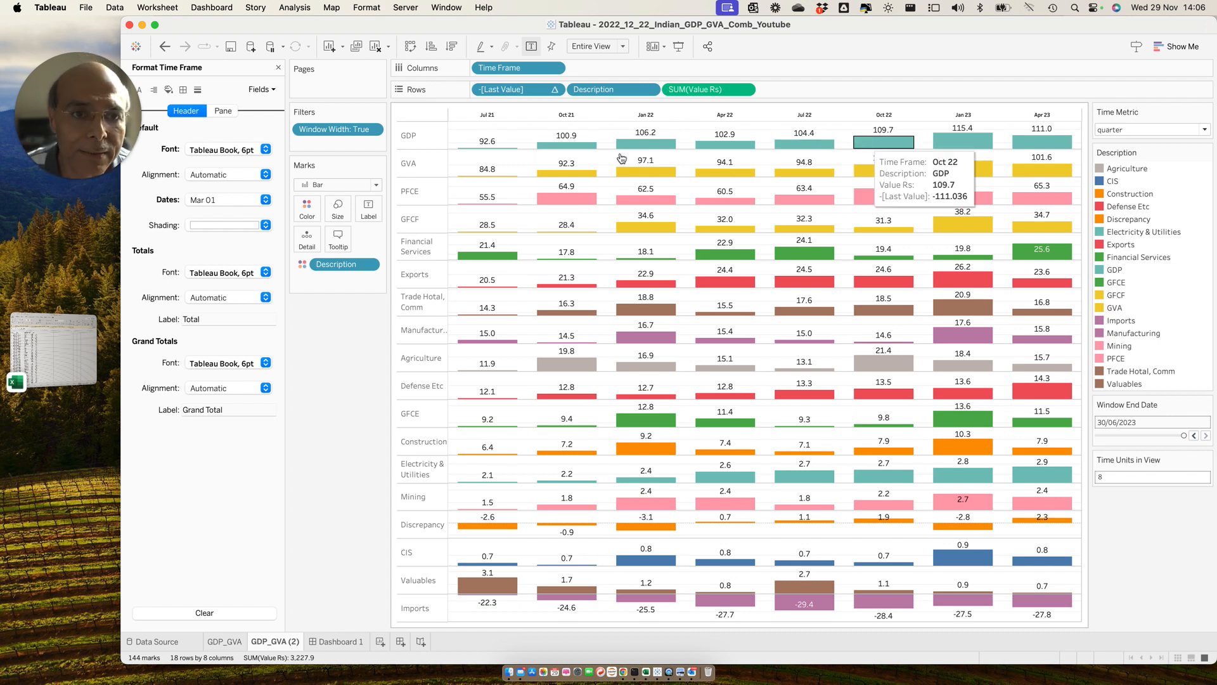
left_click(278, 67)
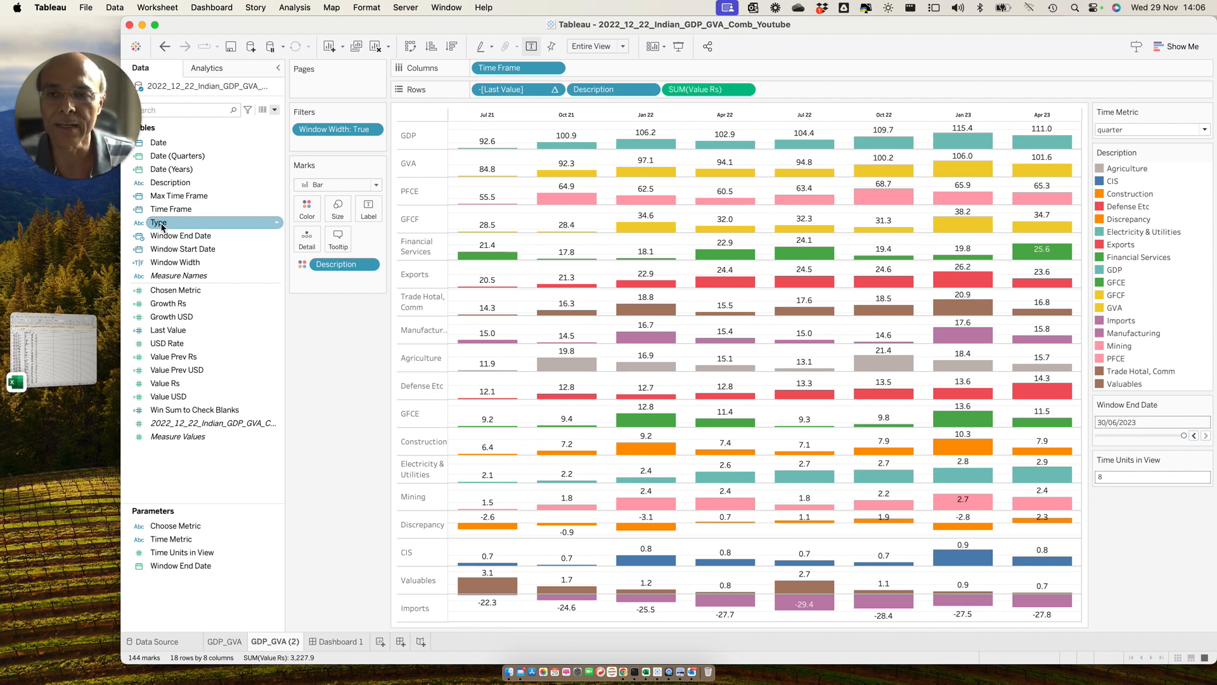
Step: Add Type as a filter on the worksheet with only GDP Constant selected
left_click_drag(163, 225, 317, 152)
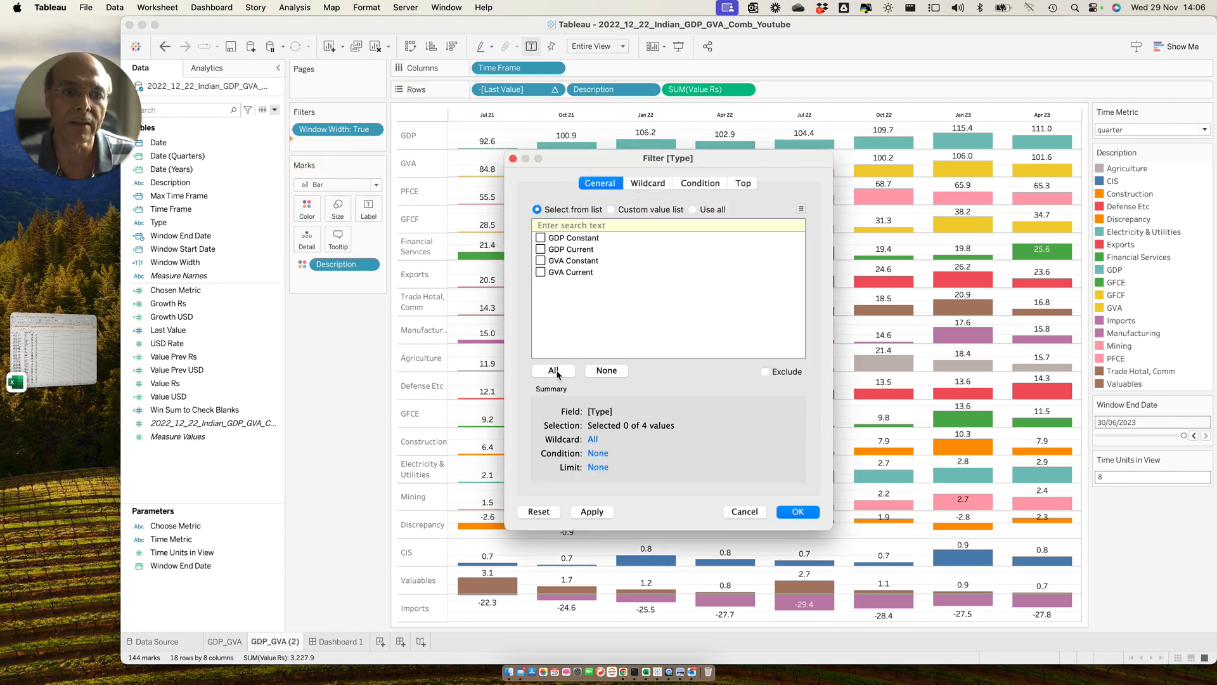
left_click(542, 238)
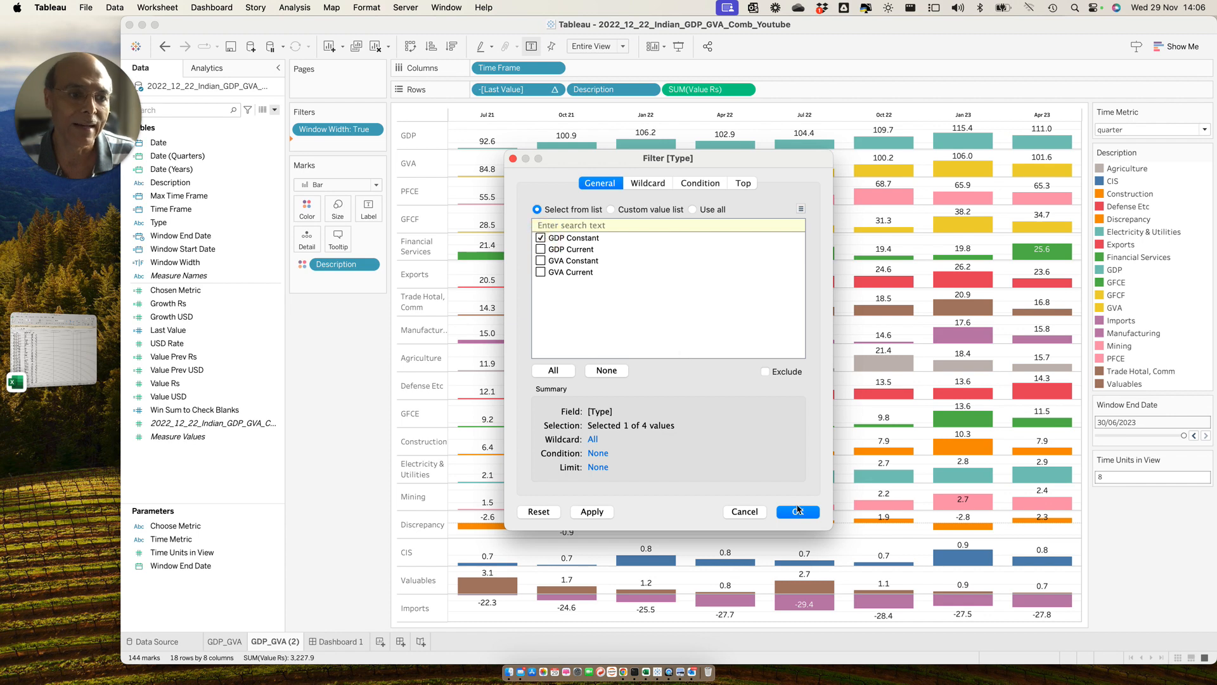
left_click(798, 513)
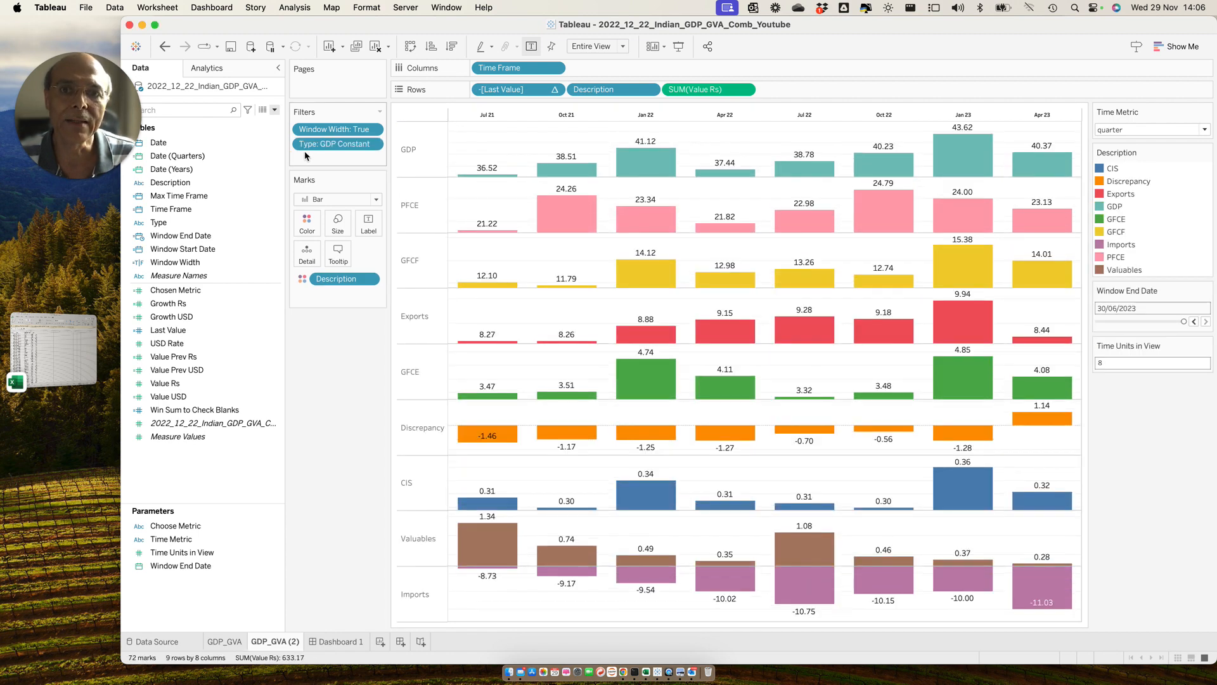
Step: Show the Type filter control beside the chart as a single-value dropdown
right_click(308, 151)
left_click(330, 175)
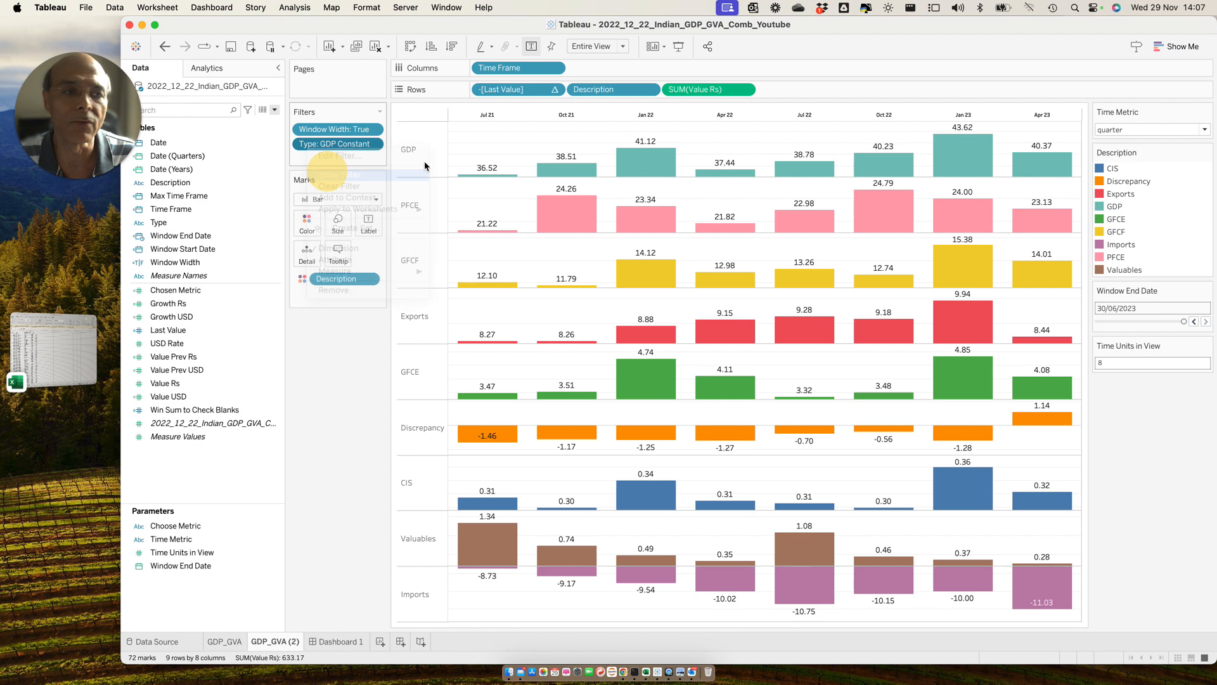
left_click(1207, 112)
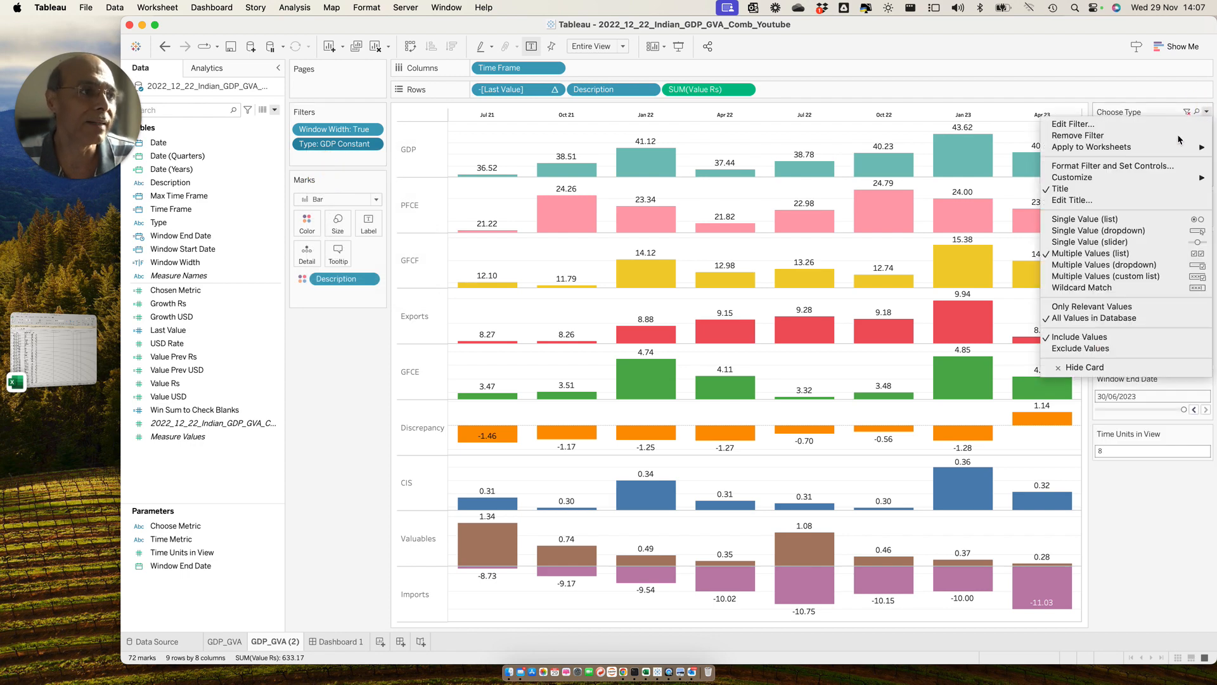
left_click(1140, 231)
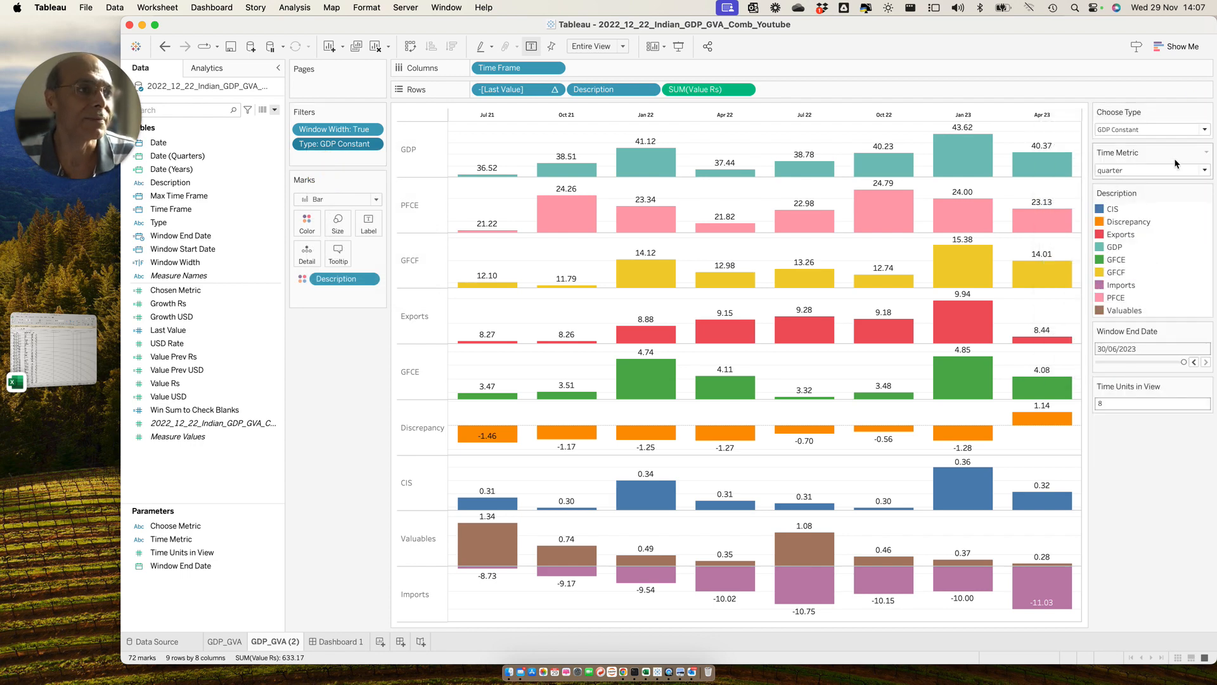
Step: Customize the Choose Type filter so it no longer offers the "All" value
left_click(1208, 113)
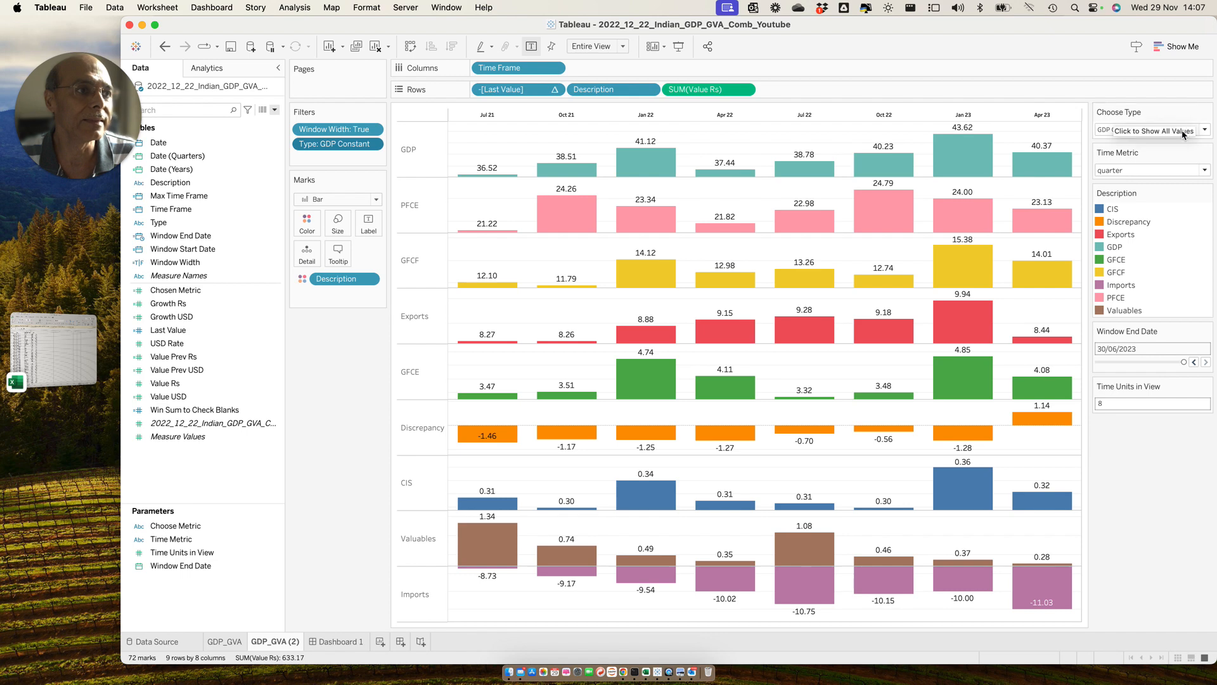
left_click(1208, 113)
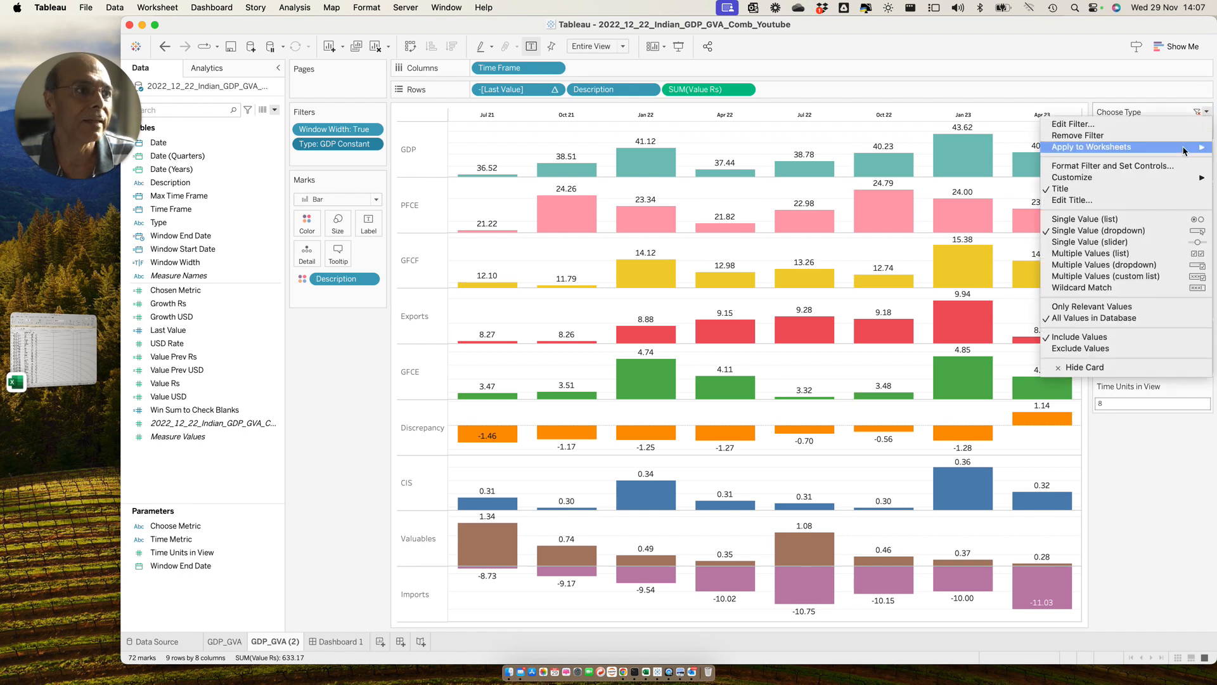
mouse_move(1116, 147)
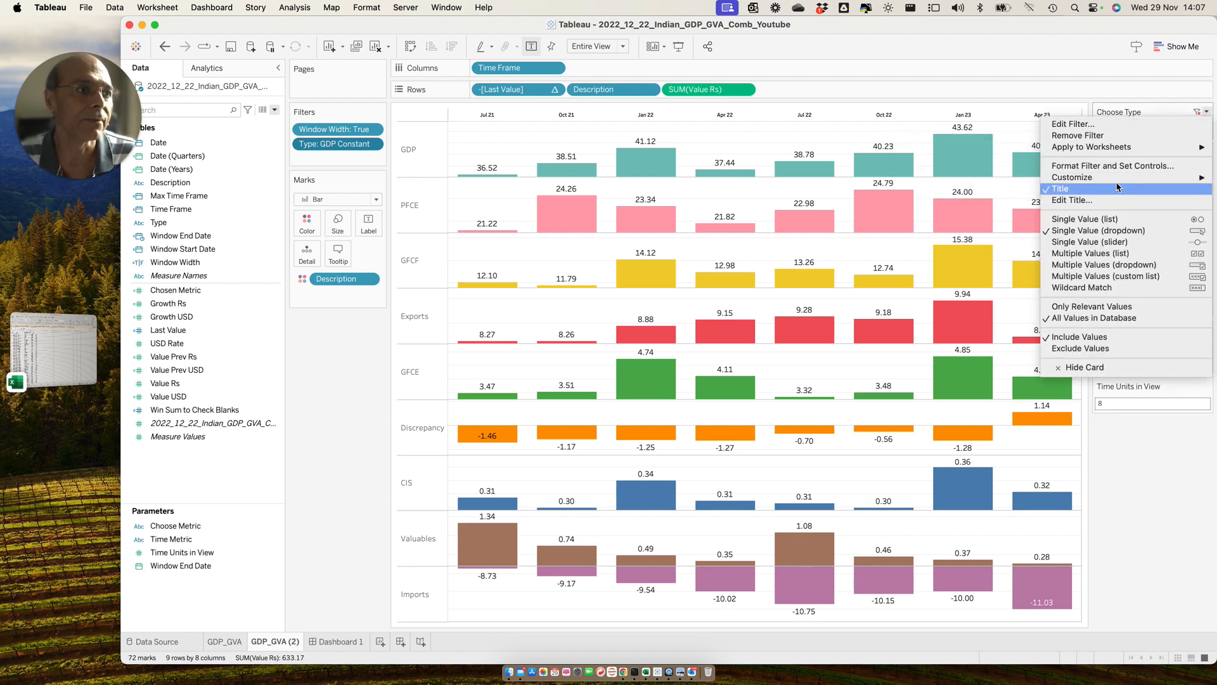
mouse_move(1119, 177)
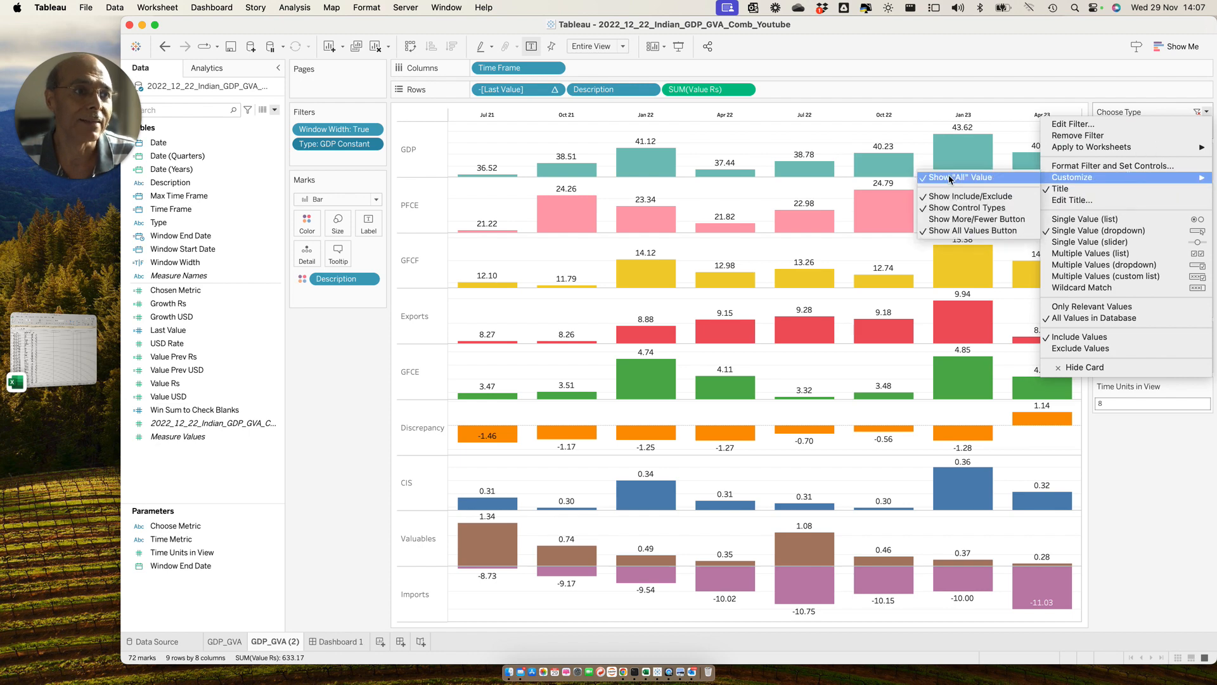
left_click(949, 176)
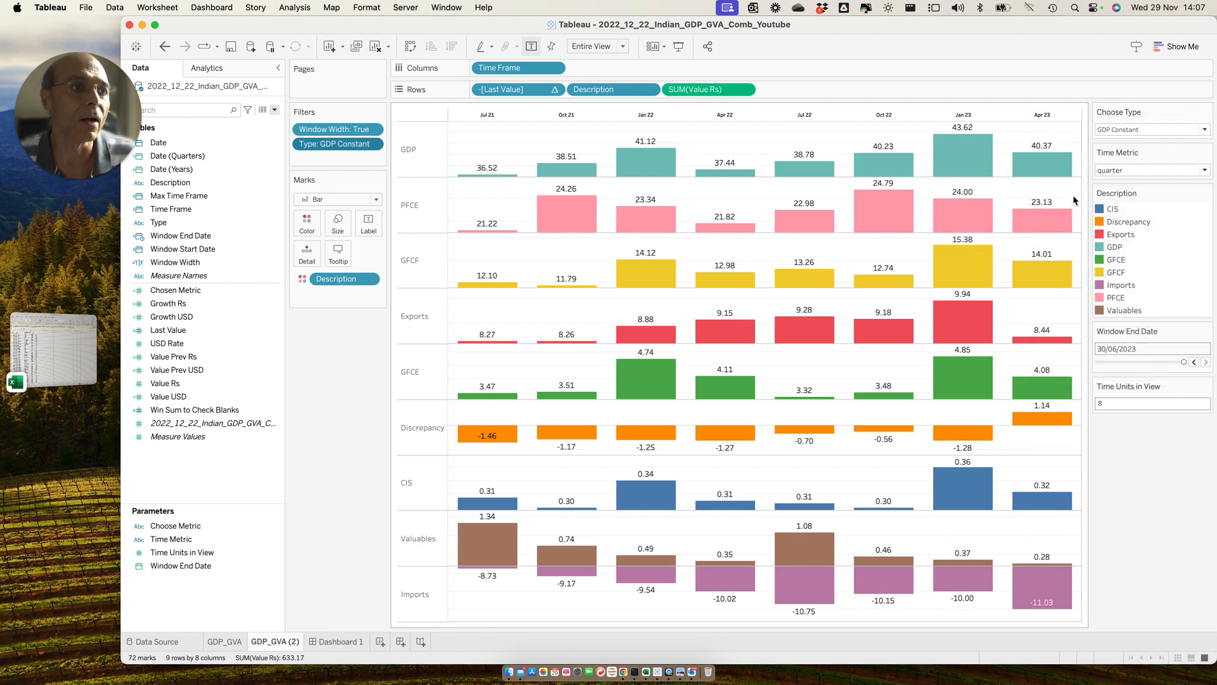
Step: Try the Choose Type filter with GDP Current and set it to GVA Constant
left_click(1155, 131)
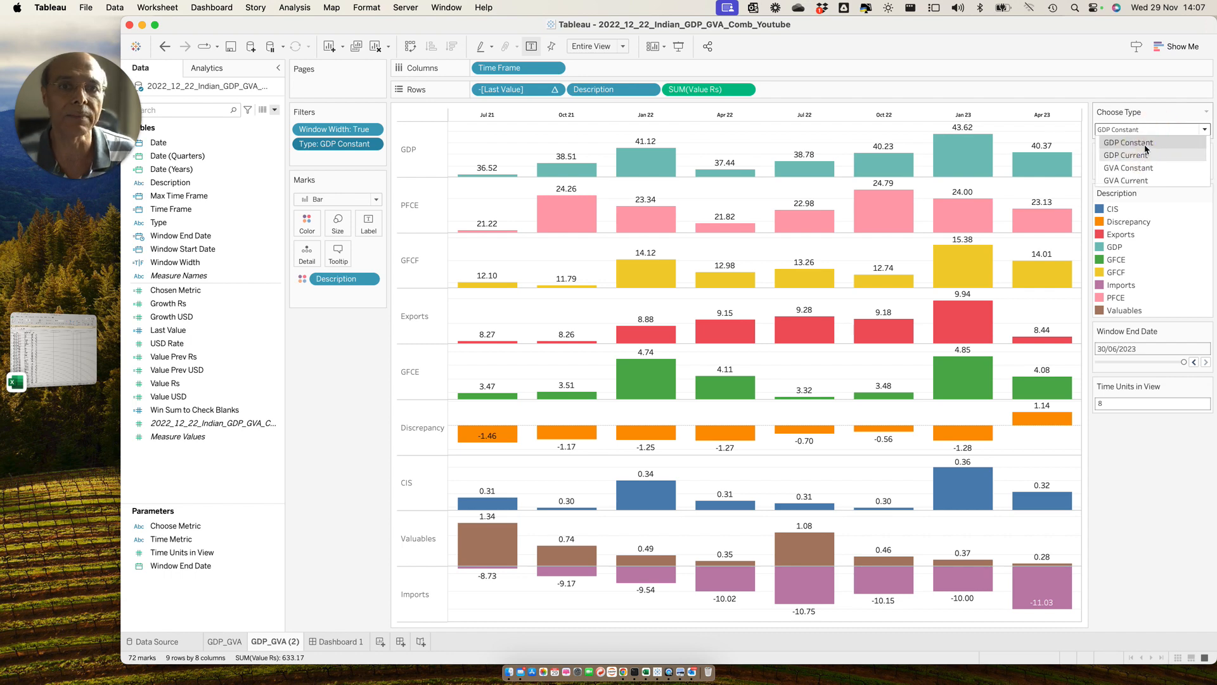
left_click(1144, 154)
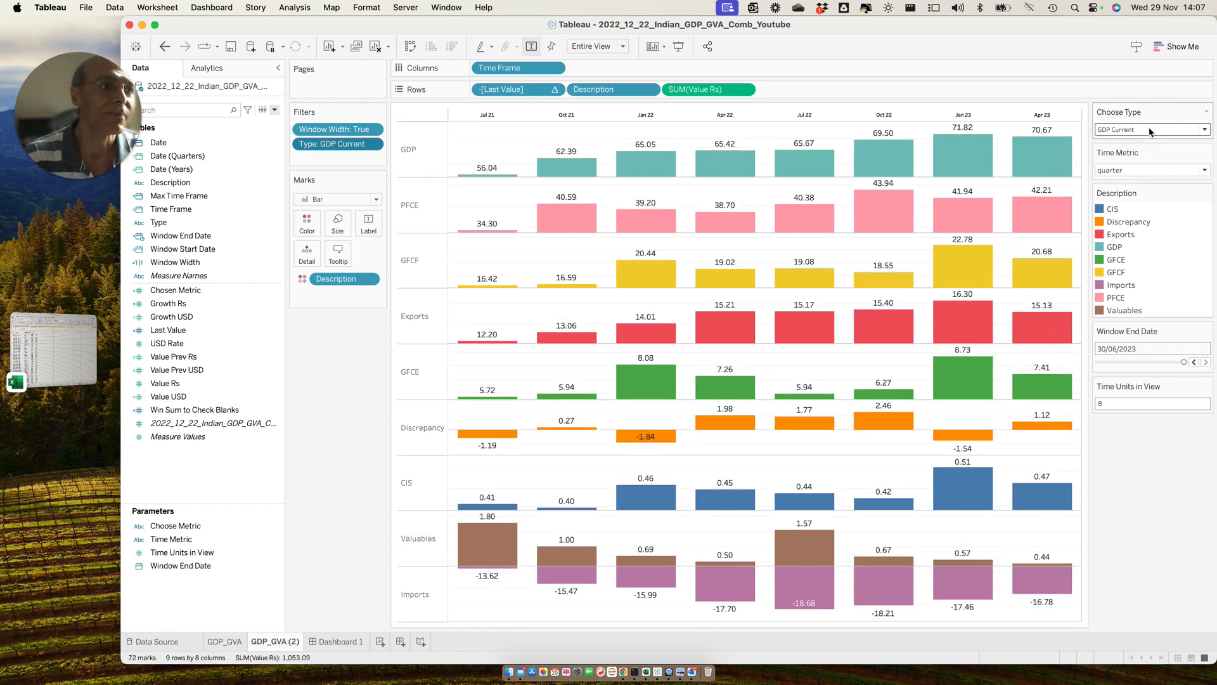
left_click(1150, 131)
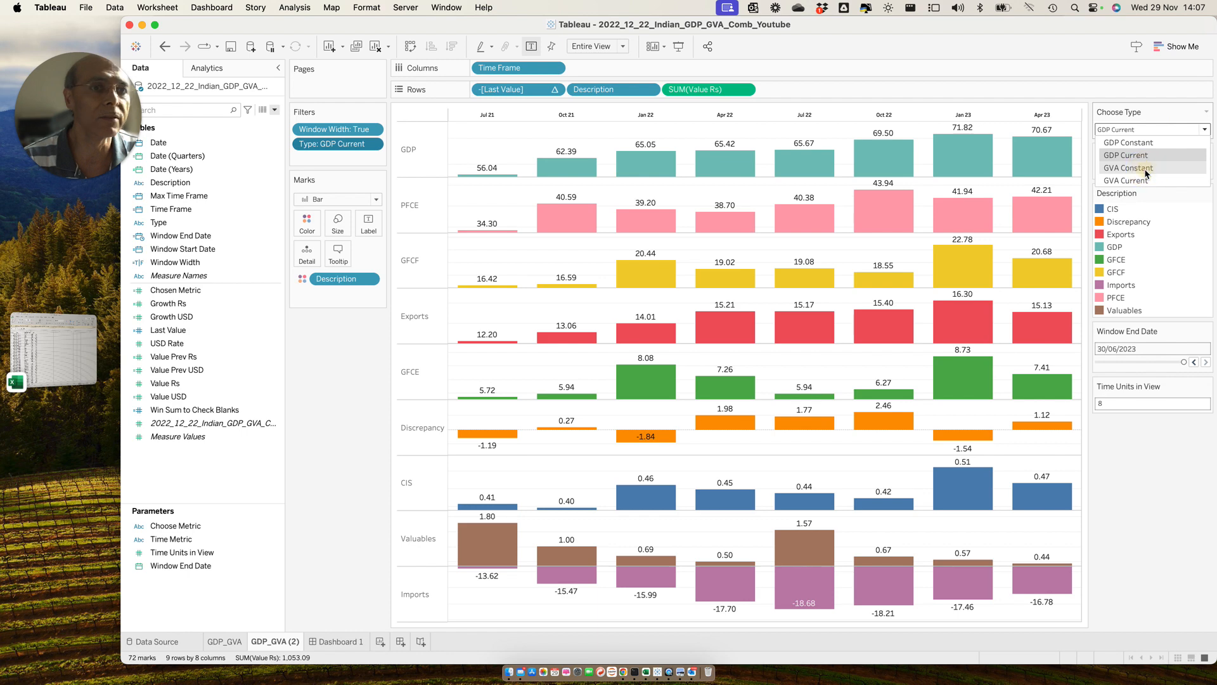
left_click(1146, 168)
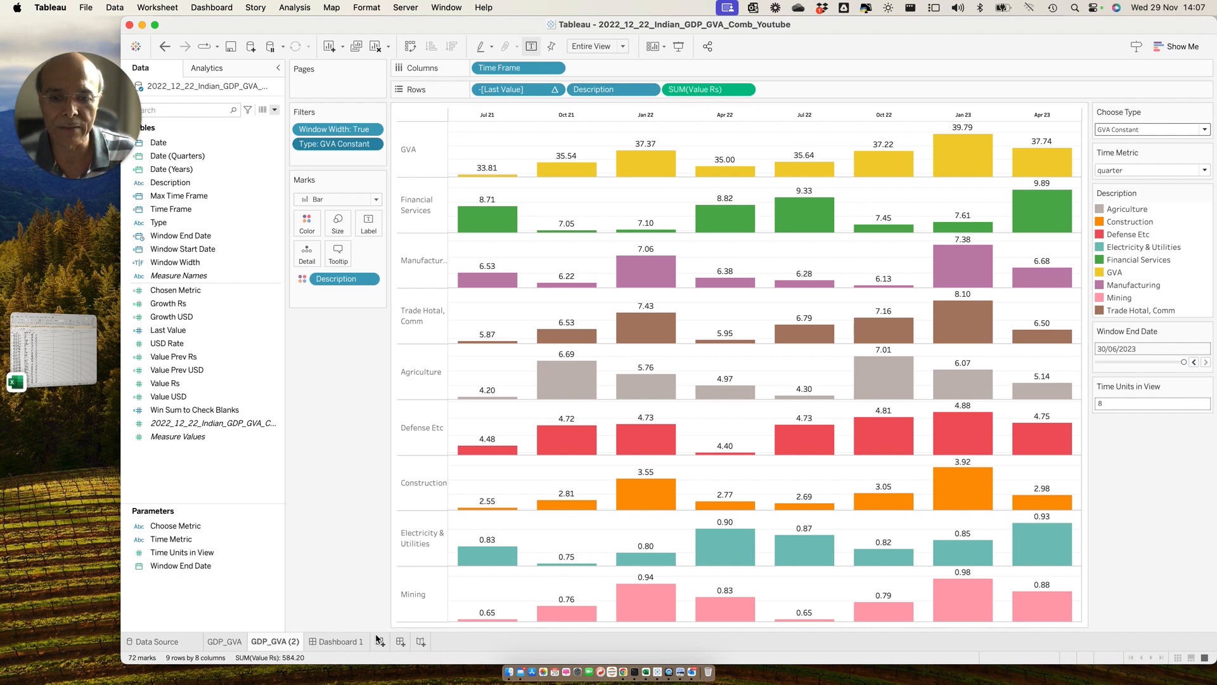
Step: Open Dashboard 1 and set its Choose Type filter to GDP Current
left_click(339, 642)
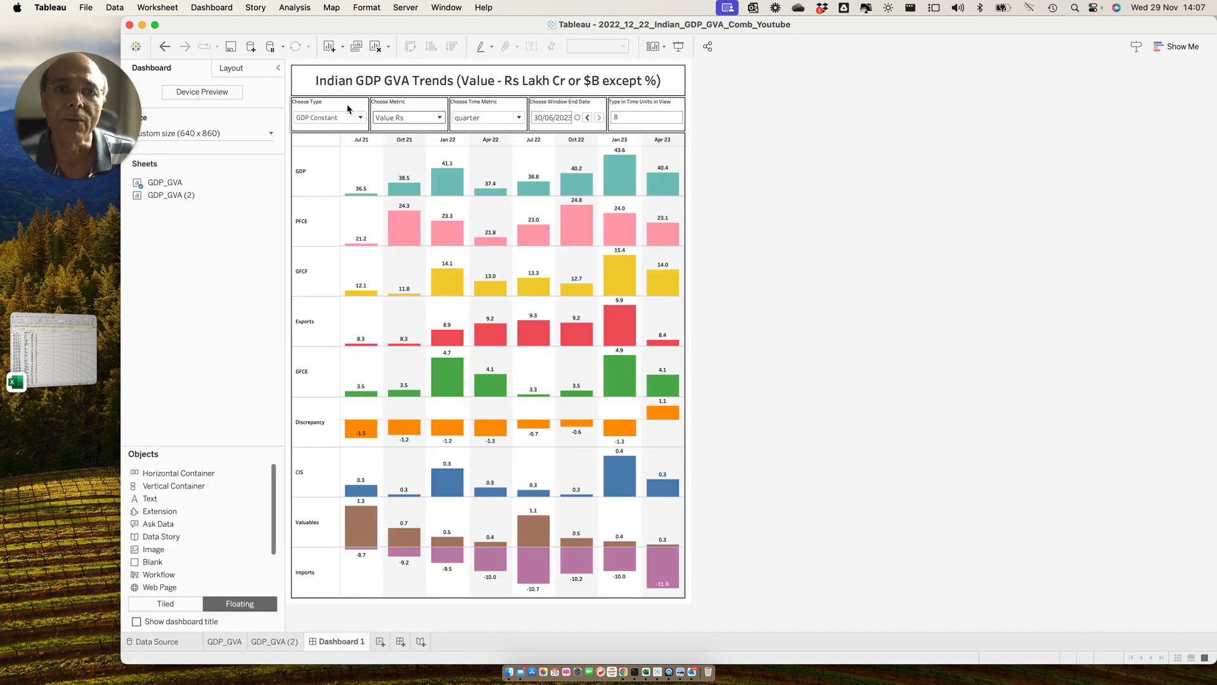
left_click(418, 119)
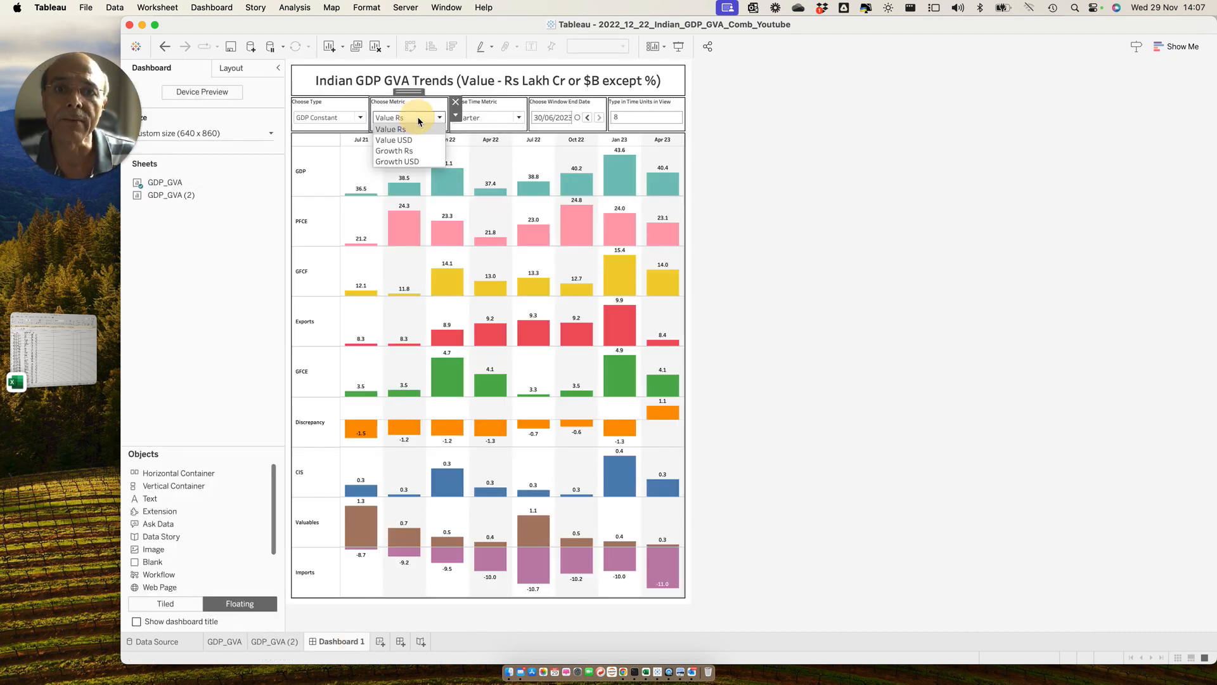
left_click(364, 119)
left_click(361, 118)
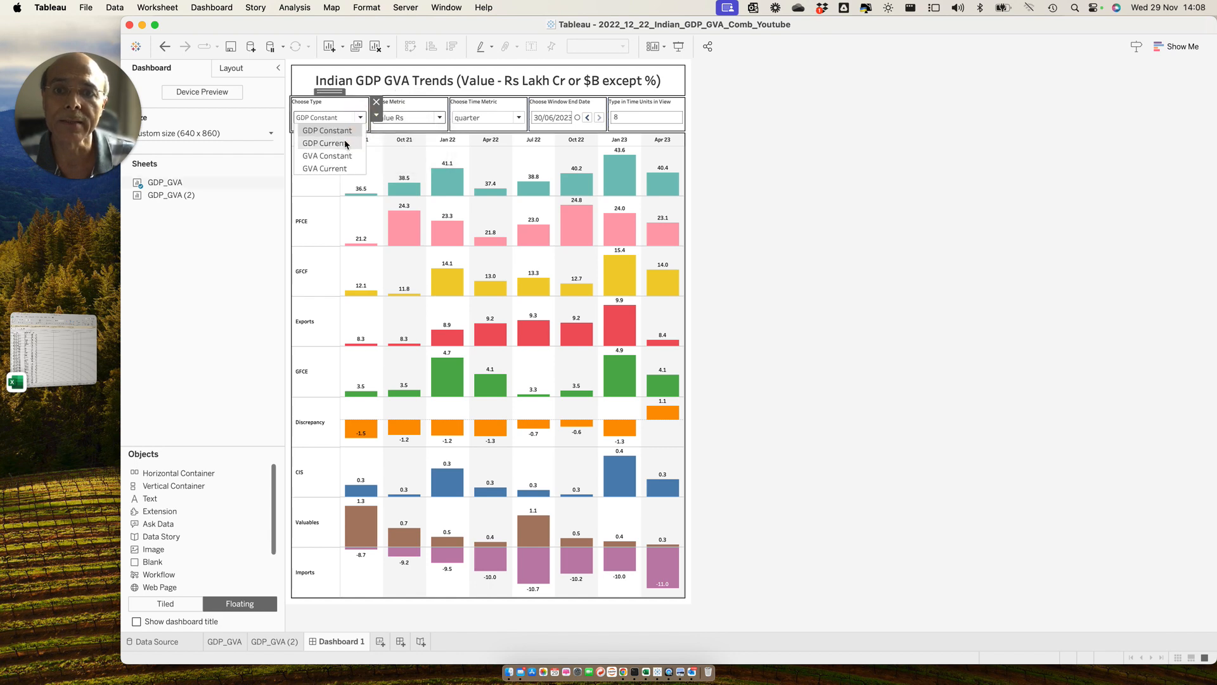
left_click(355, 144)
Step: Switch the dashboard's Choose Metric parameter to Value USD and after that to Growth Rs
left_click(440, 118)
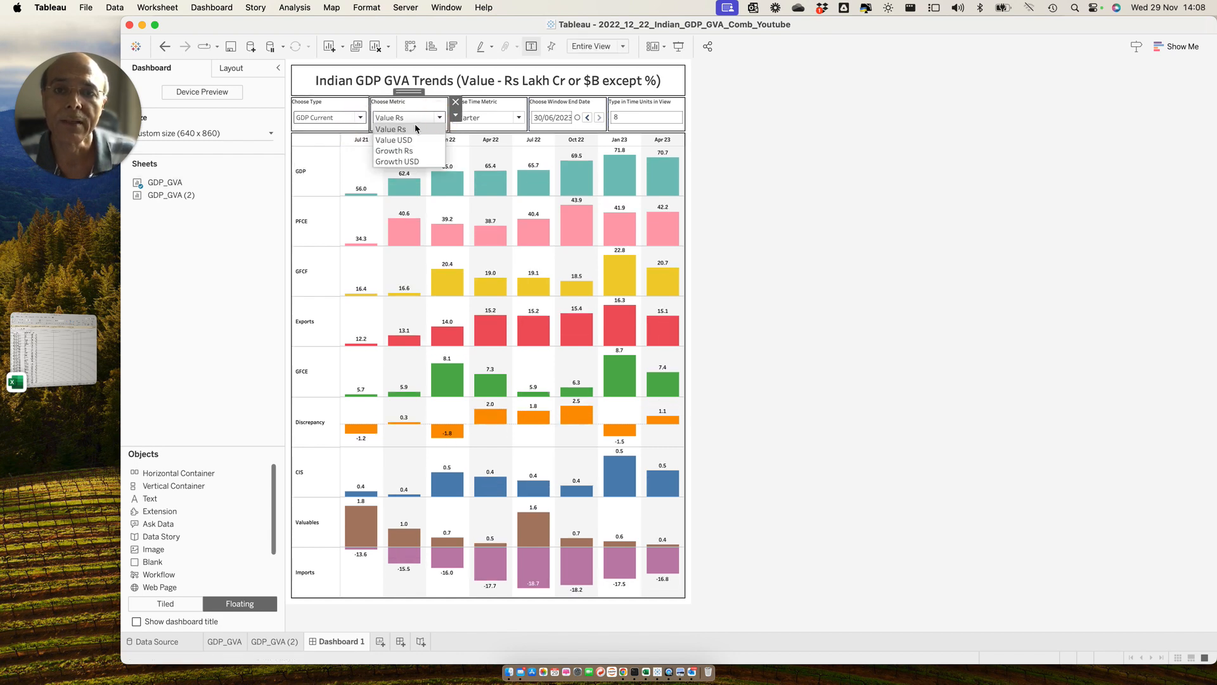
left_click(412, 130)
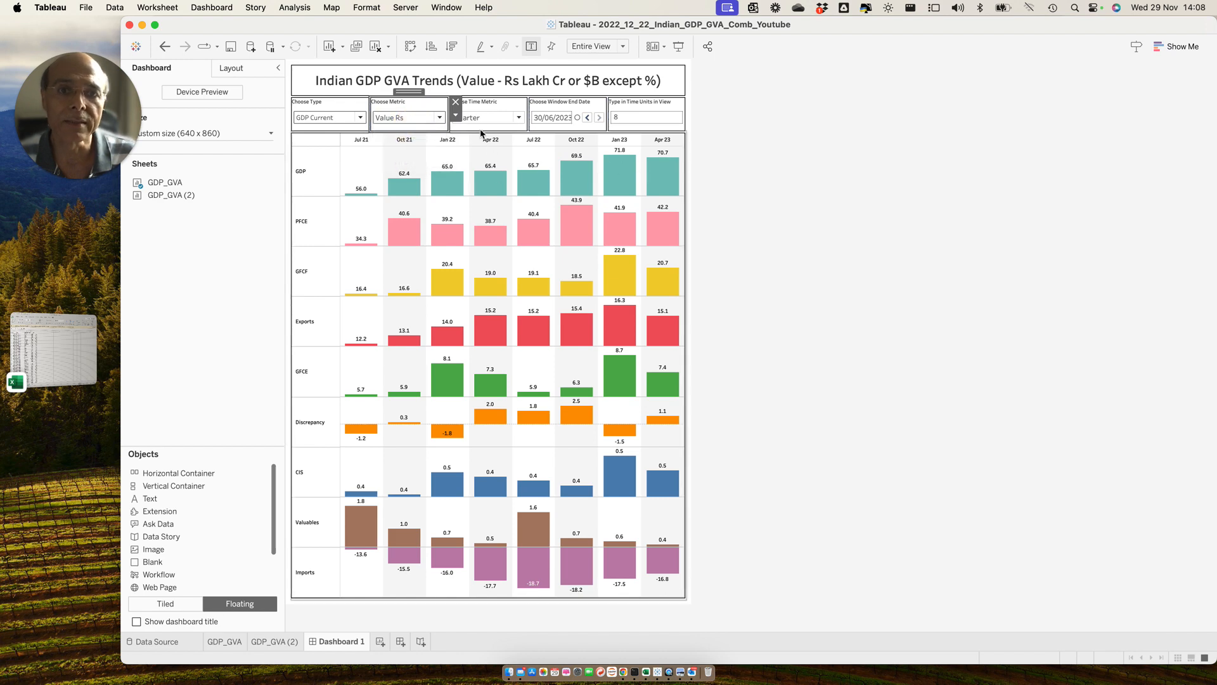
left_click(439, 117)
left_click(417, 140)
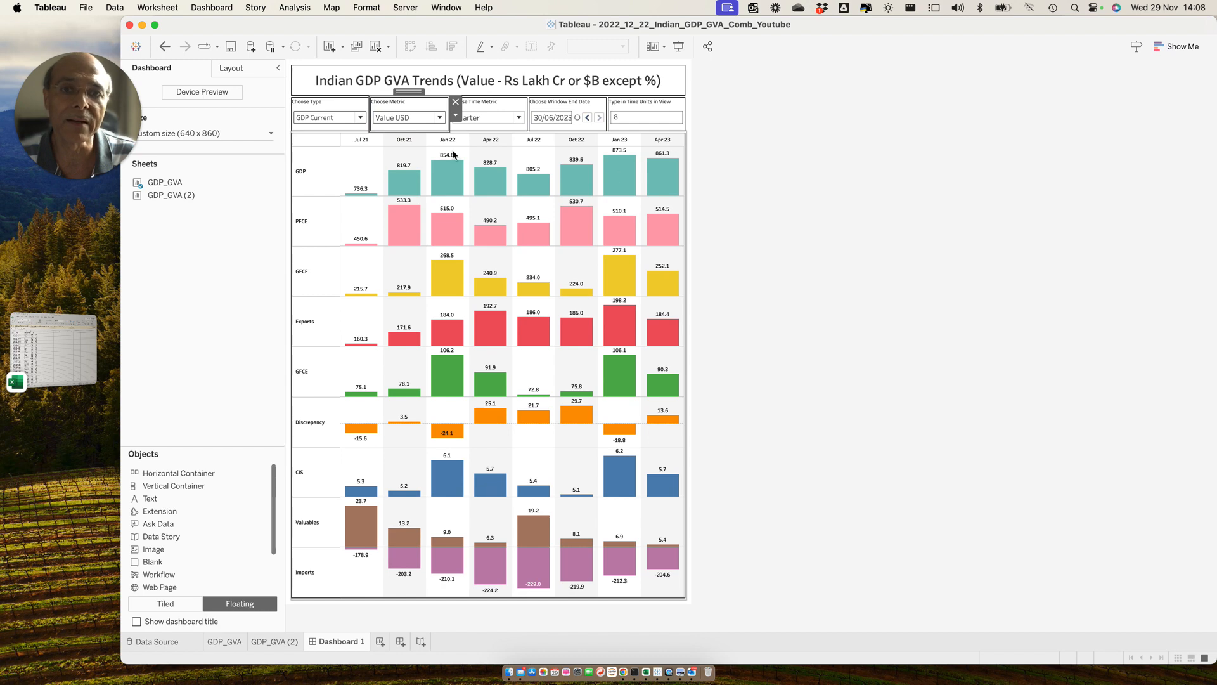
left_click(424, 119)
left_click(404, 161)
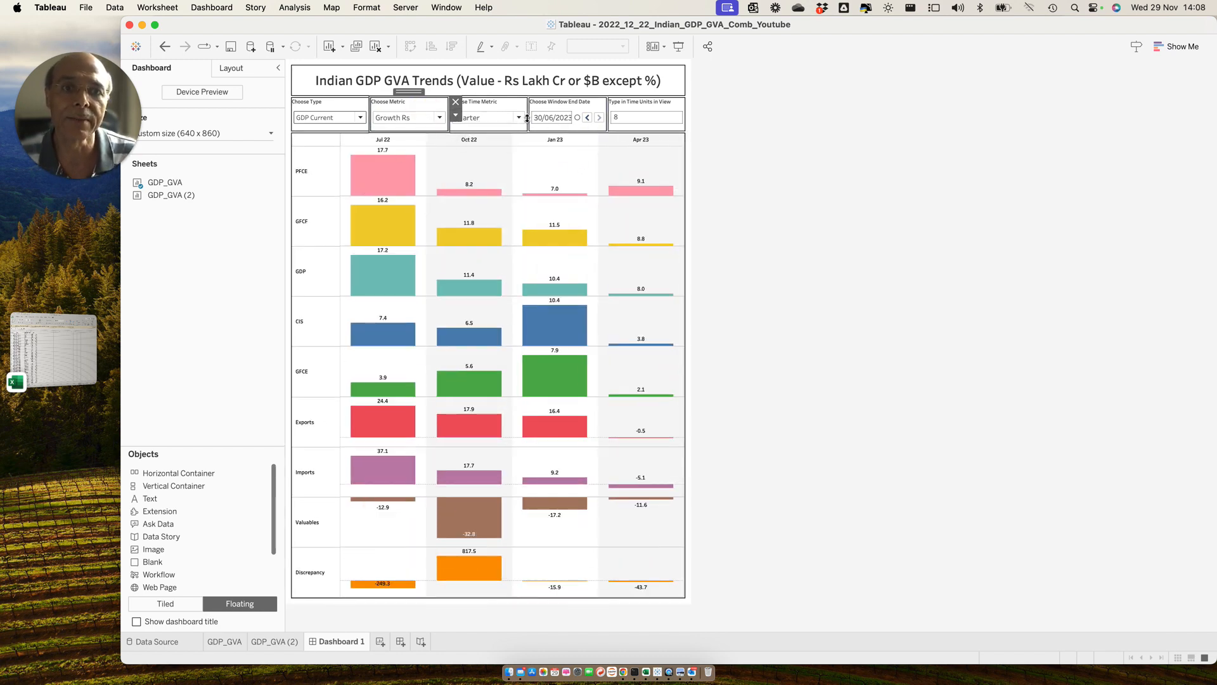
Step: Set the dashboard's time units in view to 12, keeping the quarter time metric
left_click(519, 117)
left_click(646, 125)
left_click(631, 117)
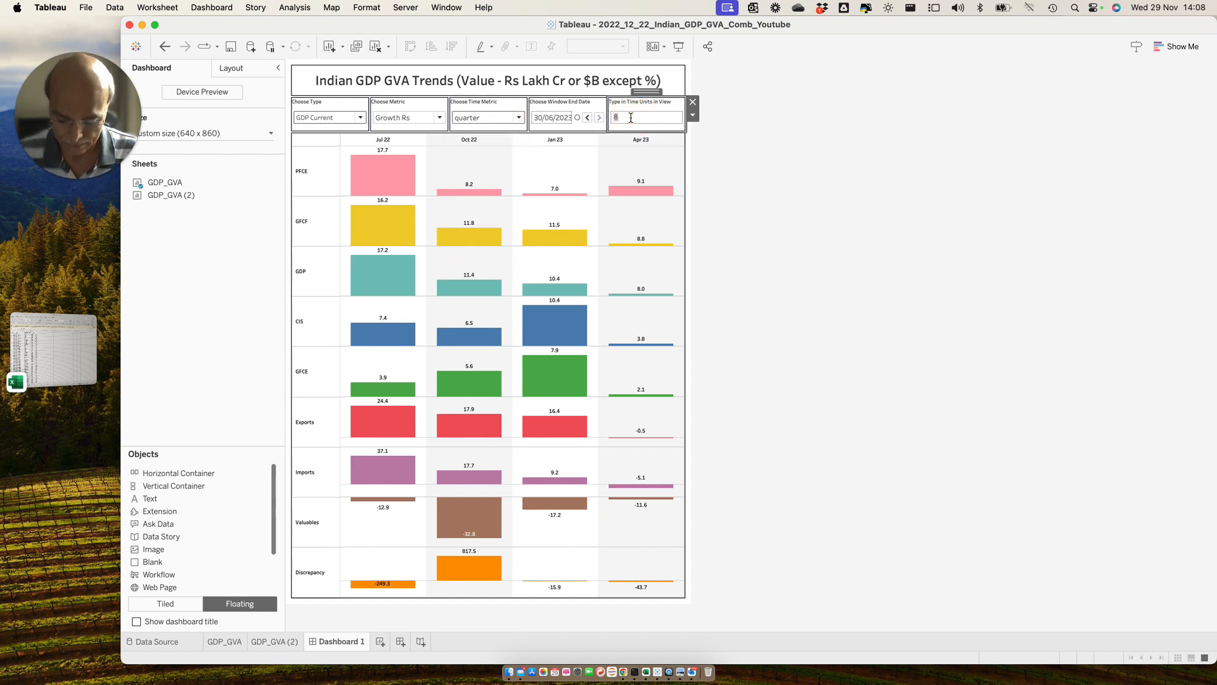
type("12")
key("Return")
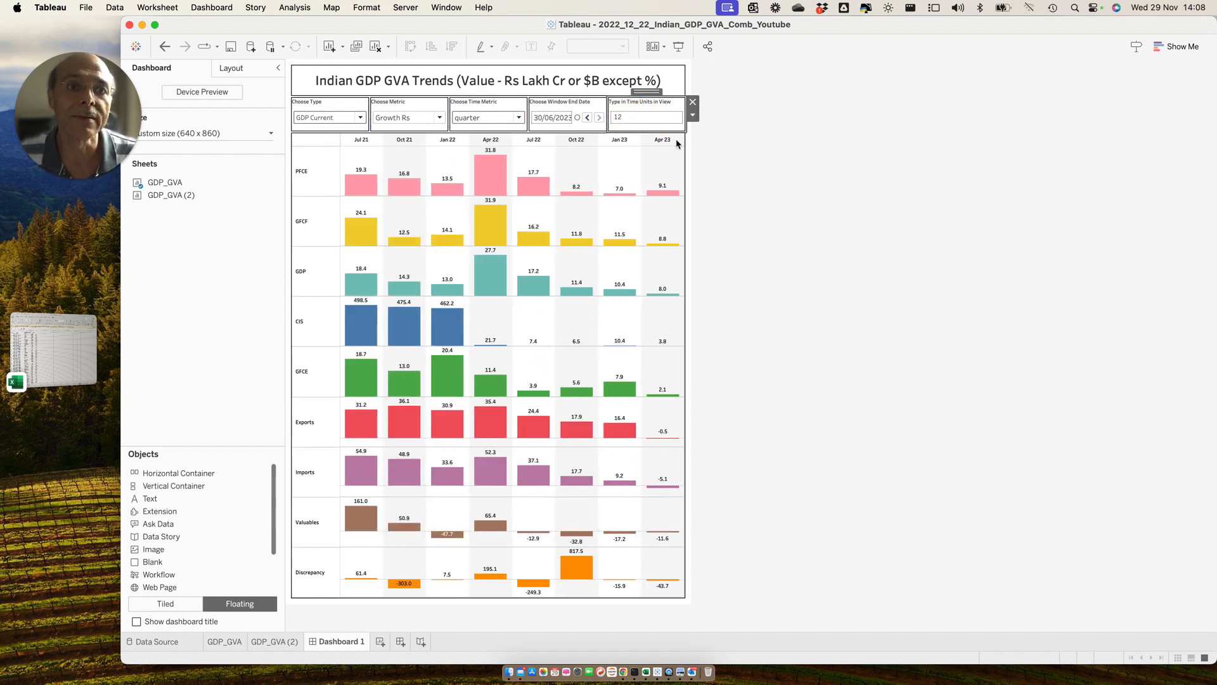
Step: Set the dashboard's Choose Metric parameter to Growth USD and return to the GDP_GVA (2) worksheet
left_click(438, 118)
left_click(406, 158)
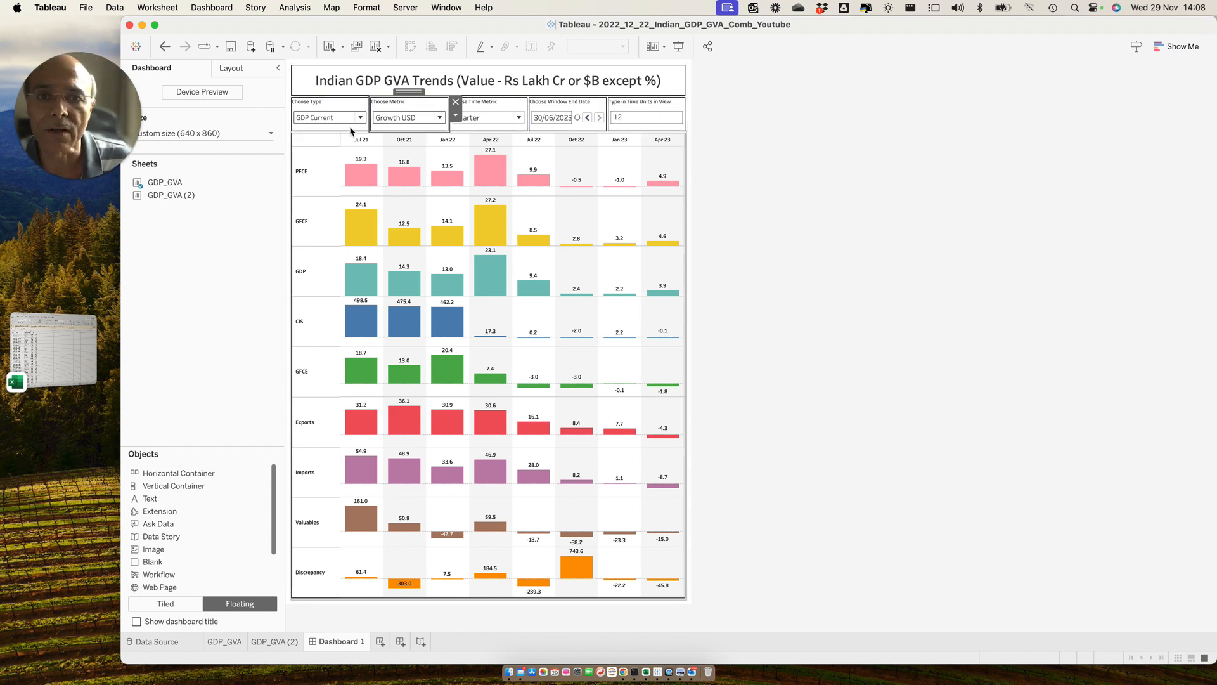
left_click(275, 641)
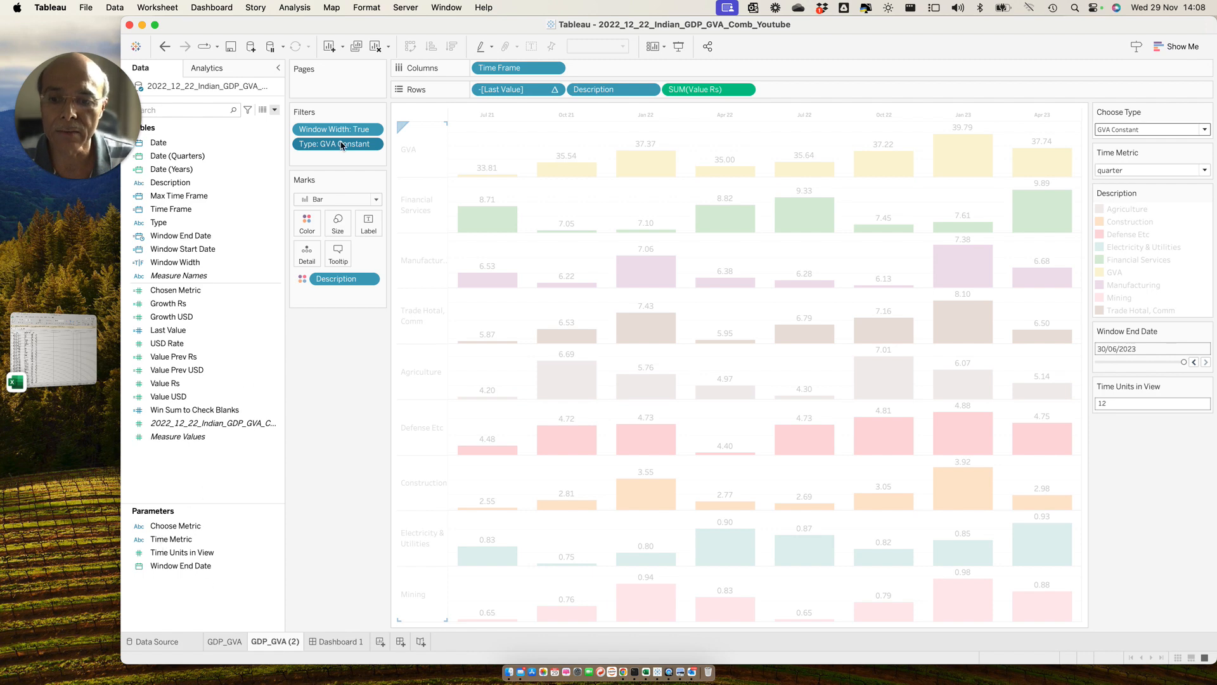
Step: Open the Choose Metric parameter for editing, review its list of allowable values and close it without changes
left_click(276, 111)
left_click(275, 111)
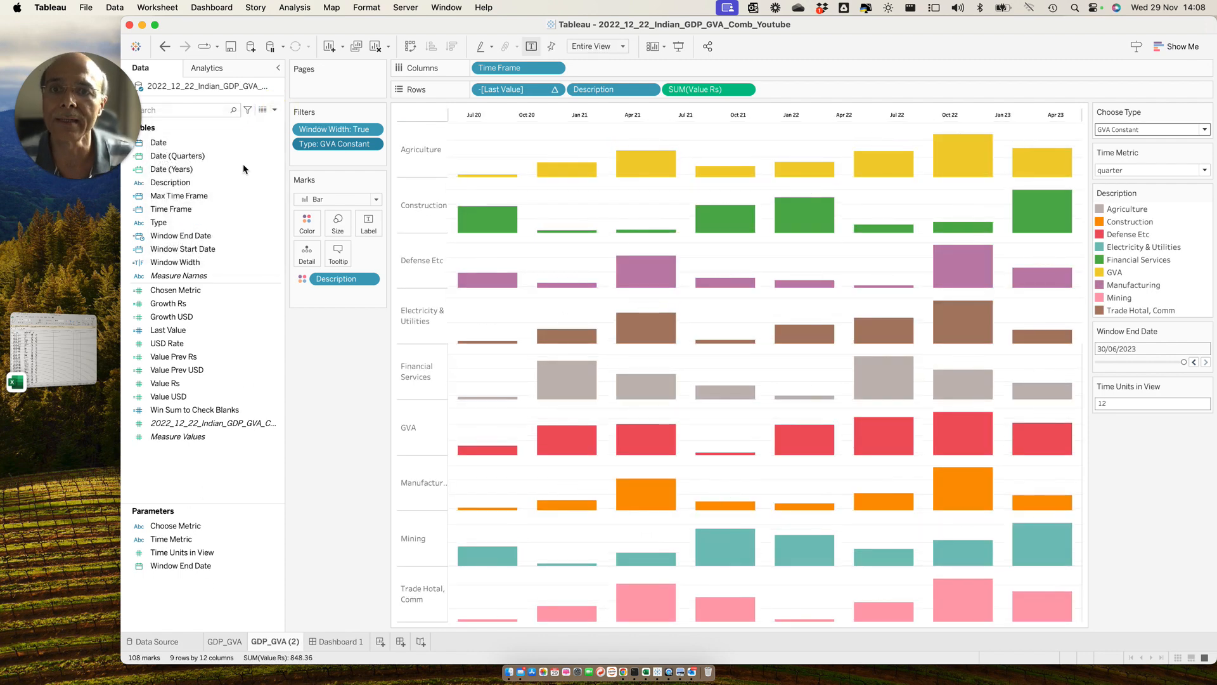
left_click(201, 564)
left_click(194, 528)
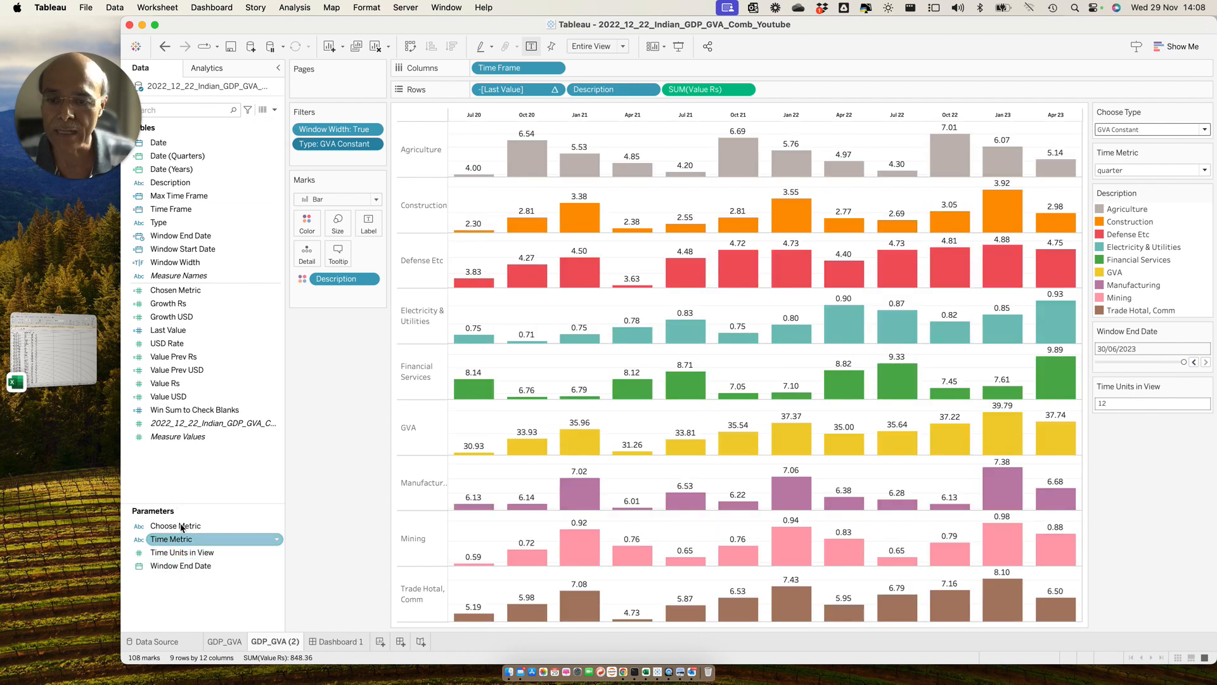
right_click(175, 530)
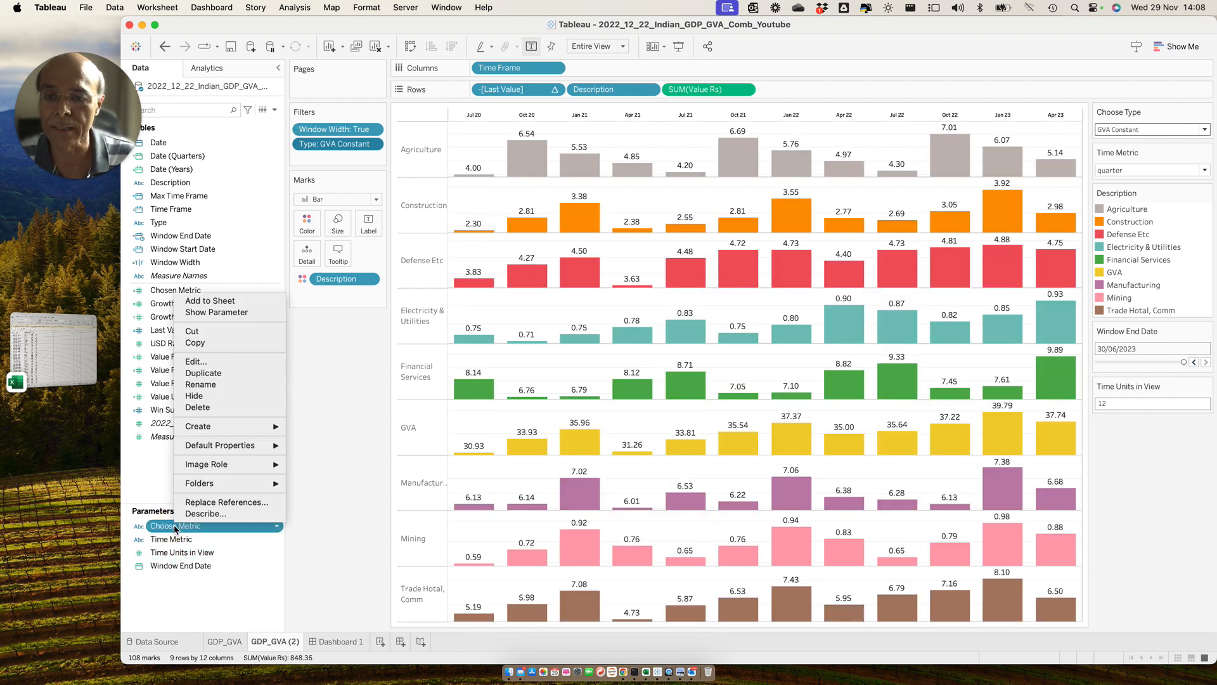
left_click(213, 363)
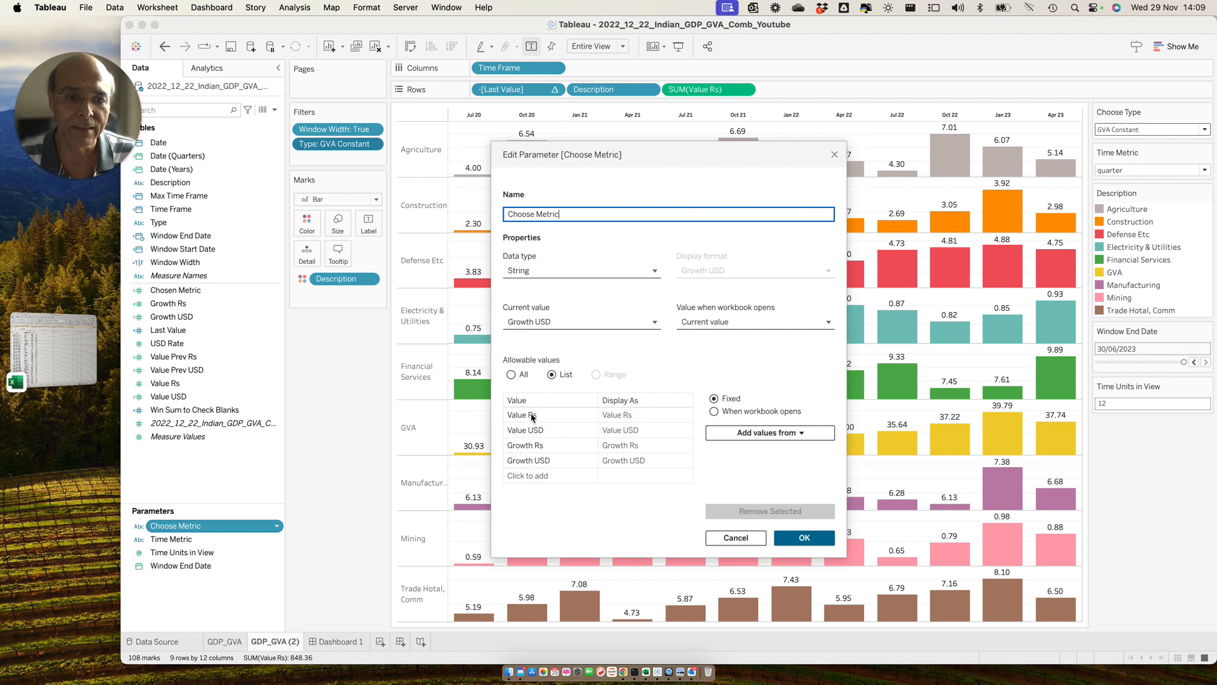
left_click(806, 537)
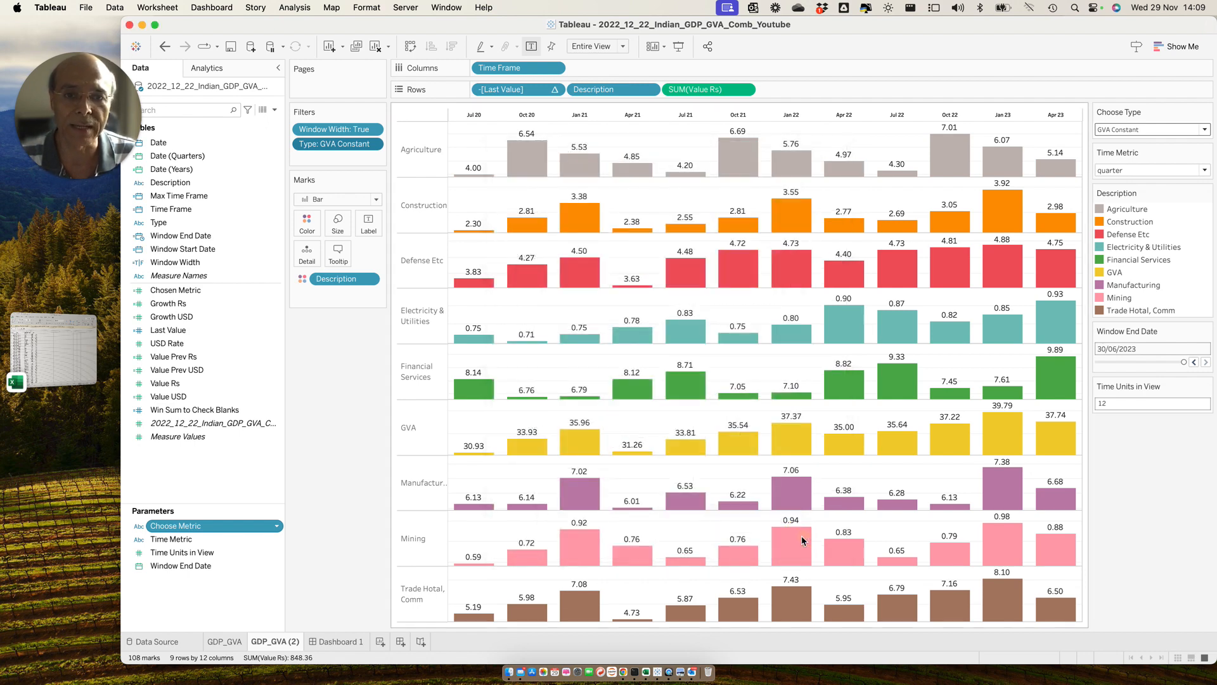
Step: Open the Chosen Metric calculated field and examine how each Choose Metric option maps to a measure
right_click(190, 293)
left_click(218, 348)
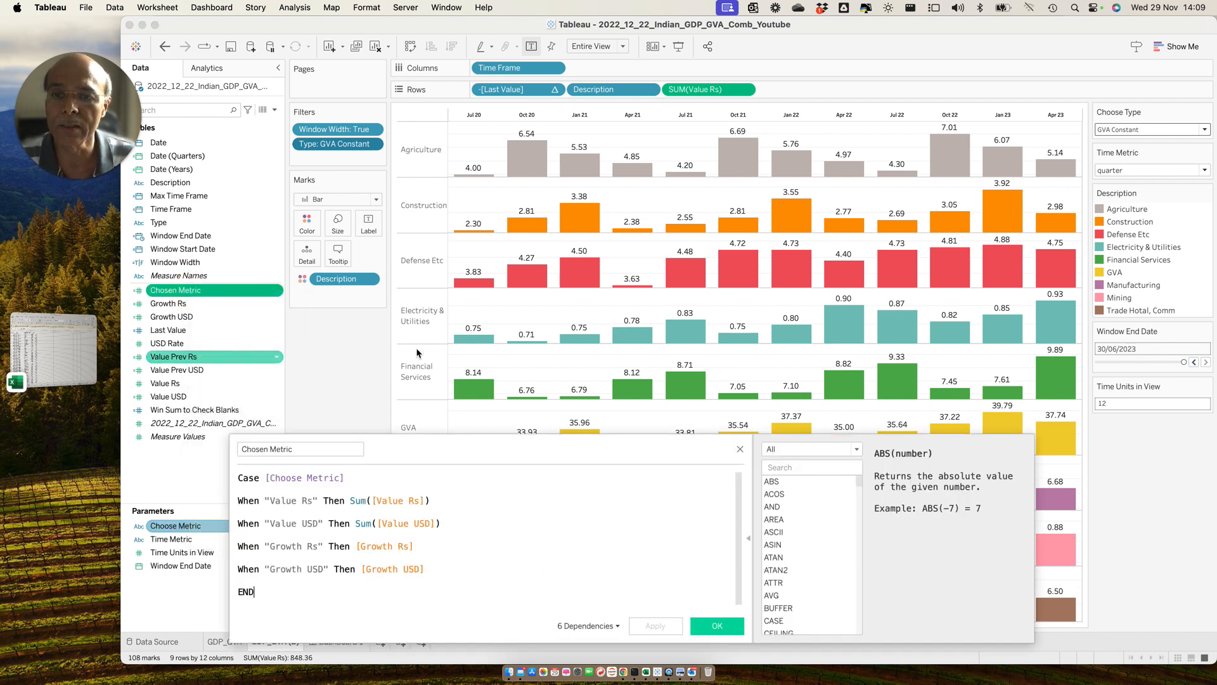
left_click_drag(430, 437, 522, 82)
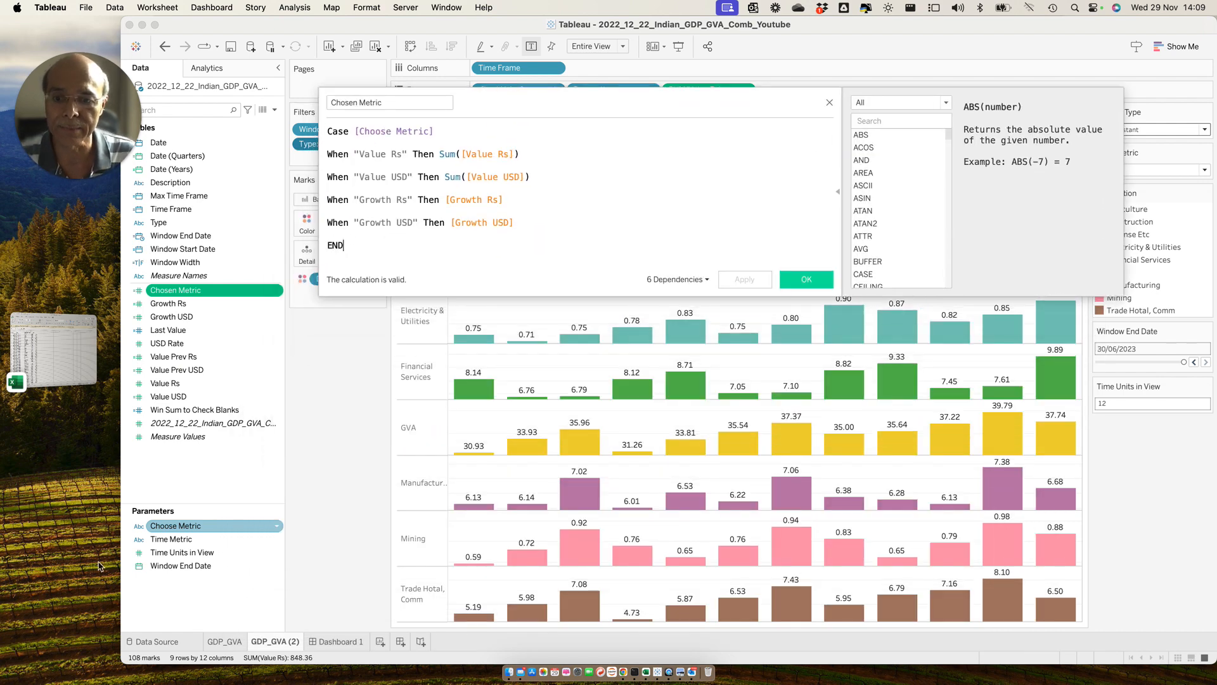
left_click_drag(166, 529, 379, 134)
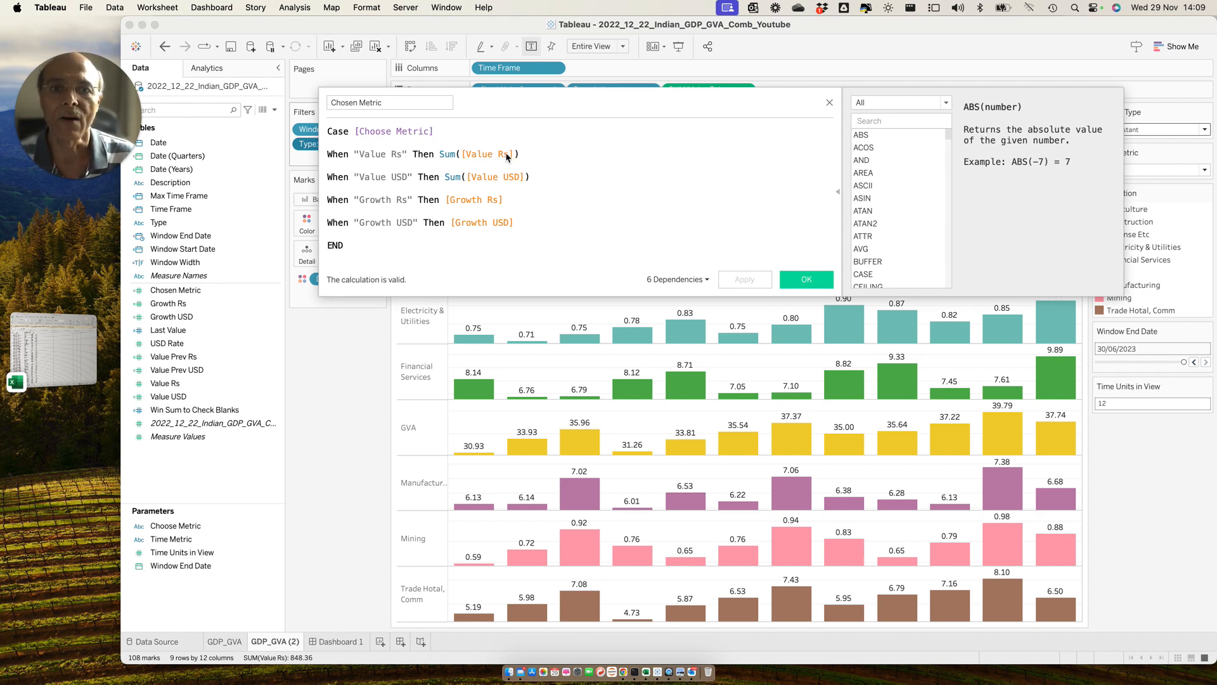
left_click_drag(533, 111, 534, 267)
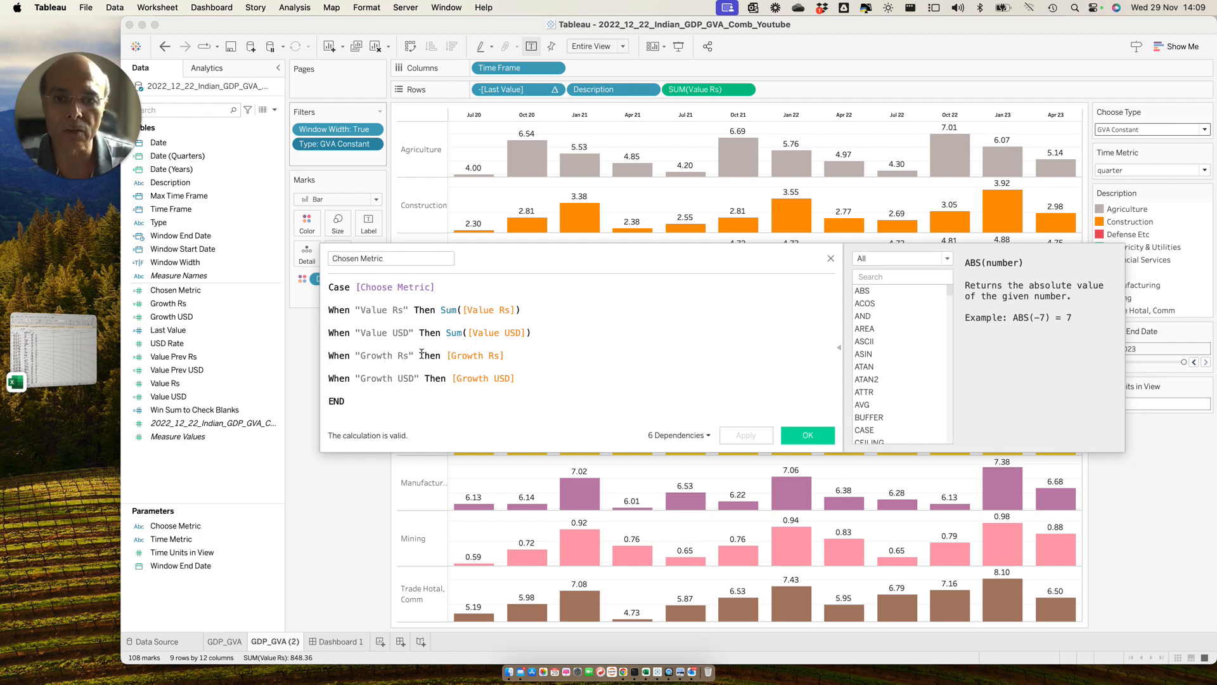
left_click(808, 435)
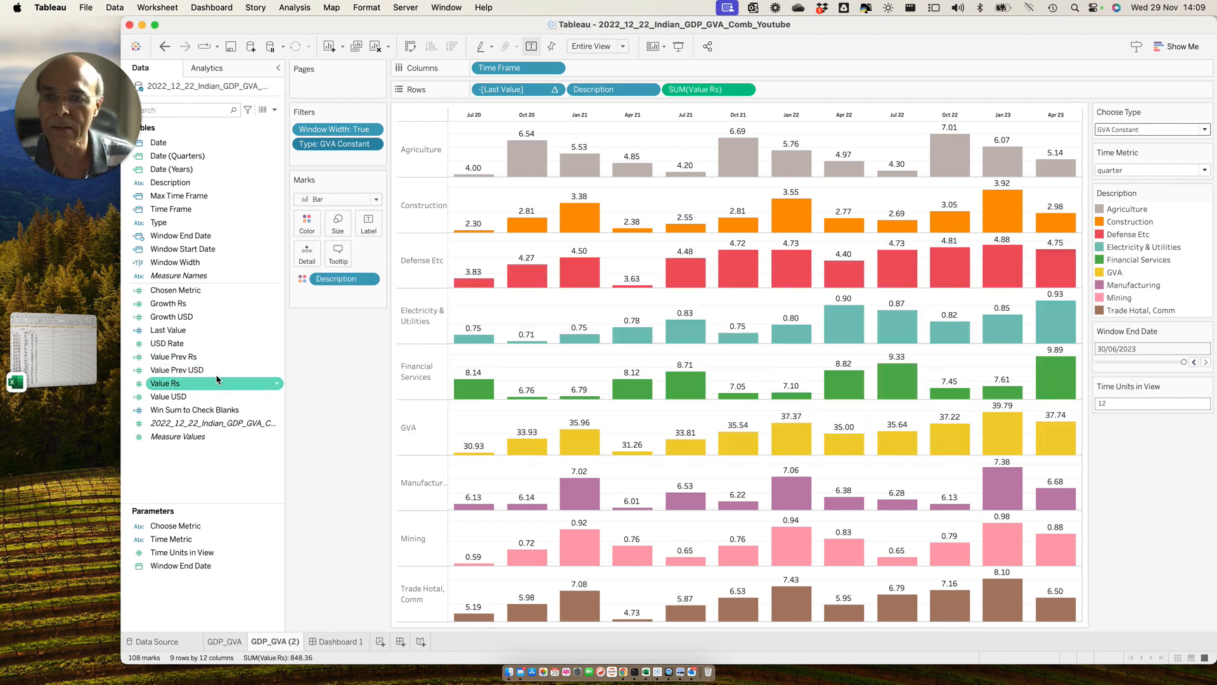
Step: Examine the Value USD calculated field's conversion formula and close the editor
right_click(174, 399)
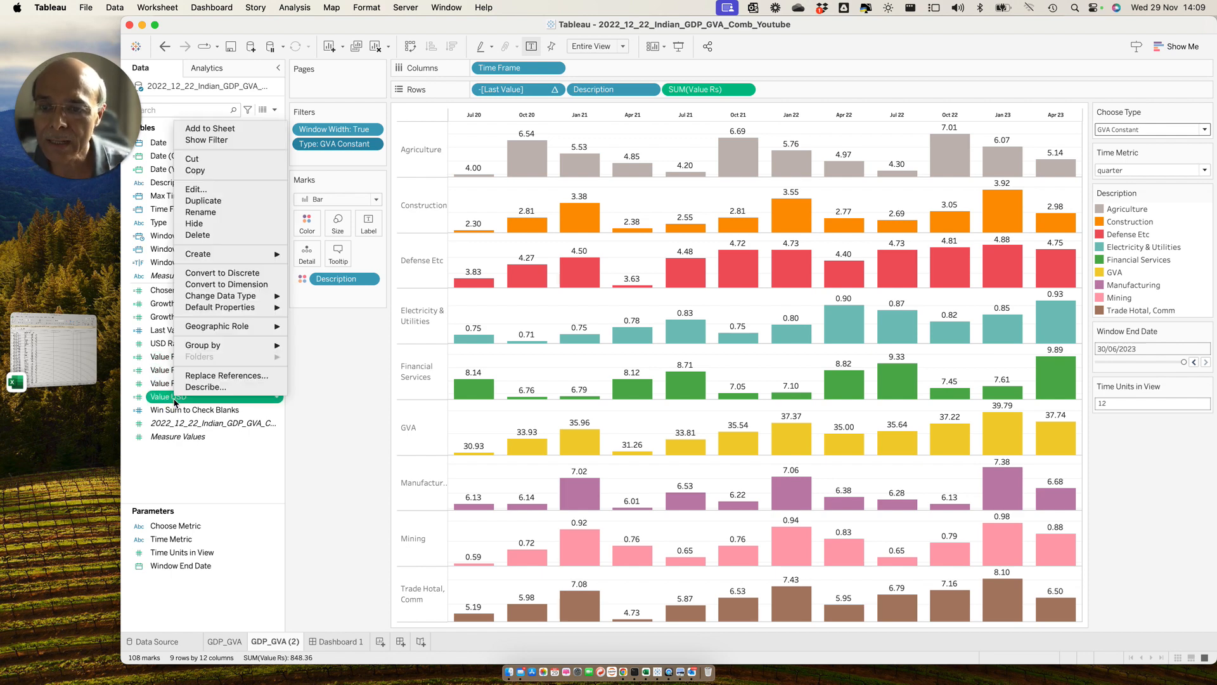
left_click(204, 190)
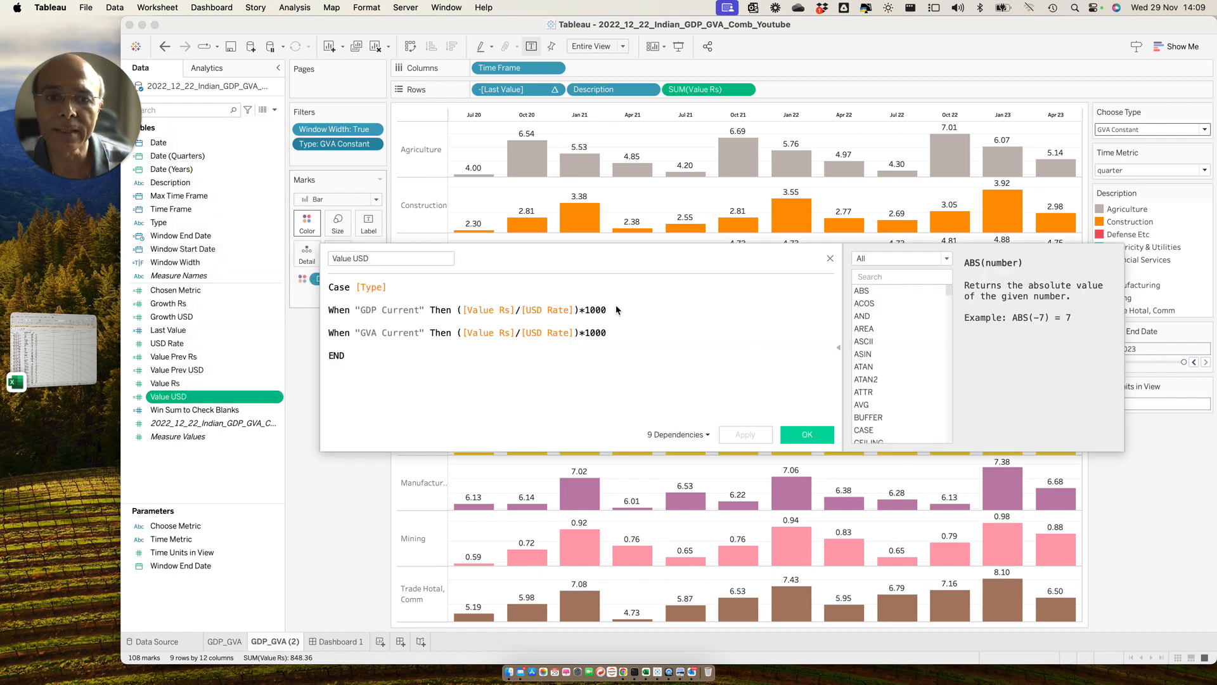
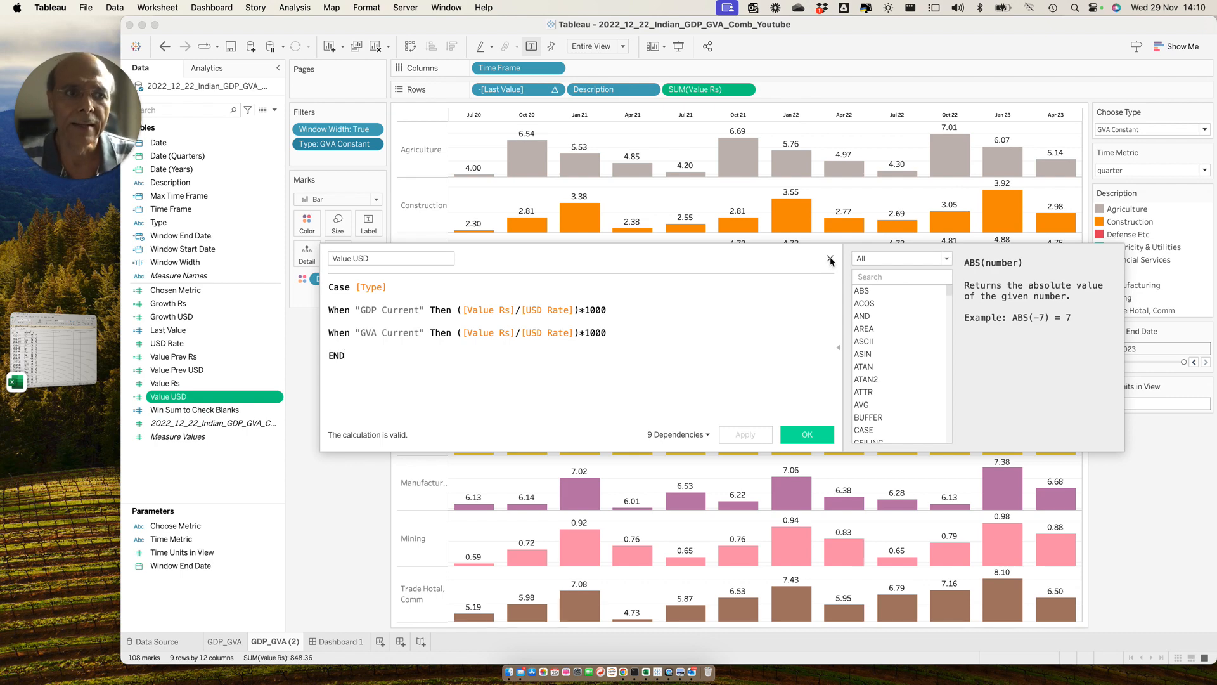
left_click(830, 259)
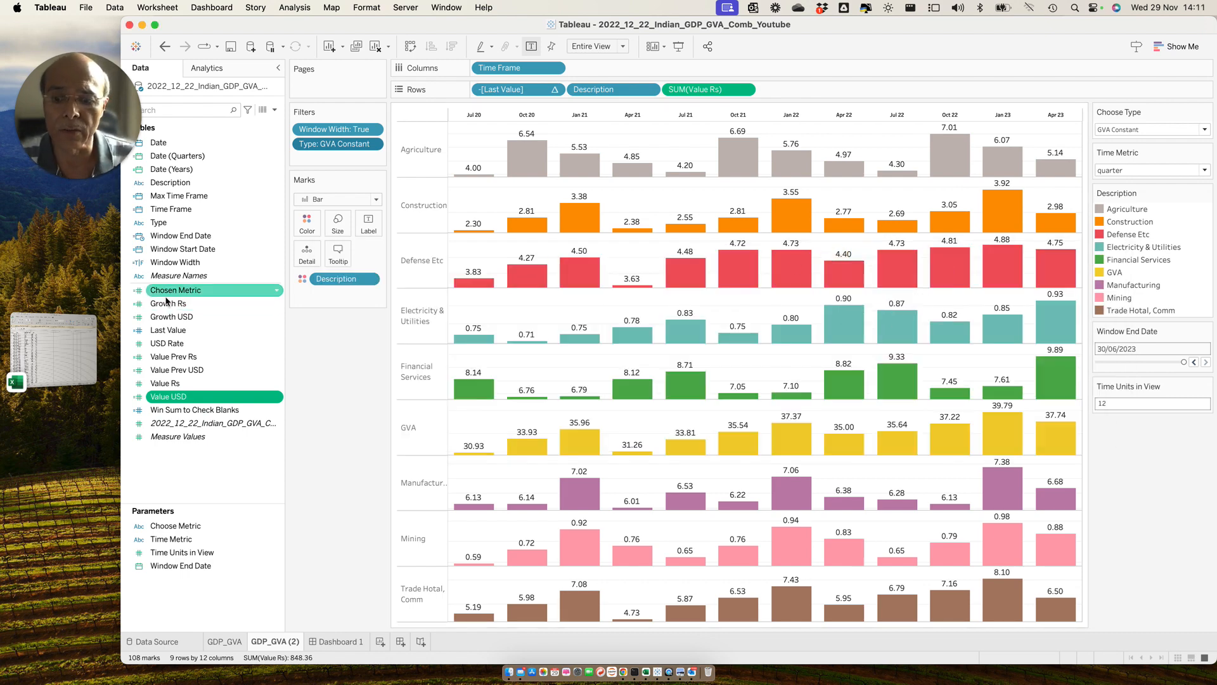
Step: Examine the Growth USD formula, close it and compare Agriculture's Apr 23 bar with its Apr 22 bar
right_click(205, 321)
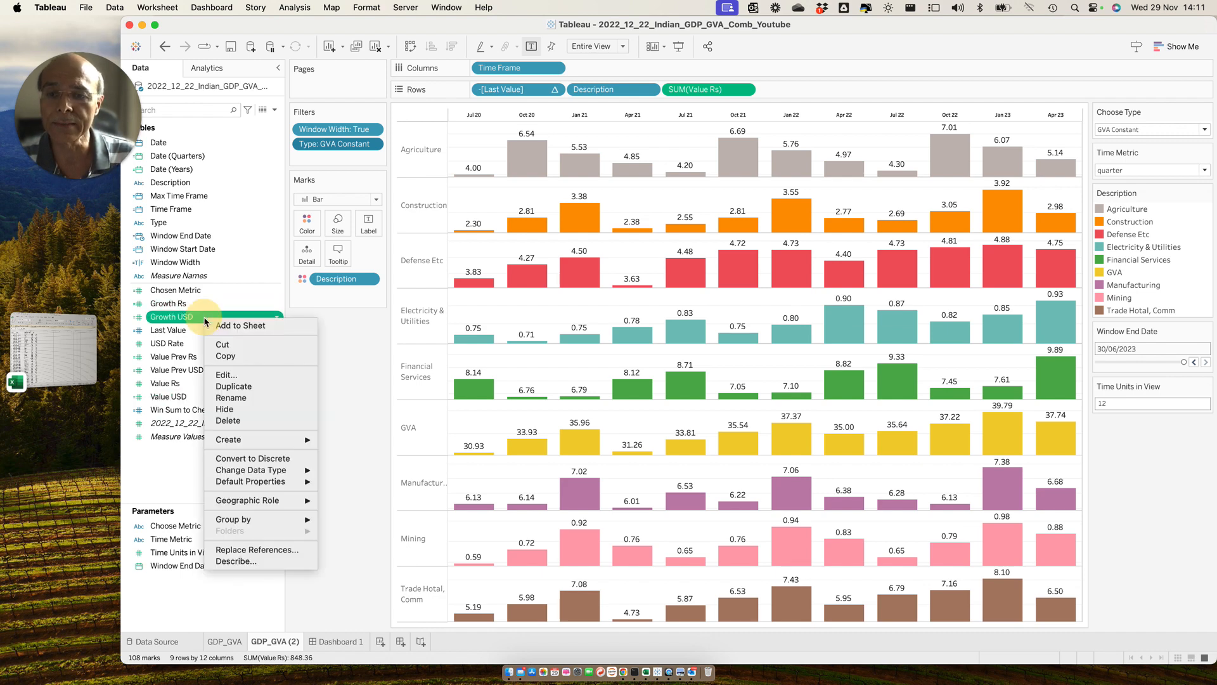
left_click(265, 379)
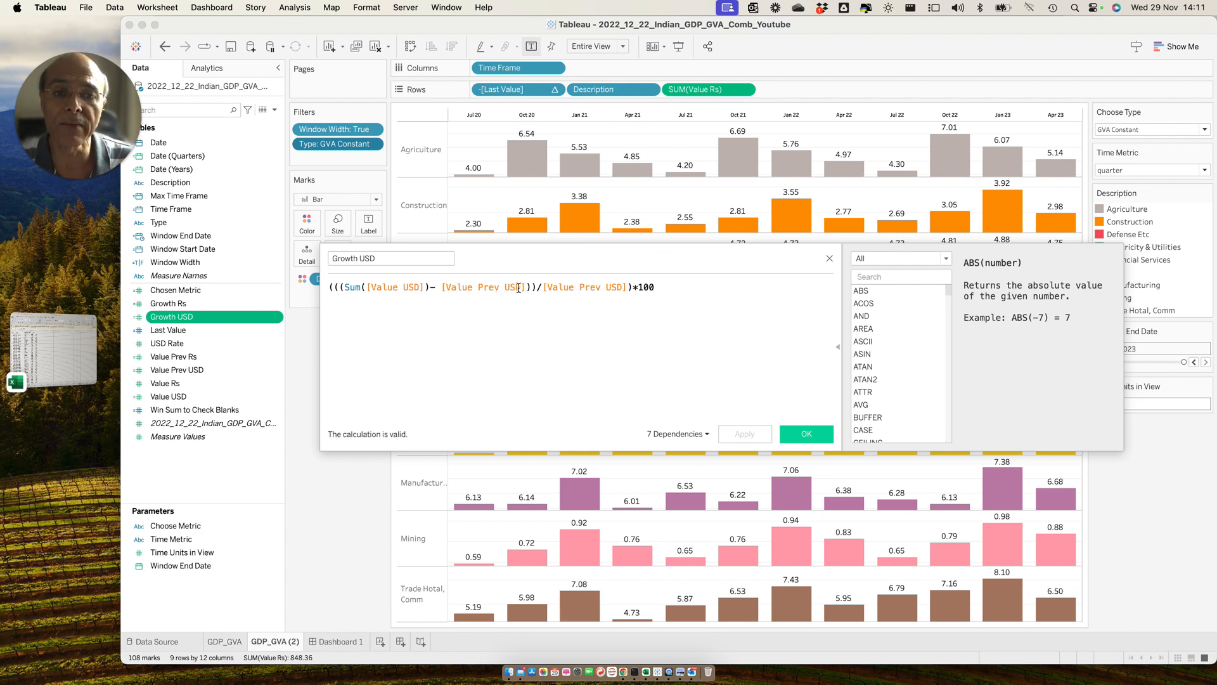
left_click(830, 258)
mouse_move(1052, 170)
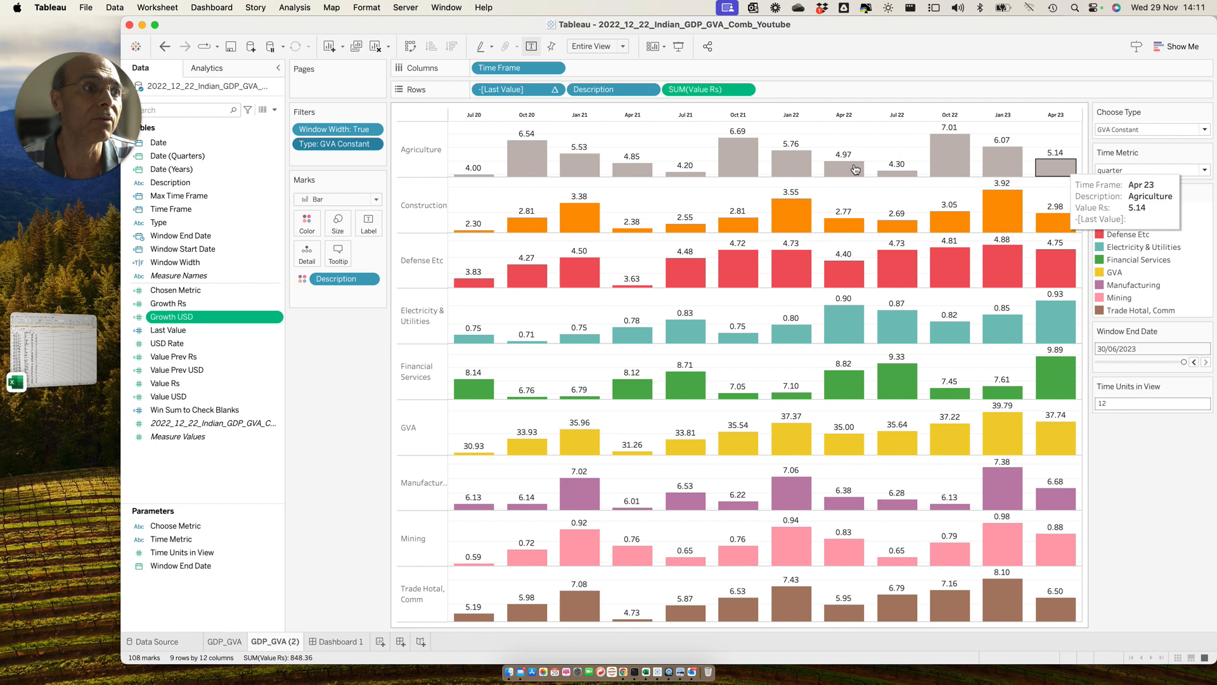
mouse_move(856, 169)
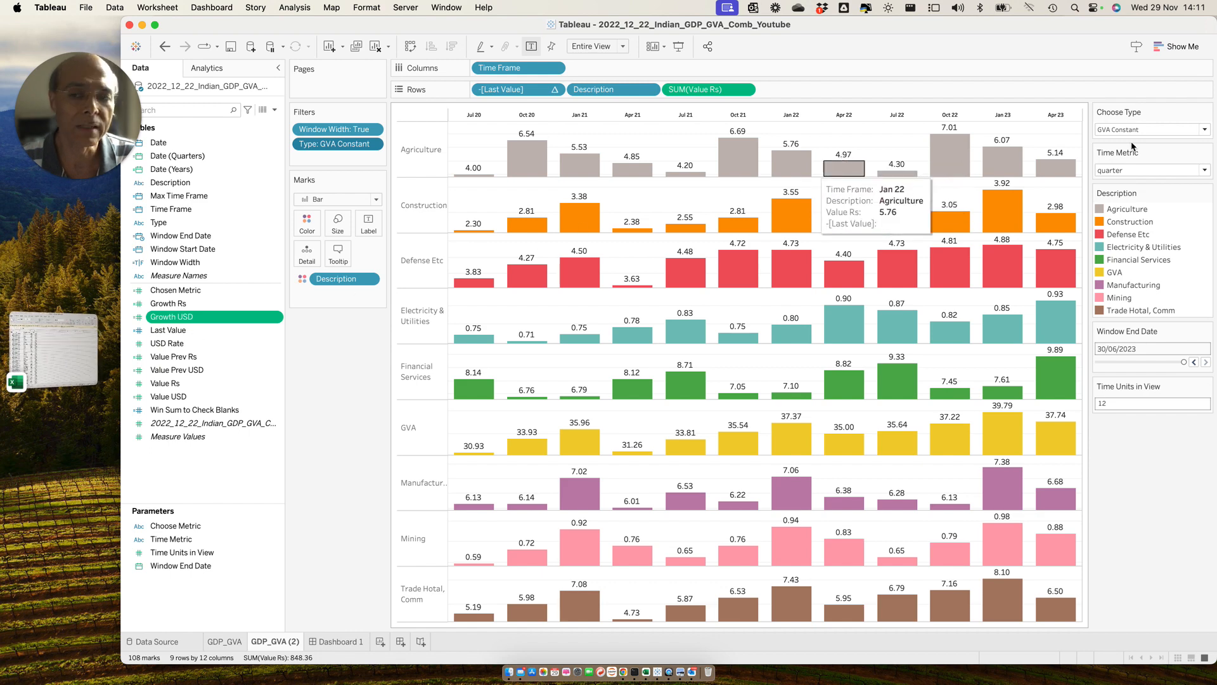
Step: Examine the LOOKUP offsets in the Value Prev Rs and Value Prev USD calculated fields
right_click(191, 360)
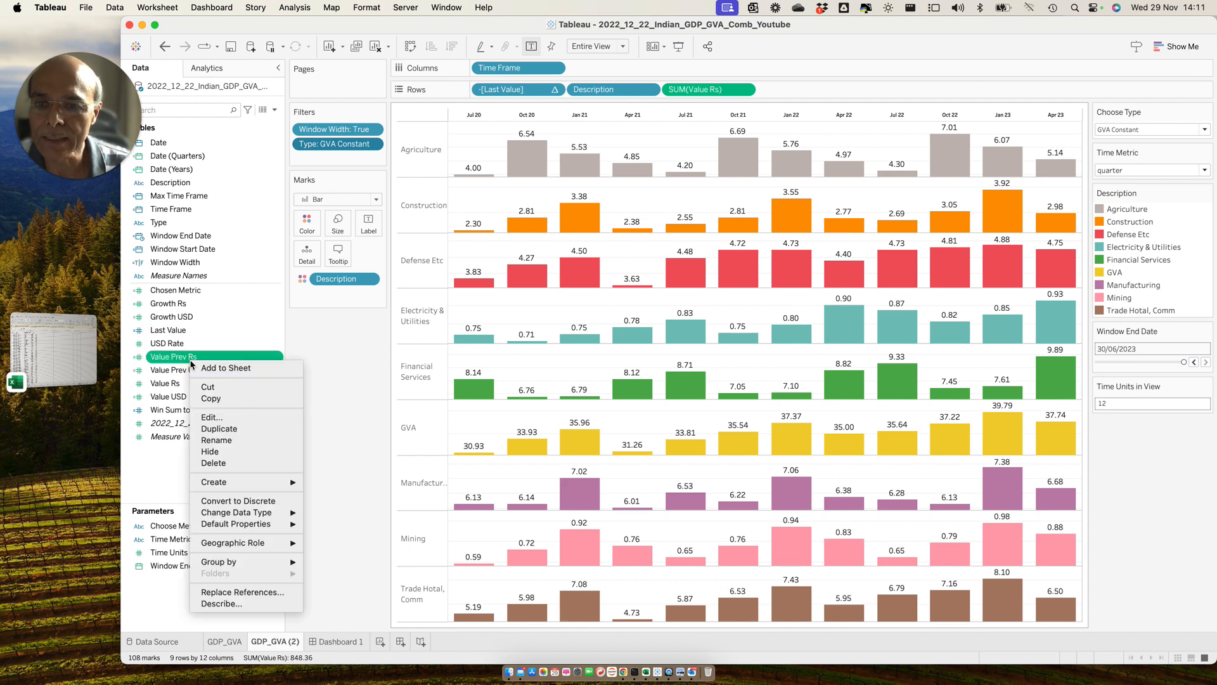
left_click(239, 421)
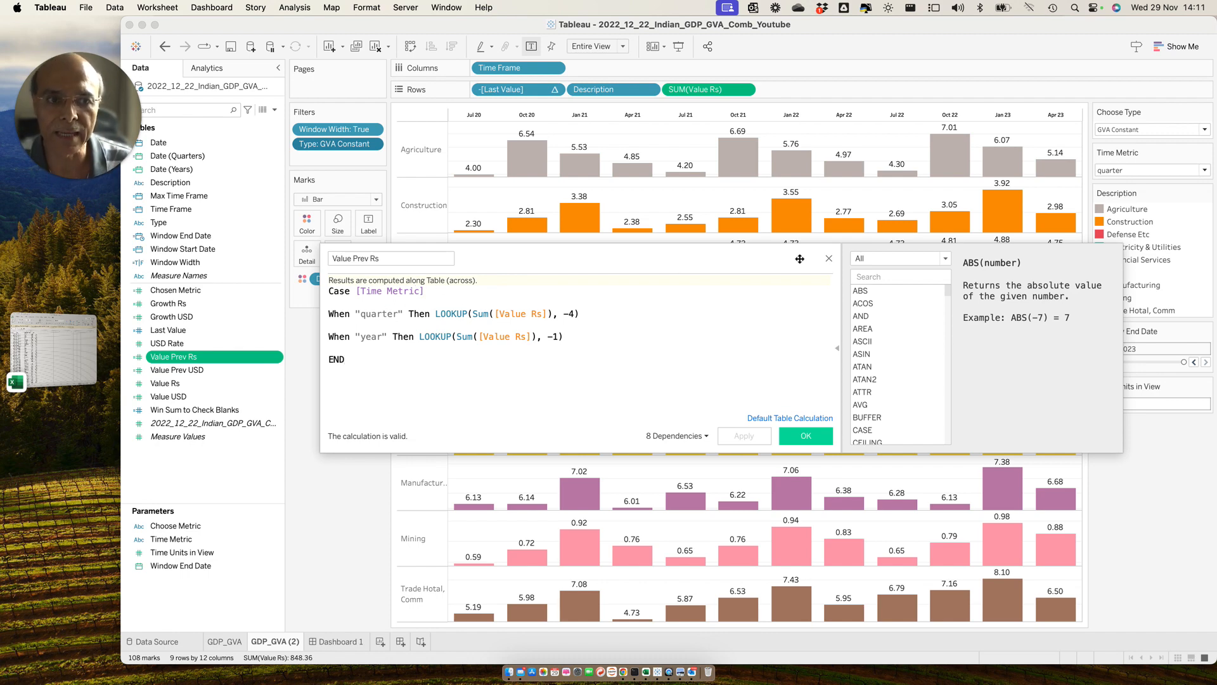
left_click(829, 259)
left_click(208, 372)
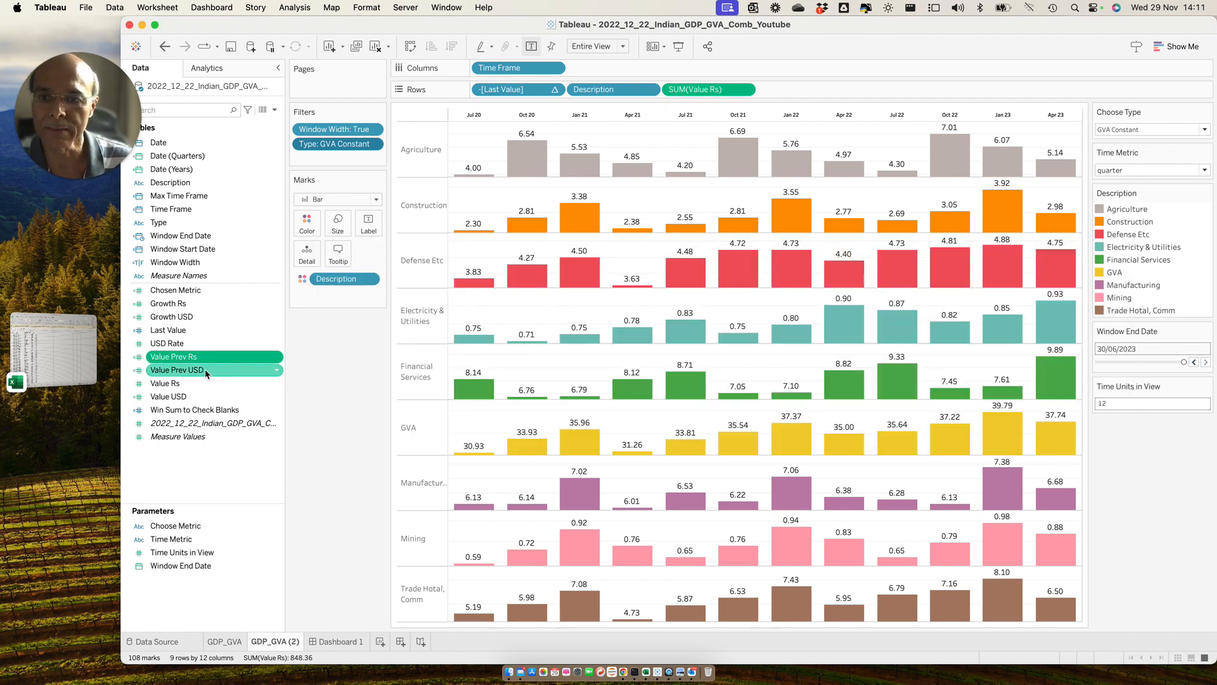
right_click(165, 376)
left_click(199, 426)
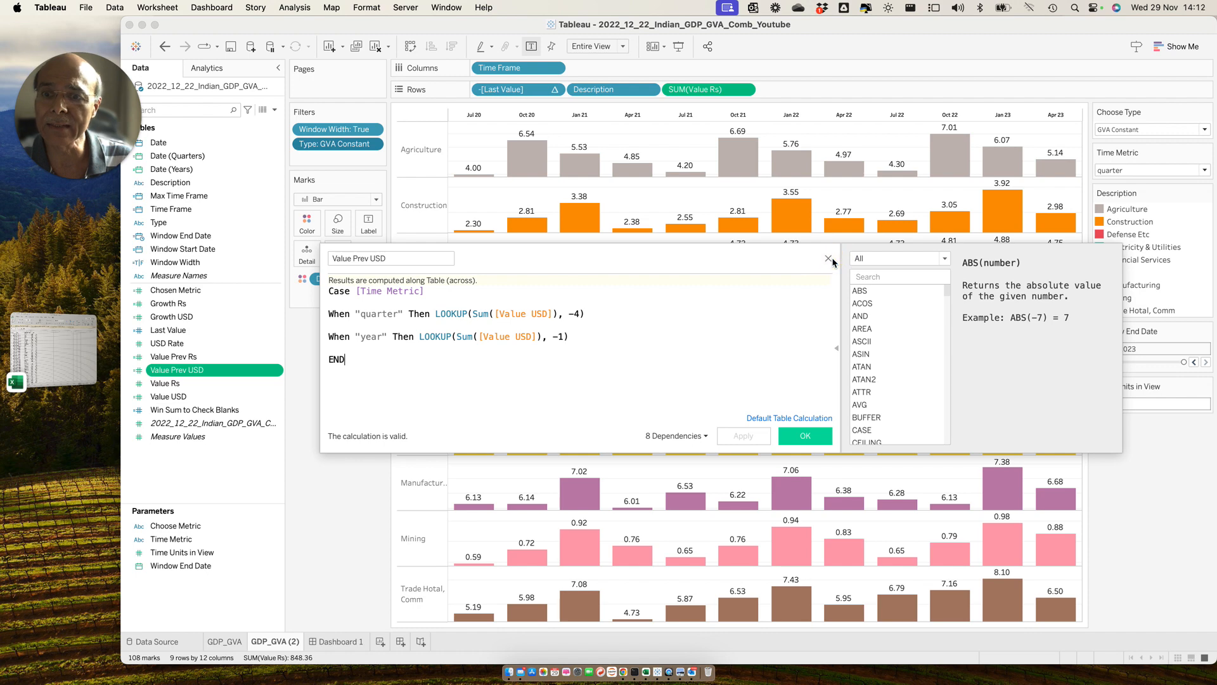
left_click(829, 259)
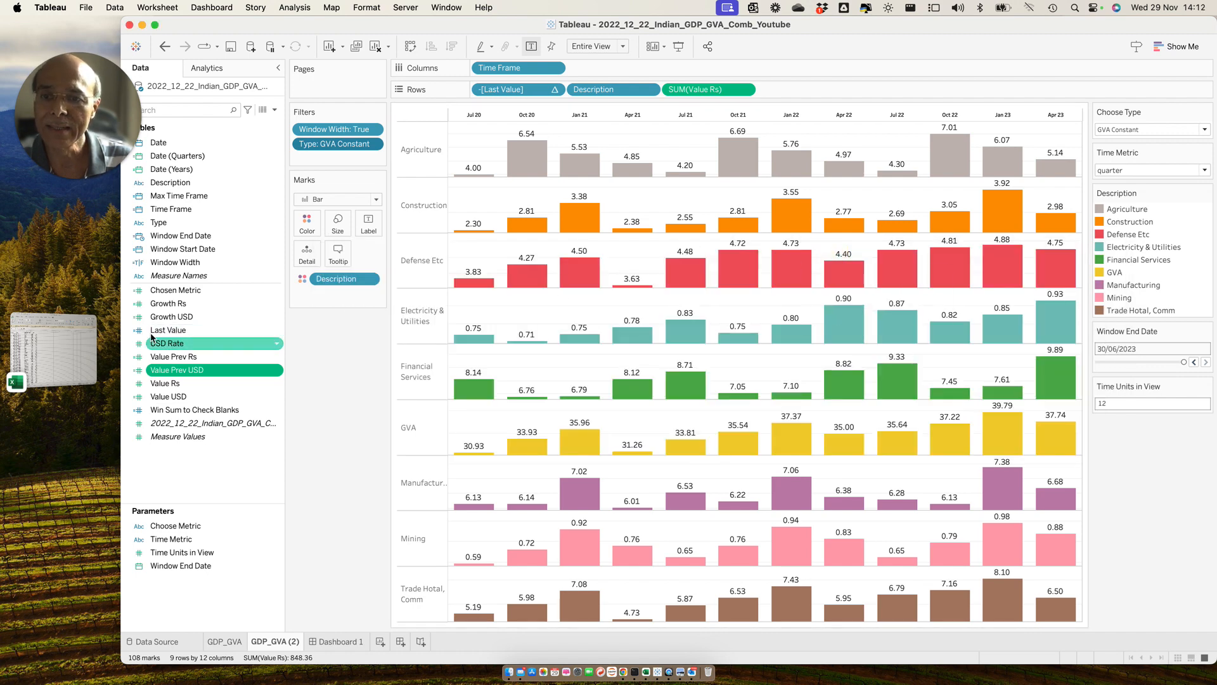
Step: Recheck the Growth USD formula and the Chosen Metric CASE calculation, closing each without changes
right_click(168, 319)
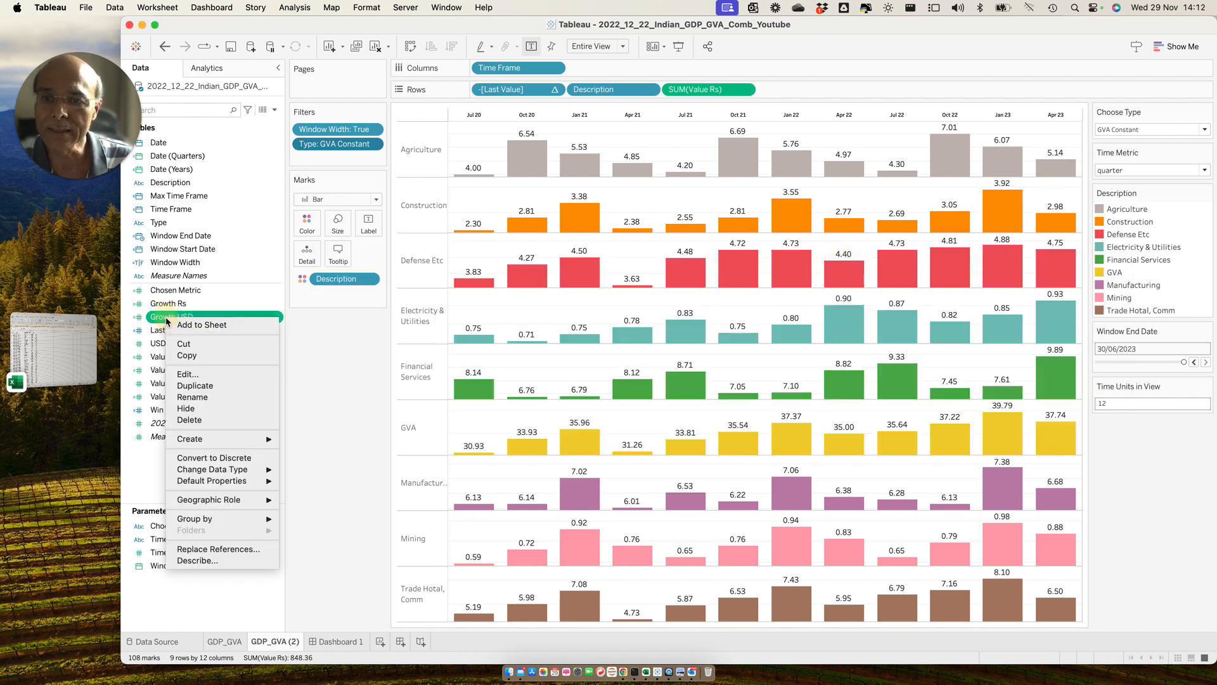
left_click(188, 374)
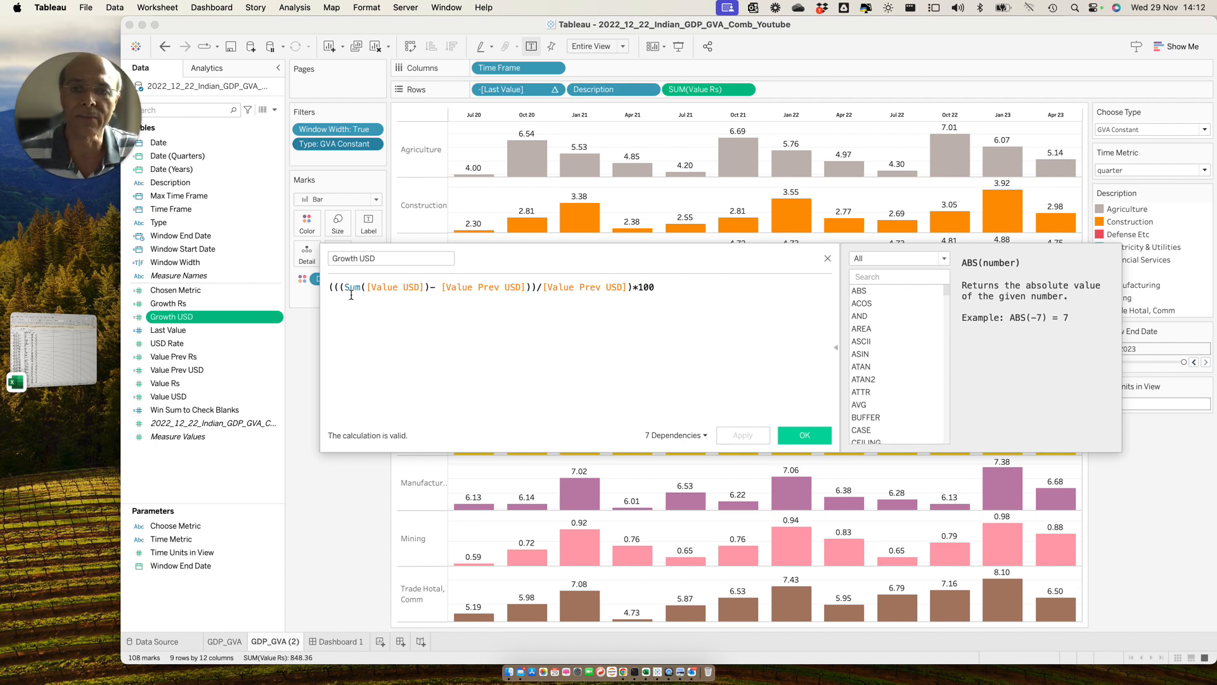
left_click(828, 258)
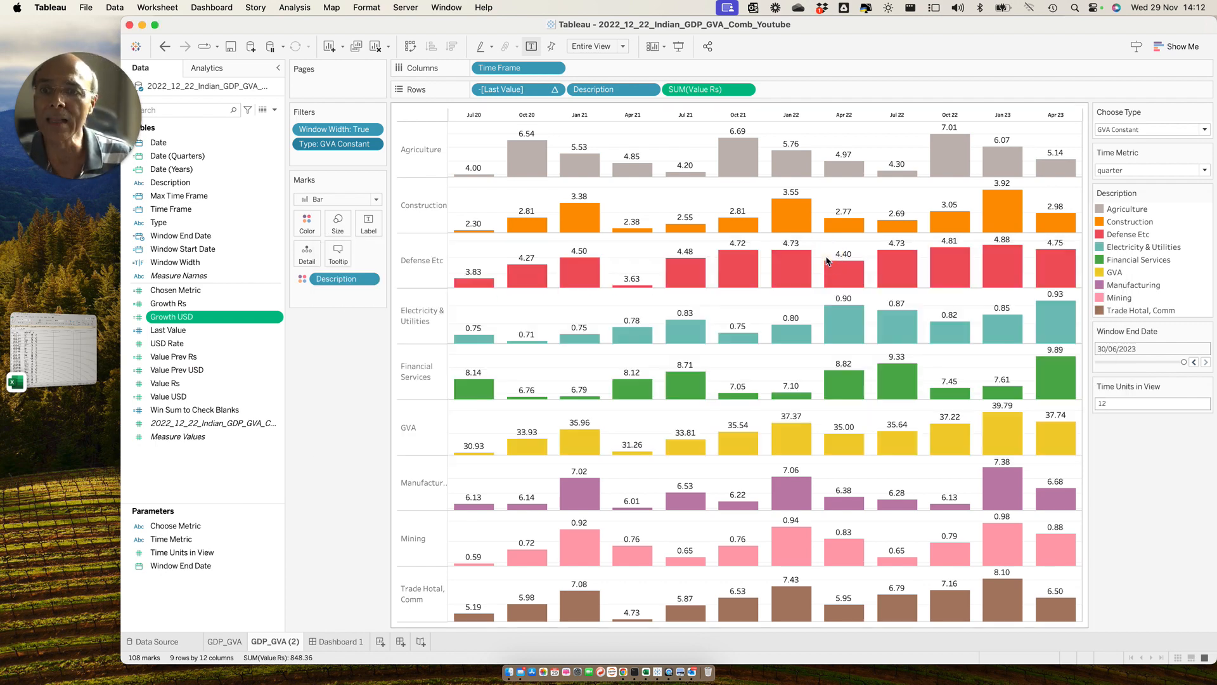
right_click(179, 295)
left_click(203, 342)
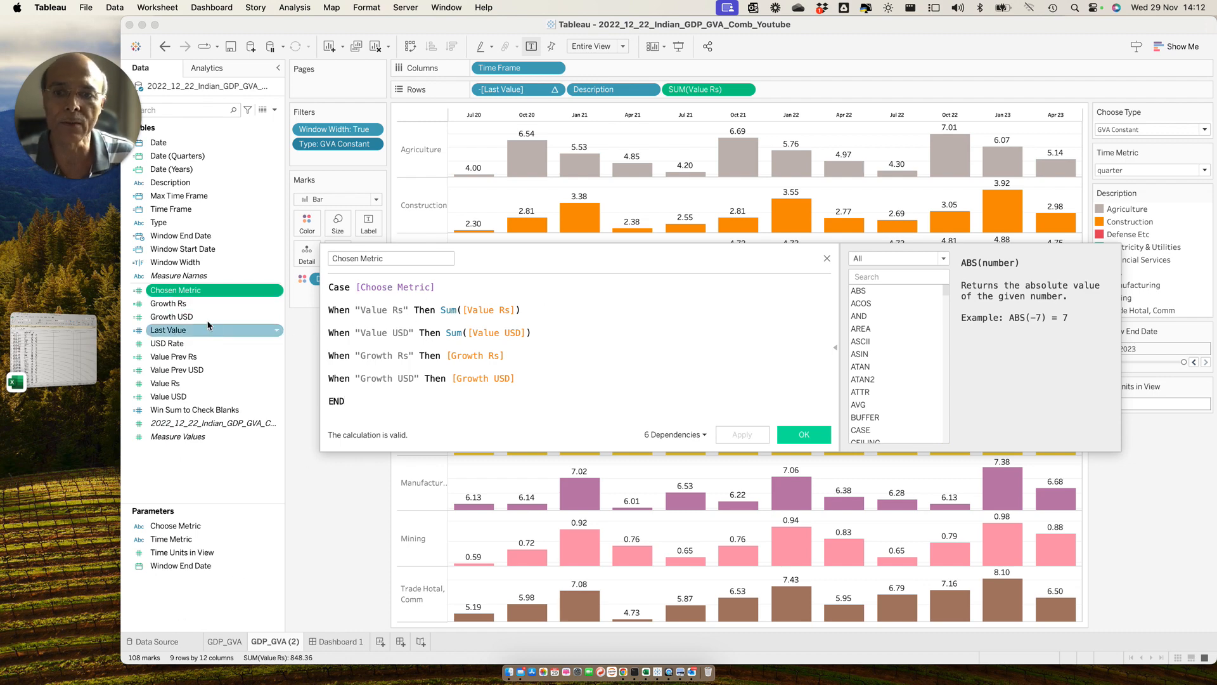
left_click(827, 258)
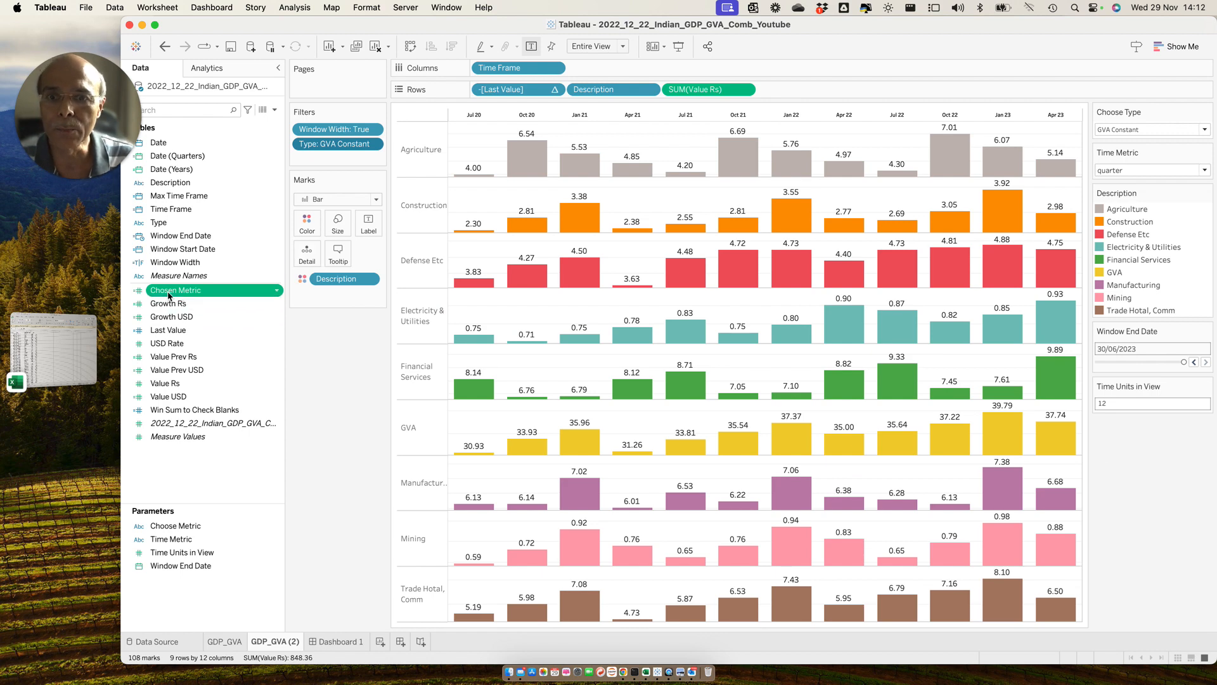
Step: Replace SUM(Value Rs) on Rows with the Chosen Metric calculated field
left_click_drag(172, 295, 723, 91)
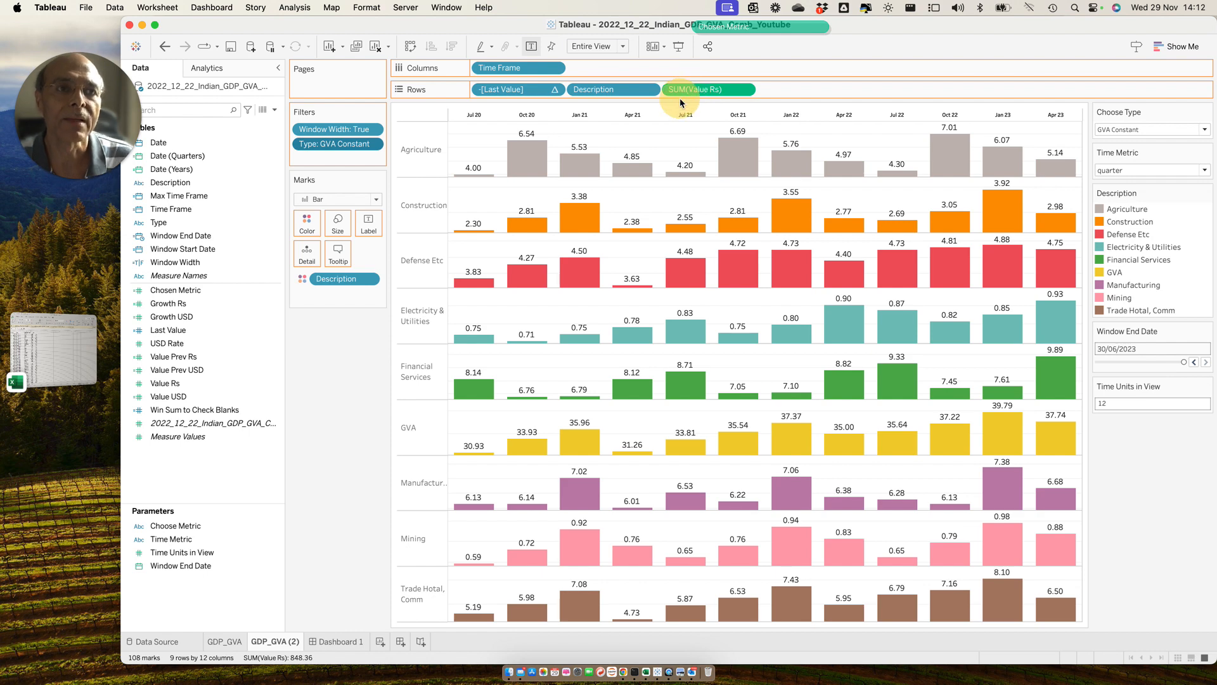
mouse_move(685, 94)
left_mouse_down()
mouse_move(663, 167)
mouse_move(716, 75)
mouse_move(691, 106)
left_mouse_up()
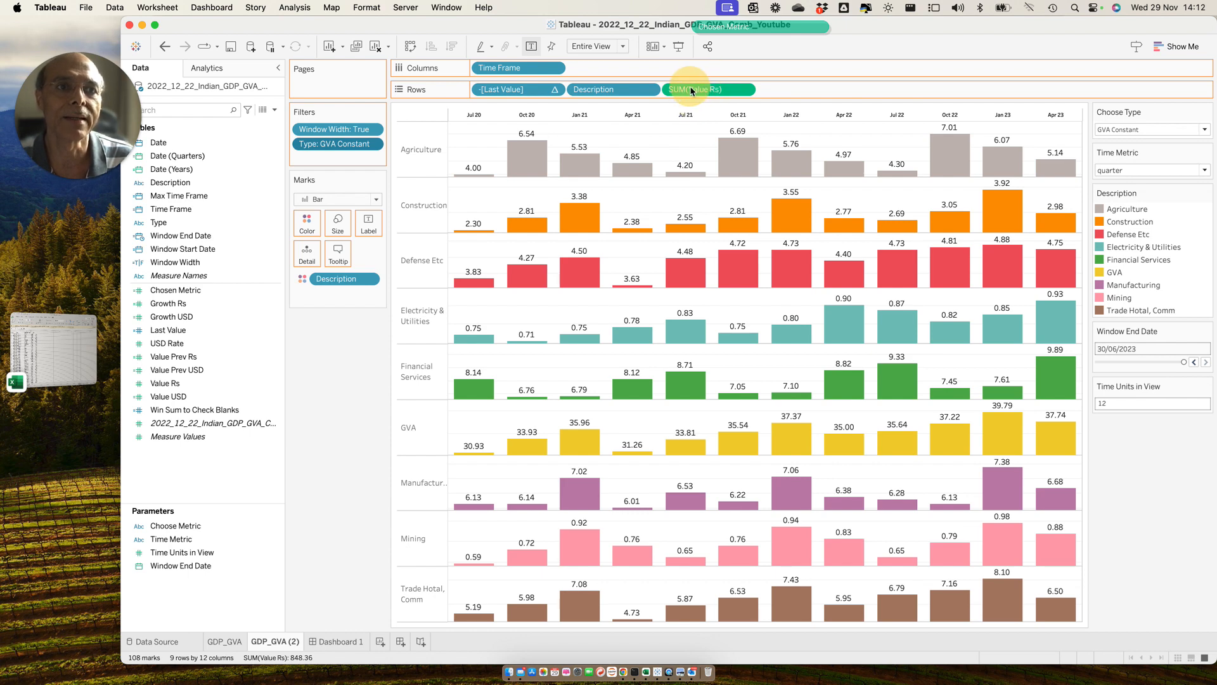
left_click_drag(692, 90, 333, 332)
mouse_move(208, 314)
left_mouse_down()
mouse_move(197, 310)
mouse_move(619, 93)
mouse_move(691, 81)
mouse_move(691, 95)
left_mouse_up()
left_click(173, 291)
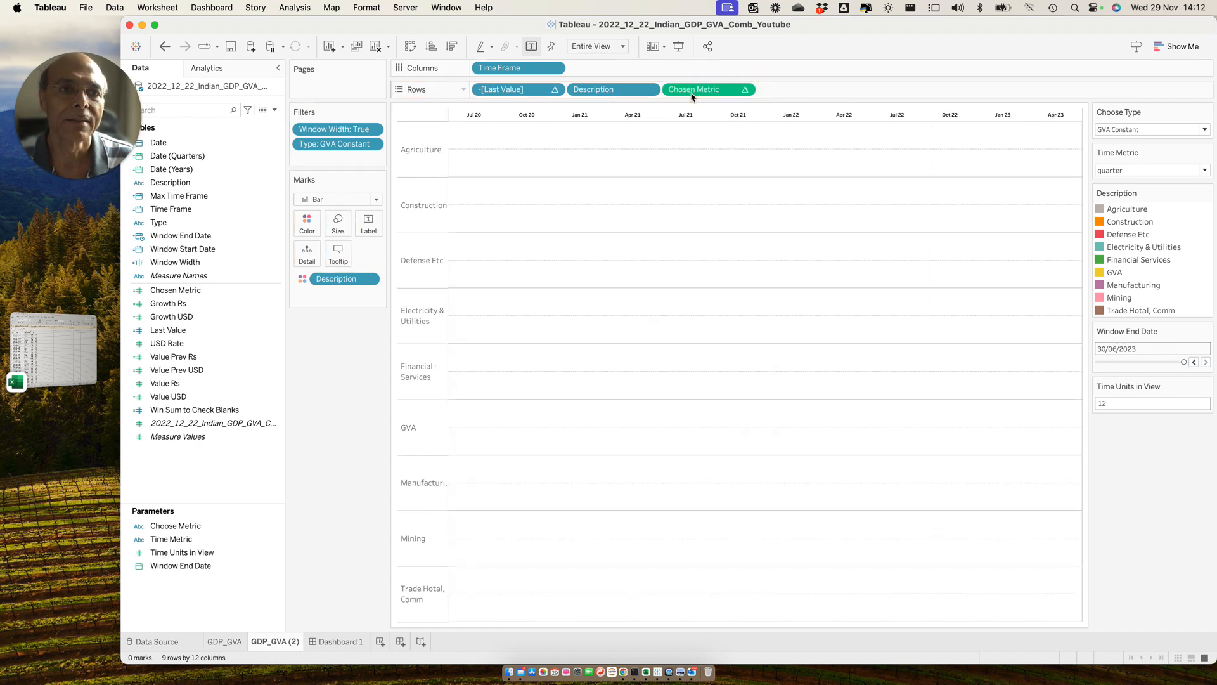
Step: Set the worksheet's Choose Type filter to GDP Current
left_click(750, 90)
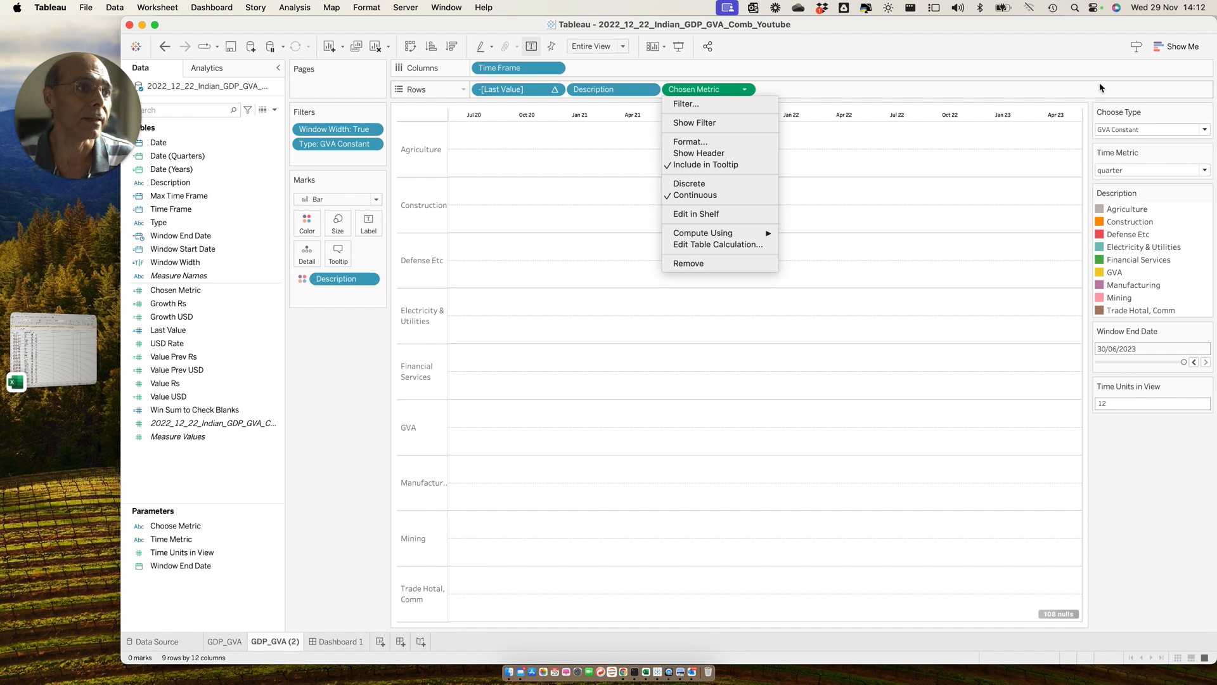
left_click(1179, 117)
left_click(1195, 129)
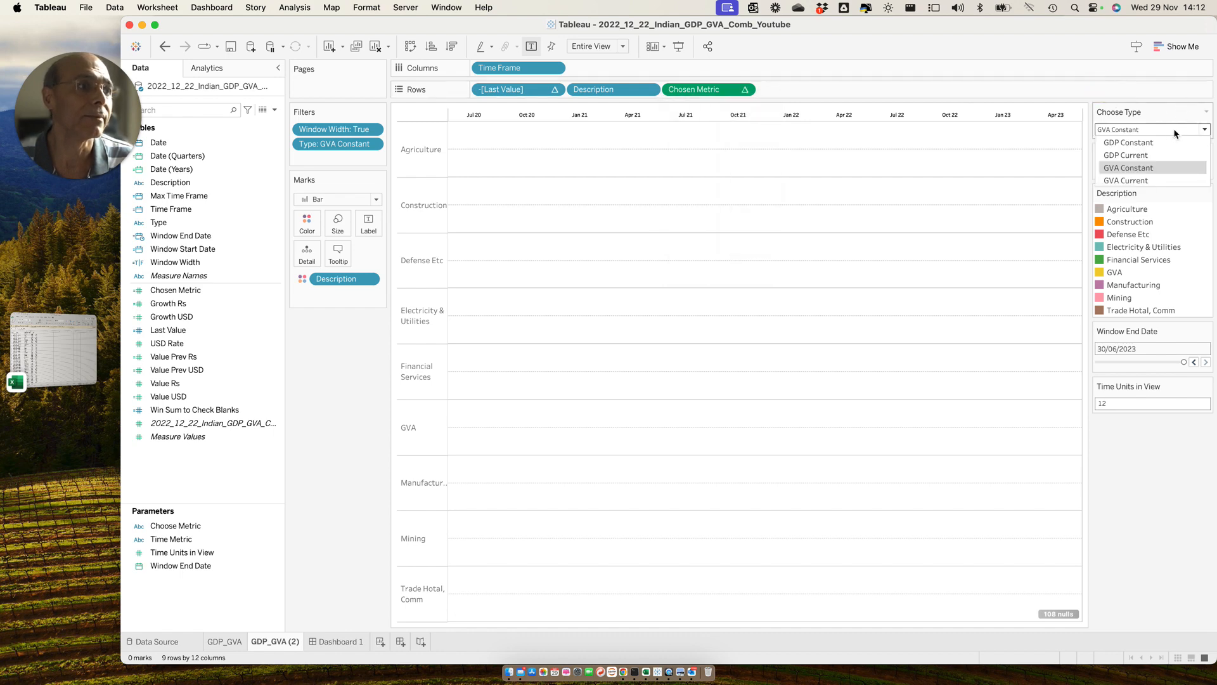
left_click(1148, 156)
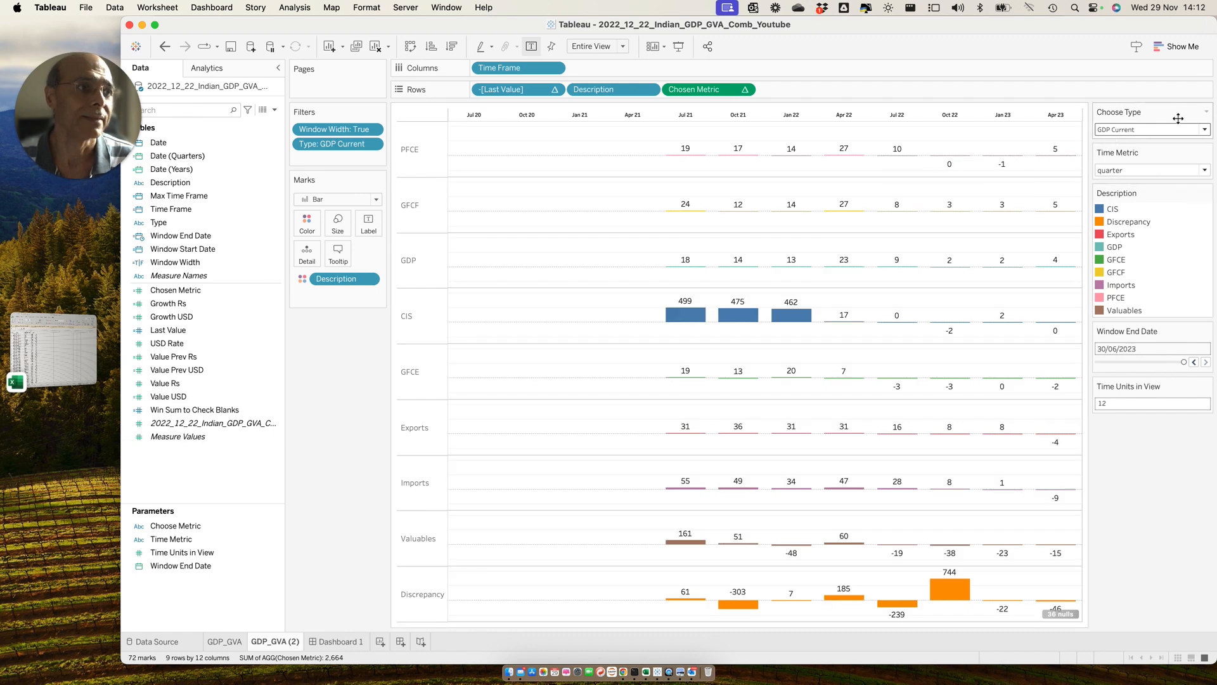
Step: Show the header for the Chosen Metric axis on the GDP_GVA (2) worksheet
left_click(744, 90)
left_click(704, 142)
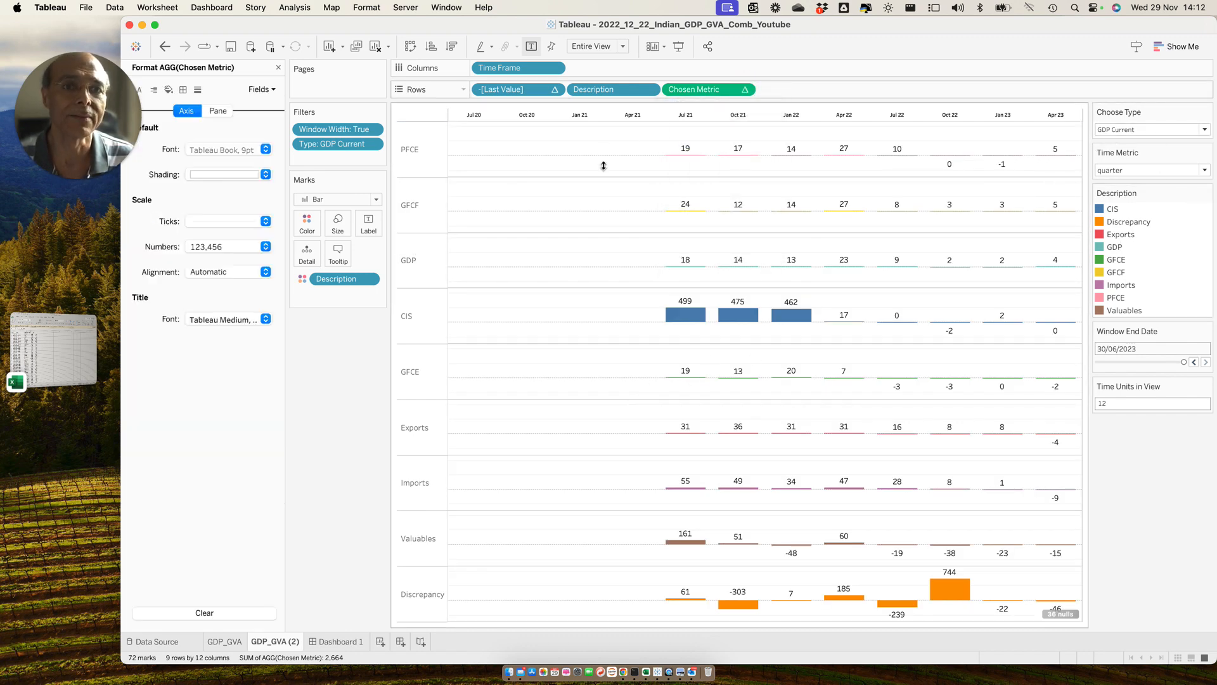
left_click(745, 90)
left_click(699, 153)
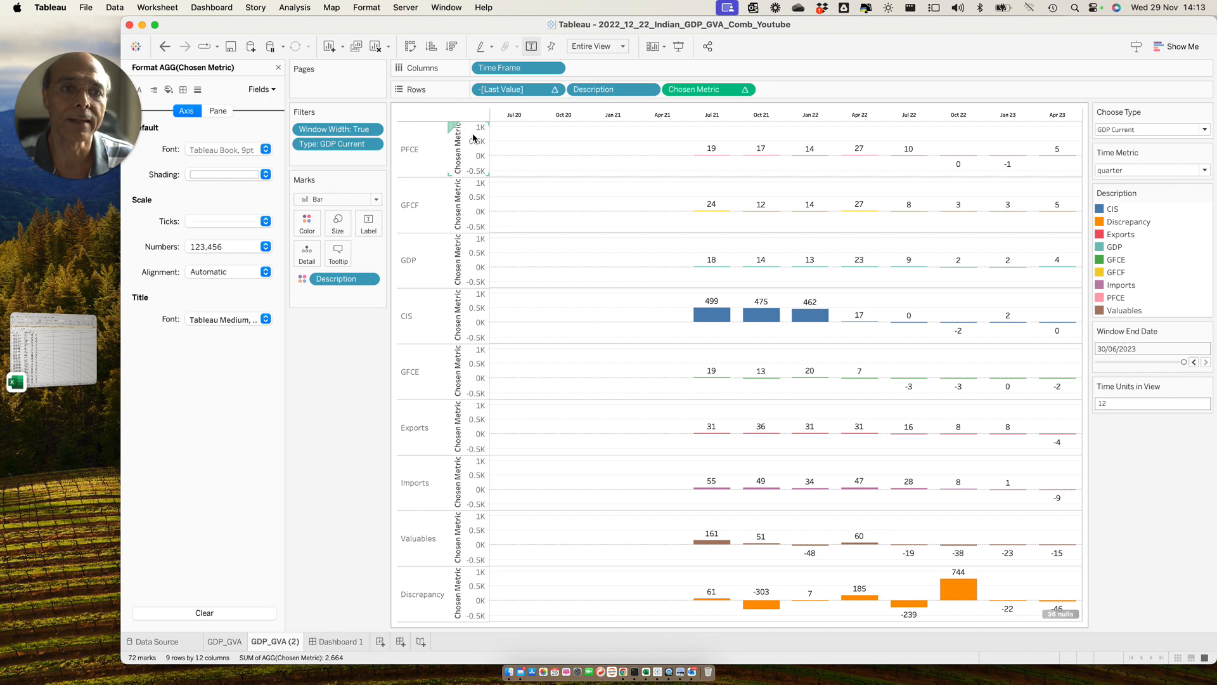
Step: Set the Chosen Metric axis to independent ranges for each row or column without including zero, and hide its header
double_click(473, 137)
left_click(549, 241)
left_click(549, 254)
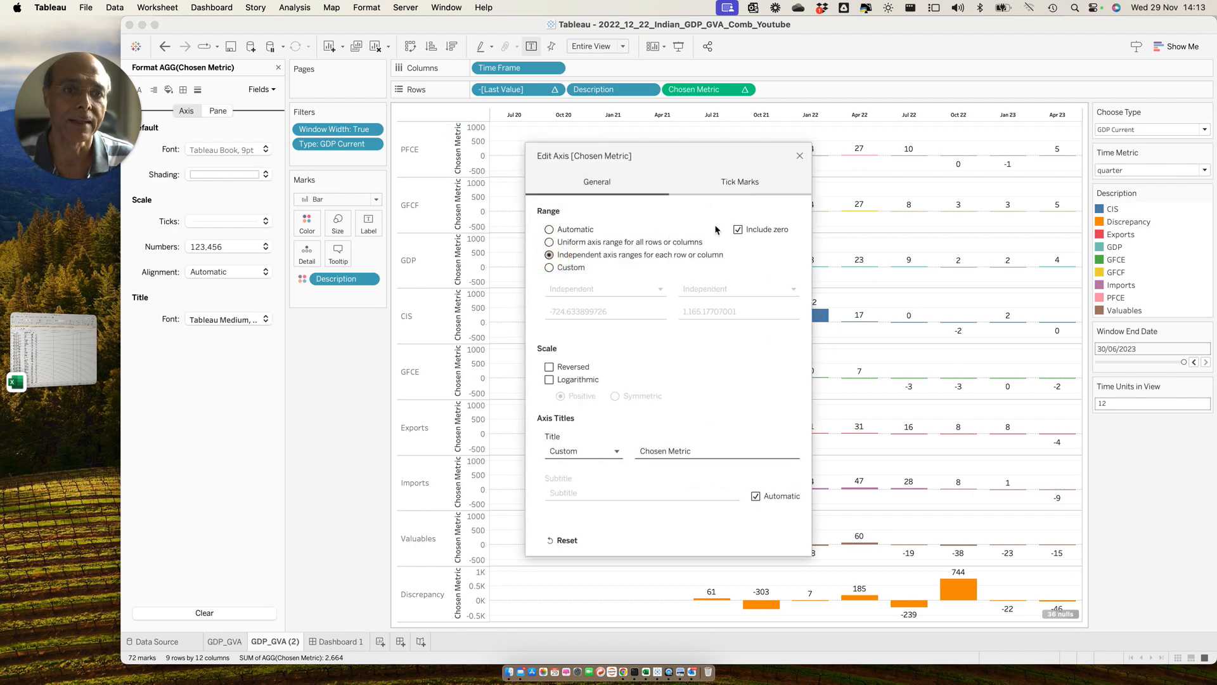
left_click(738, 229)
left_click(801, 156)
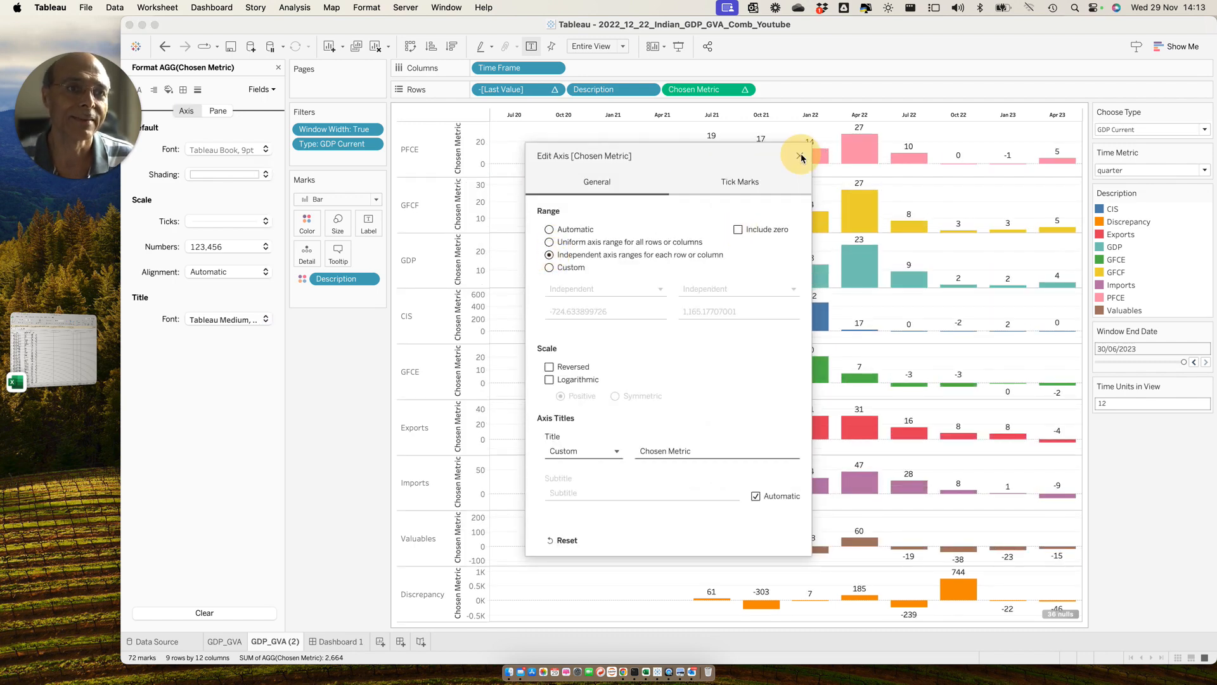
right_click(480, 150)
left_click(507, 216)
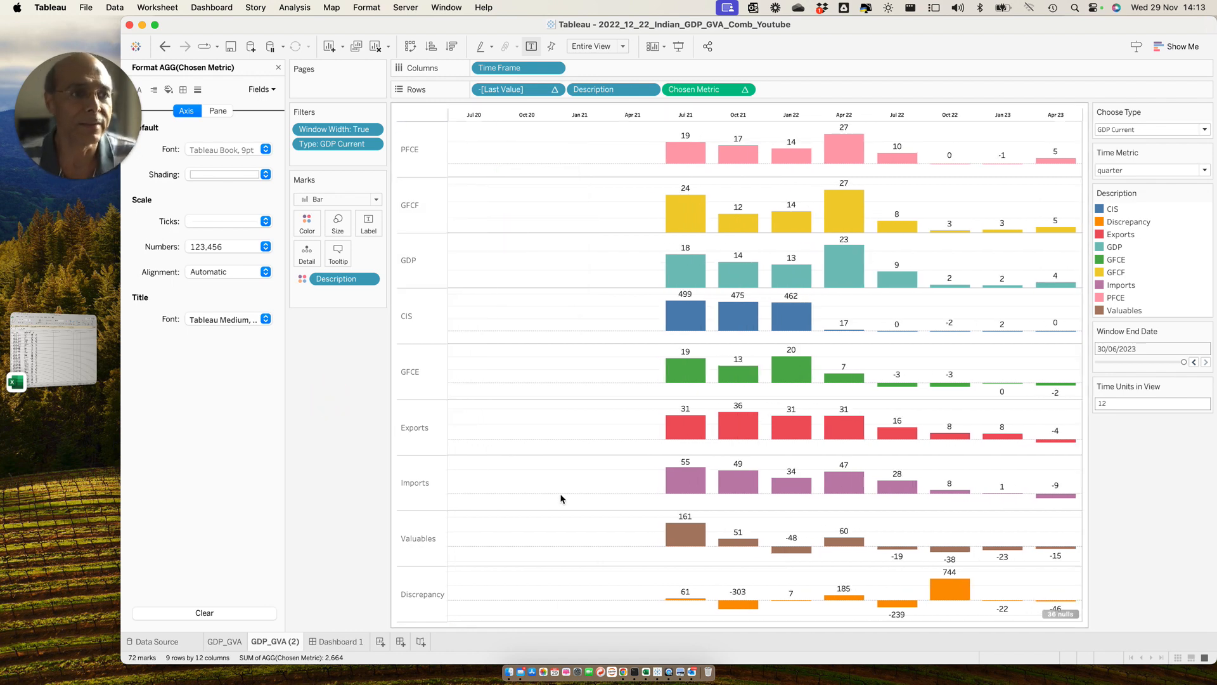
Step: Compare the worksheet with Dashboard 1 and show the Choose Metric parameter control on GDP_GVA (2)
left_click(331, 641)
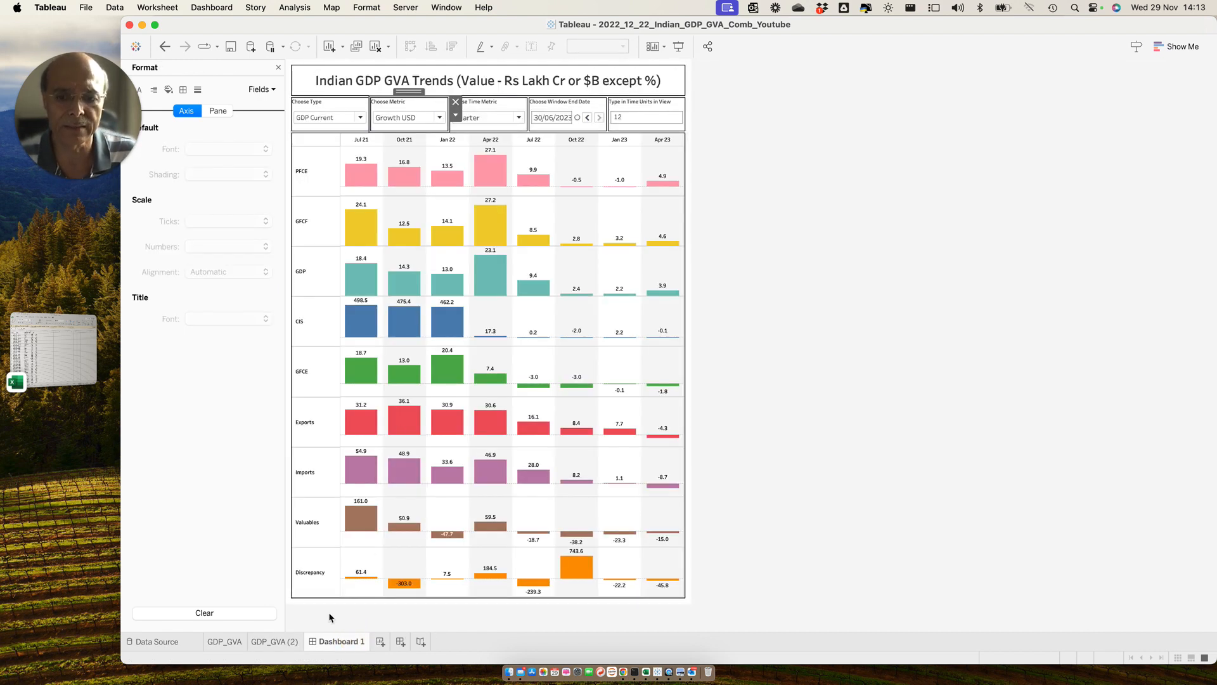
left_click(293, 641)
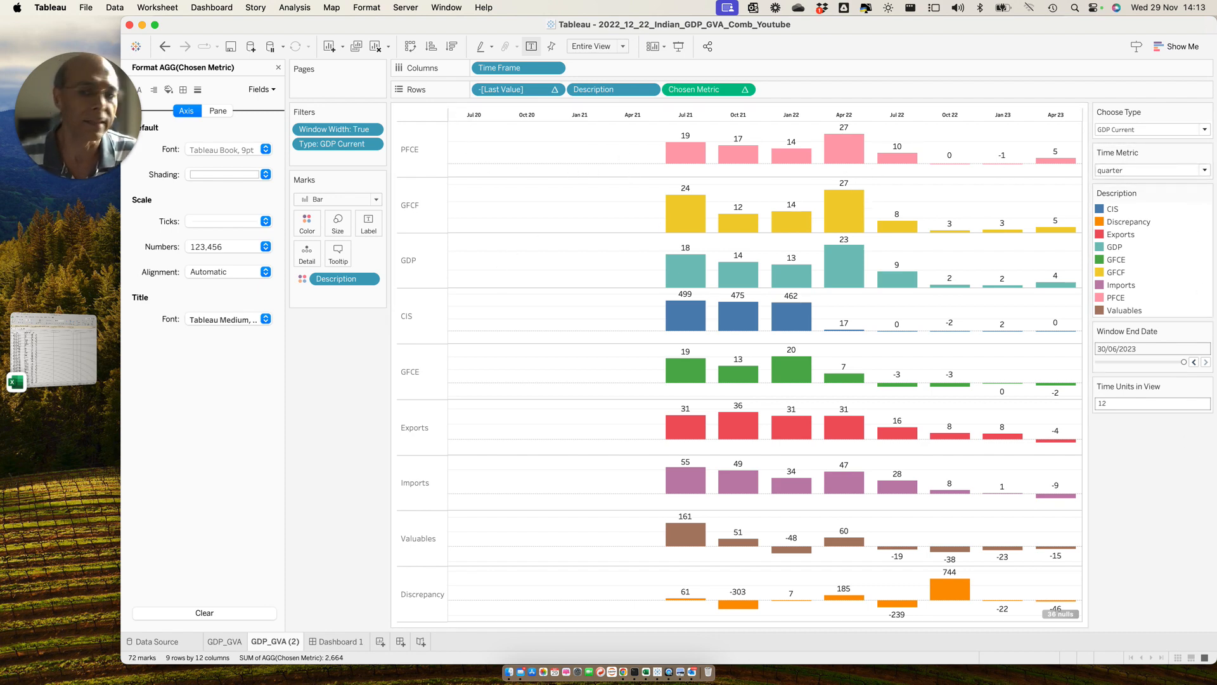
left_click(277, 67)
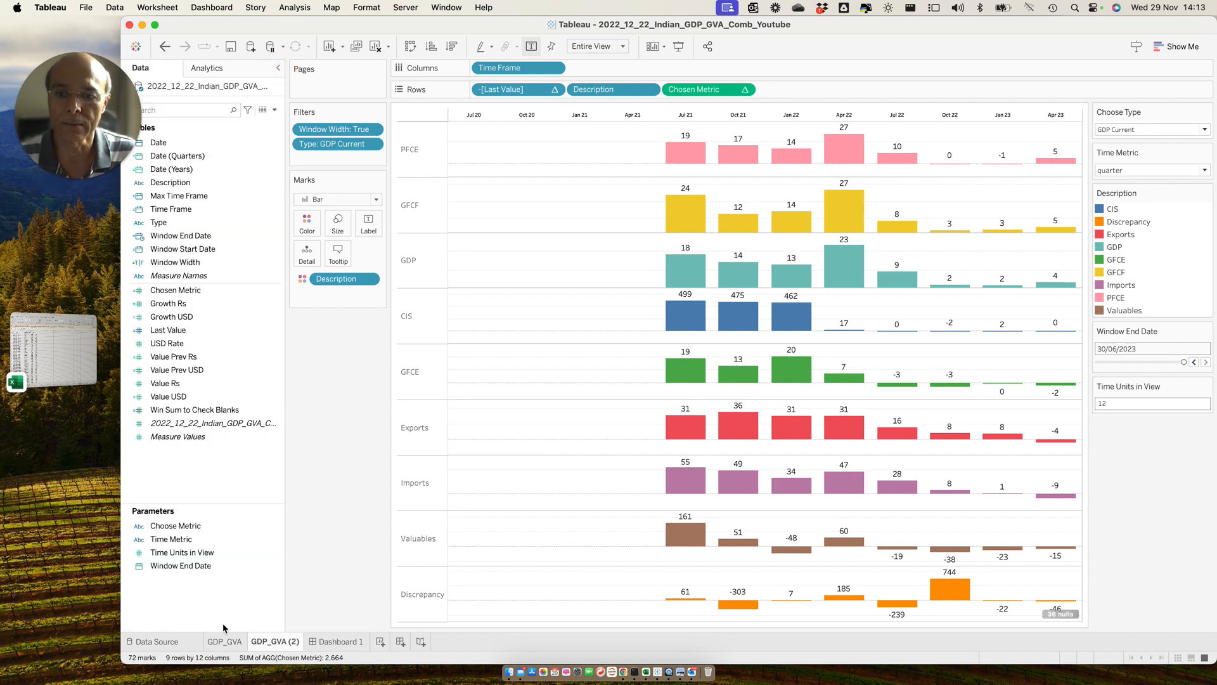
right_click(192, 526)
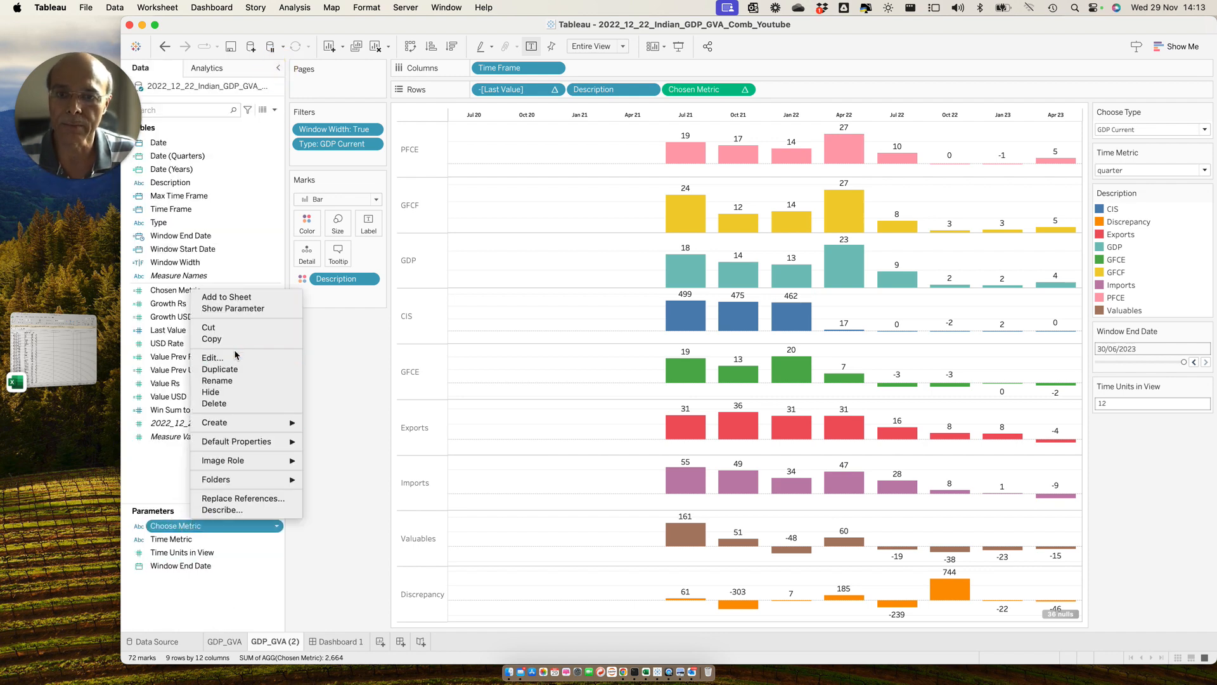
left_click(244, 309)
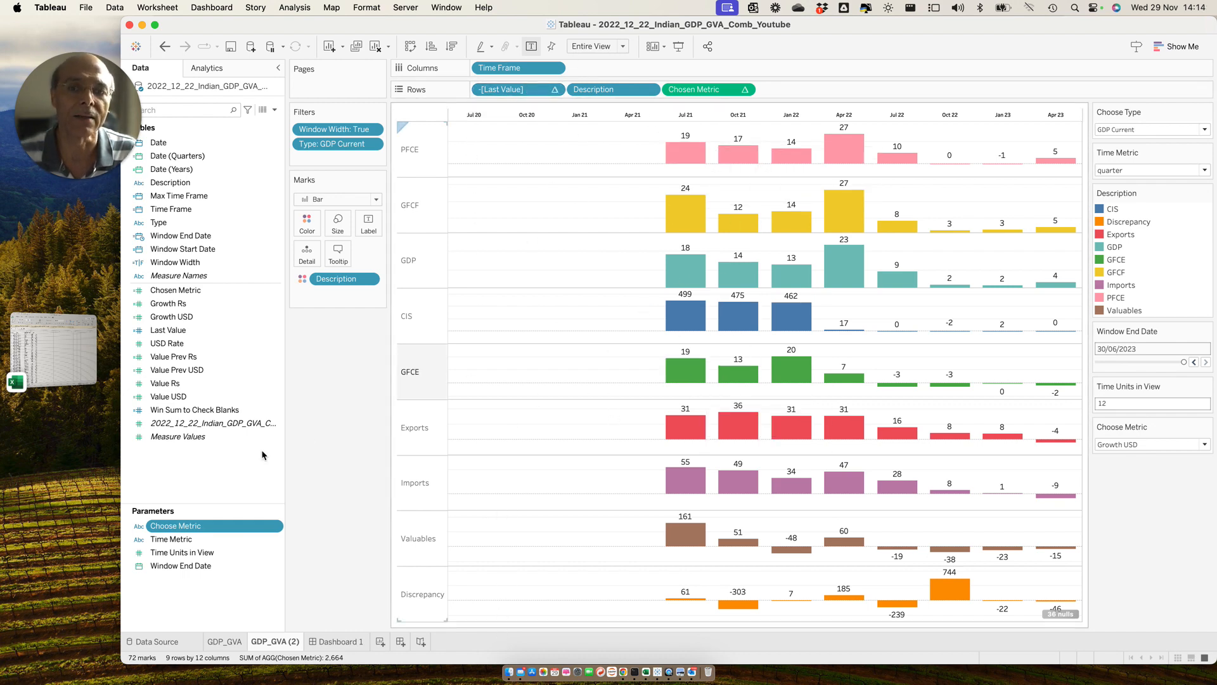
Step: Examine the Win Sum to Check Blanks formula and its default table calculation settings, and close the calculation
right_click(219, 411)
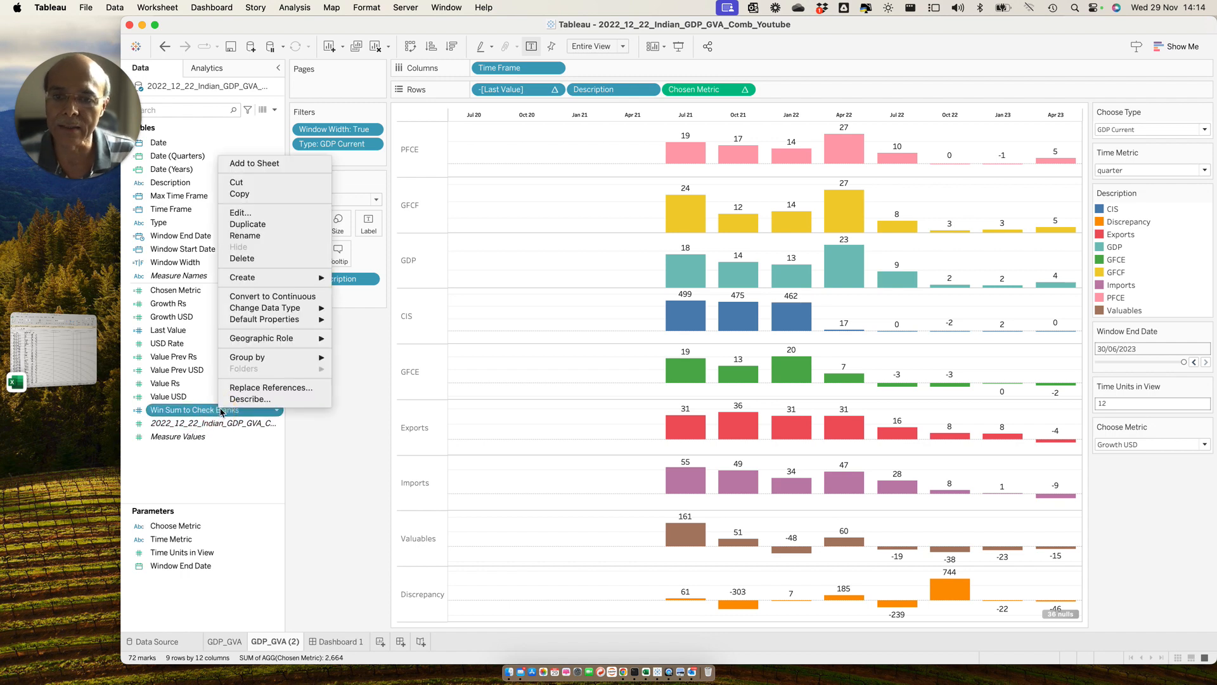
left_click(241, 213)
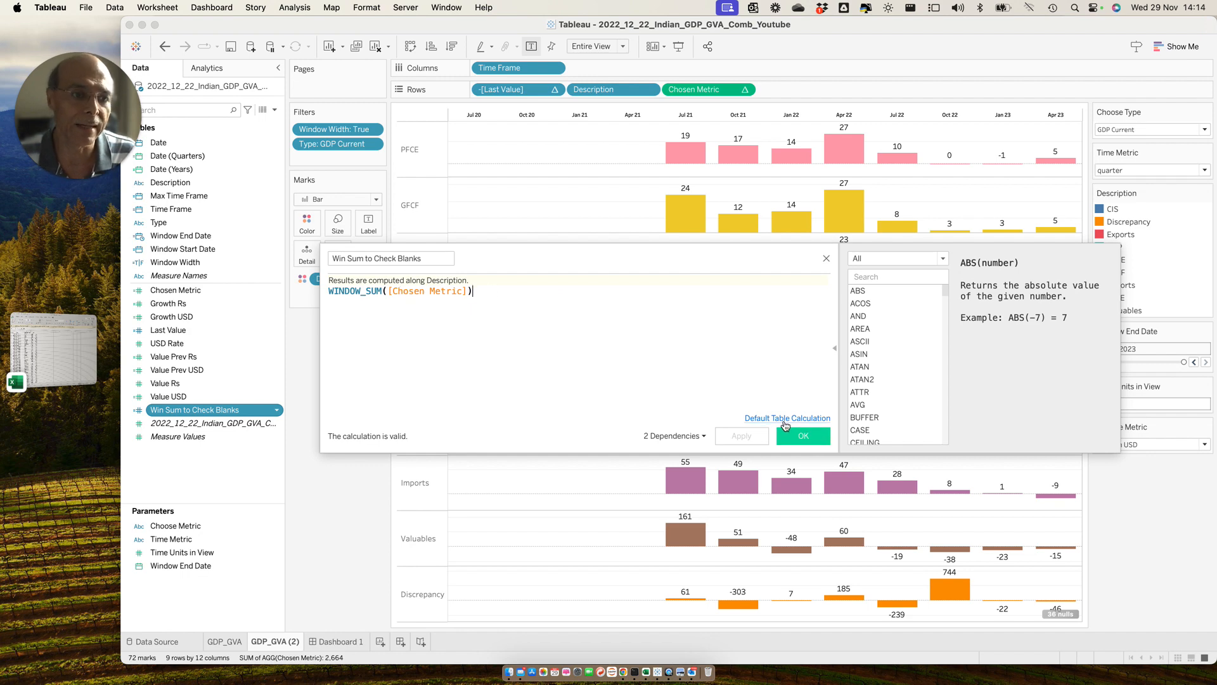
left_click(789, 419)
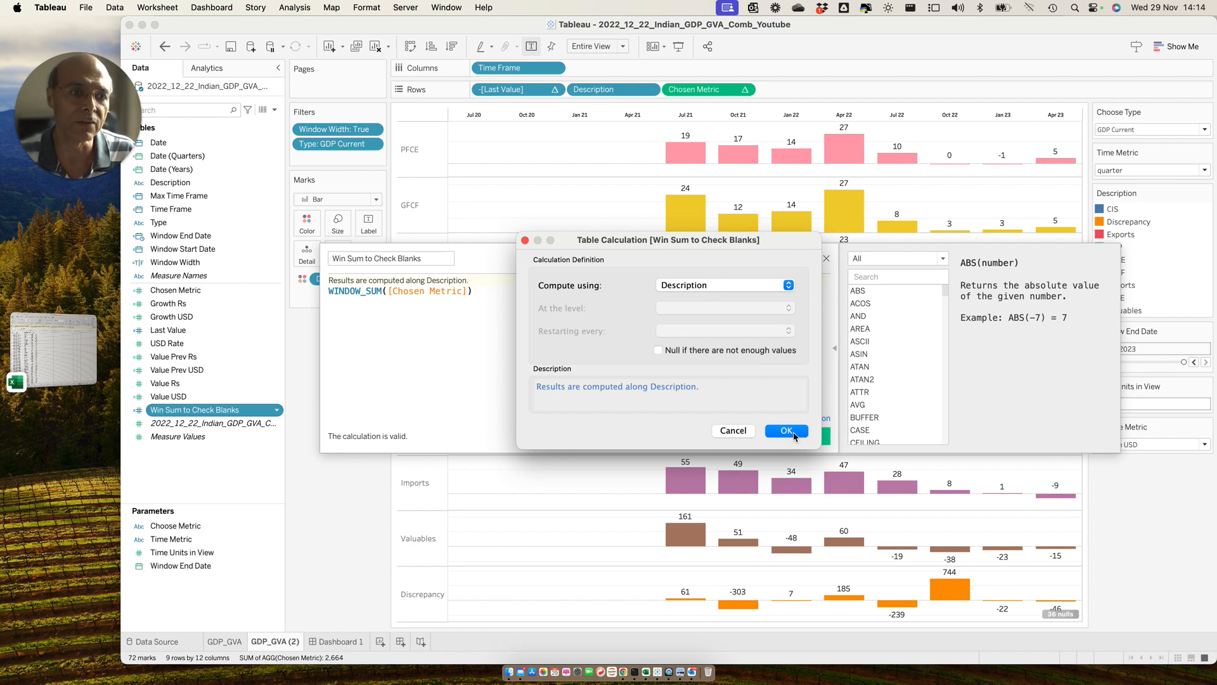
left_click(787, 431)
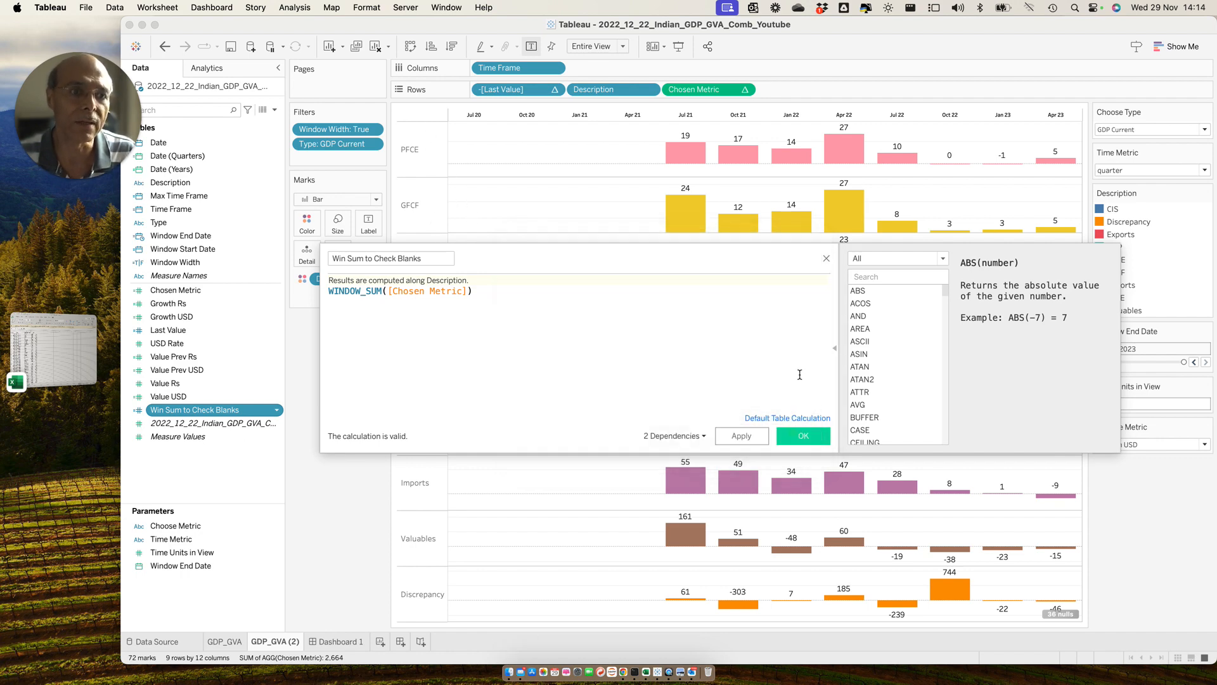
left_click(826, 260)
Step: Filter the worksheet by Win Sum to Check Blanks, excluding Null values
left_click_drag(192, 412, 337, 160)
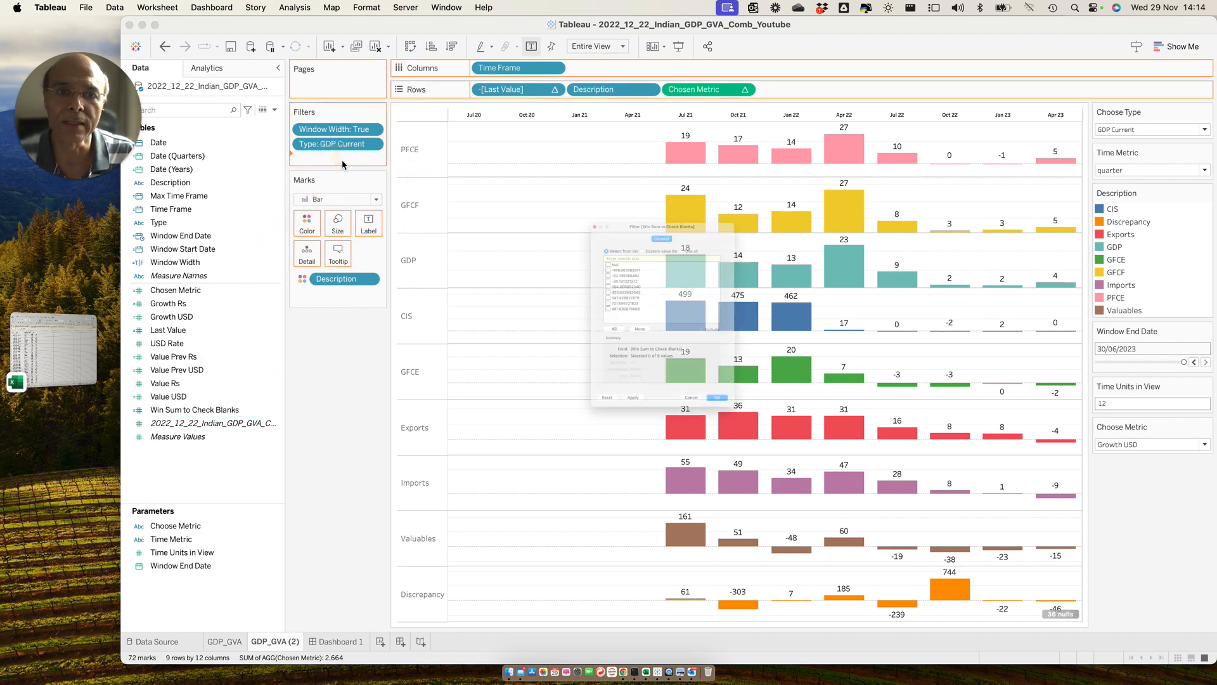
left_click(750, 370)
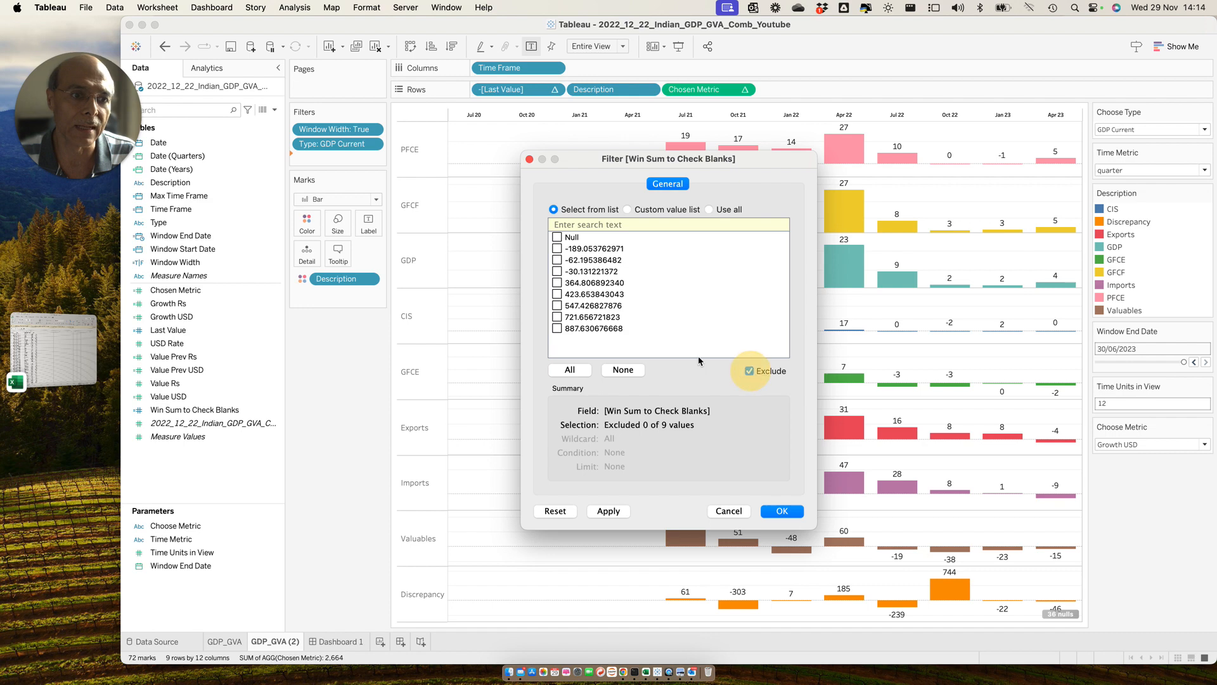
left_click(558, 238)
left_click(778, 511)
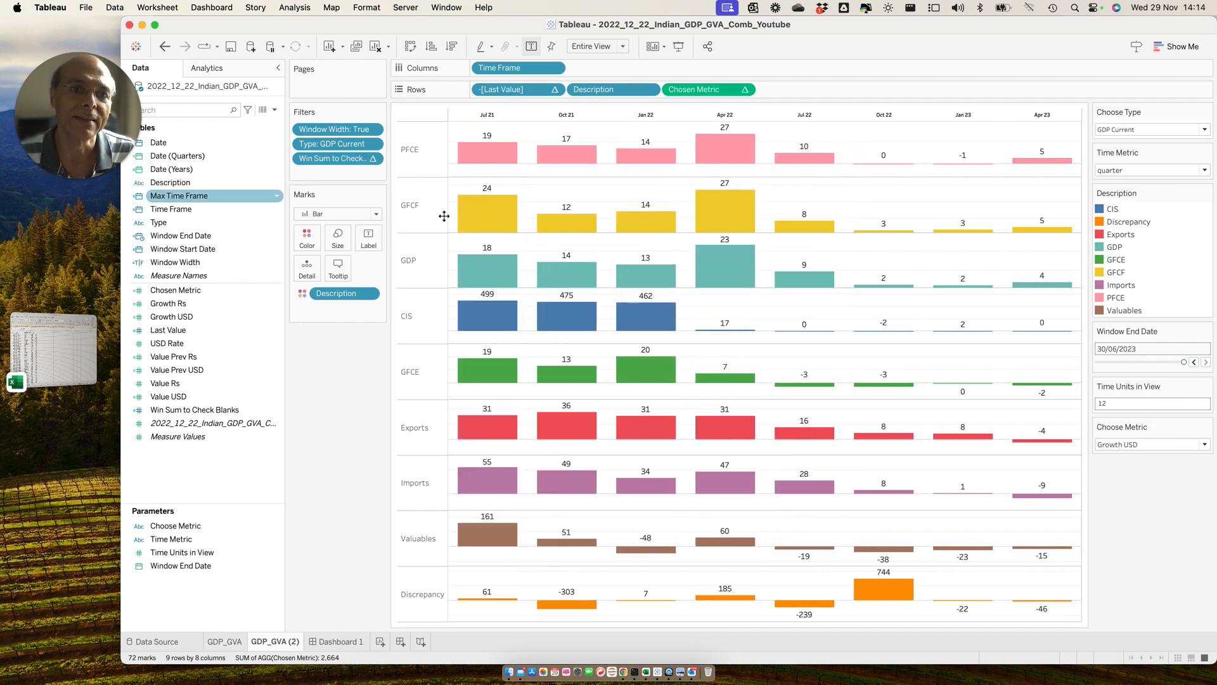
Step: Set the worksheet's Time Metric parameter to year
mouse_move(454, 272)
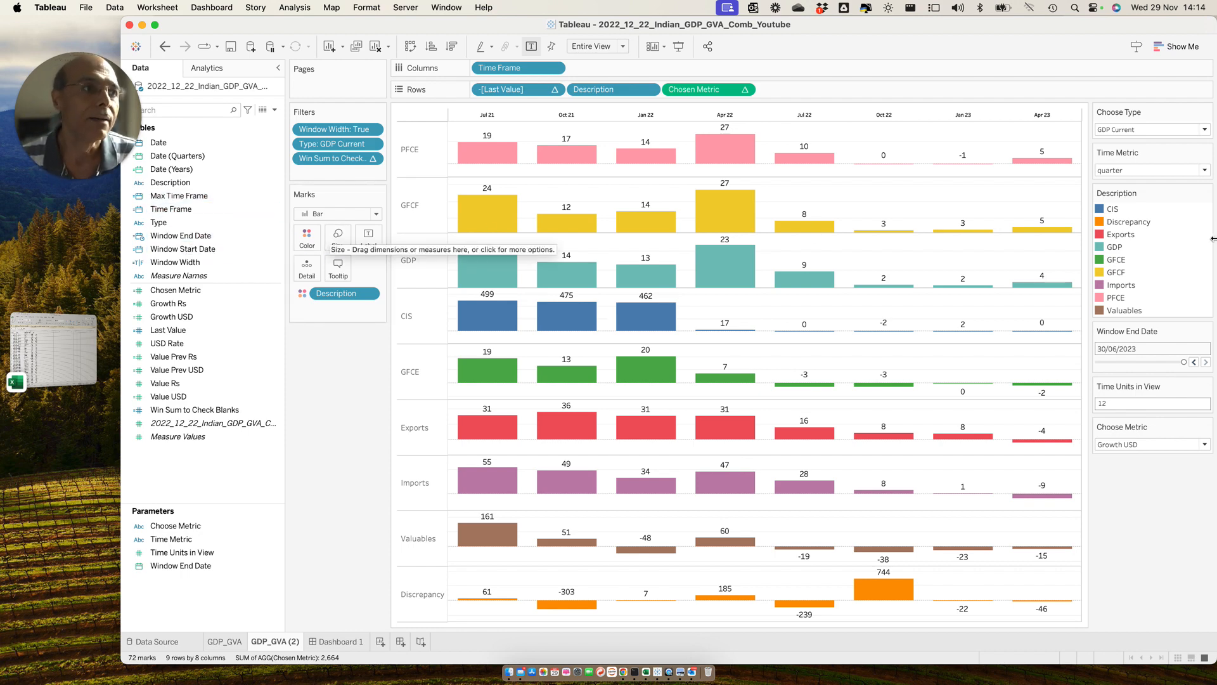
mouse_move(1053, 157)
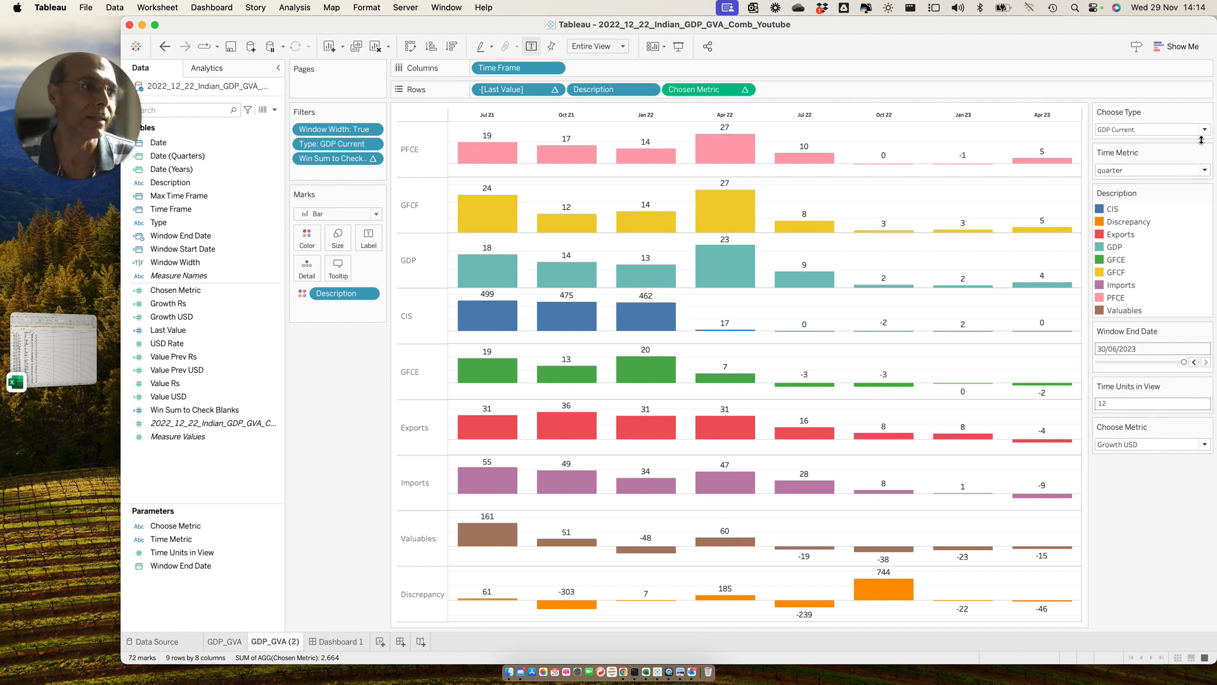
left_click(1192, 170)
left_click(1127, 192)
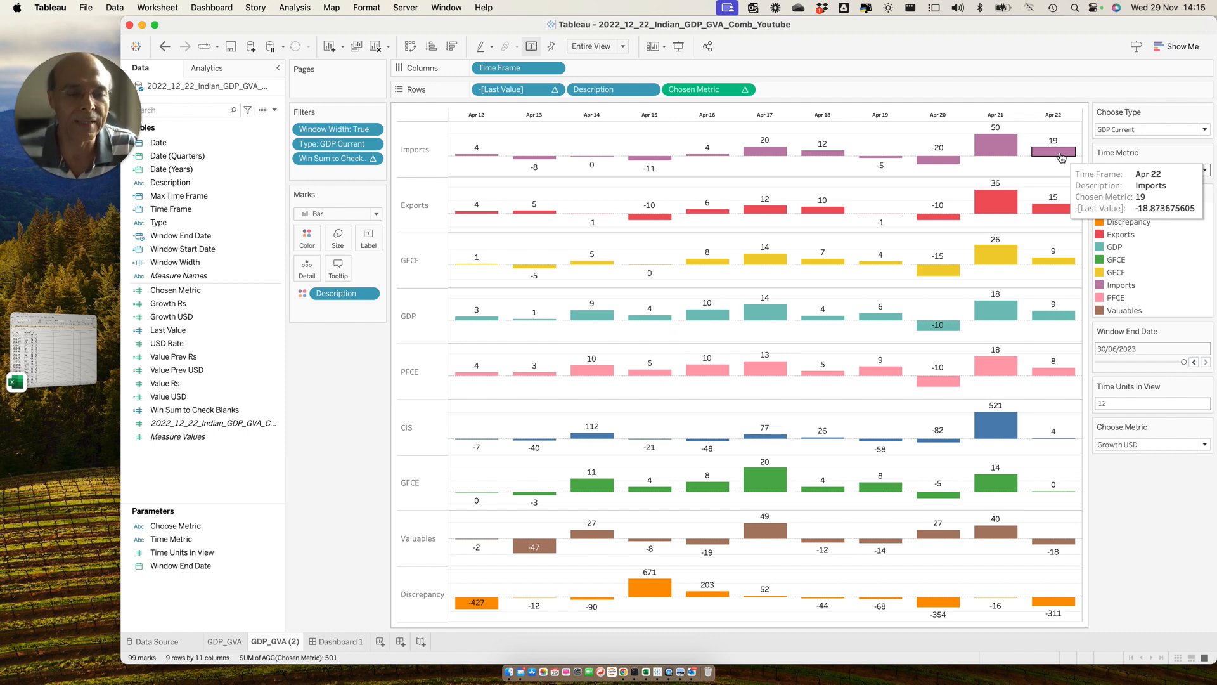
Step: Examine the full CASE formula of the Window End Date calculated field and close it without changes
right_click(199, 237)
left_click(237, 304)
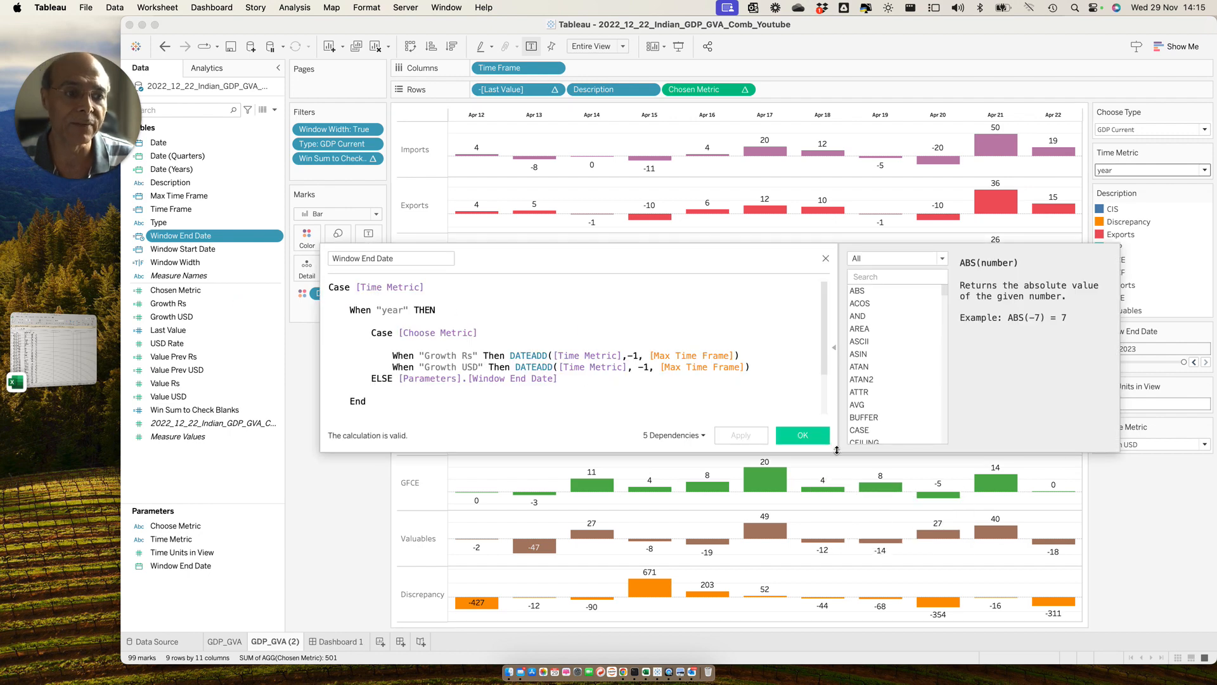
left_click_drag(837, 450, 839, 570)
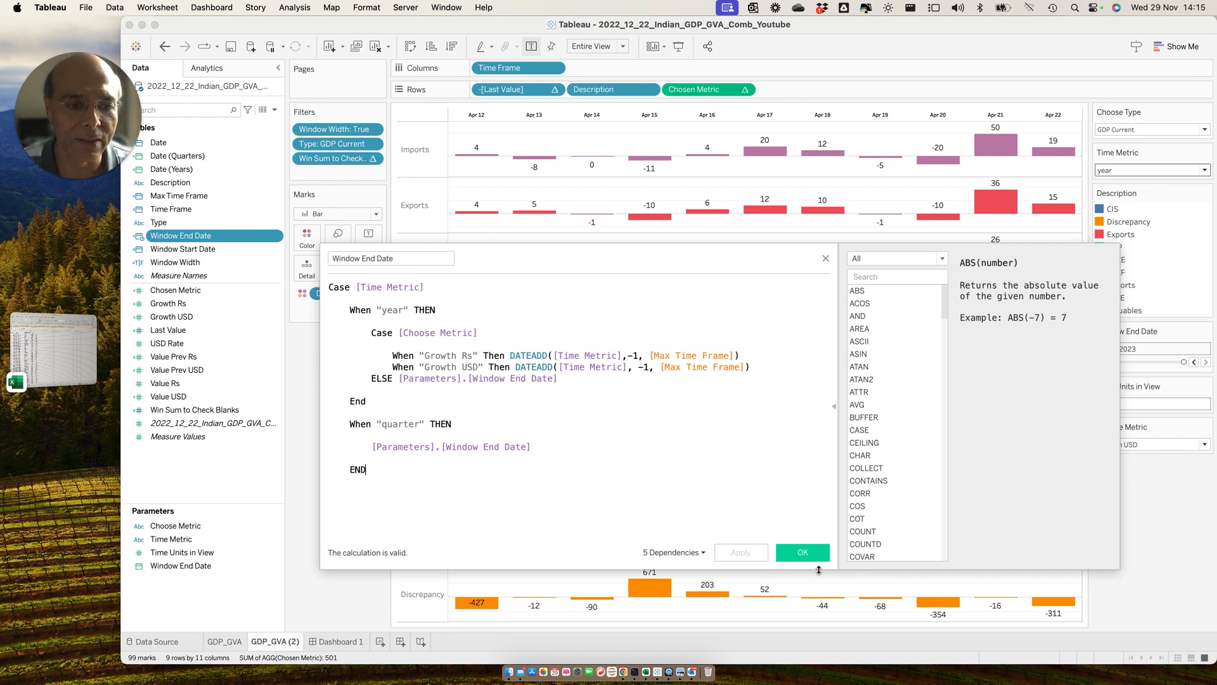
left_click(806, 557)
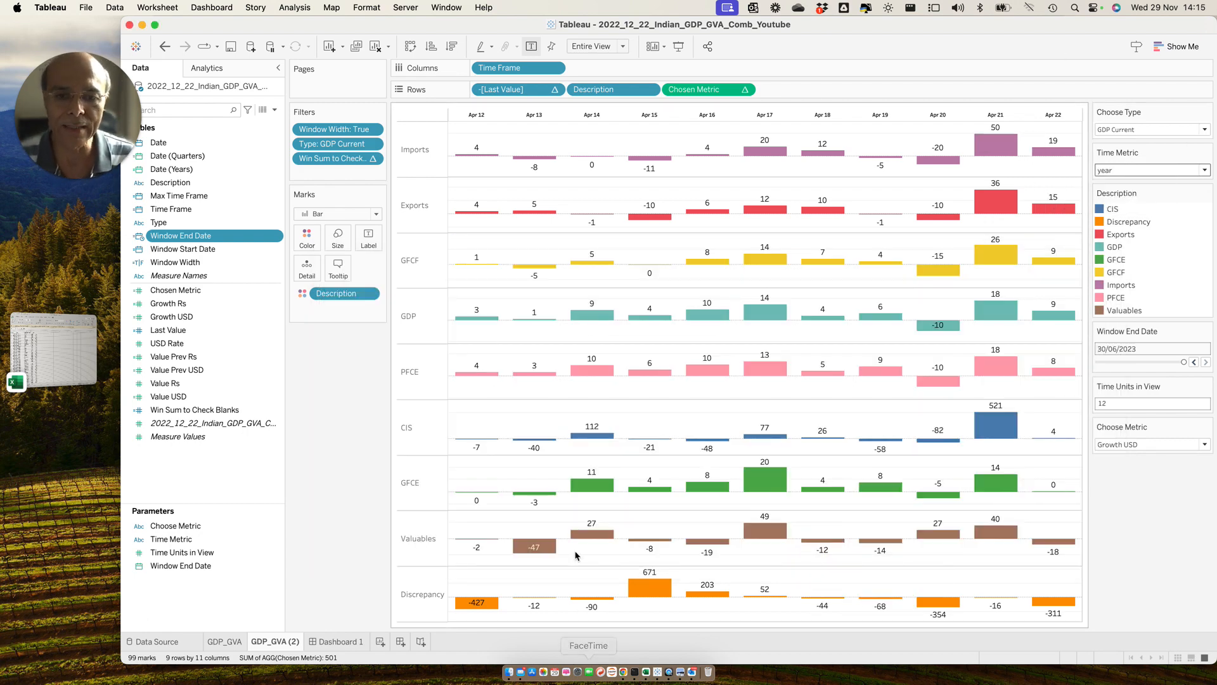
Step: On Dashboard 1, set Choose Type to GDP Constant and Choose Metric to Value Rs
left_click(336, 641)
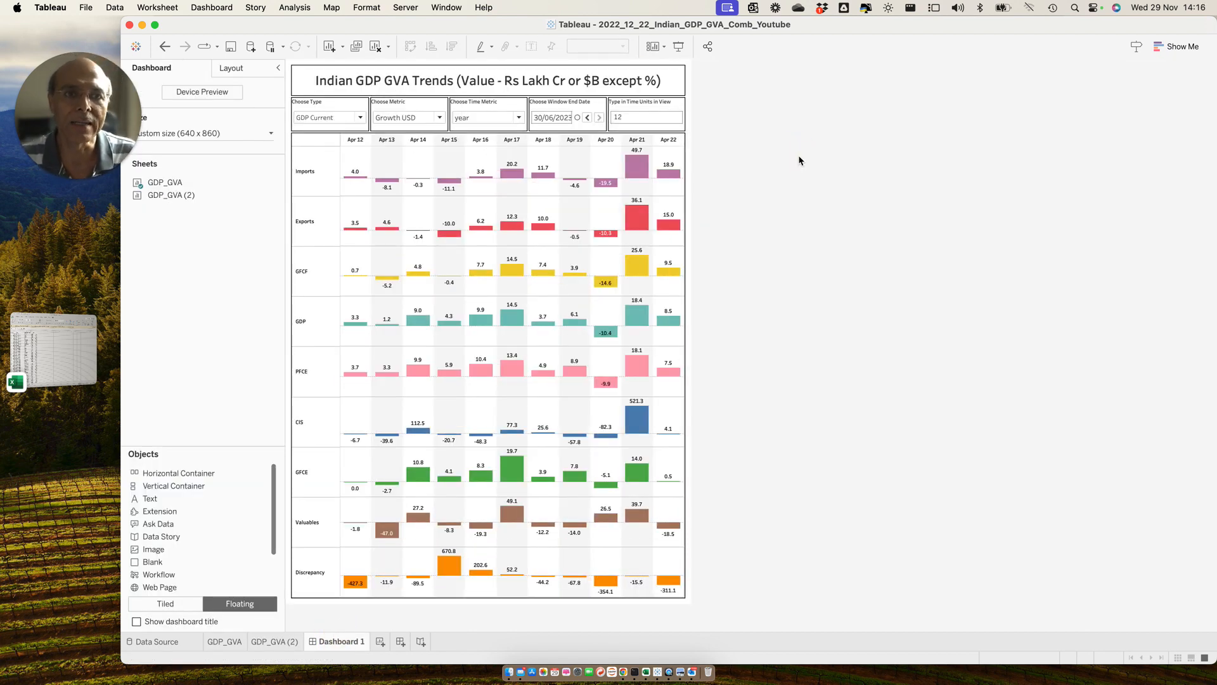
left_click(357, 117)
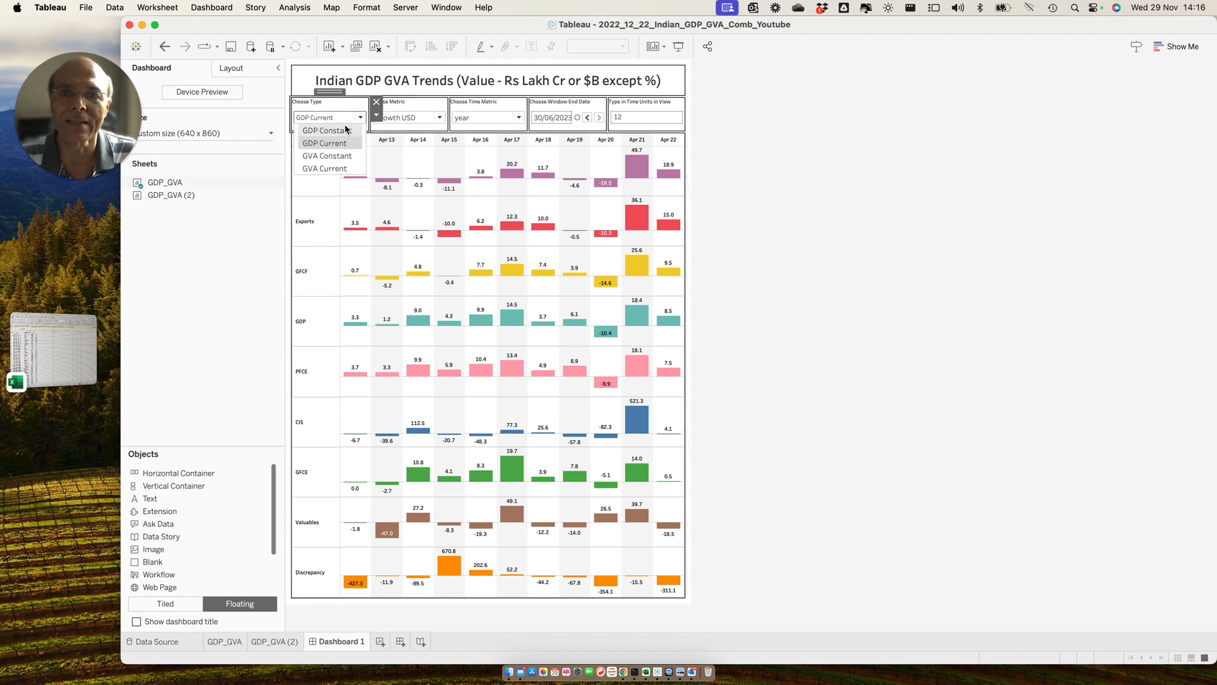
left_click(344, 130)
left_click(391, 117)
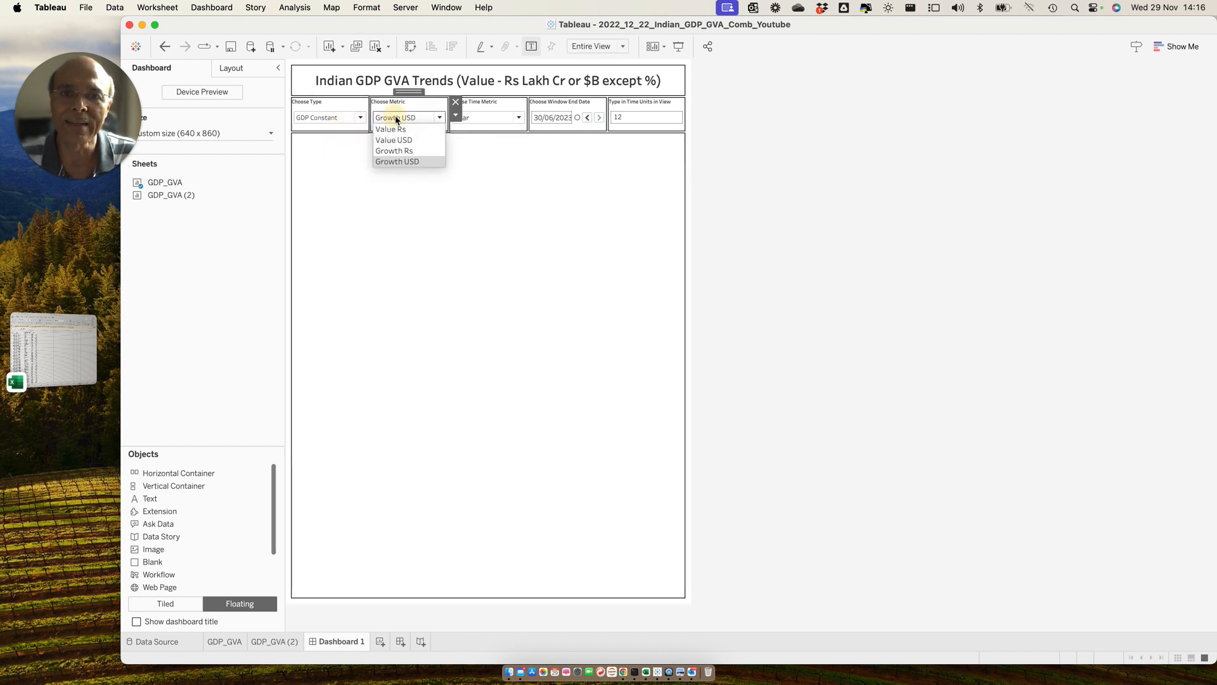
left_click(393, 130)
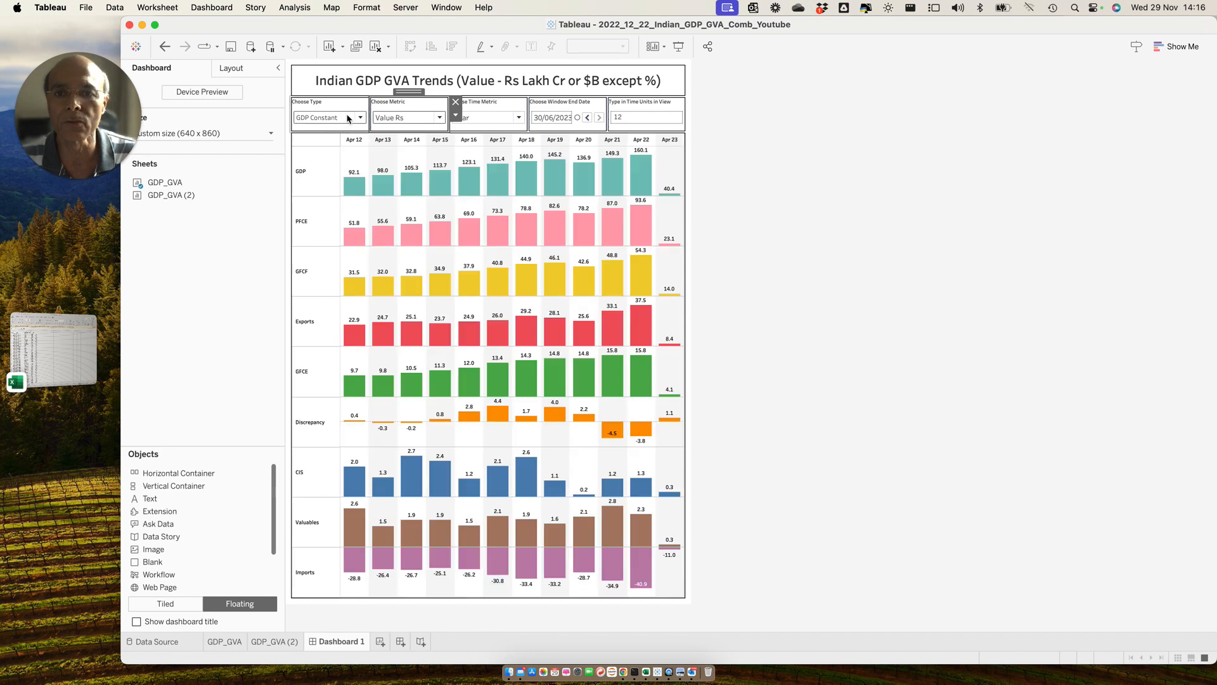
Step: Cycle the dashboard's Choose Type filter through GDP Current and GVA Constant, ending on GVA Current
left_click(352, 119)
left_click(342, 141)
left_click(359, 121)
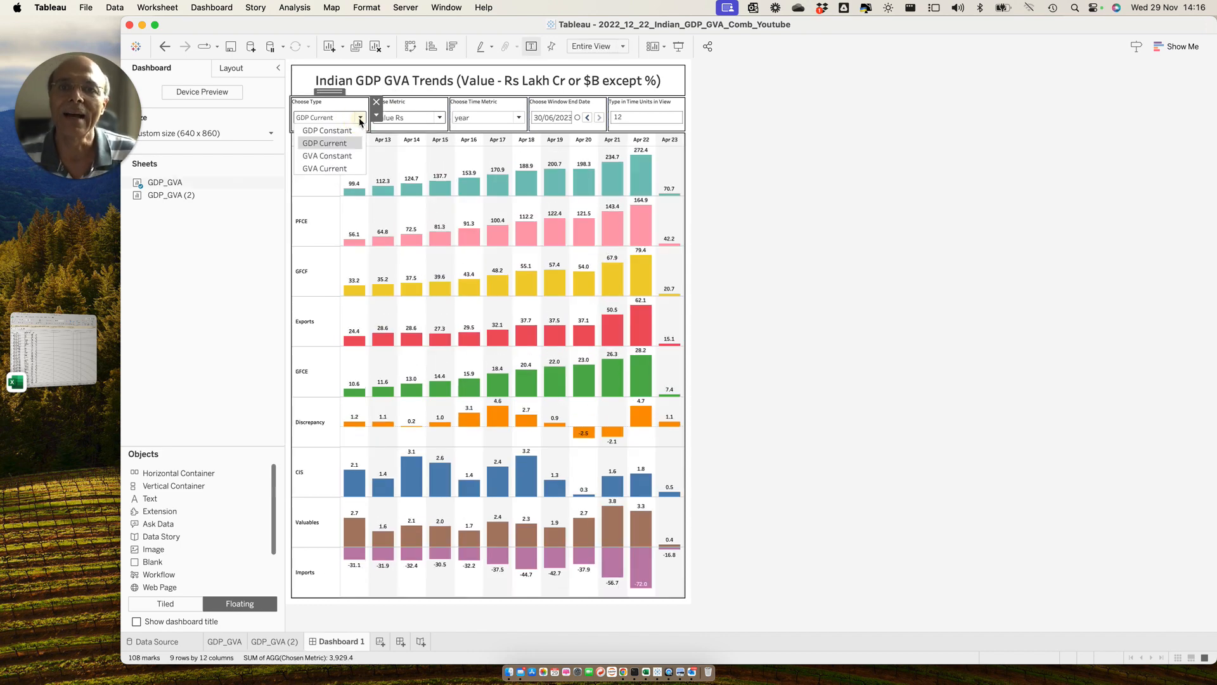
left_click(339, 157)
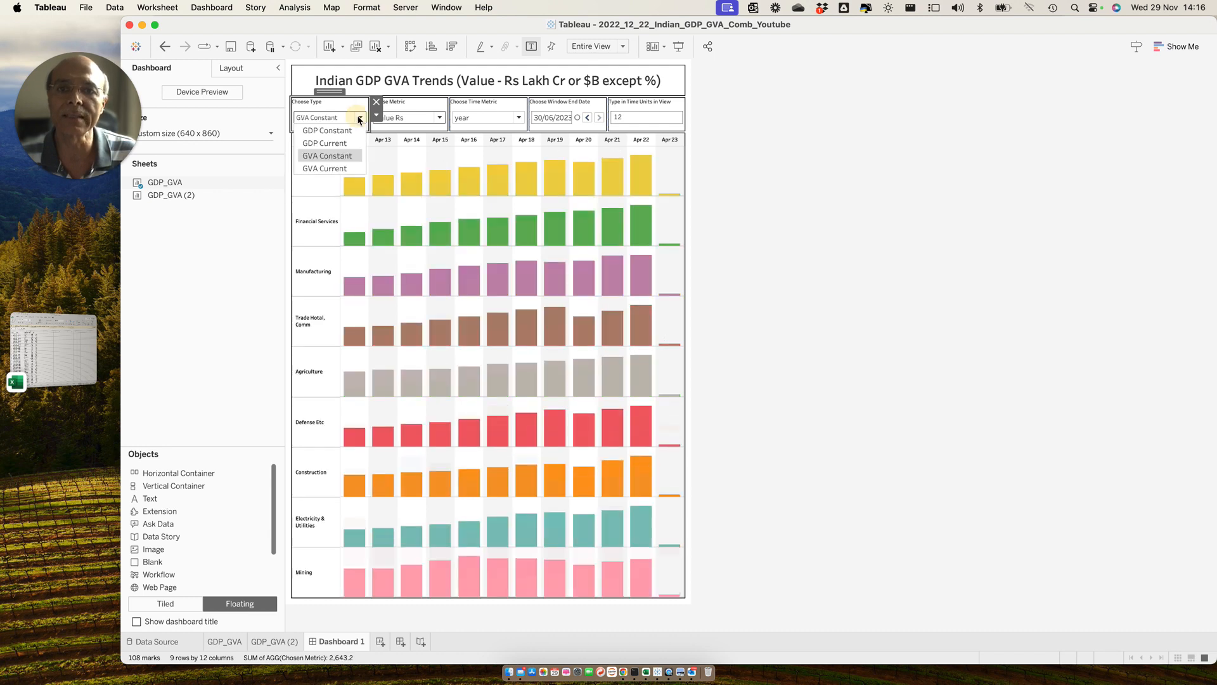
left_click(335, 167)
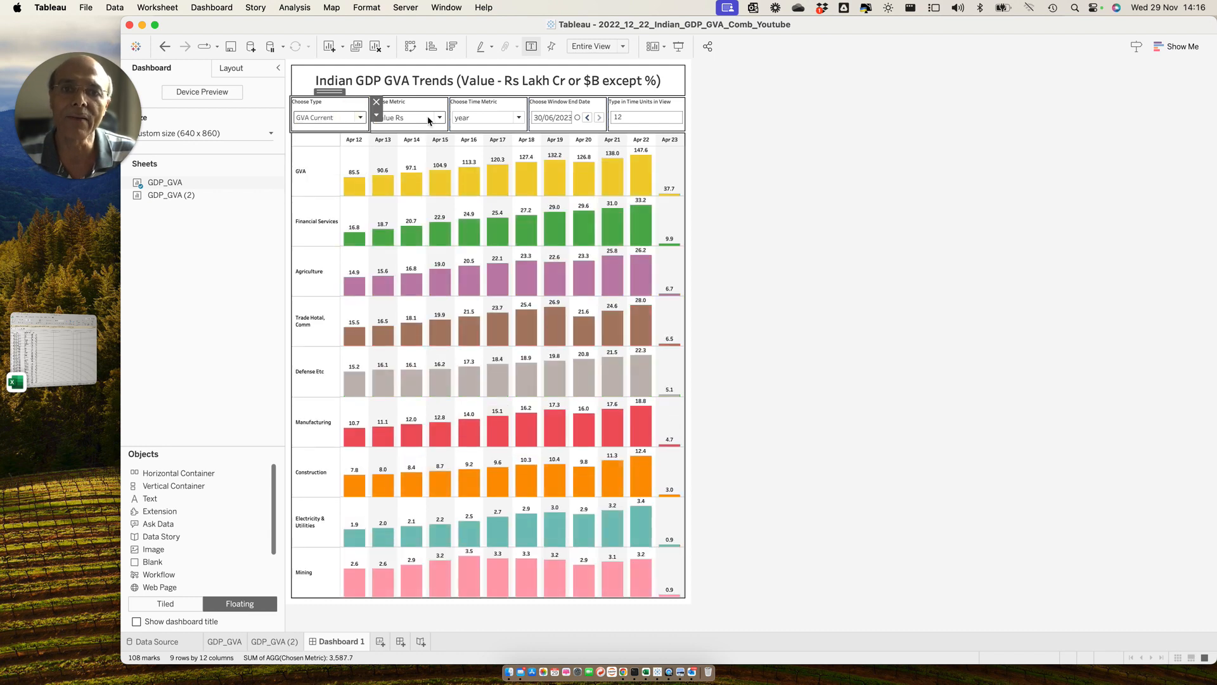
Step: Switch the dashboard's Choose Metric to Value USD and on to Growth Rs, and move the window end date back to 31/03/2023
left_click(430, 120)
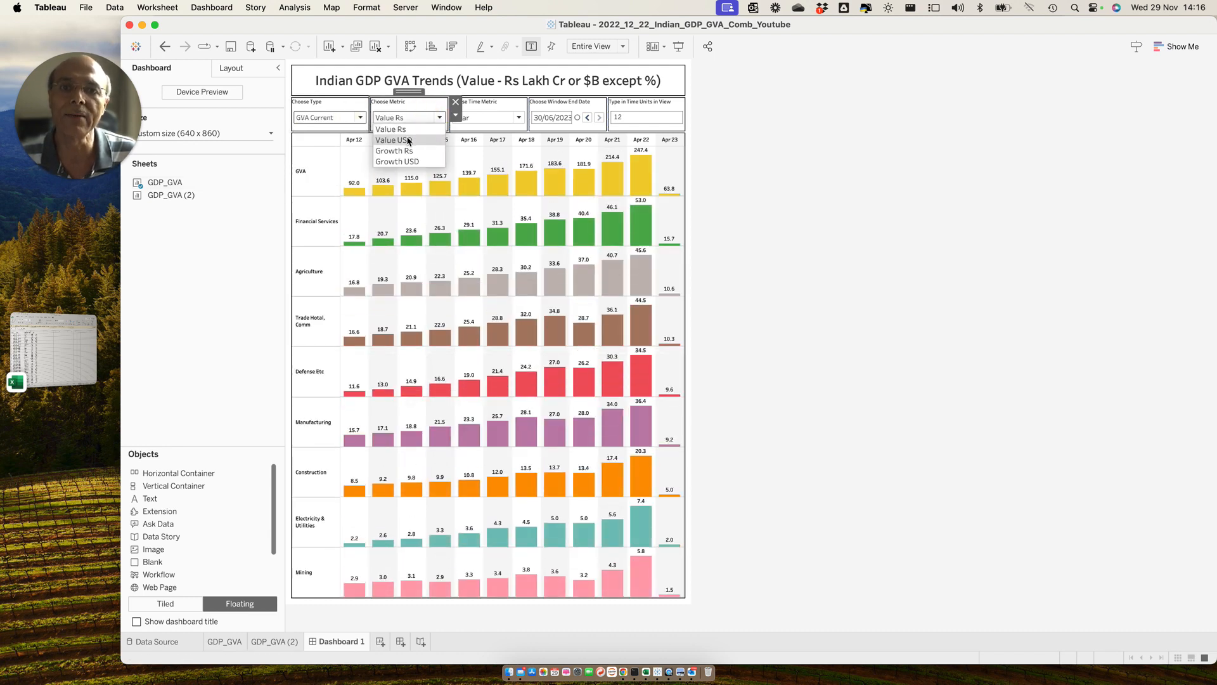
left_click(409, 139)
left_click(435, 116)
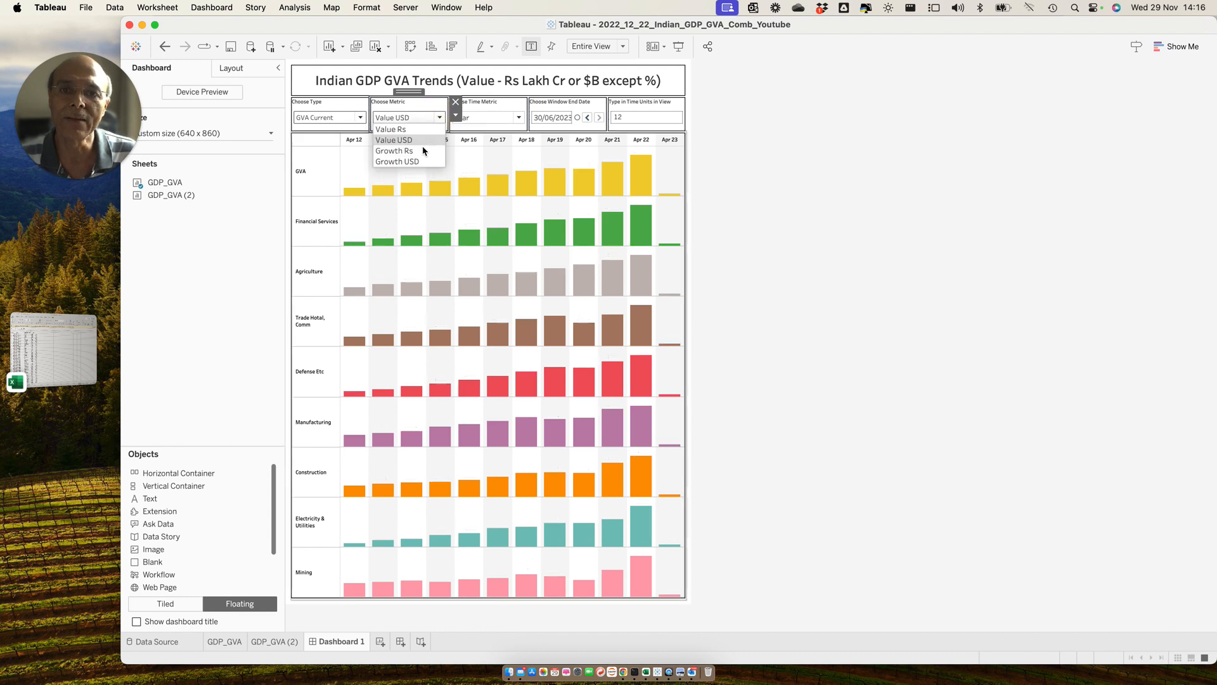
left_click(415, 153)
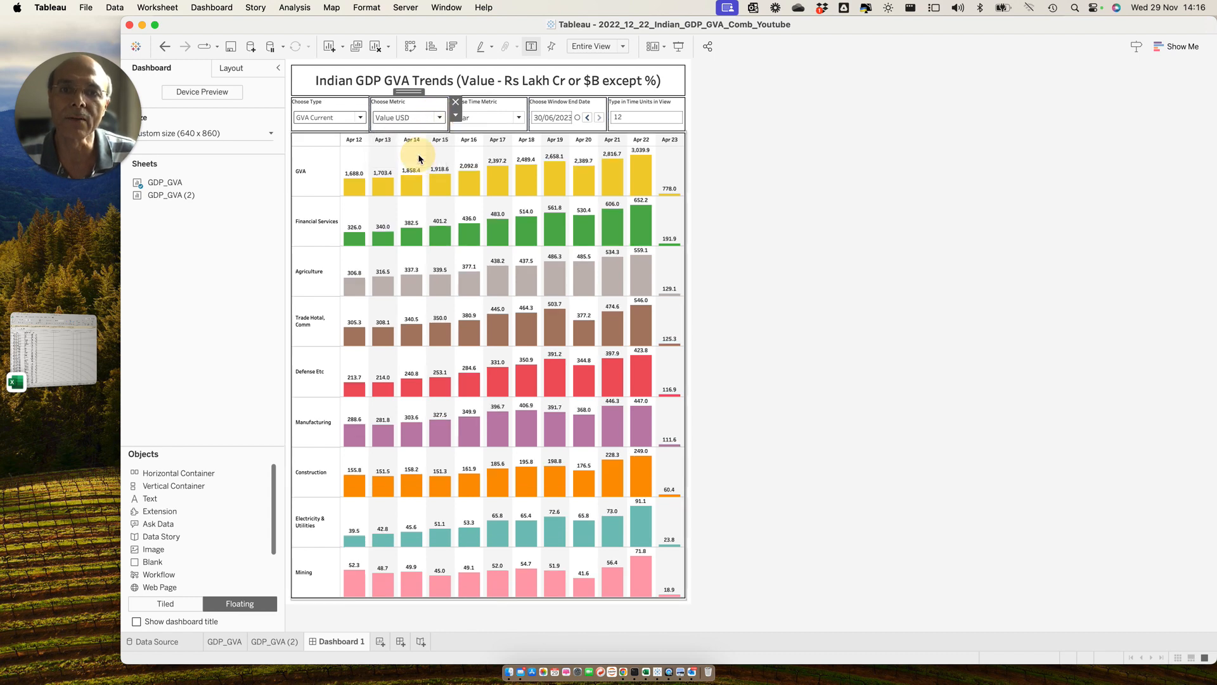
left_click(588, 118)
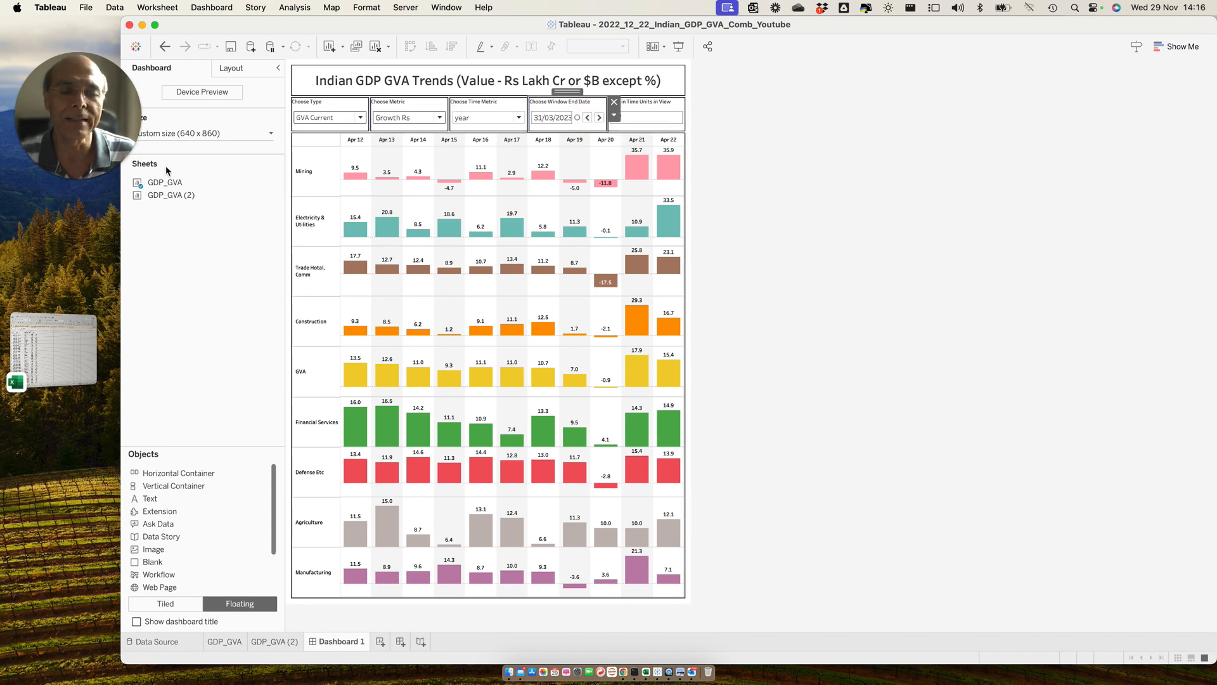
key("Tab")
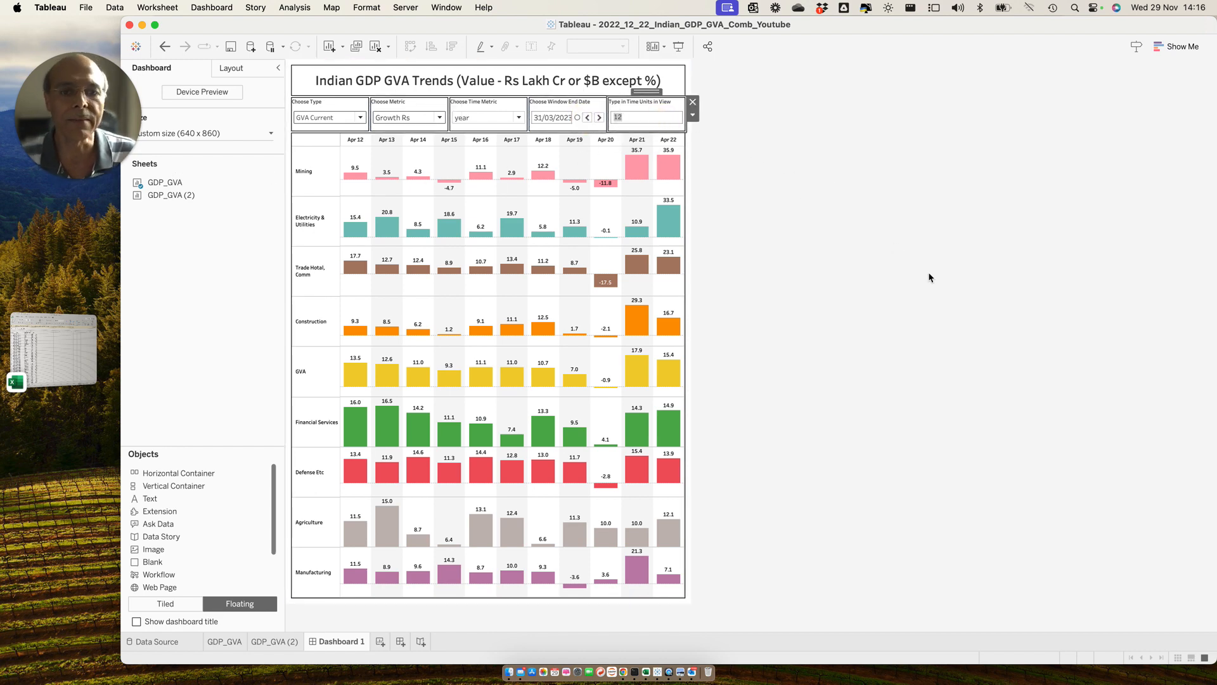